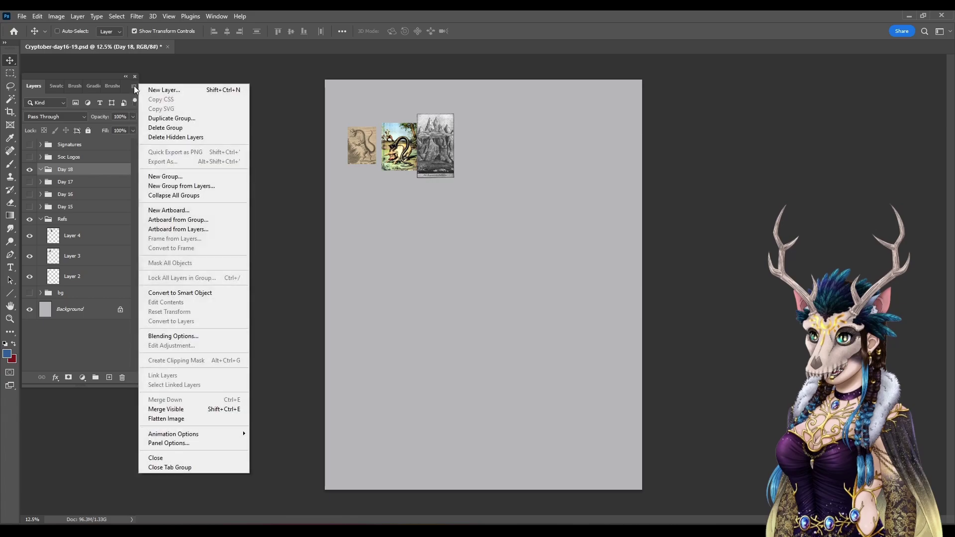
Step: Create a new layer named Scribble inside the Day 18 group
type("S")
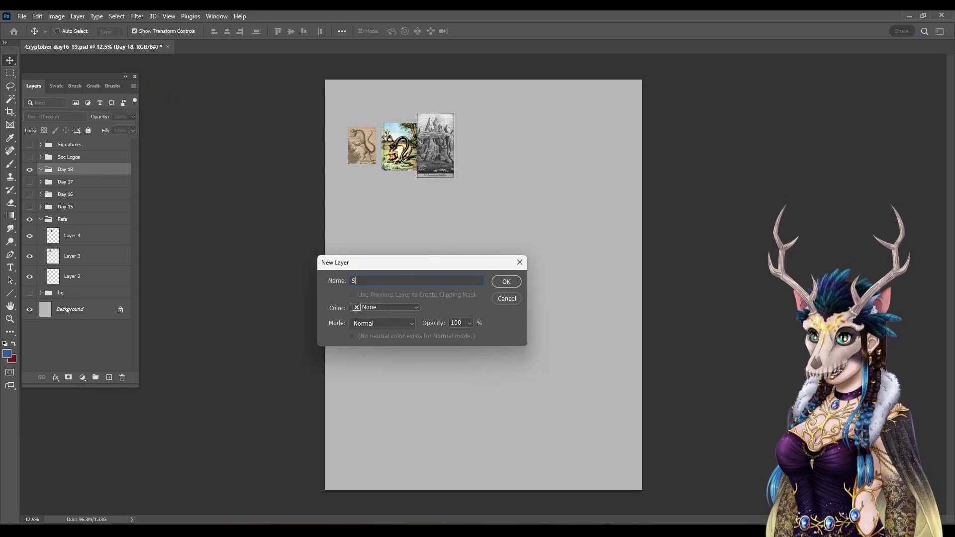
type("cribble")
key("Return")
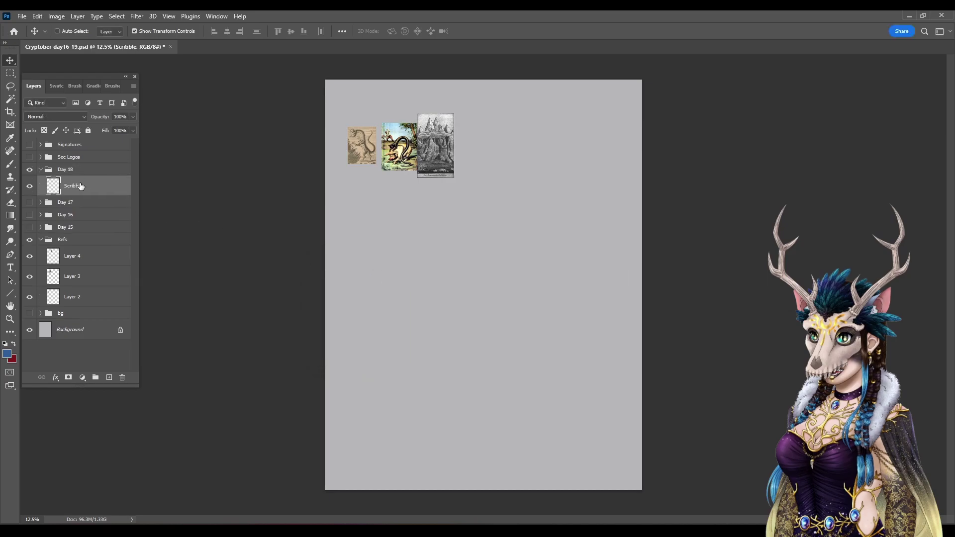
left_click_drag(99, 189, 100, 171)
Step: Hide the mountain engraving on Layer 4 and examine the clawed dragon and the cat-headed serpent illustrations up close
left_click(10, 319)
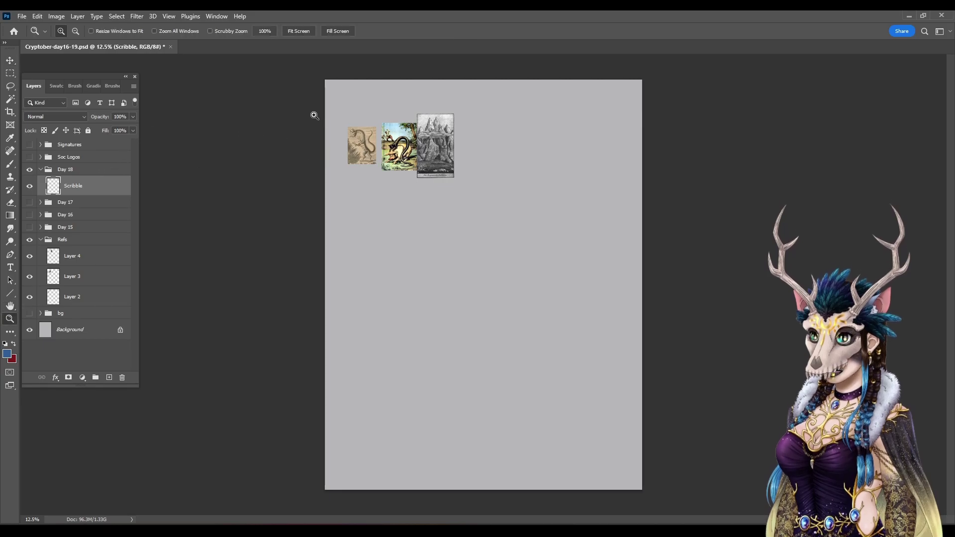
left_click(29, 297)
left_click(30, 297)
left_click(30, 256)
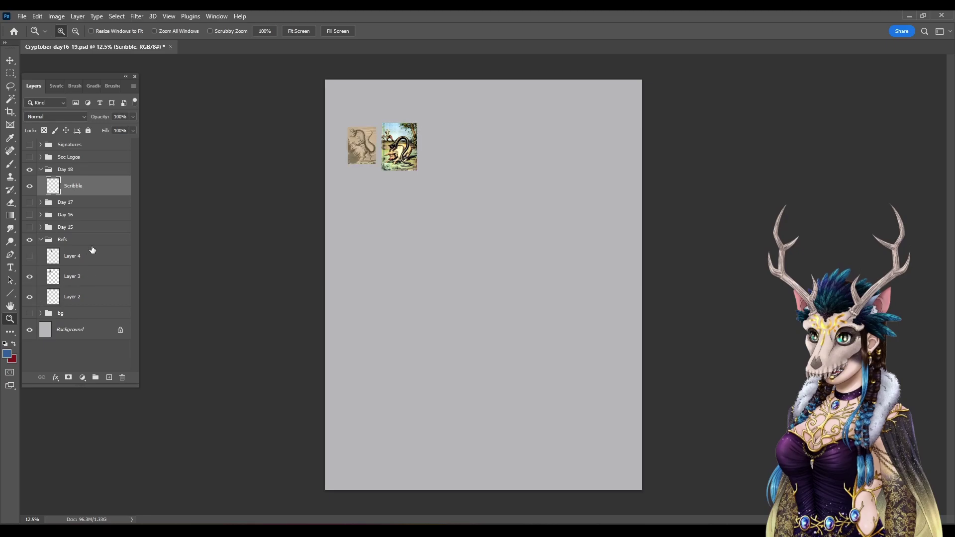
left_click_drag(344, 110, 491, 181)
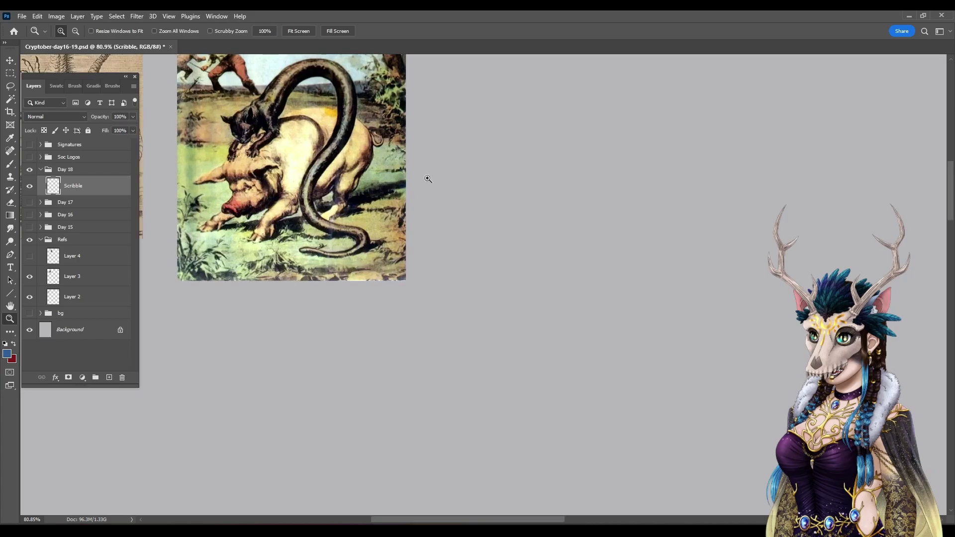
left_click_drag(468, 522, 425, 522)
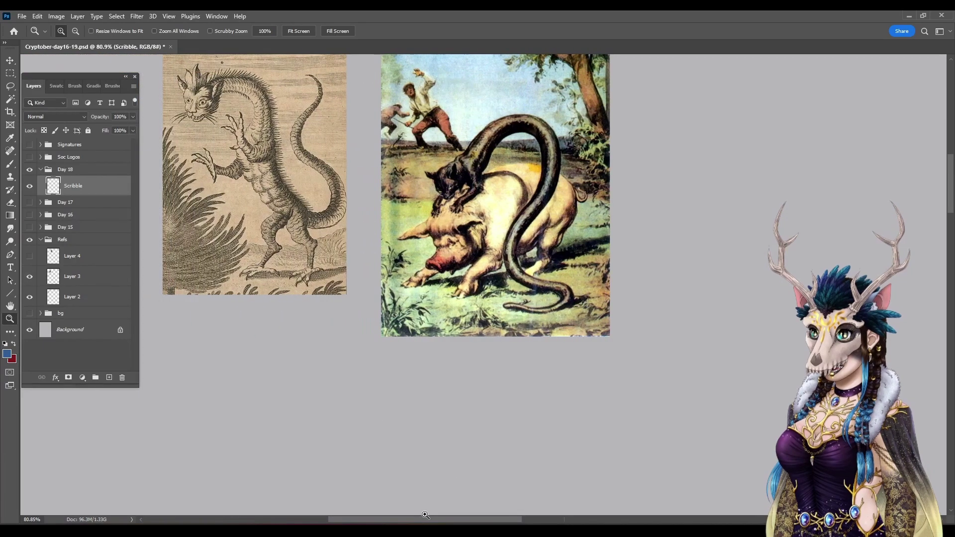
scroll(368, 328, "up", 3)
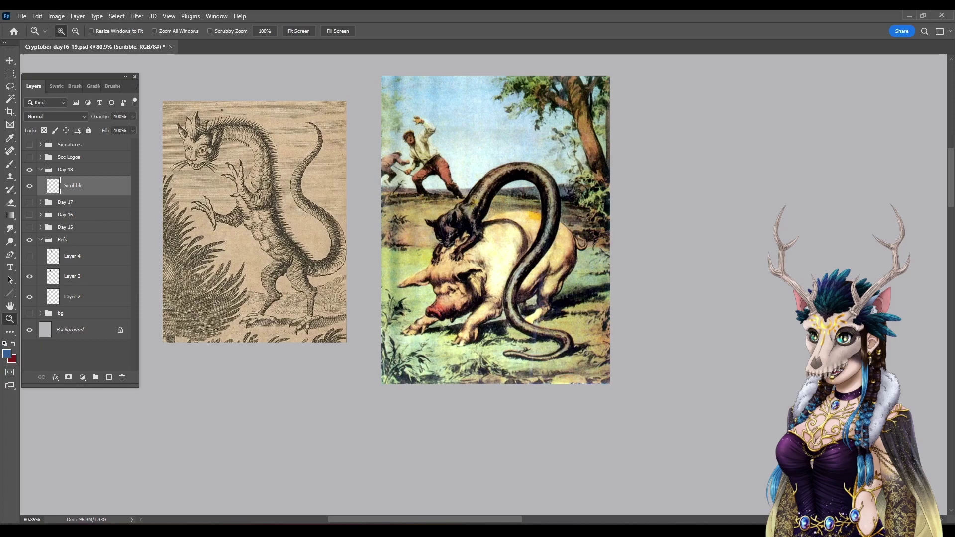
left_click_drag(505, 522, 572, 503)
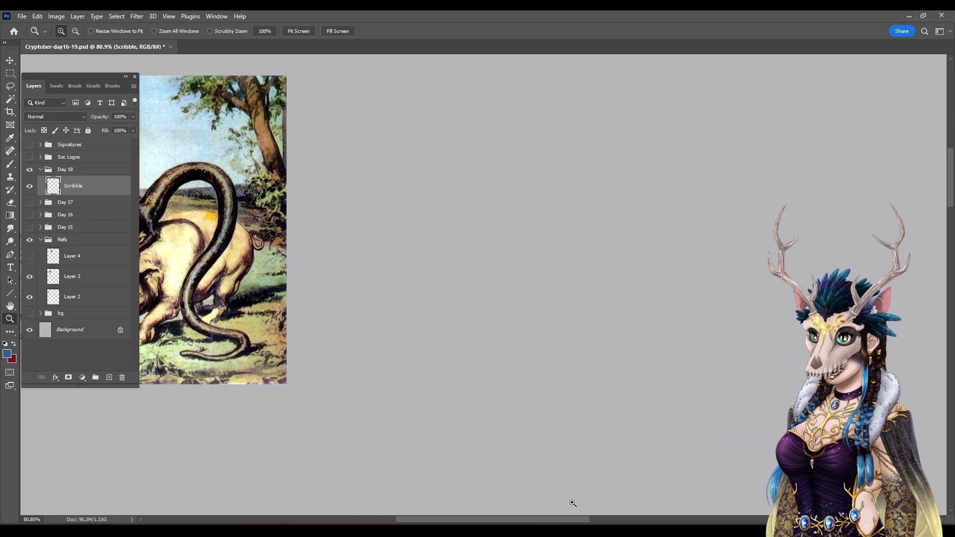
left_click_drag(484, 518, 420, 523)
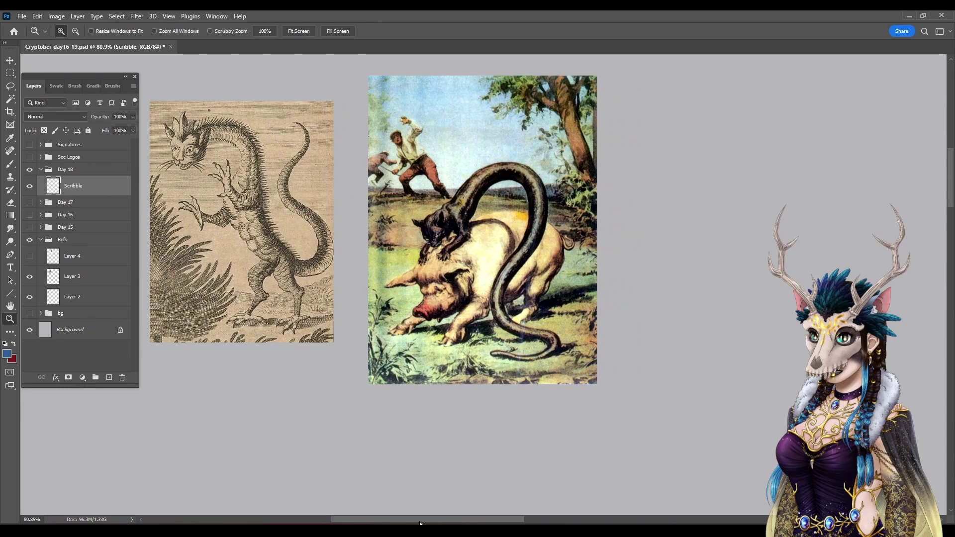
left_click_drag(419, 520, 466, 511)
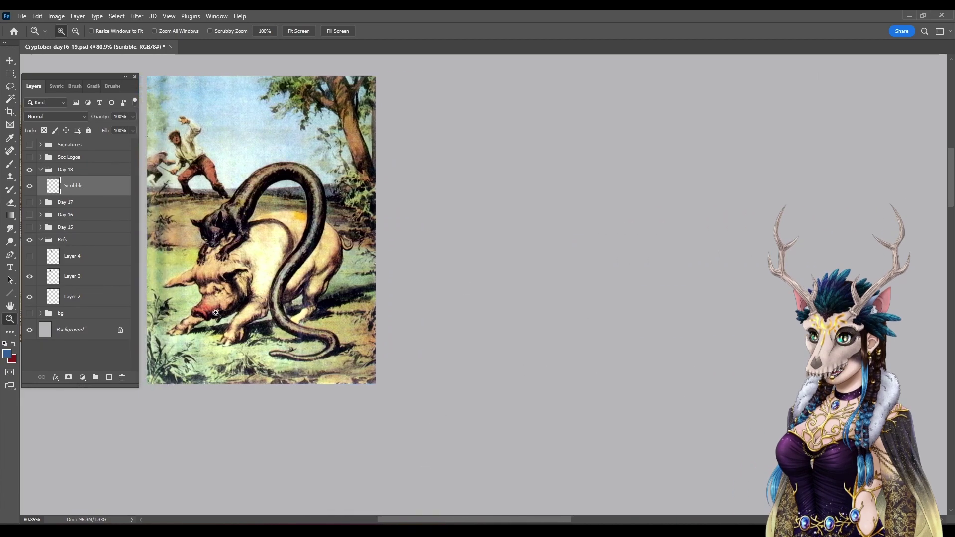
scroll(399, 242, "up", 2)
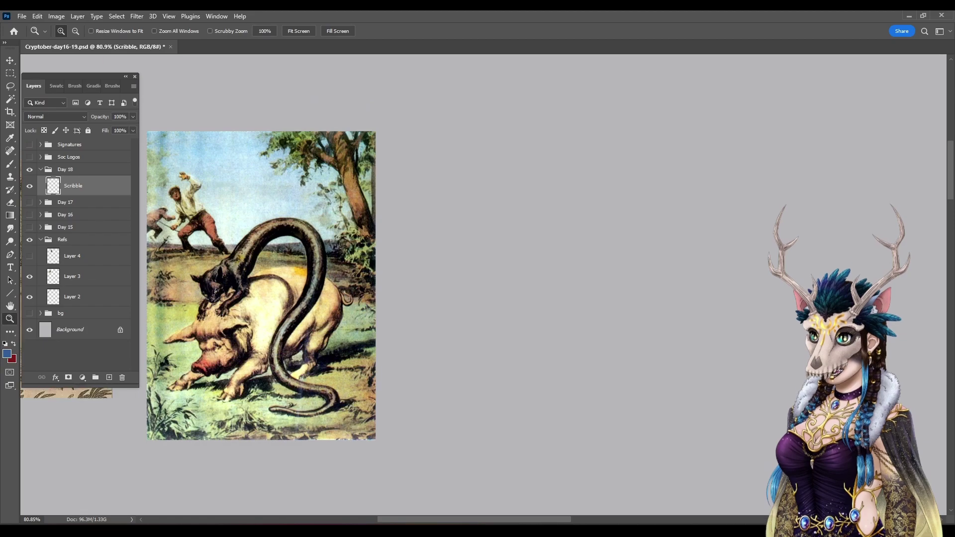
Step: Show Layer 4 again and examine the scaly creature at the base of the mountain engraving, comparing it with the other references
left_click(31, 258)
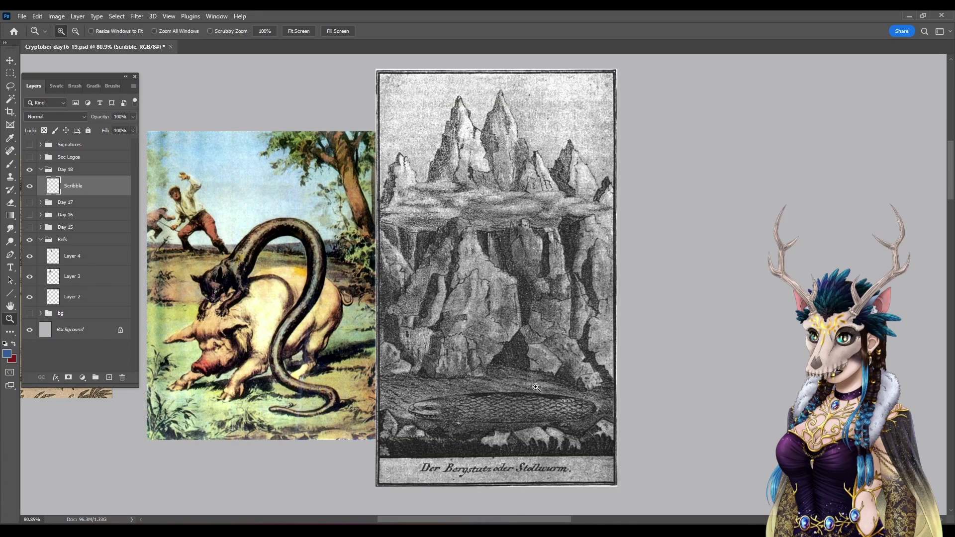
left_click_drag(351, 321, 686, 492)
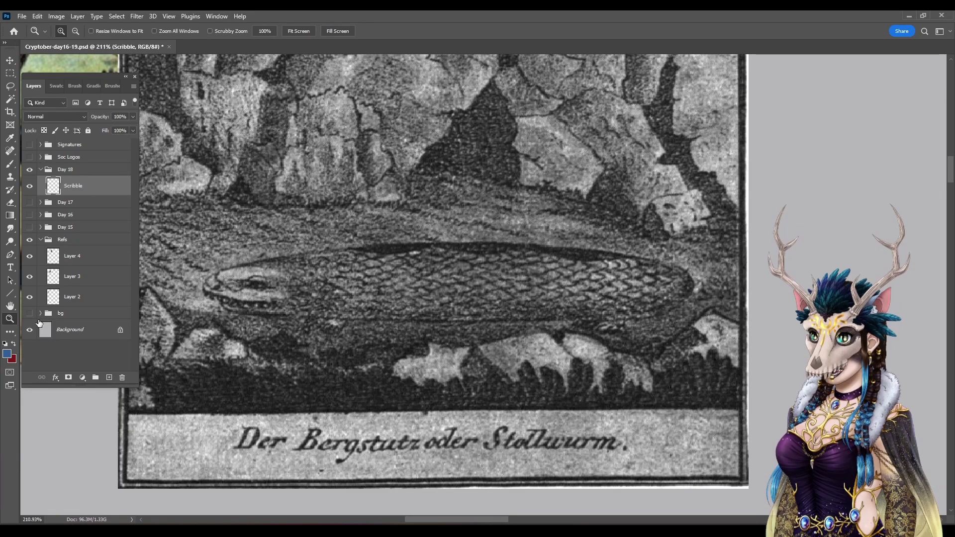
left_click(308, 31)
left_click_drag(325, 77, 512, 186)
scroll(372, 234, "up", 2)
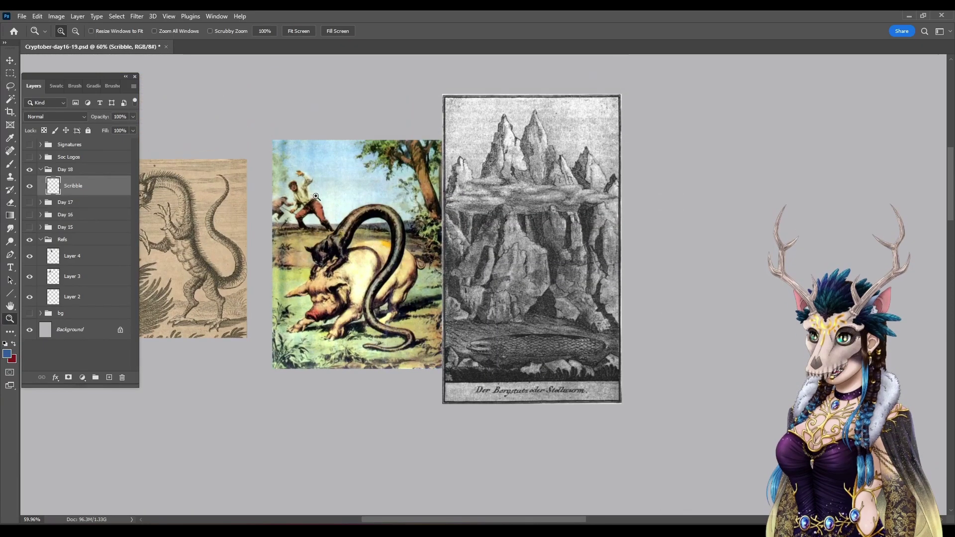
Step: Move the mountain engraving on Layer 4 up until its lower edge lines up with the neighbouring pig illustration
left_click(13, 61)
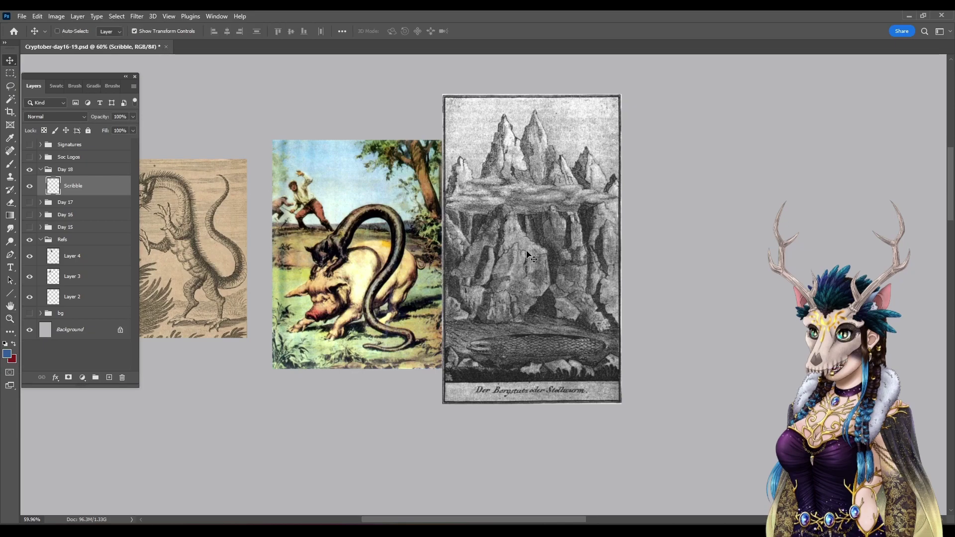
left_click(75, 257)
left_click_drag(593, 345, 588, 303)
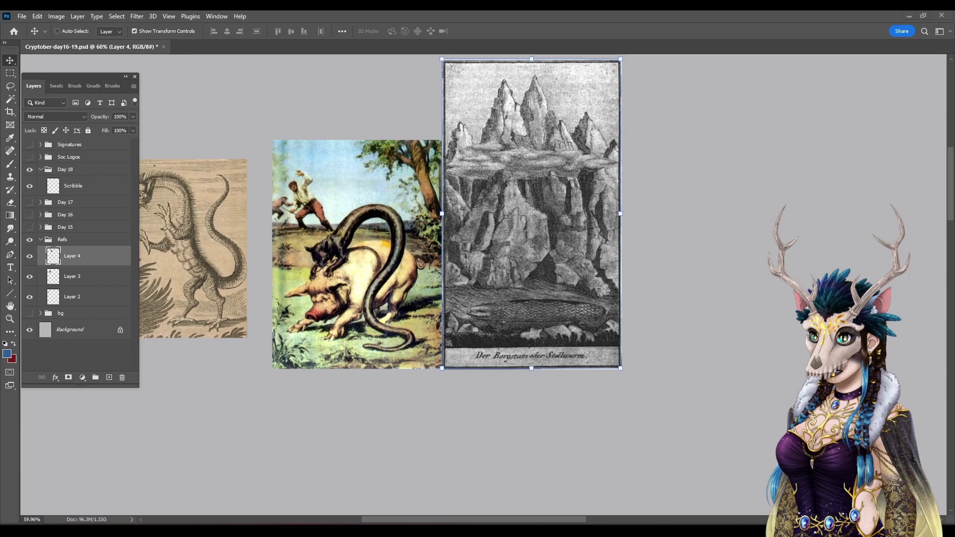
Step: Select the Scribble layer and make the dark purple swatch from the Monster group the foreground colour
left_click(77, 187)
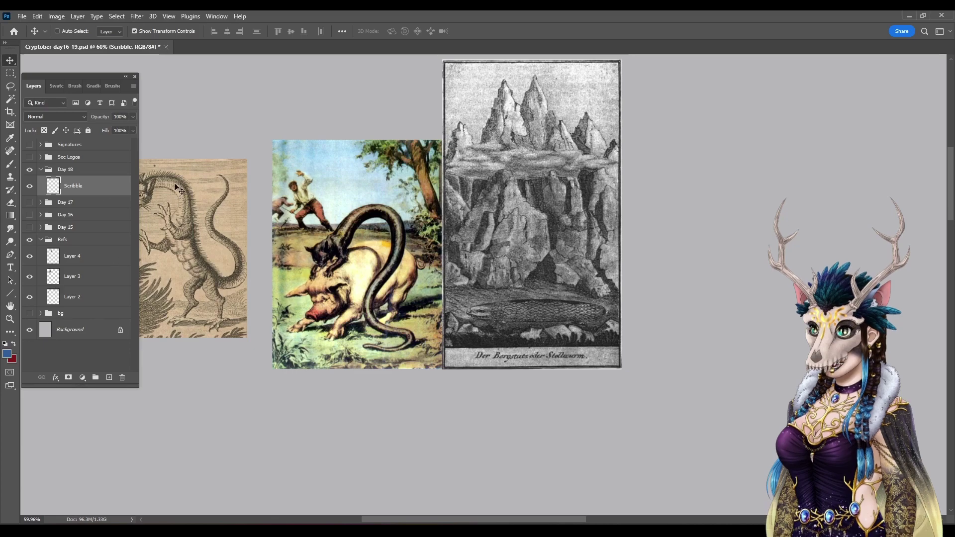
left_click_drag(433, 522, 426, 521)
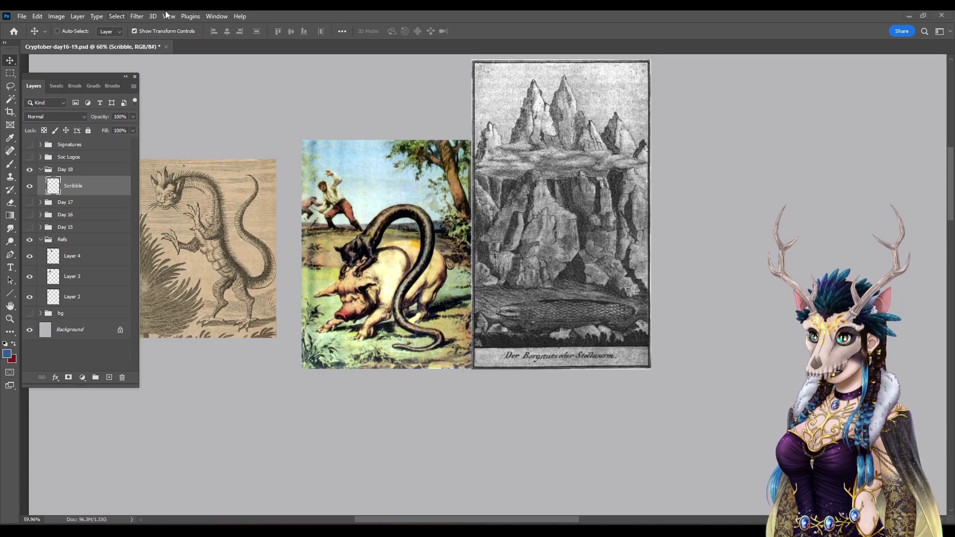
left_click(56, 87)
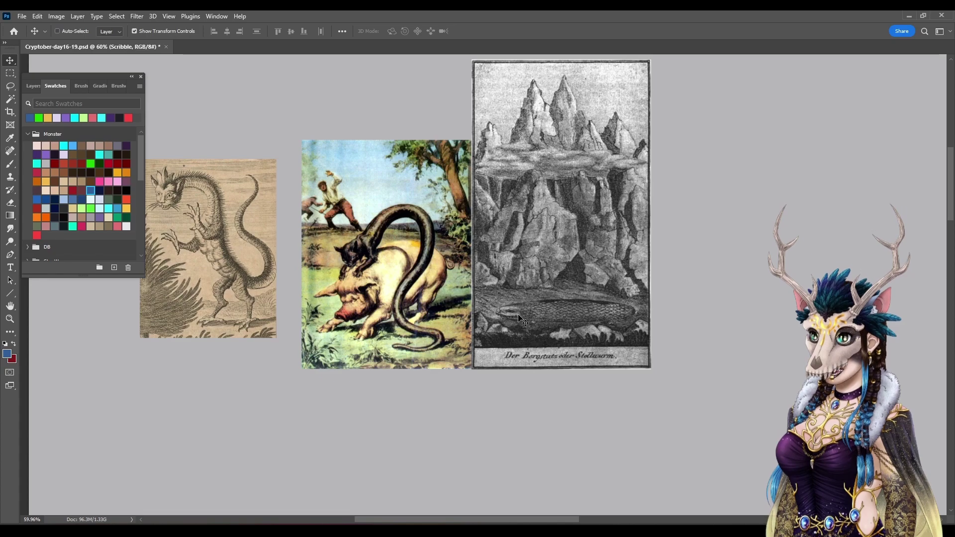
left_click(126, 145)
Step: Choose the Kyle's Drawing Box - Sketch Pencil Rough brush from the Megapack_Drawing set and lower its opacity to 63%
key("b")
right_click(370, 179)
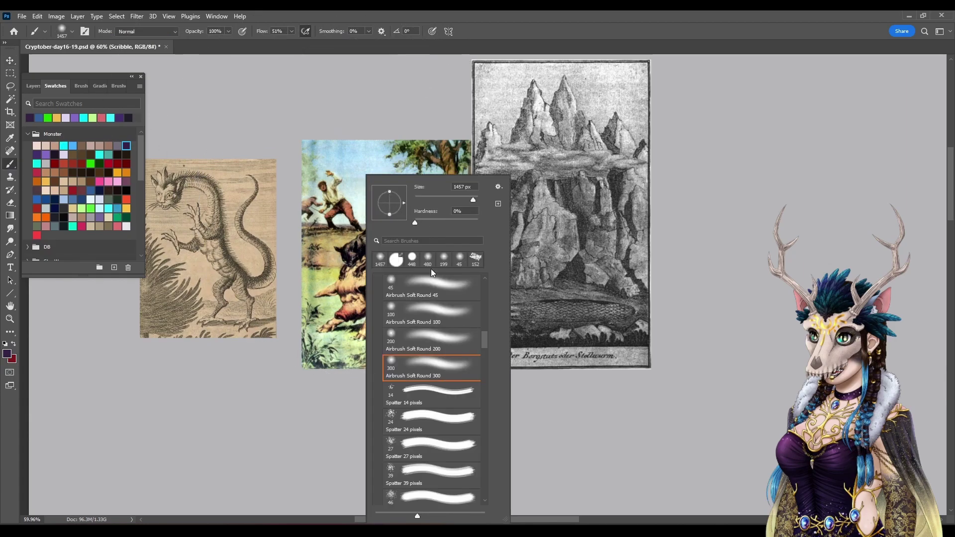
mouse_move(484, 332)
left_mouse_down()
mouse_move(484, 282)
mouse_move(486, 357)
mouse_move(481, 307)
mouse_move(481, 317)
left_mouse_up()
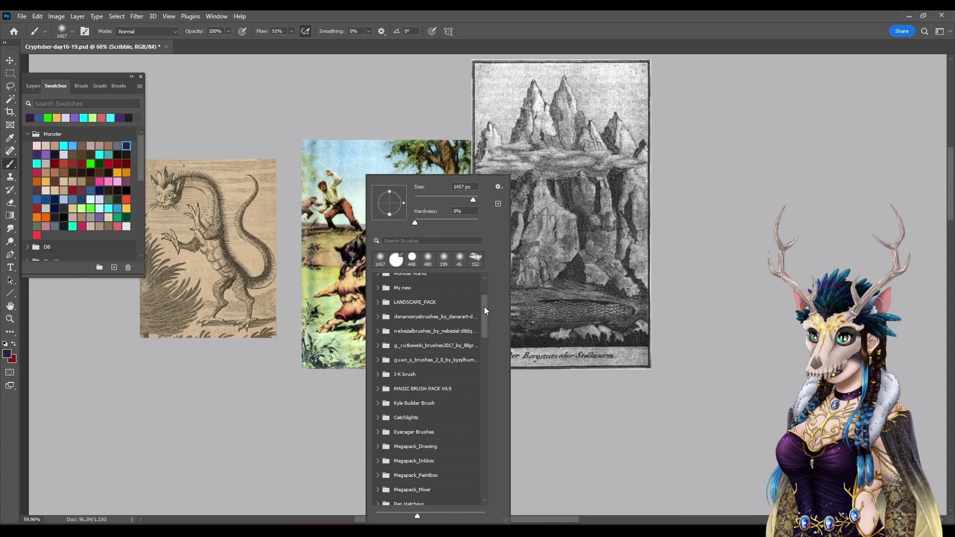
scroll(484, 308, "down", 5)
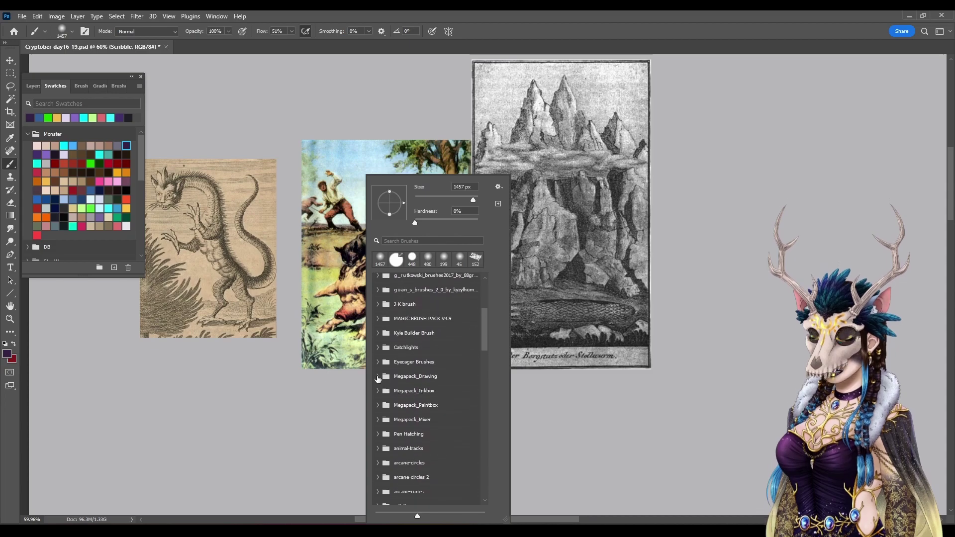
left_click(379, 377)
left_click(432, 396)
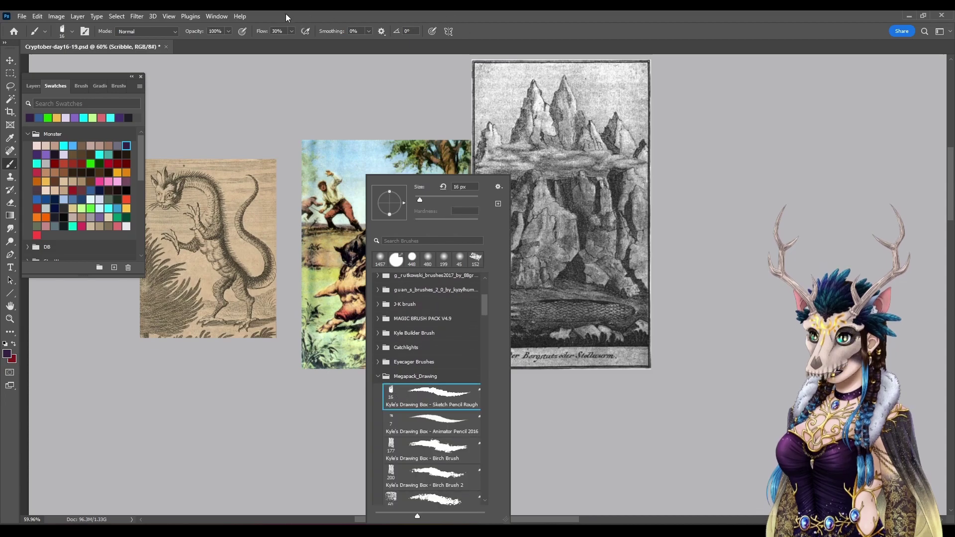
left_click(229, 32)
left_click_drag(231, 42, 210, 43)
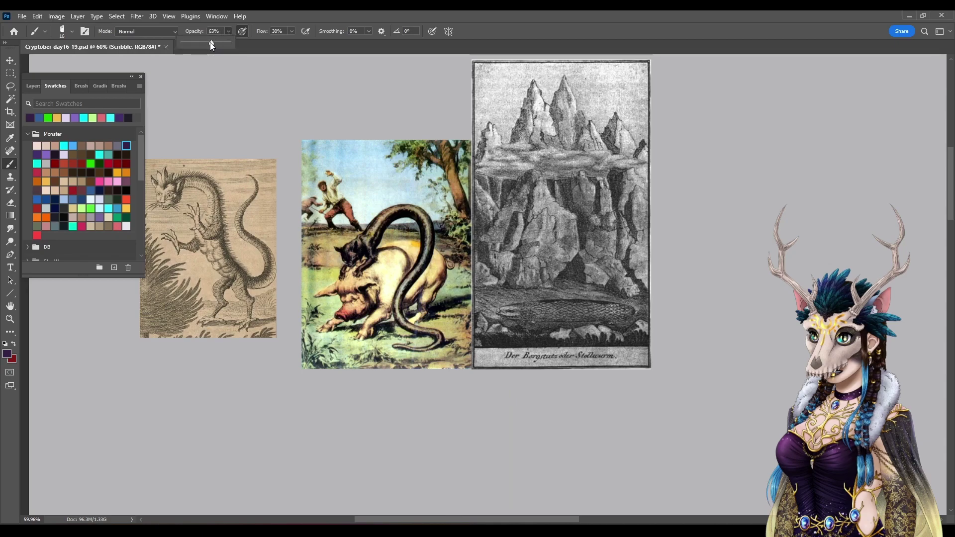
left_click(604, 35)
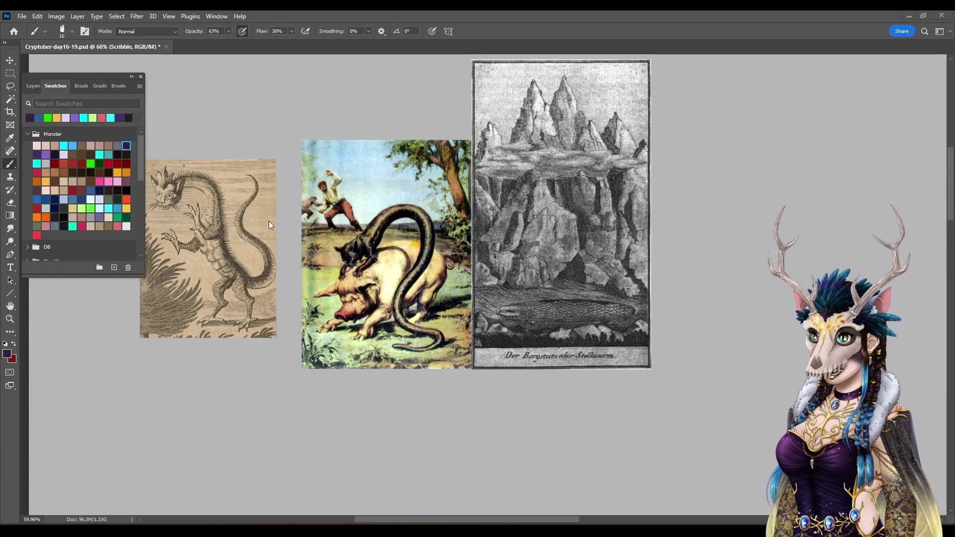
Step: Paste the cat photo above Layer 4 in the Refs group and move it over the right side of the mountain engraving
left_click(33, 87)
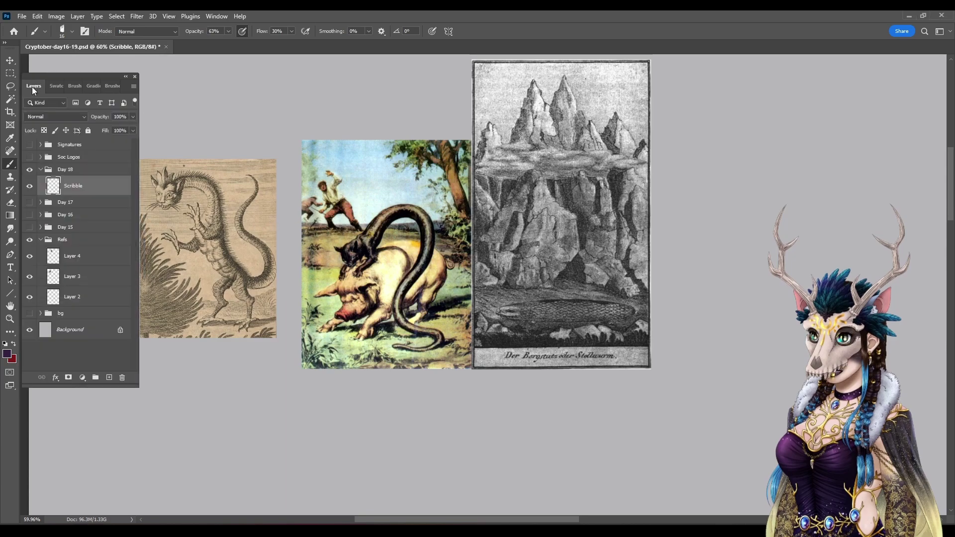
left_click(83, 256)
key("ctrl+v")
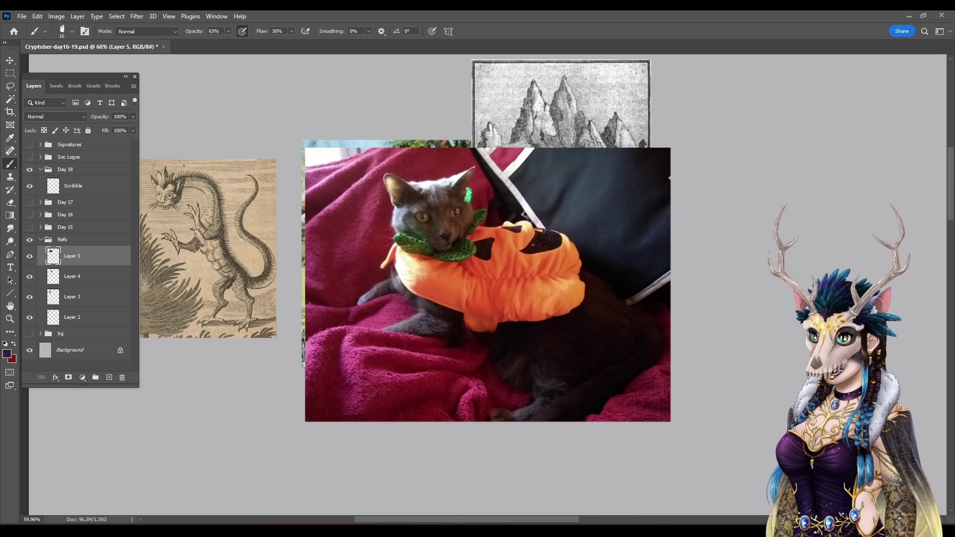
left_click(10, 60)
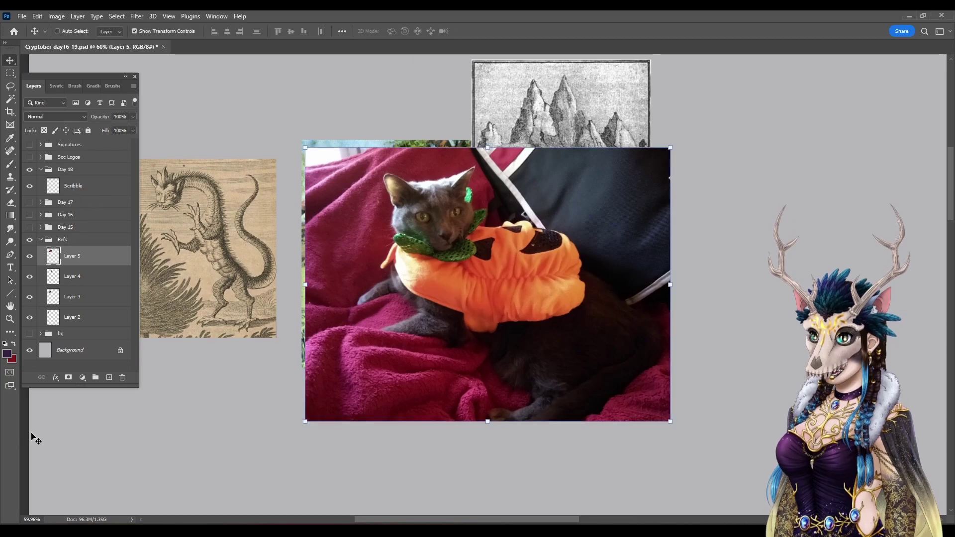
left_click_drag(491, 300, 783, 253)
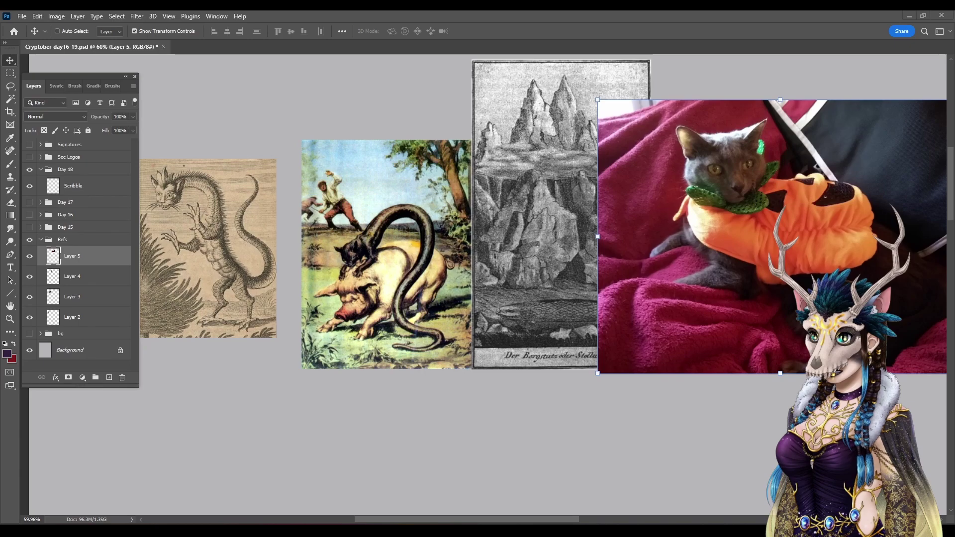
Step: Paste the snake photo, scale it to 371.92%, and place it over the upper part of the dragon and pig illustrations
key("ctrl+v")
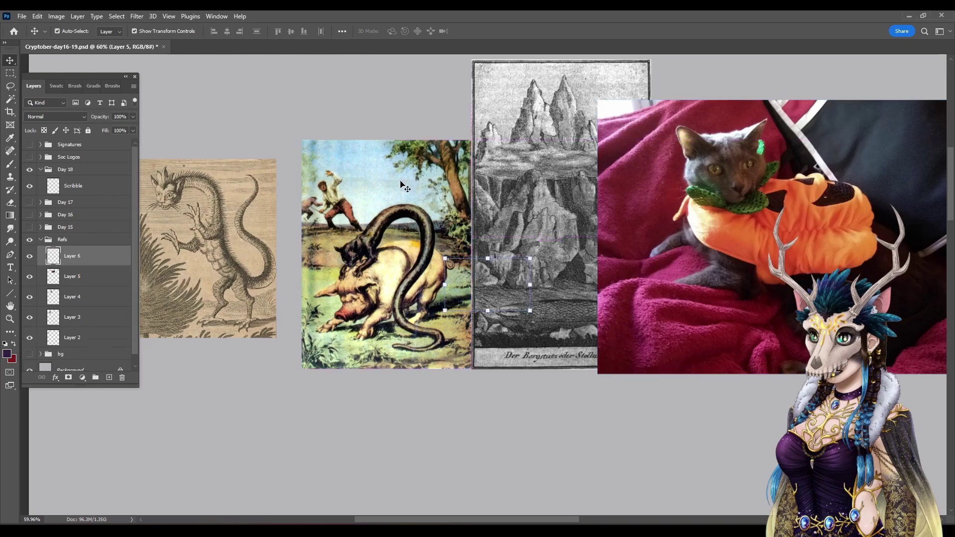
left_click_drag(488, 261, 487, 117)
left_click_drag(501, 236, 321, 187)
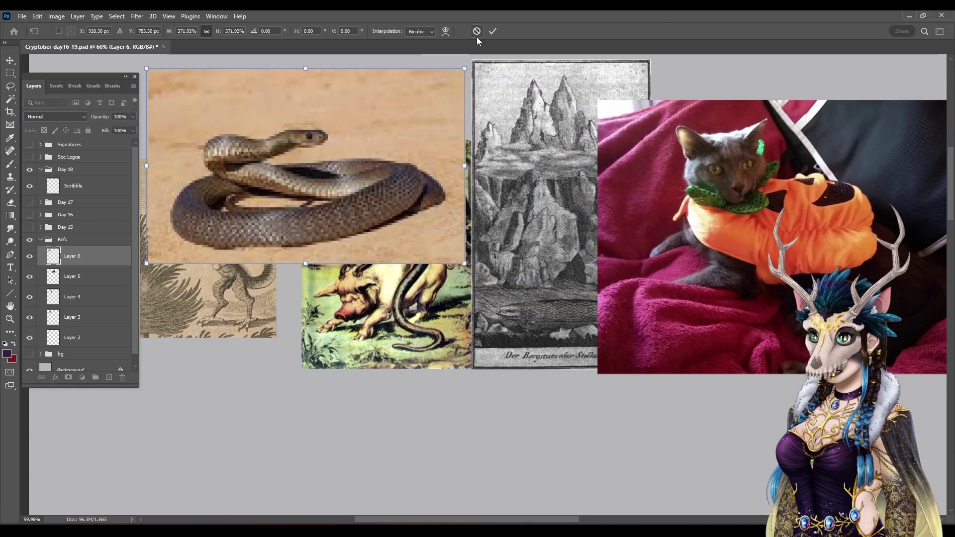
left_click(493, 32)
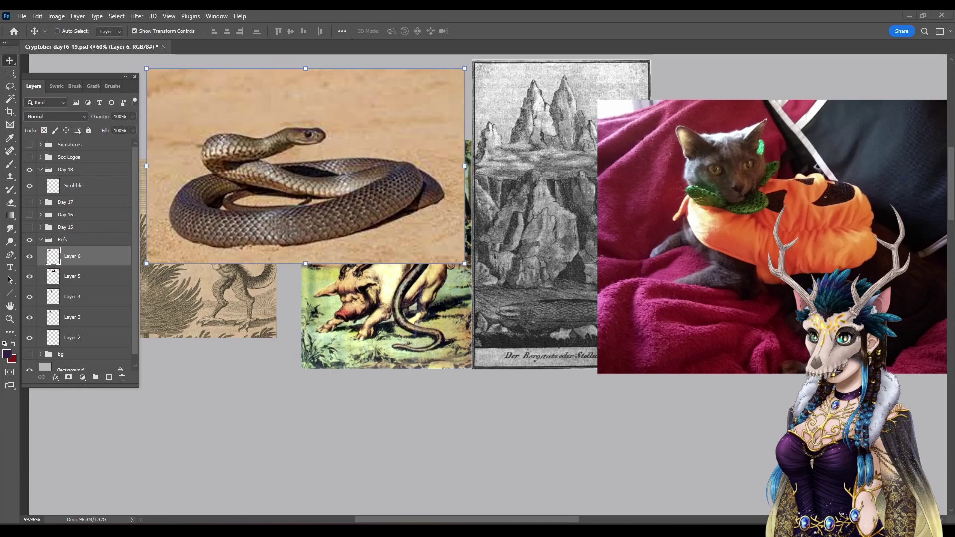
Step: Sketch a small rough circle on the Scribble layer in the empty canvas area below the mountain engraving and cat photo
left_click(80, 169)
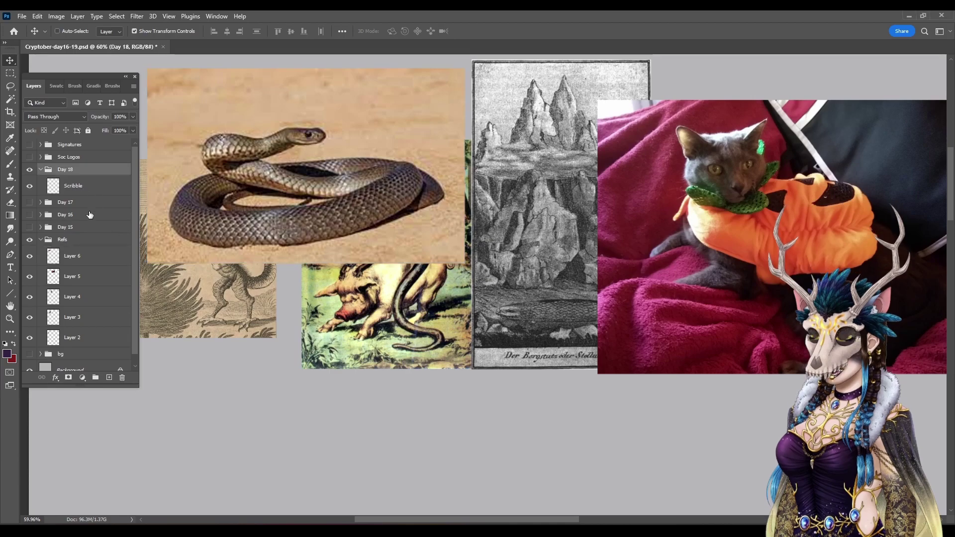
left_click(90, 186)
mouse_move(590, 333)
left_mouse_down()
mouse_move(476, 287)
mouse_move(455, 290)
mouse_move(485, 311)
mouse_move(428, 329)
left_mouse_up()
key("b")
left_click_drag(386, 424, 390, 386)
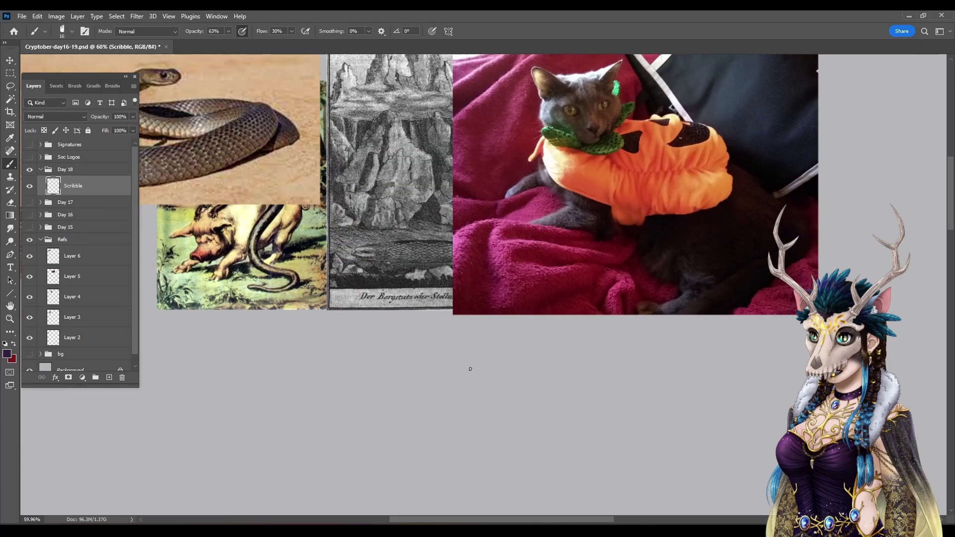
mouse_move(443, 369)
left_mouse_down()
mouse_move(434, 393)
mouse_move(465, 380)
mouse_move(432, 371)
left_mouse_up()
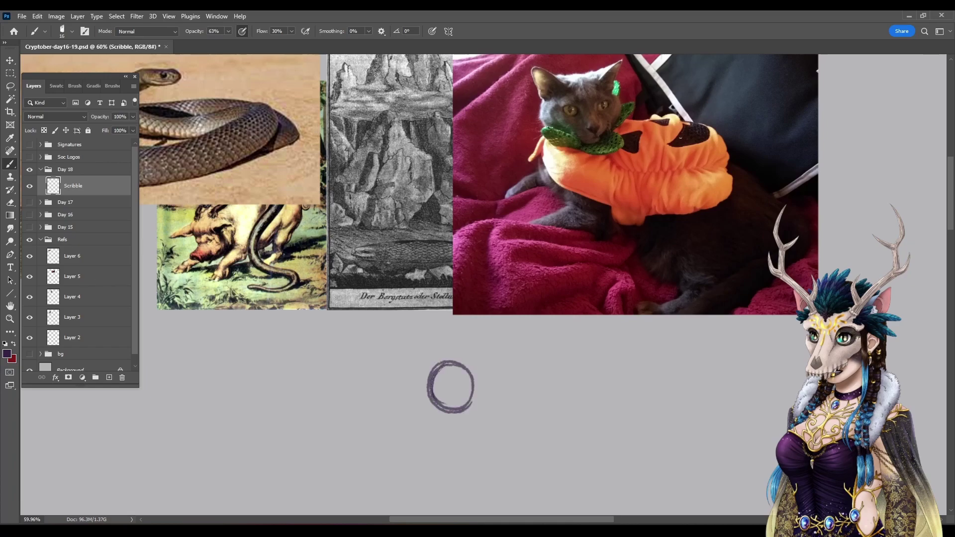
Step: Replace the dark circle with a lighter head circle and facial guidelines, sketched at 18% brush opacity
key("ctrl+z")
left_click(228, 31)
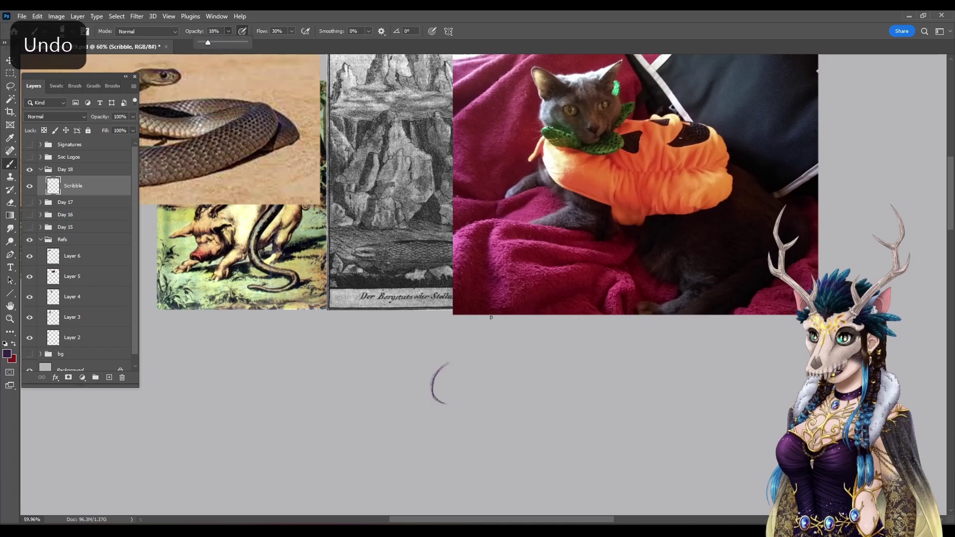
mouse_move(457, 367)
left_mouse_down()
mouse_move(474, 395)
mouse_move(460, 411)
mouse_move(437, 403)
mouse_move(433, 389)
mouse_move(451, 363)
mouse_move(421, 396)
mouse_move(464, 394)
mouse_move(418, 396)
mouse_move(473, 395)
mouse_move(435, 396)
left_mouse_up()
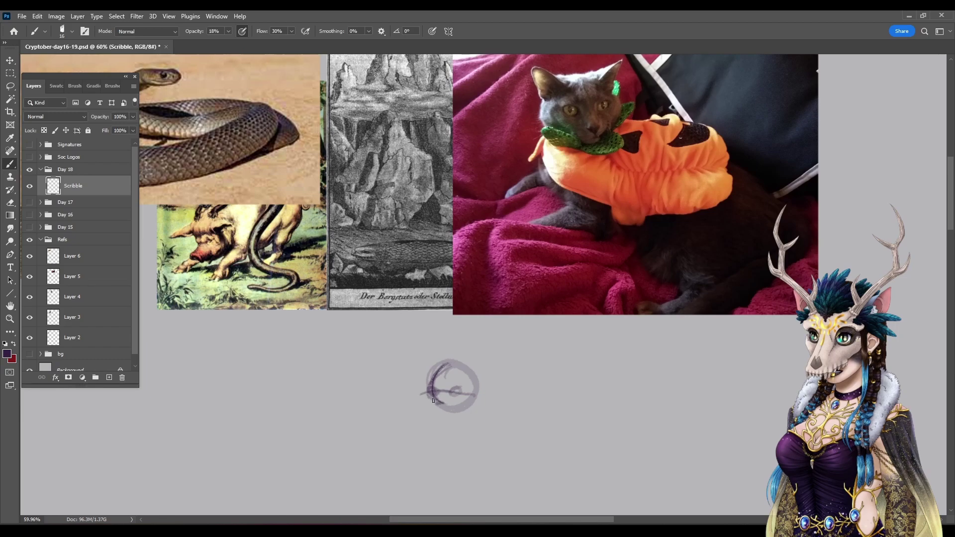
Step: Sketch the cat's muzzle, chin, jawline and two pointed ears around the head circle
left_click_drag(432, 407, 443, 413)
mouse_move(435, 416)
left_mouse_down()
mouse_move(451, 414)
mouse_move(425, 397)
left_mouse_up()
left_click_drag(434, 374, 459, 414)
mouse_move(427, 378)
left_mouse_down()
mouse_move(475, 375)
mouse_move(475, 397)
left_mouse_up()
mouse_move(423, 359)
left_mouse_down()
mouse_move(433, 367)
mouse_move(425, 383)
mouse_move(478, 355)
mouse_move(474, 385)
mouse_move(465, 382)
left_mouse_up()
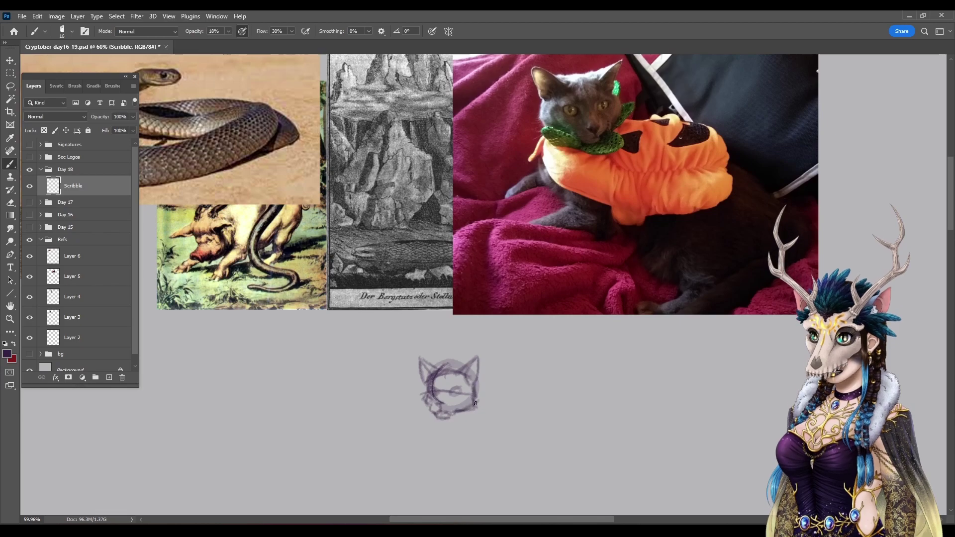
left_click_drag(424, 391, 426, 407)
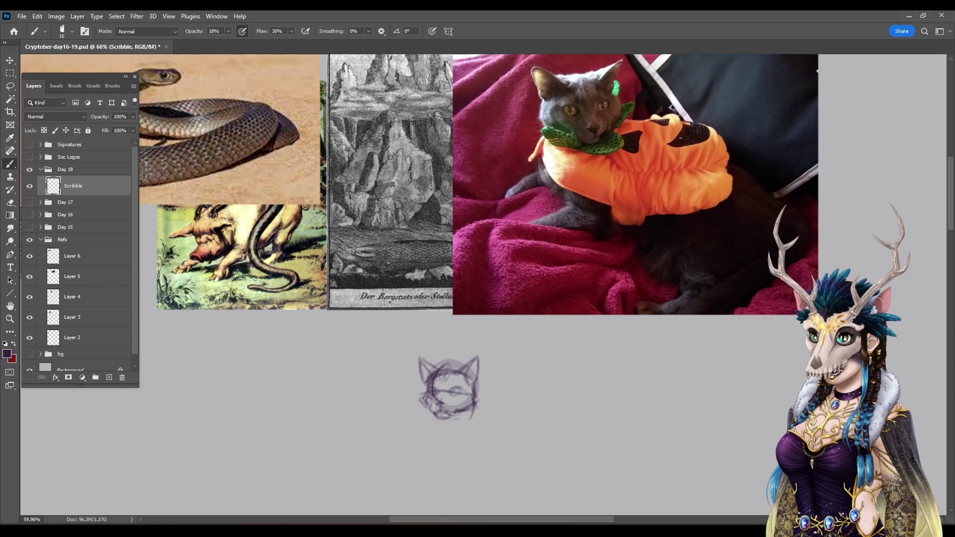
Step: Sketch a V-shaped chest below the cat's head and an oval shoulder beside it
mouse_move(434, 412)
left_mouse_down()
mouse_move(432, 424)
mouse_move(461, 440)
mouse_move(473, 405)
mouse_move(470, 430)
mouse_move(467, 388)
left_mouse_up()
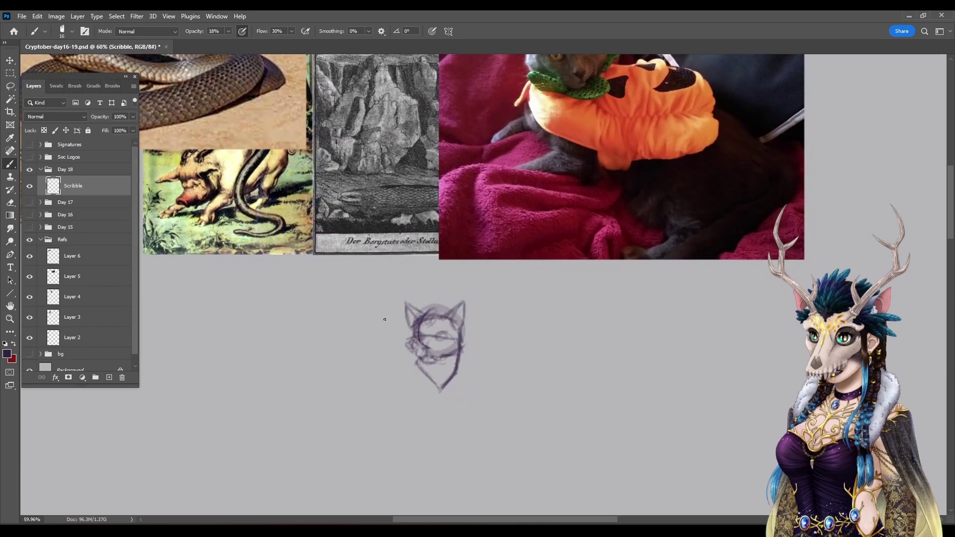
mouse_move(415, 357)
left_mouse_down()
mouse_move(410, 380)
mouse_move(414, 372)
mouse_move(422, 400)
mouse_move(422, 372)
mouse_move(412, 388)
mouse_move(424, 371)
mouse_move(427, 402)
mouse_move(404, 366)
mouse_move(428, 367)
mouse_move(431, 396)
mouse_move(409, 388)
mouse_move(417, 355)
left_mouse_up()
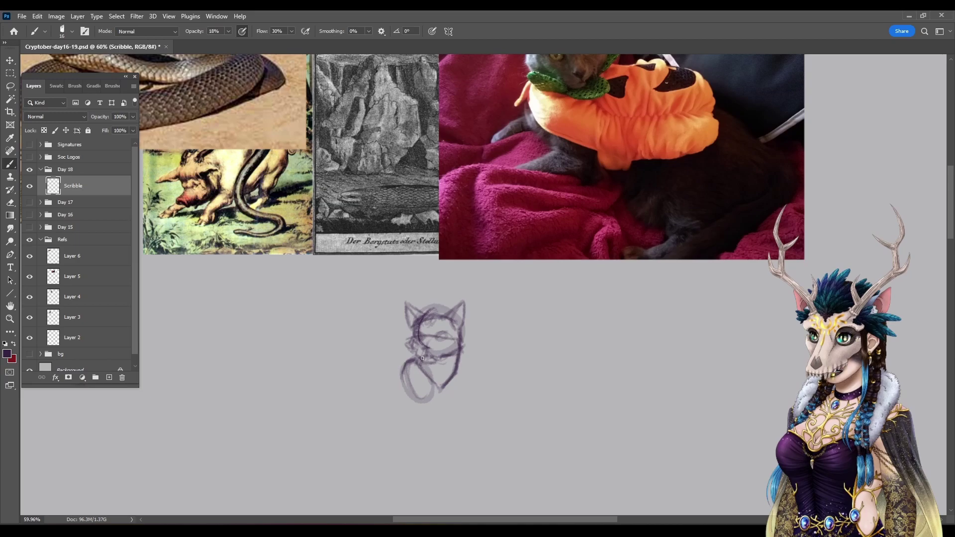
Step: Set the Eraser to 42 px and 64% opacity, and fade the oval shoulder shape beside the chest
key("bracketright")
key("bracketright")
key("bracketright")
key("bracketright")
key("bracketright")
key("bracketright")
key("bracketright")
key("bracketright")
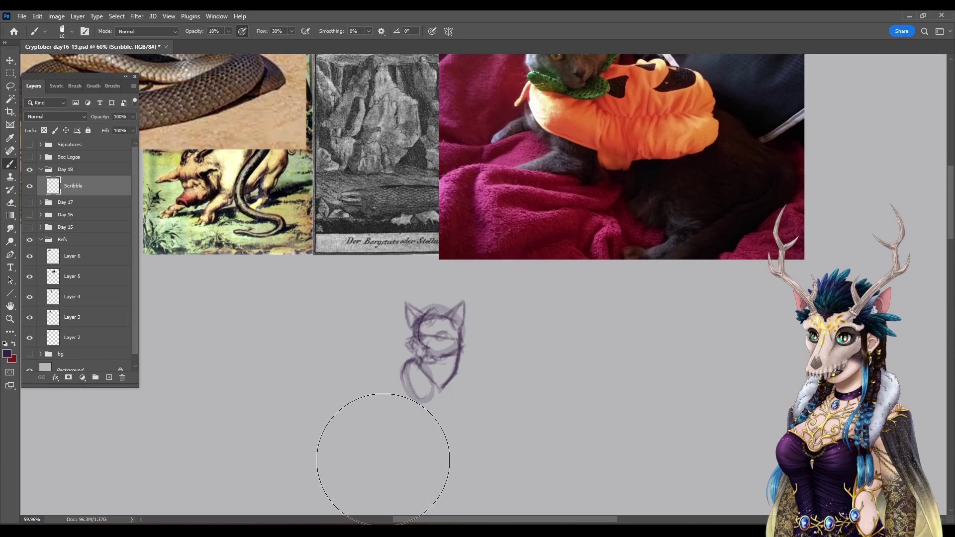
key("e")
right_click(559, 280)
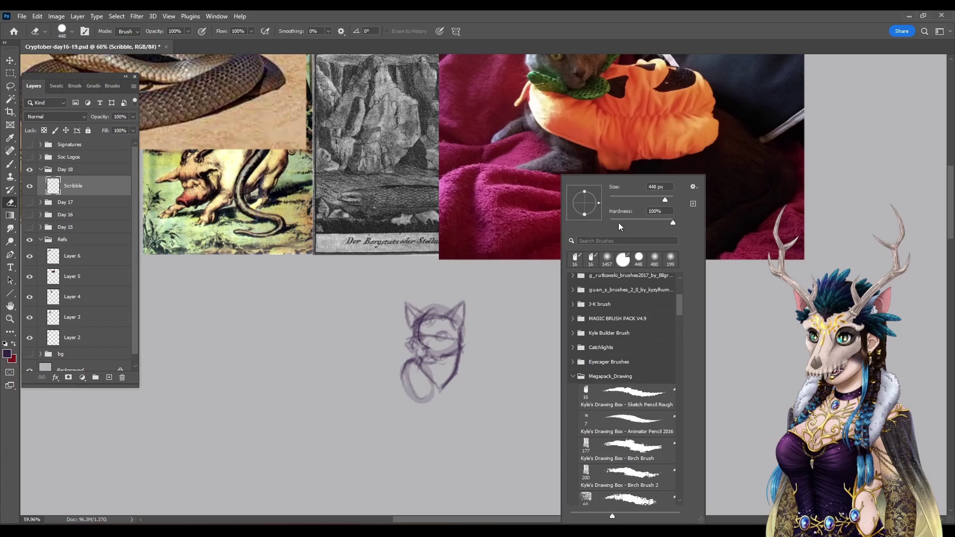
left_click(188, 31)
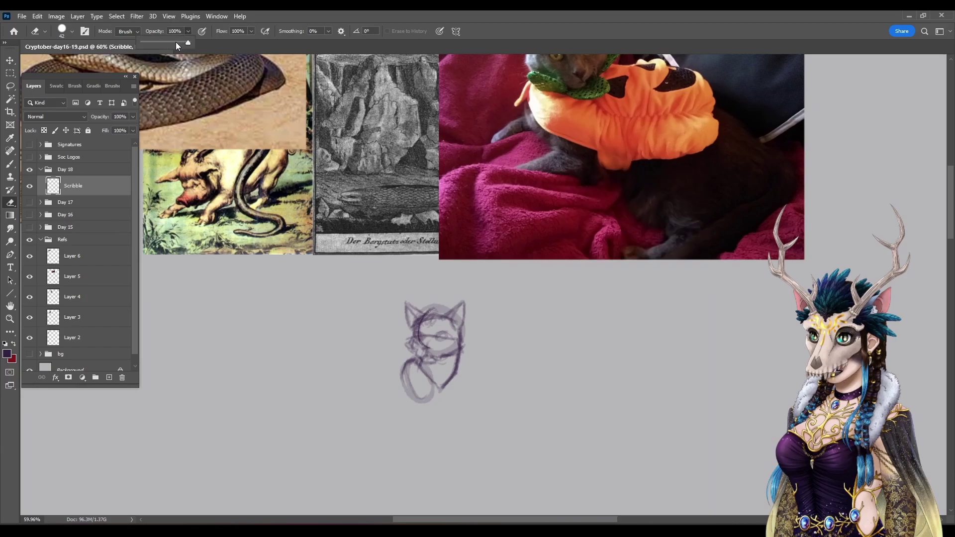
left_click_drag(172, 42, 169, 42)
mouse_move(404, 373)
left_mouse_down()
mouse_move(365, 415)
mouse_move(455, 378)
mouse_move(456, 369)
mouse_move(459, 395)
mouse_move(431, 414)
left_mouse_up()
Step: Sketch angular shoulders and the lower chest outline around the V-shape with the sketch brush
key("b")
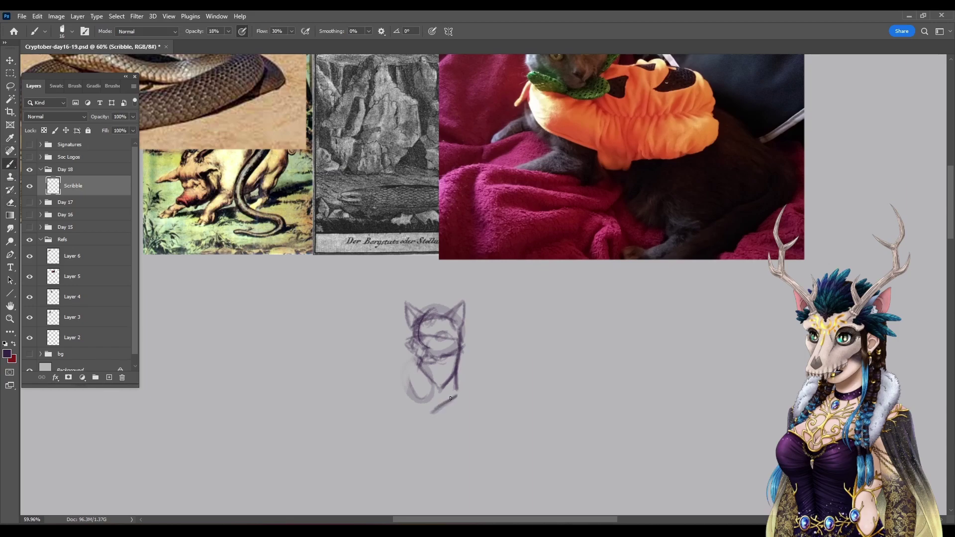
mouse_move(419, 363)
left_mouse_down()
mouse_move(408, 394)
mouse_move(404, 387)
mouse_move(418, 414)
mouse_move(406, 398)
mouse_move(421, 423)
left_mouse_up()
left_click_drag(415, 366, 403, 383)
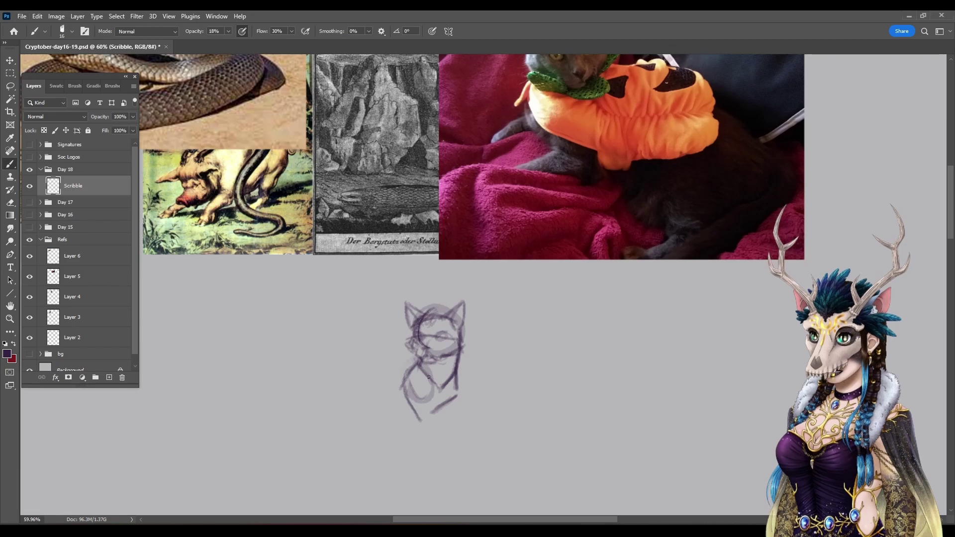
left_click_drag(404, 398, 420, 422)
left_click_drag(425, 378, 431, 415)
left_click_drag(458, 384, 447, 414)
mouse_move(454, 367)
left_mouse_down()
mouse_move(444, 404)
mouse_move(434, 392)
mouse_move(432, 421)
left_mouse_up()
mouse_move(434, 417)
left_mouse_down()
mouse_move(447, 415)
mouse_move(431, 418)
left_mouse_up()
mouse_move(455, 375)
left_mouse_down()
mouse_move(458, 414)
mouse_move(437, 421)
mouse_move(439, 410)
mouse_move(448, 421)
mouse_move(457, 402)
mouse_move(428, 422)
mouse_move(429, 388)
mouse_move(404, 388)
left_mouse_up()
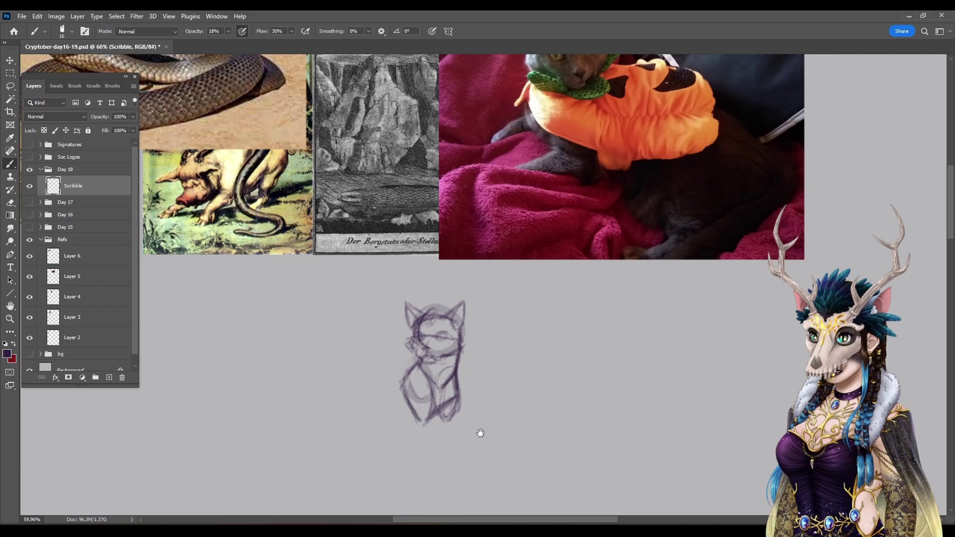
scroll(479, 435, "down", 3)
left_click_drag(416, 285, 394, 310)
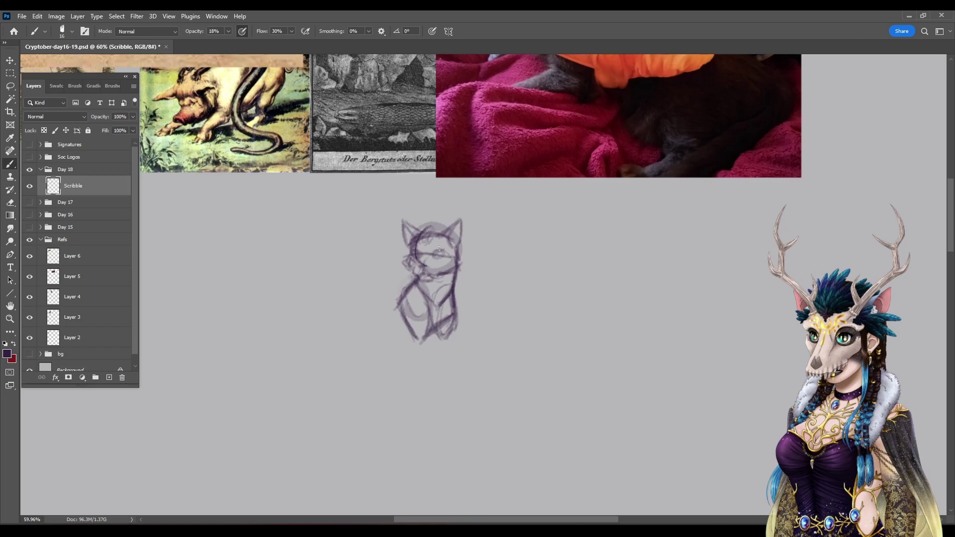
left_click_drag(419, 314, 410, 341)
mouse_move(416, 372)
left_mouse_down()
mouse_move(413, 344)
mouse_move(401, 363)
mouse_move(408, 390)
left_mouse_up()
mouse_move(404, 353)
left_mouse_down()
mouse_move(408, 390)
mouse_move(424, 397)
mouse_move(405, 393)
mouse_move(431, 391)
left_mouse_up()
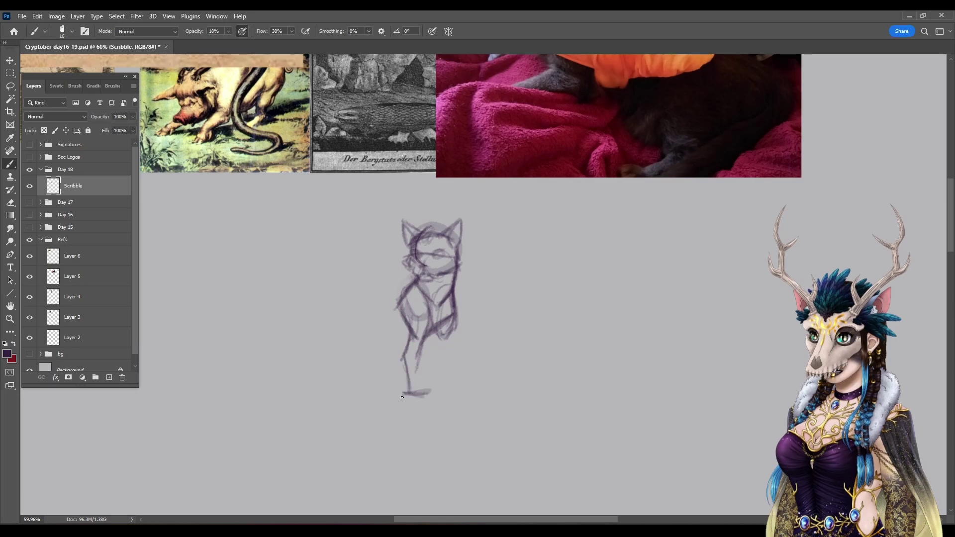
left_click_drag(417, 359, 422, 389)
mouse_move(422, 388)
left_mouse_down()
mouse_move(421, 367)
mouse_move(428, 401)
left_mouse_up()
key("ctrl+z")
key("ctrl+z")
key("ctrl+z")
key("ctrl+z")
key("ctrl+z")
Step: Sketch two long front legs with rounded paws below the chest, adding a second outline along the outer leg
left_click_drag(440, 348, 432, 393)
mouse_move(415, 341)
left_mouse_down()
mouse_move(407, 395)
mouse_move(411, 351)
mouse_move(440, 350)
mouse_move(434, 378)
mouse_move(407, 400)
mouse_move(419, 405)
mouse_move(402, 406)
mouse_move(434, 407)
mouse_move(437, 398)
mouse_move(429, 403)
mouse_move(441, 407)
mouse_move(428, 412)
mouse_move(440, 411)
mouse_move(442, 400)
mouse_move(404, 412)
left_mouse_up()
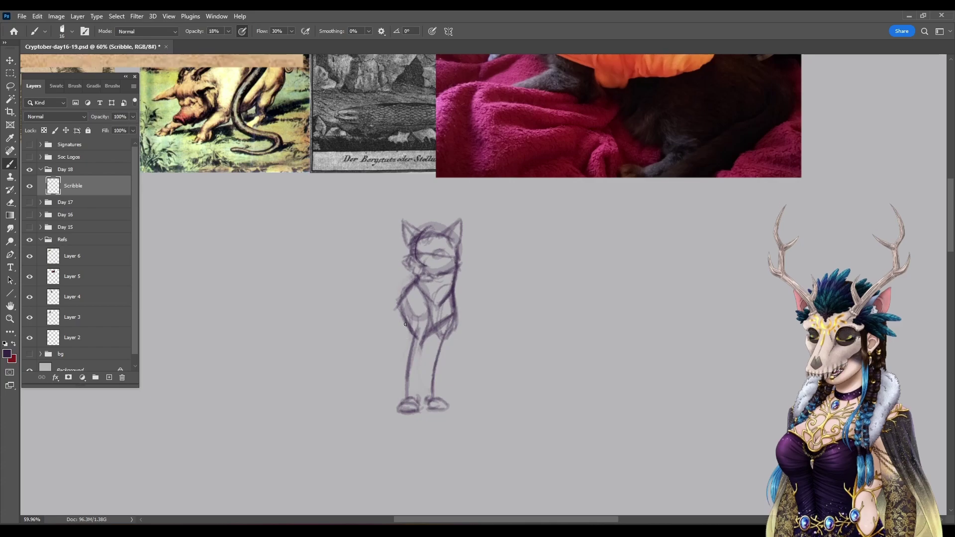
left_click_drag(421, 349, 416, 405)
left_click_drag(419, 365, 418, 402)
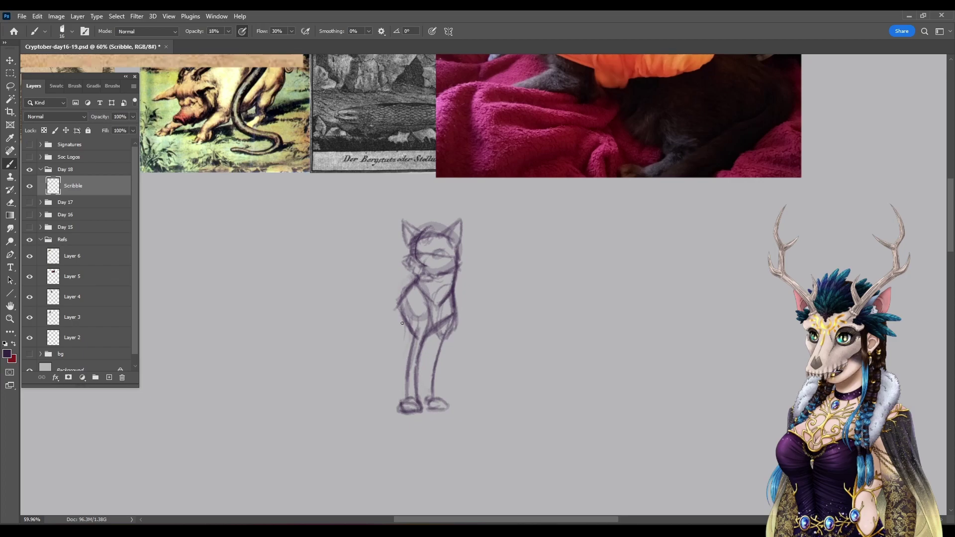
left_click_drag(403, 350, 404, 313)
mouse_move(399, 346)
left_mouse_down()
mouse_move(402, 330)
mouse_move(402, 404)
left_mouse_up()
left_click_drag(417, 362, 419, 403)
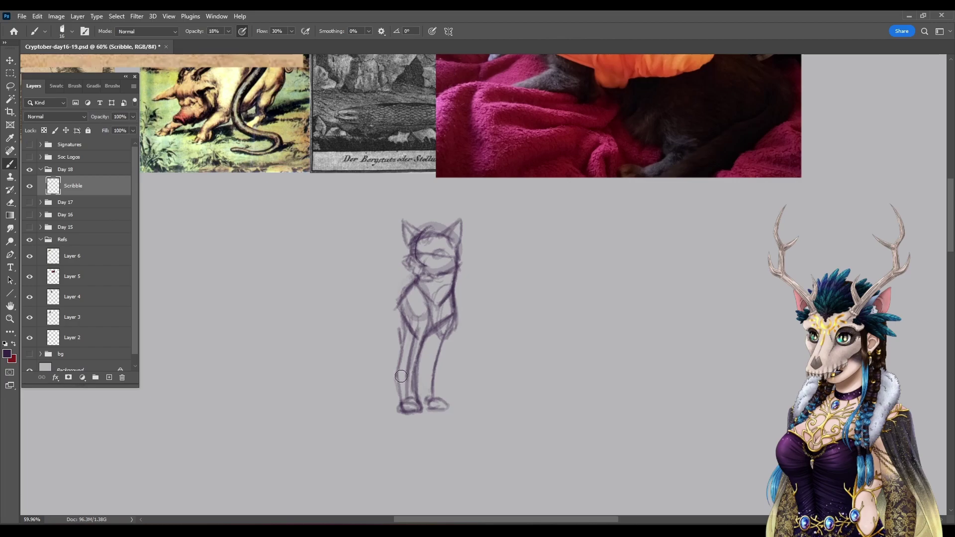
Step: Lasso the lower legs and paws, move them slightly up to shorten the legs, and deselect
left_click(10, 86)
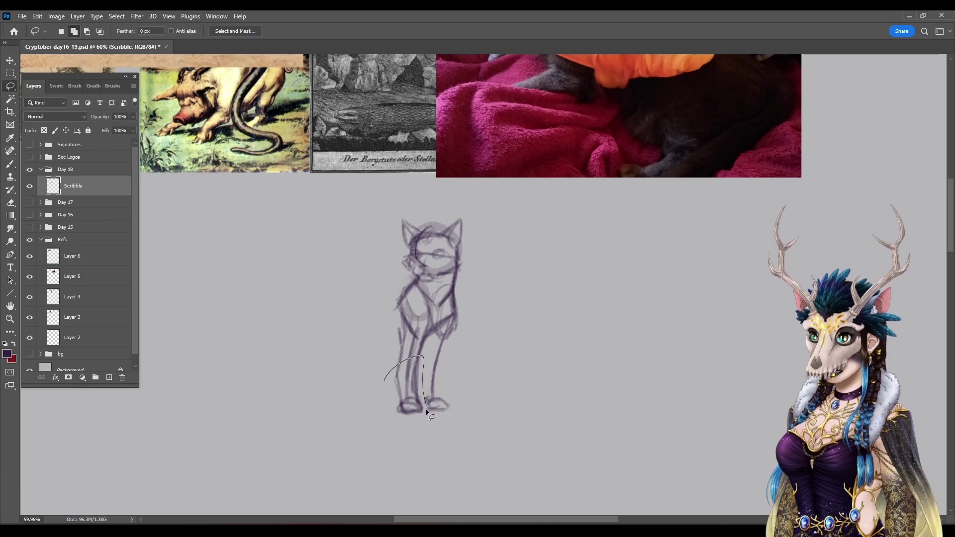
mouse_move(378, 401)
left_mouse_down()
mouse_move(450, 346)
mouse_move(468, 362)
mouse_move(474, 396)
left_mouse_up()
left_click(9, 62)
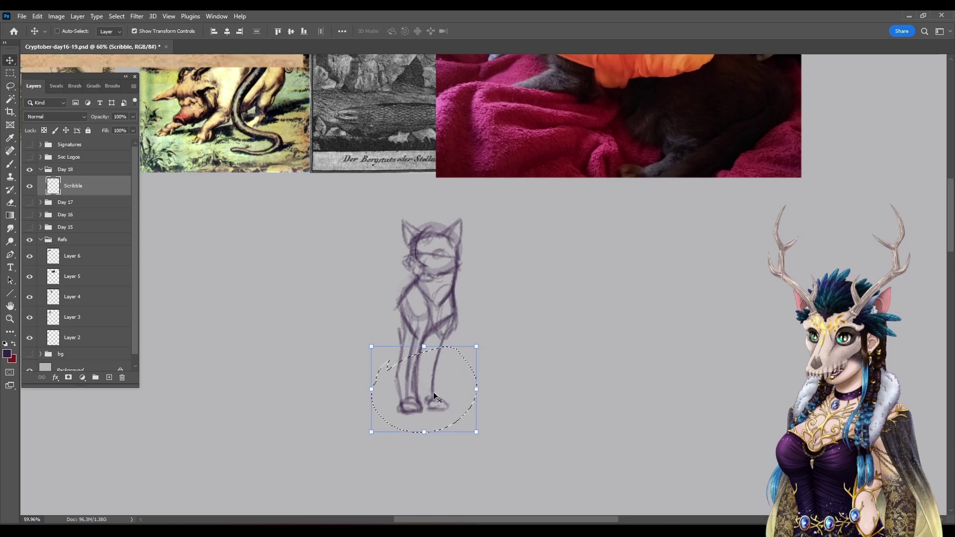
mouse_move(431, 397)
left_mouse_down()
mouse_move(440, 377)
mouse_move(437, 385)
left_mouse_up()
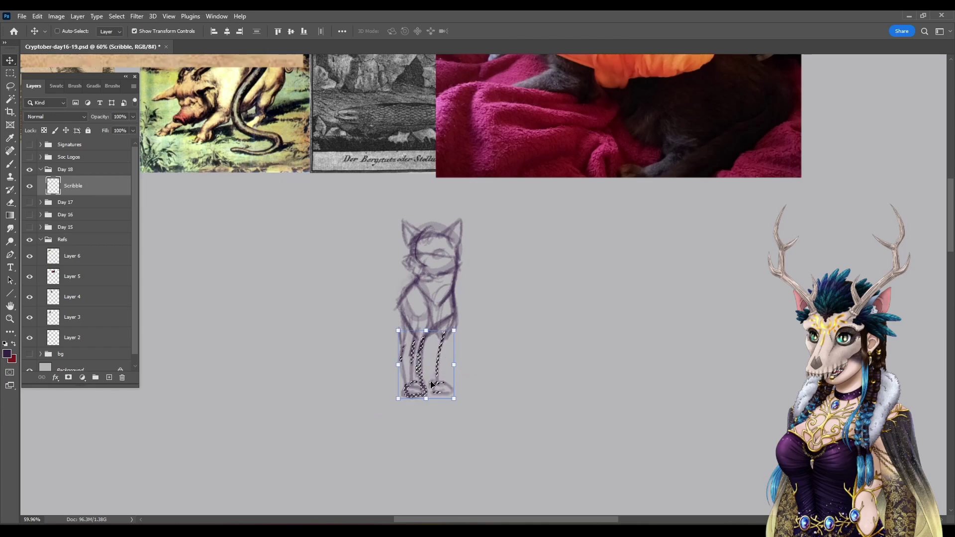
key("ctrl+d")
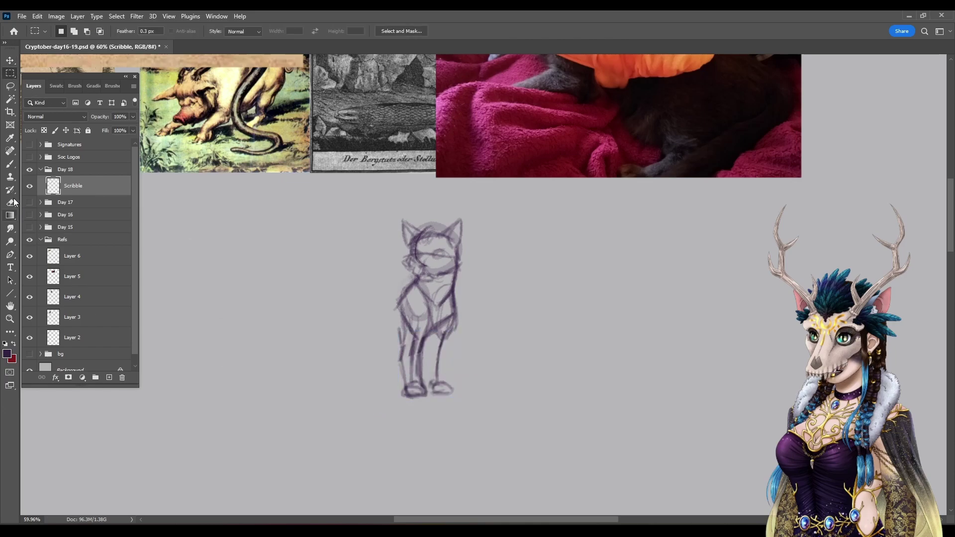
Step: Fade the front leg and paw lines with the Eraser at 64% opacity
left_click(10, 202)
mouse_move(407, 367)
left_mouse_down()
mouse_move(418, 298)
mouse_move(412, 380)
left_mouse_up()
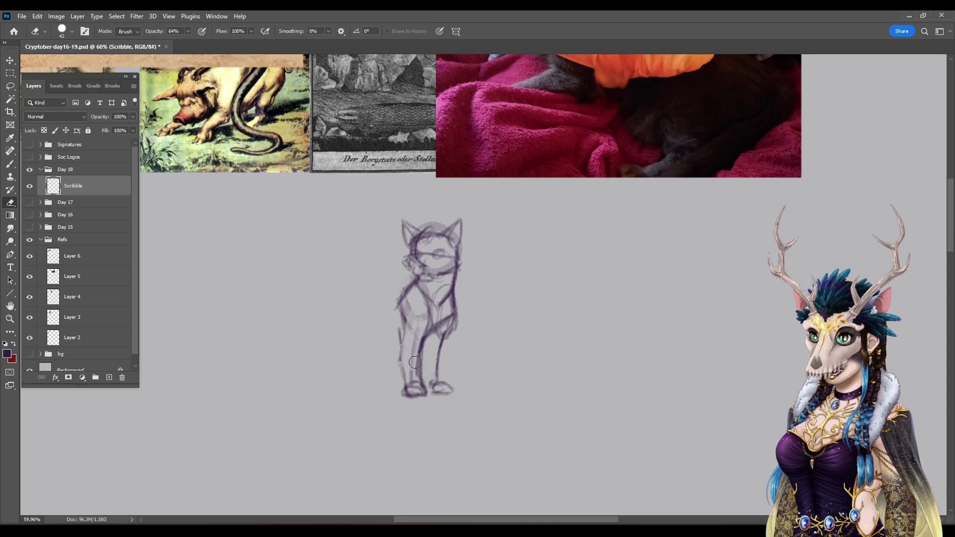
mouse_move(449, 332)
left_mouse_down()
mouse_move(431, 394)
mouse_move(419, 343)
mouse_move(404, 383)
left_mouse_up()
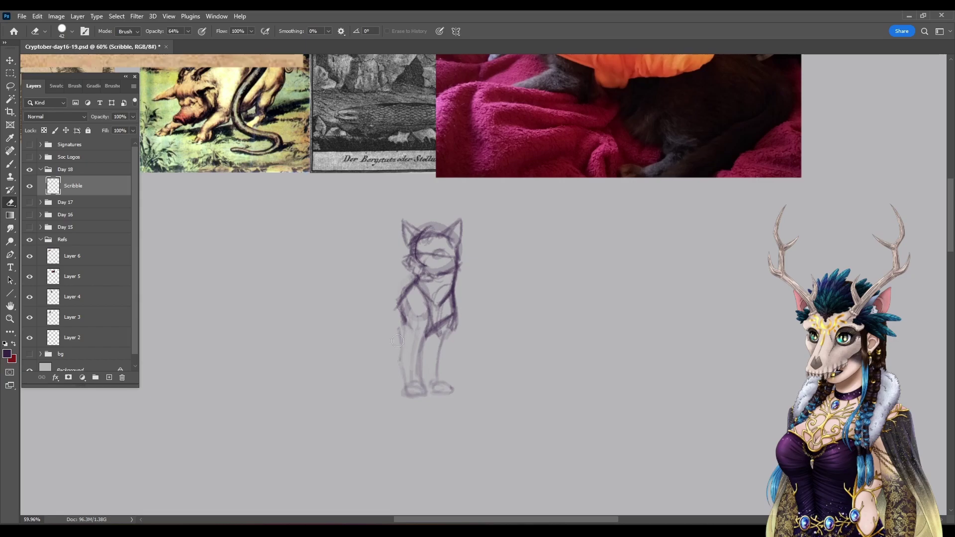
Step: Redraw both front legs over the faded lines with curved outer contours, narrower ankles and paws
key("b")
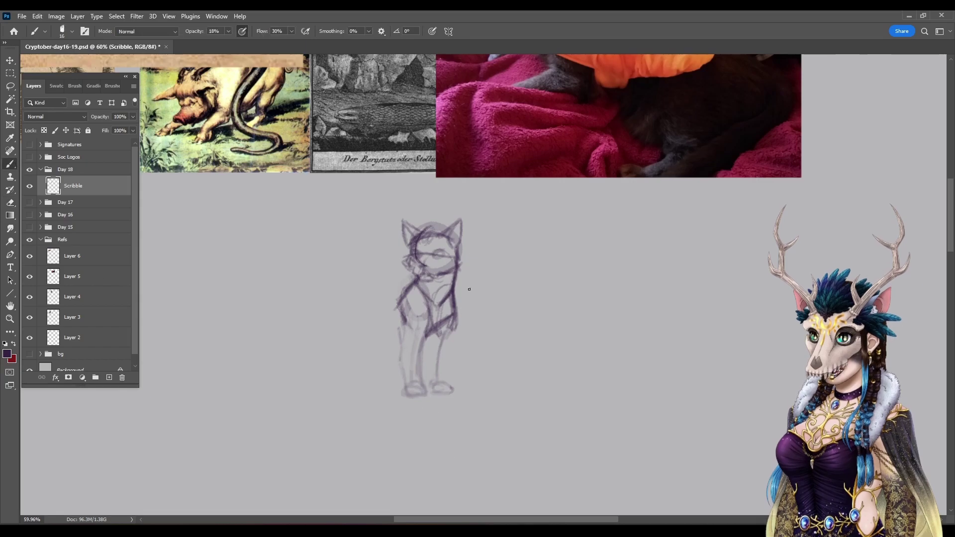
scroll(478, 314, "up", 1)
mouse_move(413, 337)
left_mouse_down()
mouse_move(396, 352)
mouse_move(409, 319)
mouse_move(392, 364)
mouse_move(408, 400)
mouse_move(399, 357)
mouse_move(407, 372)
mouse_move(409, 399)
mouse_move(399, 402)
mouse_move(424, 400)
mouse_move(404, 398)
mouse_move(422, 407)
left_mouse_up()
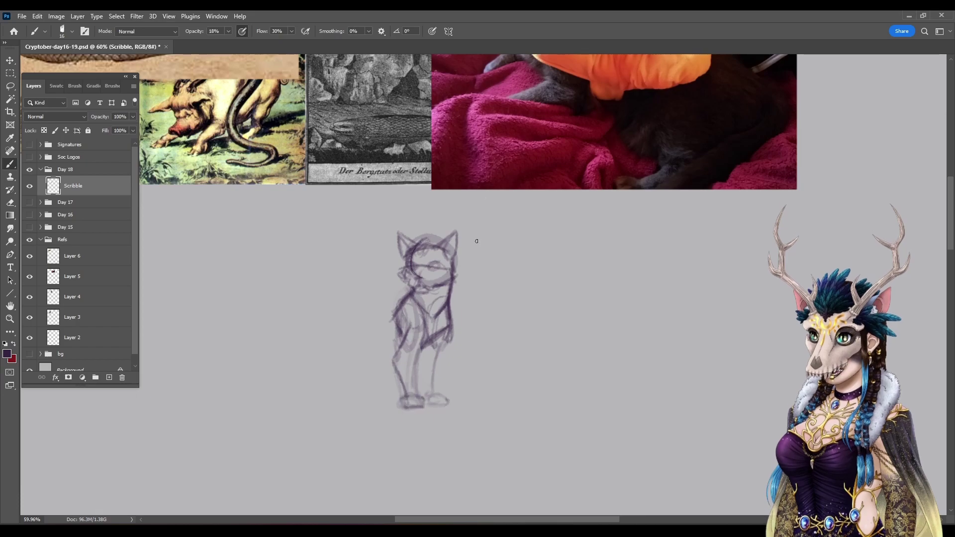
mouse_move(431, 358)
left_mouse_down()
mouse_move(440, 335)
mouse_move(429, 400)
mouse_move(439, 393)
mouse_move(432, 404)
left_mouse_up()
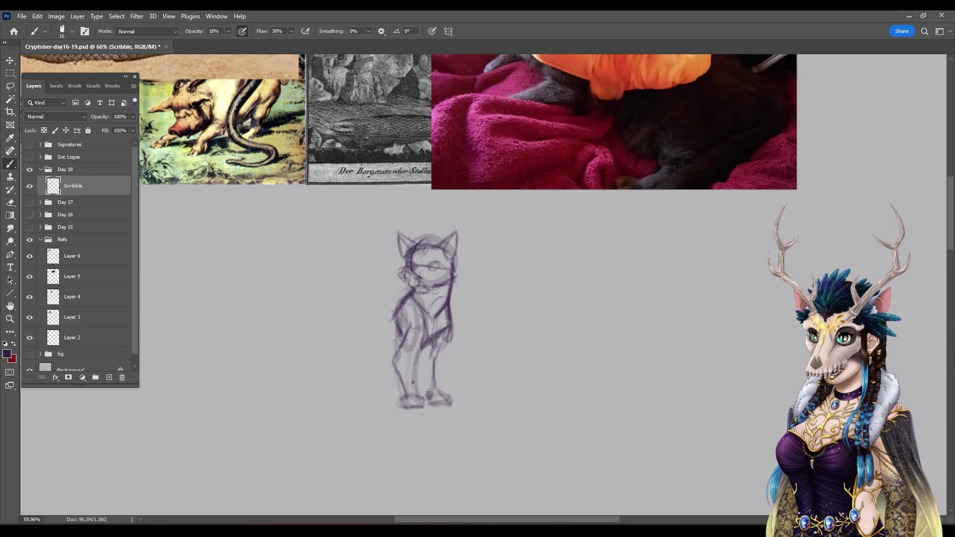
left_click_drag(422, 342, 412, 379)
left_click_drag(449, 334, 437, 376)
left_click_drag(447, 335, 439, 379)
left_click_drag(430, 356, 425, 392)
mouse_move(406, 323)
left_mouse_down()
mouse_move(400, 379)
mouse_move(413, 334)
mouse_move(415, 396)
left_mouse_up()
left_click_drag(440, 331, 433, 405)
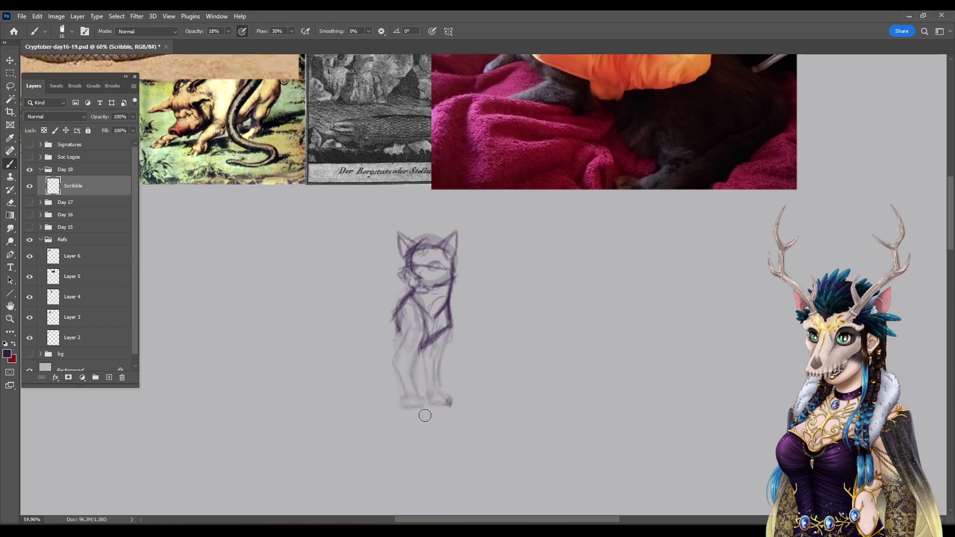
Step: Enlarge the Eraser and fade both front legs and paws to faint guide lines
key("e")
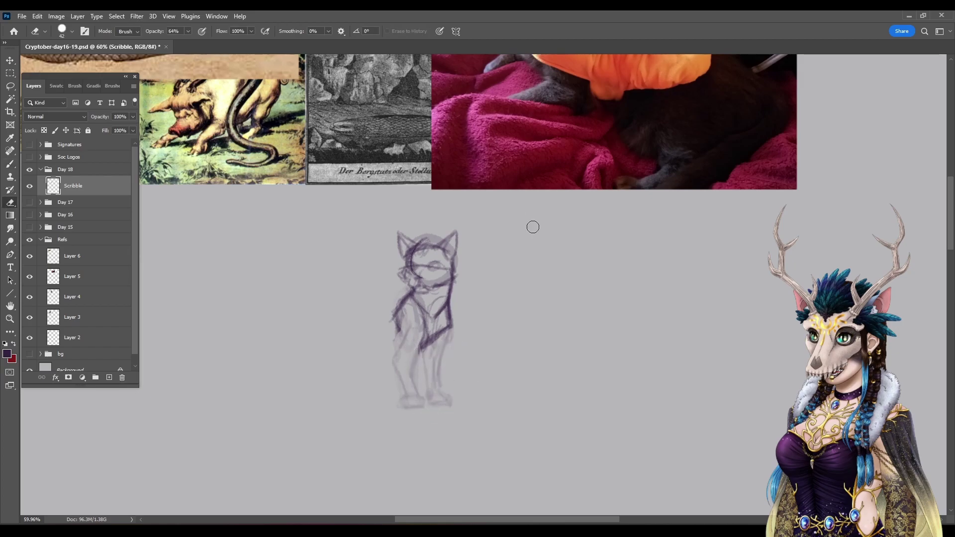
right_click(687, 201)
left_click_drag(705, 200, 717, 199)
left_click_drag(393, 358, 406, 392)
left_click_drag(438, 348, 433, 389)
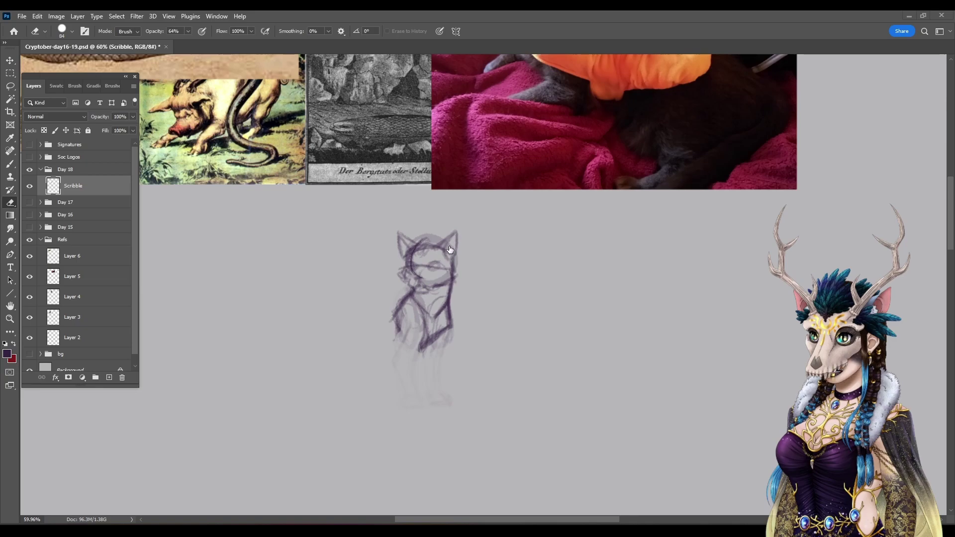
Step: Touch up the cat's left ear, and rotate the lassoed right ear -11.3°, nudging it slightly up and right
key("b")
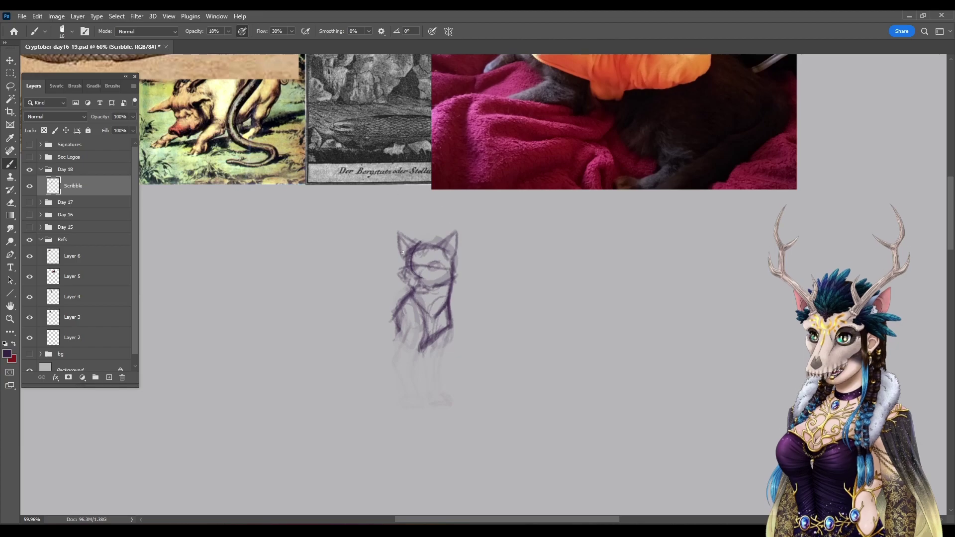
left_click_drag(401, 243, 408, 255)
key("l")
mouse_move(434, 244)
left_mouse_down()
mouse_move(455, 261)
mouse_move(459, 239)
left_mouse_up()
key("v")
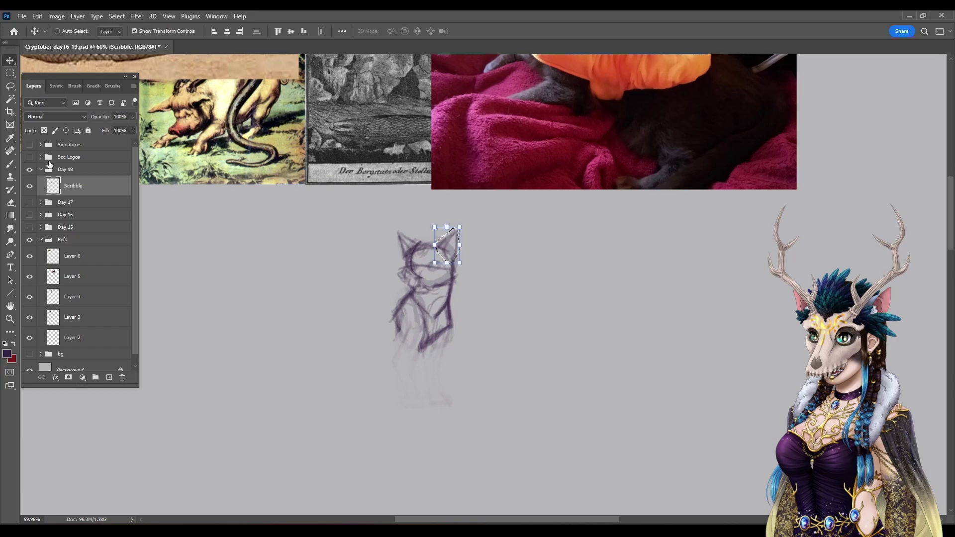
left_click_drag(442, 244, 462, 218)
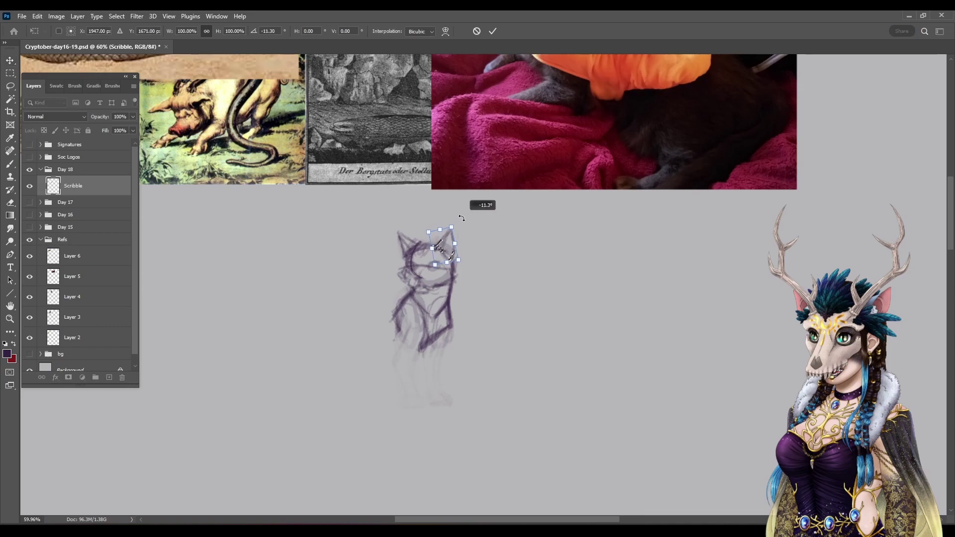
left_click(480, 35)
key("Up")
key("Up")
key("Up")
key("Up")
key("Up")
key("Right")
key("Right")
key("Right")
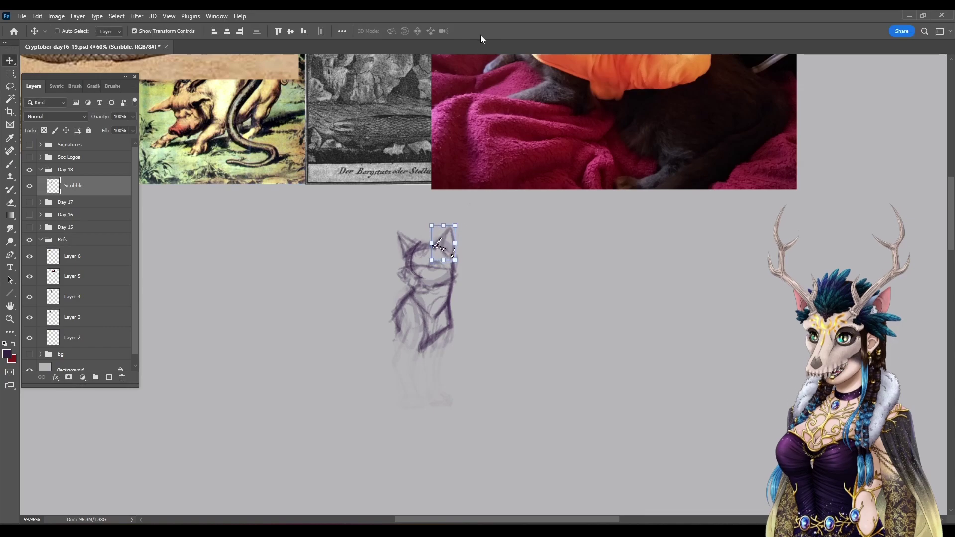
key("m")
key("ctrl+d")
Step: Refine the cat's face by sketching both eyes, the nose and the muzzle, fading stray lines with the Eraser
key("b")
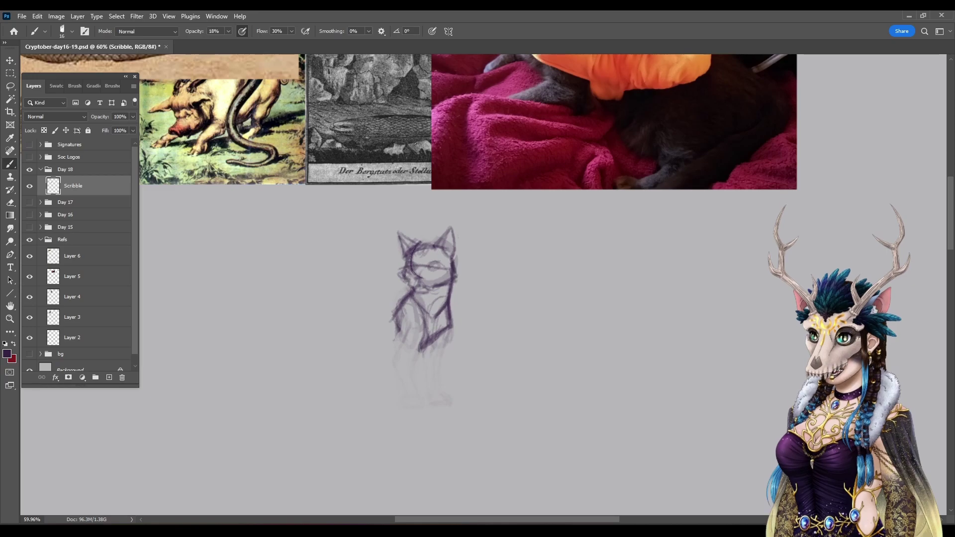
key("e")
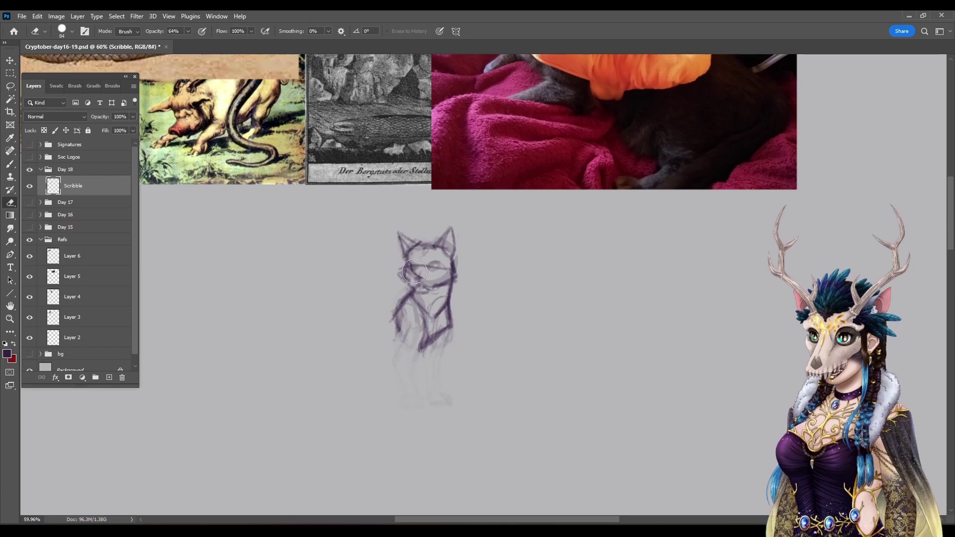
key("b")
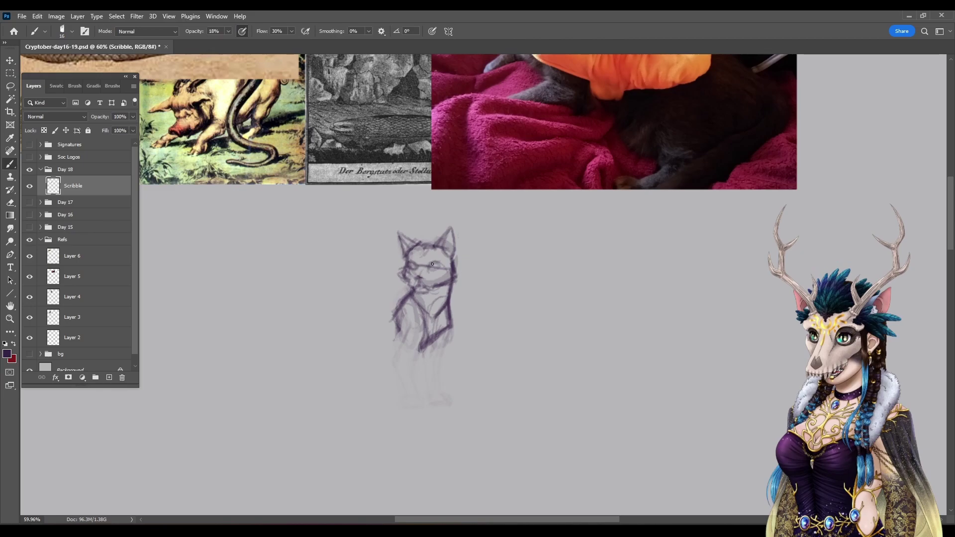
left_click_drag(432, 272, 414, 279)
Step: Redraw the nearer front leg over its faint guides with a rounded shoulder, a slim tapering shape and a paw
left_click_drag(401, 332, 414, 355)
mouse_move(419, 307)
left_mouse_down()
mouse_move(404, 348)
mouse_move(413, 371)
left_mouse_up()
left_click_drag(405, 331, 419, 387)
mouse_move(413, 355)
left_mouse_down()
mouse_move(439, 361)
mouse_move(441, 331)
mouse_move(434, 389)
left_mouse_up()
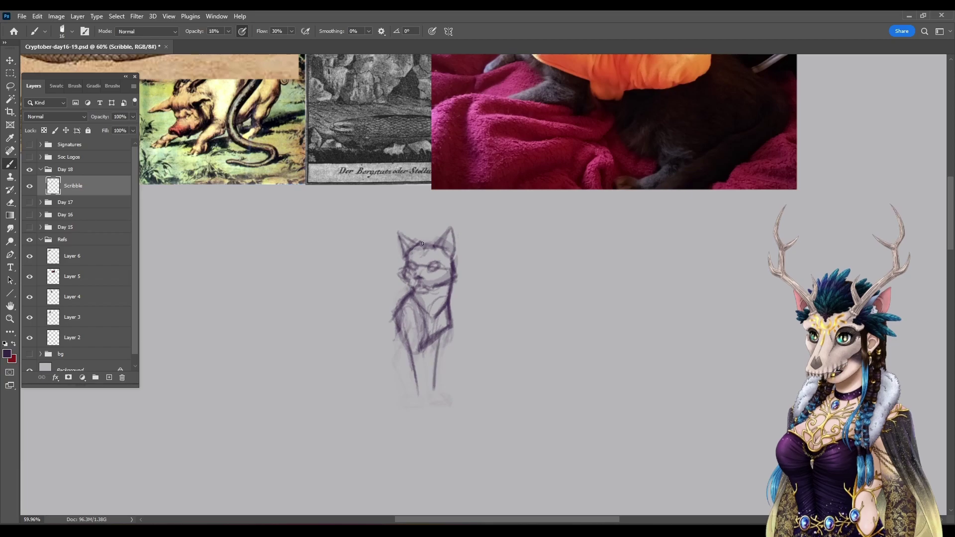
mouse_move(423, 348)
left_mouse_down()
mouse_move(419, 395)
mouse_move(398, 336)
left_mouse_up()
mouse_move(402, 354)
left_mouse_down()
mouse_move(405, 399)
mouse_move(428, 401)
left_mouse_up()
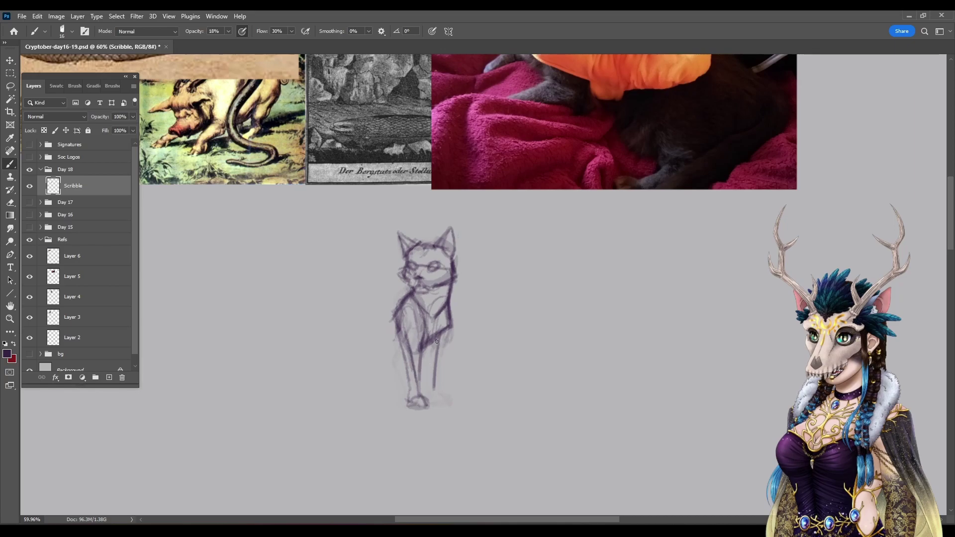
Step: Draw the second front leg beside the first with a narrow ankle and paw, and touch up both paws
left_click_drag(449, 331, 437, 398)
left_click_drag(442, 359, 438, 388)
left_click_drag(427, 343, 429, 394)
left_click_drag(437, 403, 443, 397)
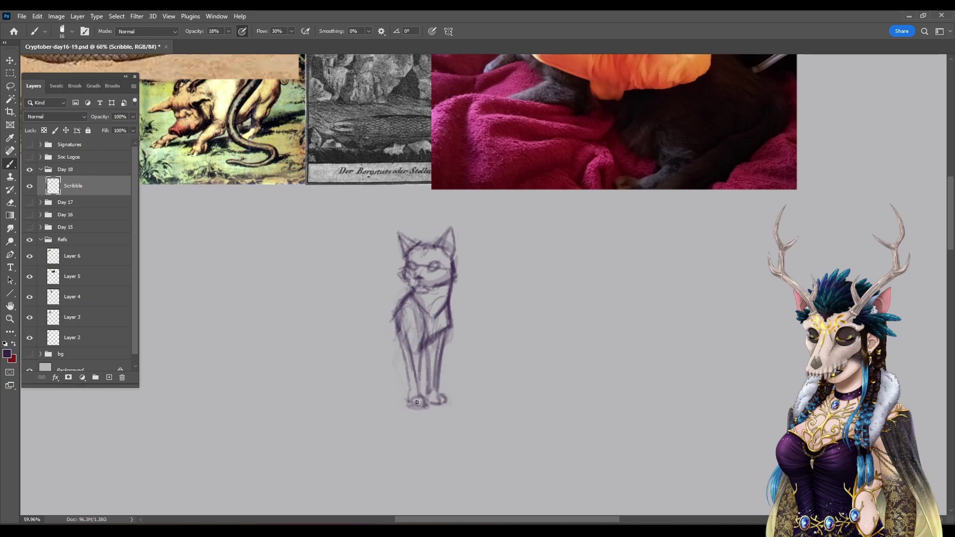
left_click_drag(399, 351, 413, 411)
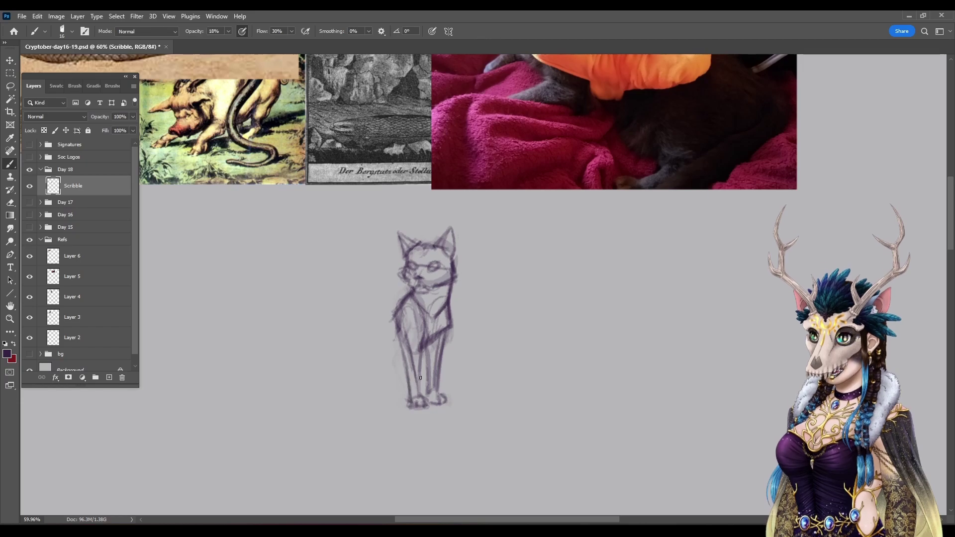
key("ctrl+z")
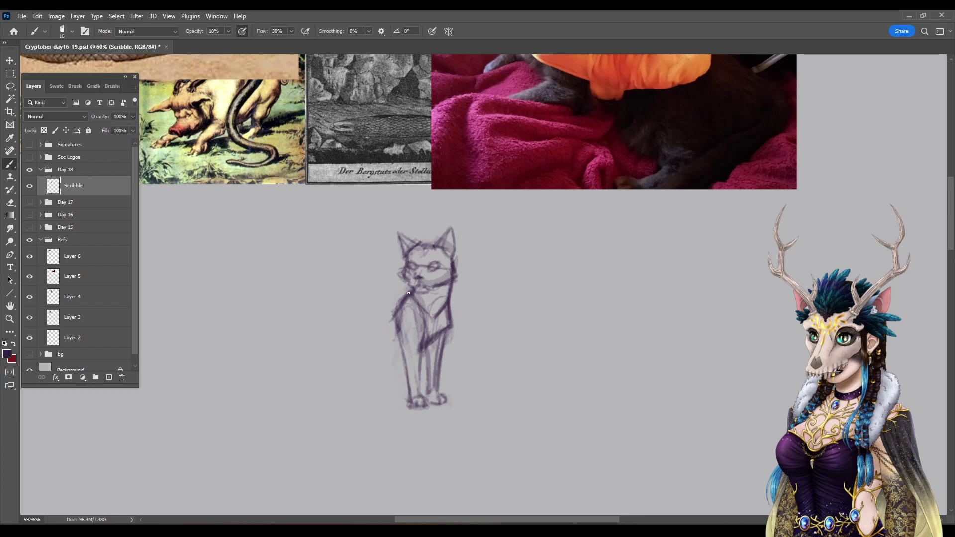
Step: Sketch the serpent body curving from the back into a rounded coil and stretching behind the legs to the right
mouse_move(386, 327)
left_mouse_down()
mouse_move(396, 302)
mouse_move(375, 349)
mouse_move(390, 312)
mouse_move(380, 340)
mouse_move(393, 352)
mouse_move(382, 329)
mouse_move(398, 348)
mouse_move(376, 374)
mouse_move(388, 333)
mouse_move(404, 352)
mouse_move(397, 378)
mouse_move(360, 352)
mouse_move(386, 324)
mouse_move(395, 402)
left_mouse_up()
left_click_drag(352, 372, 395, 404)
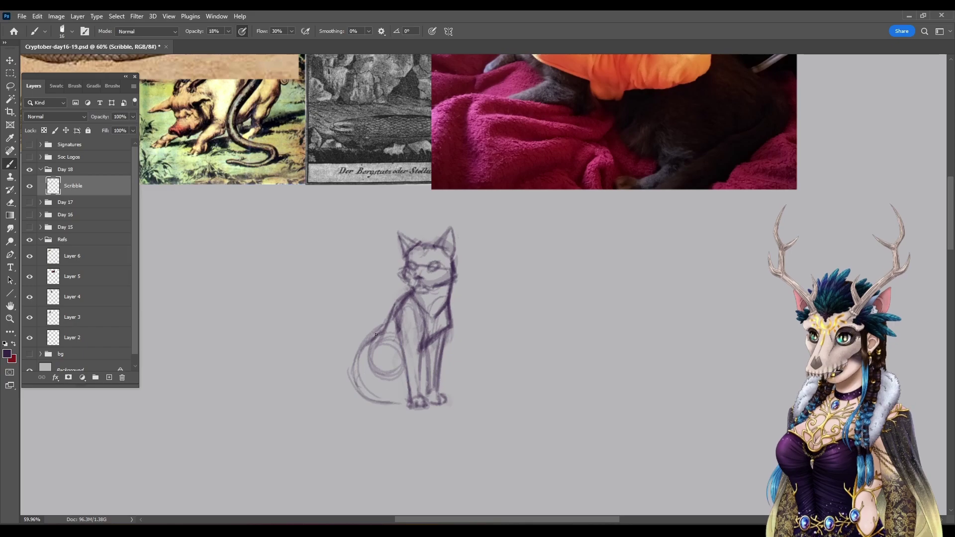
left_click_drag(388, 323, 347, 368)
mouse_move(380, 330)
left_mouse_down()
mouse_move(348, 391)
mouse_move(371, 403)
mouse_move(353, 367)
mouse_move(348, 394)
mouse_move(406, 403)
mouse_move(384, 401)
mouse_move(517, 378)
mouse_move(526, 355)
mouse_move(523, 369)
mouse_move(498, 355)
left_mouse_up()
mouse_move(393, 383)
left_mouse_down()
mouse_move(485, 369)
mouse_move(474, 374)
mouse_move(507, 345)
left_mouse_up()
left_click_drag(438, 395, 502, 384)
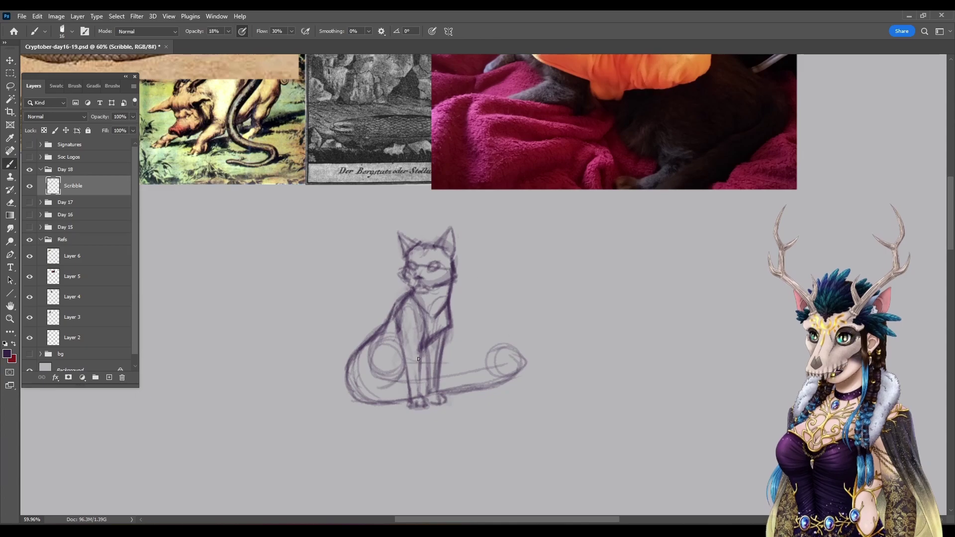
Step: Close the right coil with an upper contour and sketch a tail sweeping out left that curls upward
mouse_move(443, 359)
left_mouse_down()
mouse_move(512, 336)
mouse_move(523, 354)
mouse_move(507, 373)
left_mouse_up()
left_click_drag(350, 364, 317, 378)
mouse_move(436, 342)
left_mouse_down()
mouse_move(323, 383)
mouse_move(286, 361)
mouse_move(310, 311)
mouse_move(268, 351)
mouse_move(332, 307)
mouse_move(340, 328)
mouse_move(286, 343)
mouse_move(329, 384)
left_mouse_up()
mouse_move(273, 344)
left_mouse_down()
mouse_move(269, 372)
mouse_move(302, 394)
mouse_move(350, 382)
left_mouse_up()
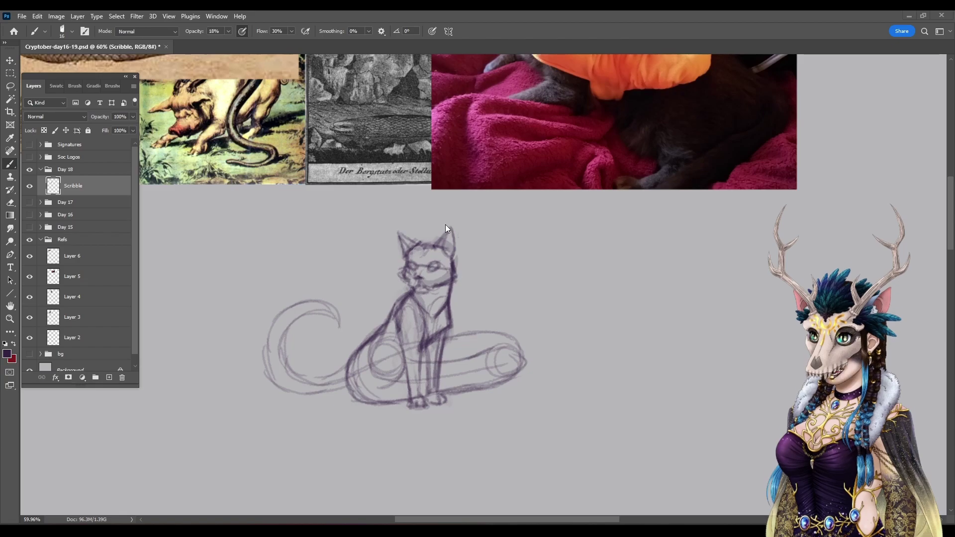
Step: Fade the serpent coils and curled tail to faint guide lines with the Eraser at 64% opacity
left_click(15, 200)
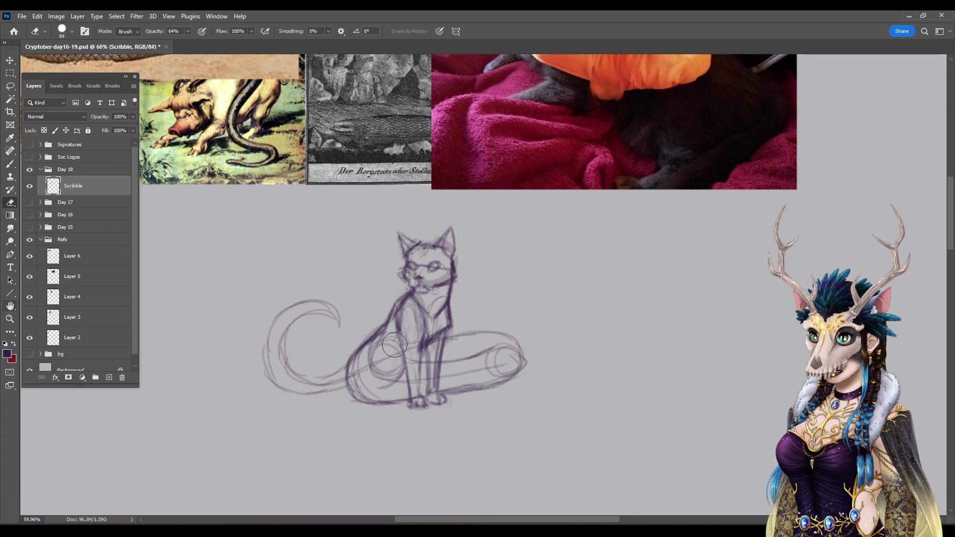
mouse_move(381, 333)
left_mouse_down()
mouse_move(358, 384)
mouse_move(390, 378)
mouse_move(384, 413)
mouse_move(386, 347)
mouse_move(358, 401)
mouse_move(340, 361)
mouse_move(306, 354)
mouse_move(282, 385)
mouse_move(306, 310)
mouse_move(336, 343)
left_mouse_up()
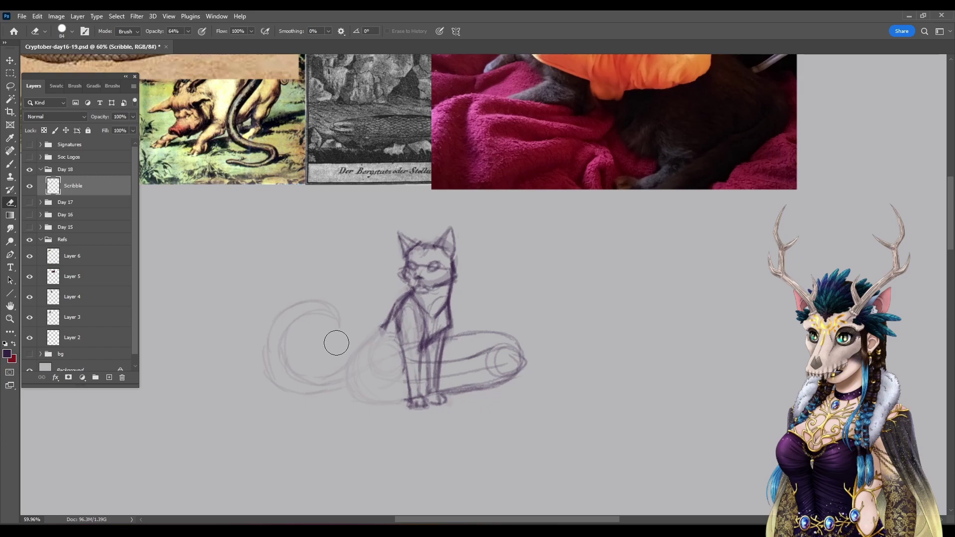
mouse_move(337, 343)
left_mouse_down()
mouse_move(333, 307)
mouse_move(311, 306)
left_mouse_up()
mouse_move(486, 331)
left_mouse_down()
mouse_move(515, 361)
mouse_move(492, 377)
mouse_move(505, 331)
mouse_move(503, 382)
left_mouse_up()
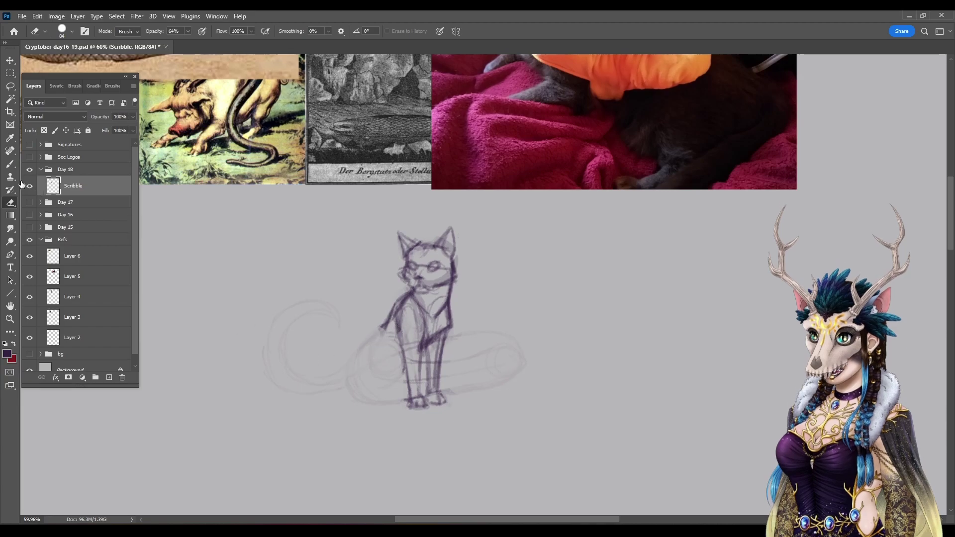
Step: Sketch the serpent body as an oval coil beside the front legs with flattened loops extending to both sides
key("b")
mouse_move(420, 331)
left_mouse_down()
mouse_move(378, 379)
mouse_move(387, 368)
mouse_move(366, 354)
left_mouse_up()
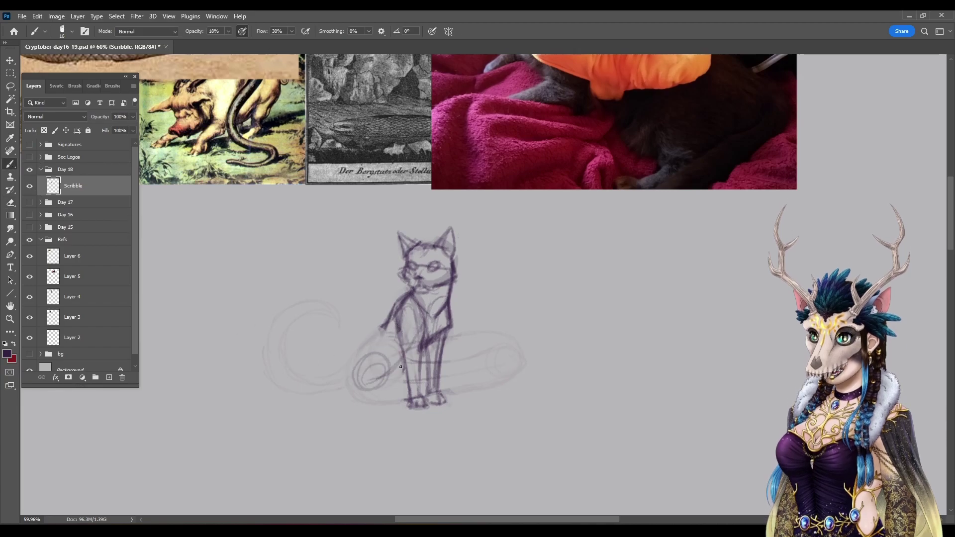
mouse_move(364, 393)
left_mouse_down()
mouse_move(388, 381)
mouse_move(351, 378)
left_mouse_up()
left_click_drag(377, 338, 355, 354)
mouse_move(360, 387)
left_mouse_down()
mouse_move(346, 364)
mouse_move(393, 347)
mouse_move(387, 384)
mouse_move(349, 378)
left_mouse_up()
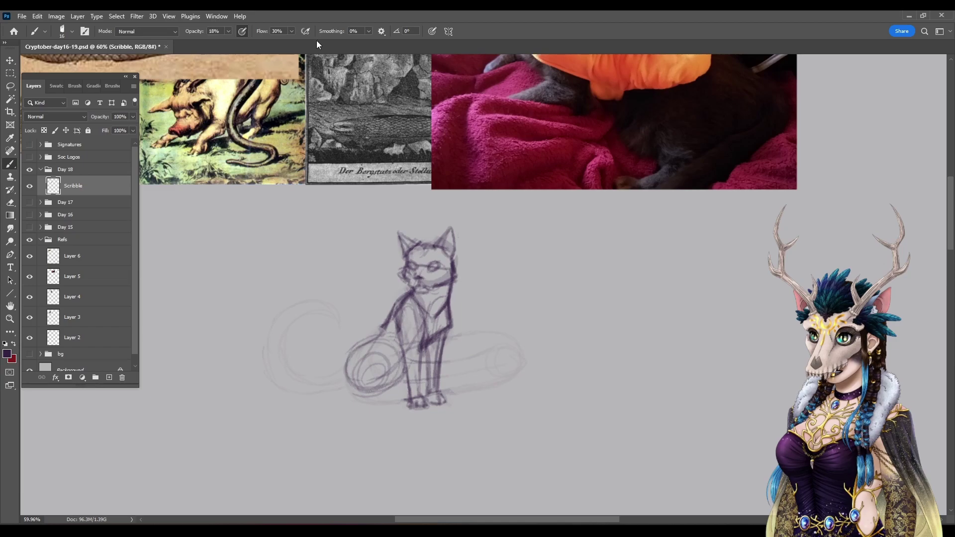
mouse_move(390, 349)
left_mouse_down()
mouse_move(367, 367)
mouse_move(275, 349)
mouse_move(329, 374)
mouse_move(270, 376)
mouse_move(313, 347)
mouse_move(273, 358)
mouse_move(361, 342)
left_mouse_up()
mouse_move(436, 358)
left_mouse_down()
mouse_move(483, 366)
mouse_move(520, 356)
mouse_move(482, 334)
left_mouse_up()
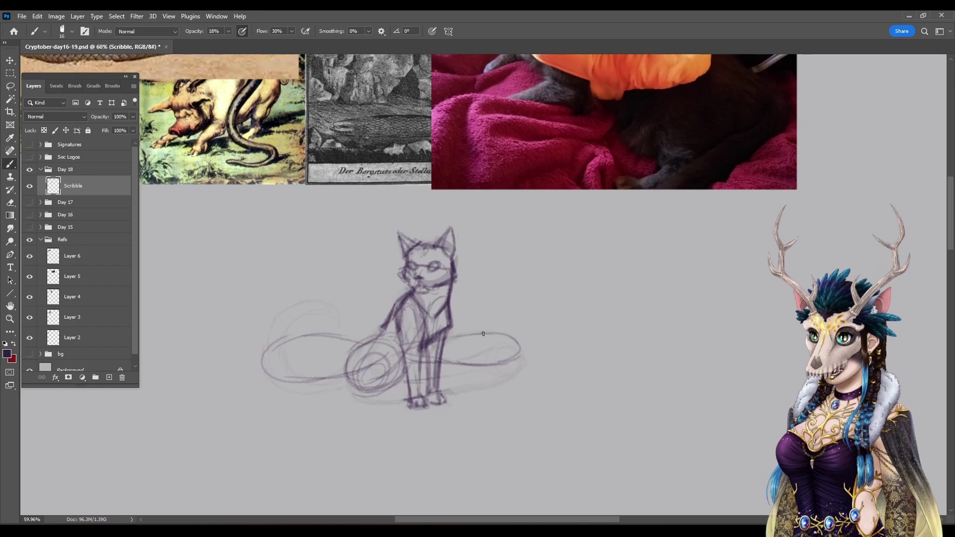
Step: Sketch an upturned, tapering tail rising behind the cat's back on the left
left_click_drag(341, 288, 383, 323)
mouse_move(341, 265)
left_mouse_down()
mouse_move(350, 303)
mouse_move(359, 279)
mouse_move(334, 279)
mouse_move(372, 259)
mouse_move(342, 272)
mouse_move(347, 255)
mouse_move(381, 322)
left_mouse_up()
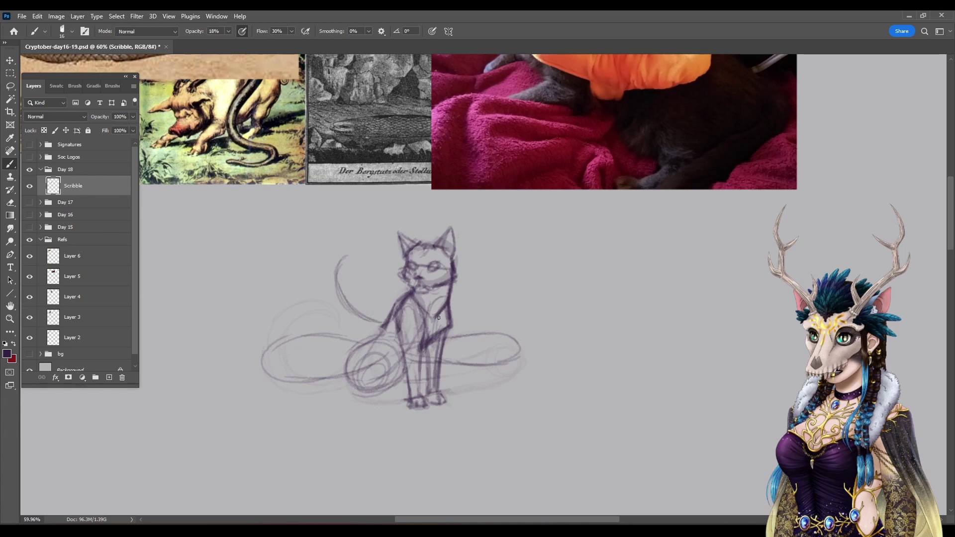
mouse_move(345, 279)
left_mouse_down()
mouse_move(351, 315)
mouse_move(334, 286)
mouse_move(361, 328)
mouse_move(342, 317)
mouse_move(368, 336)
left_mouse_up()
Step: Thicken the left and right coils with inner fold lines and lower outer contours
mouse_move(444, 333)
left_mouse_down()
mouse_move(507, 327)
mouse_move(460, 331)
mouse_move(517, 364)
left_mouse_up()
left_click_drag(355, 349, 326, 357)
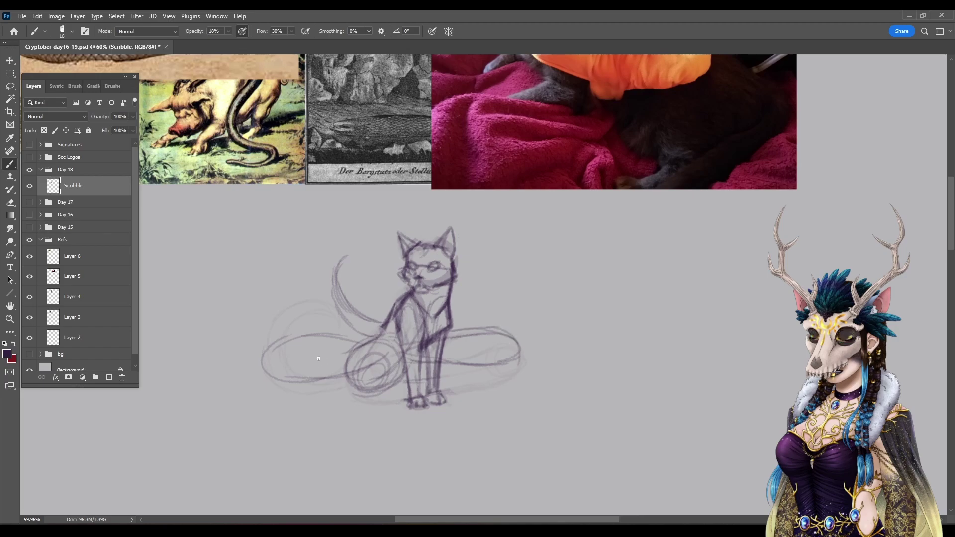
mouse_move(260, 365)
left_mouse_down()
mouse_move(274, 394)
mouse_move(346, 402)
mouse_move(403, 383)
left_mouse_up()
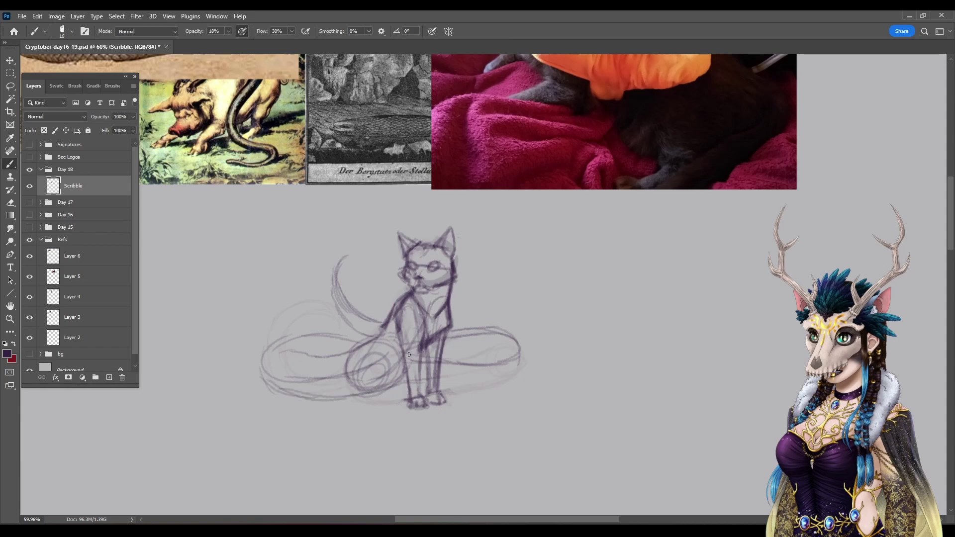
left_click_drag(269, 368, 309, 330)
mouse_move(443, 393)
left_mouse_down()
mouse_move(504, 383)
mouse_move(511, 346)
mouse_move(439, 356)
mouse_move(502, 345)
mouse_move(454, 356)
left_mouse_up()
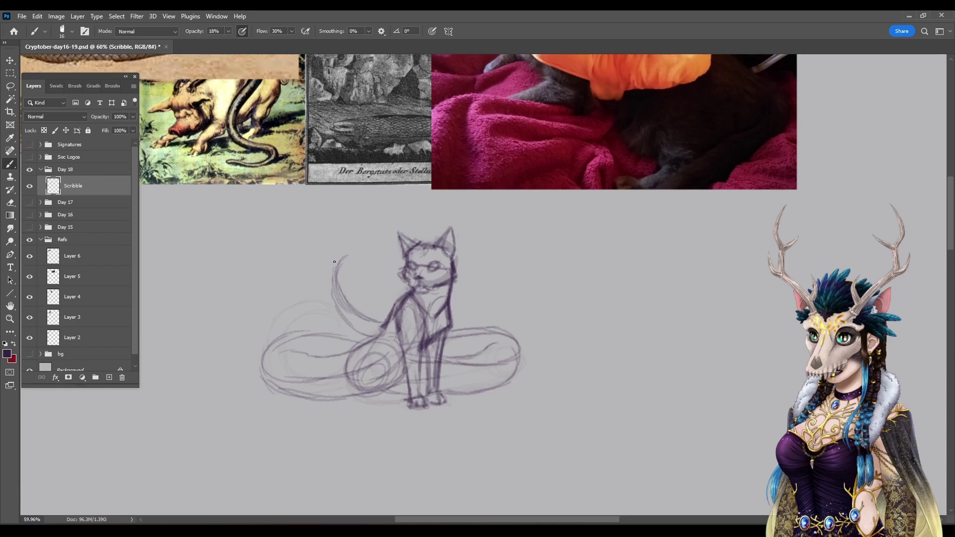
Step: Thicken the raised tail up to its pointed tip and refine the coil beside the front legs
mouse_move(340, 264)
left_mouse_down()
mouse_move(348, 297)
mouse_move(340, 269)
mouse_move(347, 291)
mouse_move(351, 258)
mouse_move(331, 293)
mouse_move(341, 267)
mouse_move(345, 321)
mouse_move(334, 291)
mouse_move(359, 336)
left_mouse_up()
mouse_move(344, 383)
left_mouse_down()
mouse_move(391, 337)
mouse_move(387, 354)
mouse_move(345, 385)
mouse_move(386, 369)
left_mouse_up()
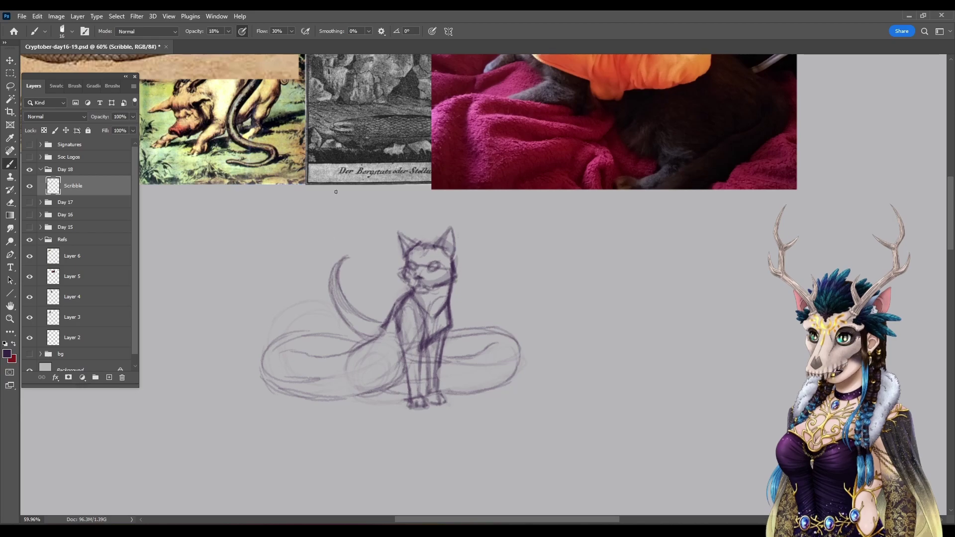
left_click_drag(344, 251, 356, 332)
Step: Darken the left coil's upper edge, inner fold and lower outline through to the front legs
mouse_move(274, 344)
left_mouse_down()
mouse_move(349, 342)
mouse_move(302, 333)
mouse_move(380, 345)
left_mouse_up()
mouse_move(318, 354)
left_mouse_down()
mouse_move(287, 351)
mouse_move(331, 354)
mouse_move(303, 350)
left_mouse_up()
left_click_drag(358, 361, 328, 353)
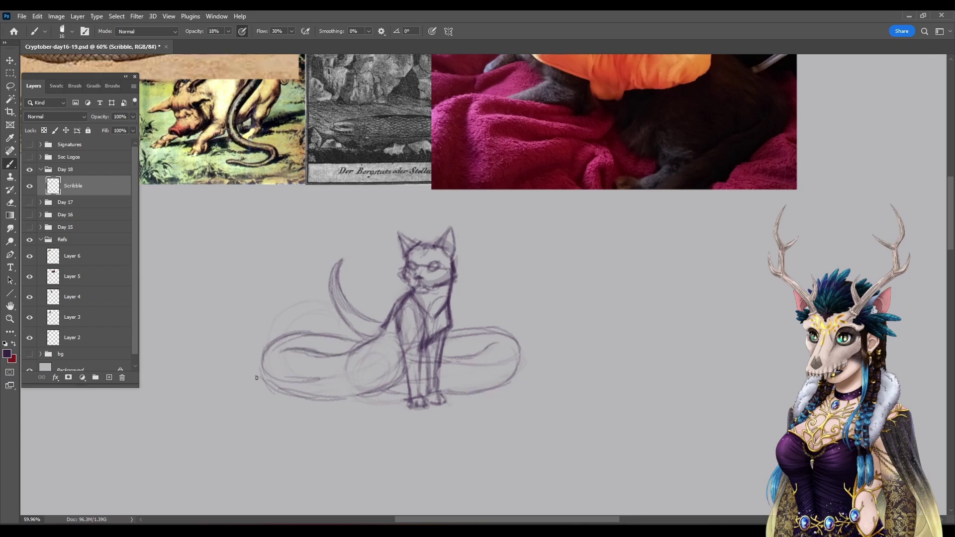
mouse_move(268, 353)
left_mouse_down()
mouse_move(293, 393)
mouse_move(345, 395)
left_mouse_up()
left_click_drag(280, 391, 408, 396)
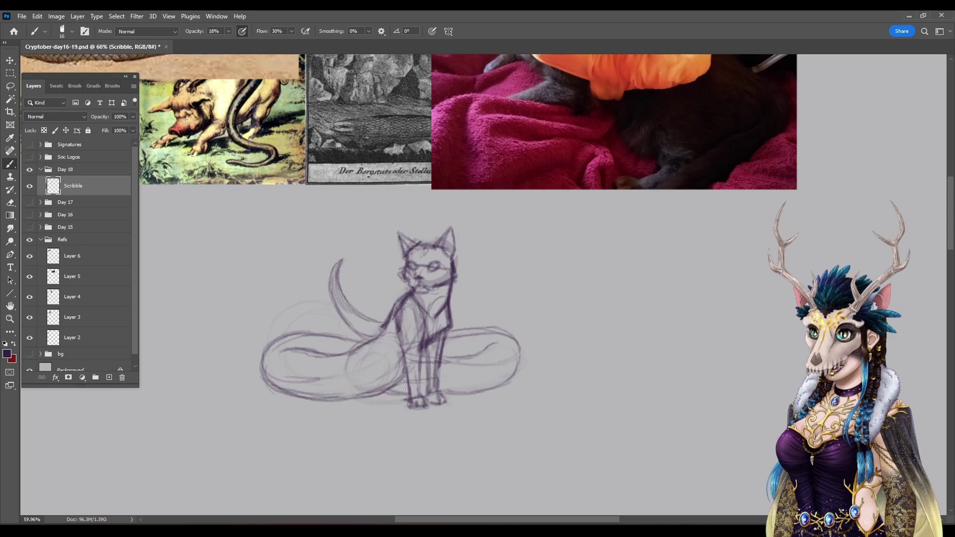
Step: Strengthen the right coil's rounded outer end and lower edge
mouse_move(480, 397)
left_mouse_down()
mouse_move(443, 394)
mouse_move(473, 398)
mouse_move(511, 381)
left_mouse_up()
mouse_move(514, 338)
left_mouse_down()
mouse_move(522, 368)
mouse_move(504, 389)
left_mouse_up()
left_click_drag(522, 351, 513, 381)
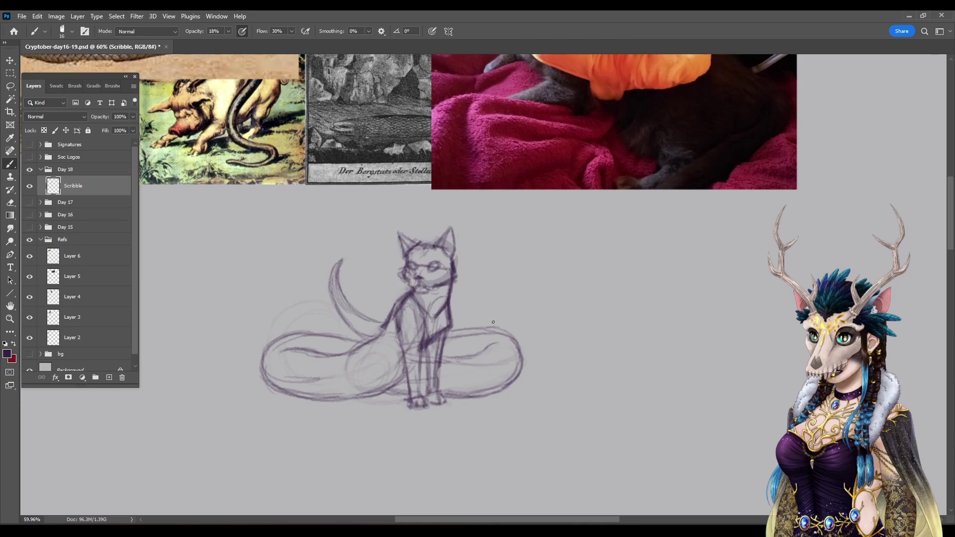
Step: Rotate the canvas view to about 68° and fade the right coil's outer end with the Eraser
key("r")
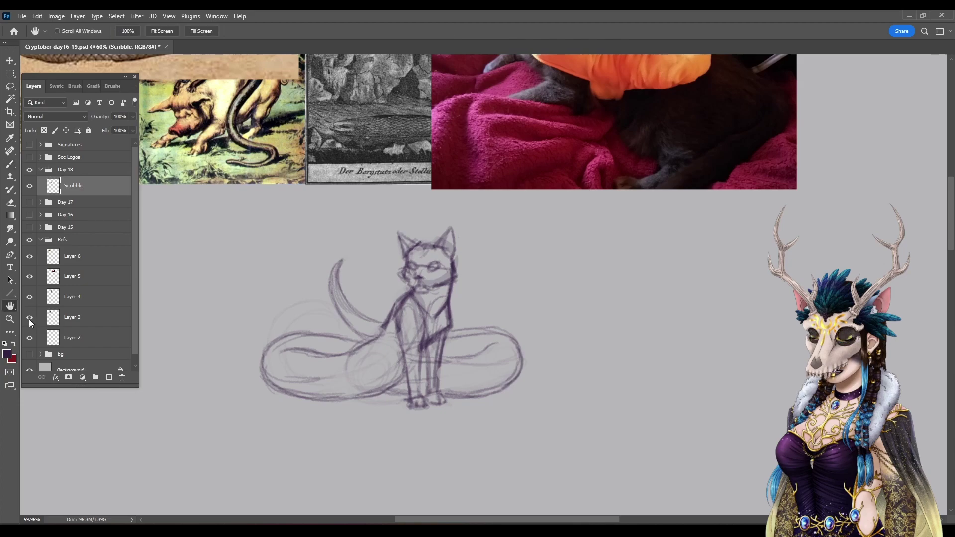
left_click_drag(245, 444, 253, 191)
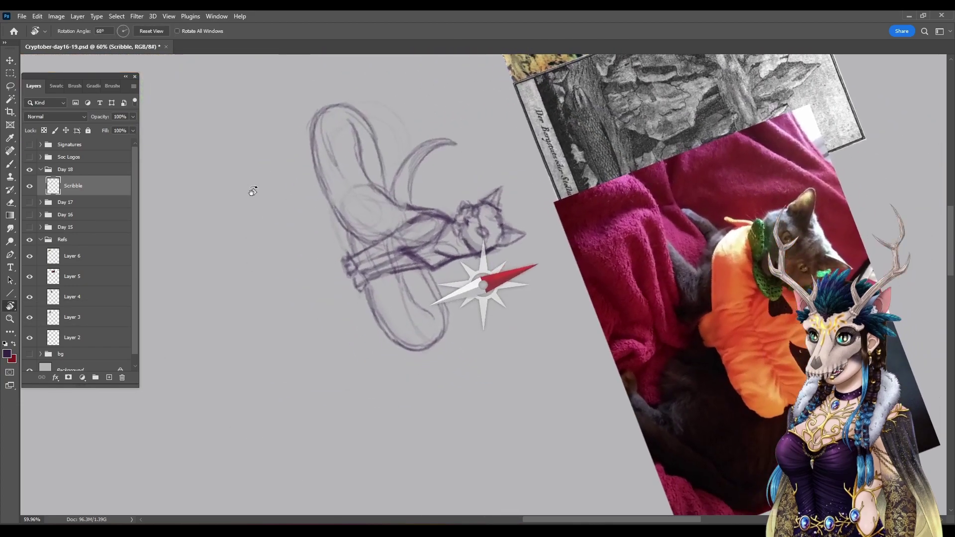
left_click(11, 202)
mouse_move(379, 290)
left_mouse_down()
mouse_move(403, 335)
mouse_move(435, 354)
mouse_move(410, 290)
mouse_move(442, 345)
mouse_move(426, 286)
mouse_move(438, 358)
left_mouse_up()
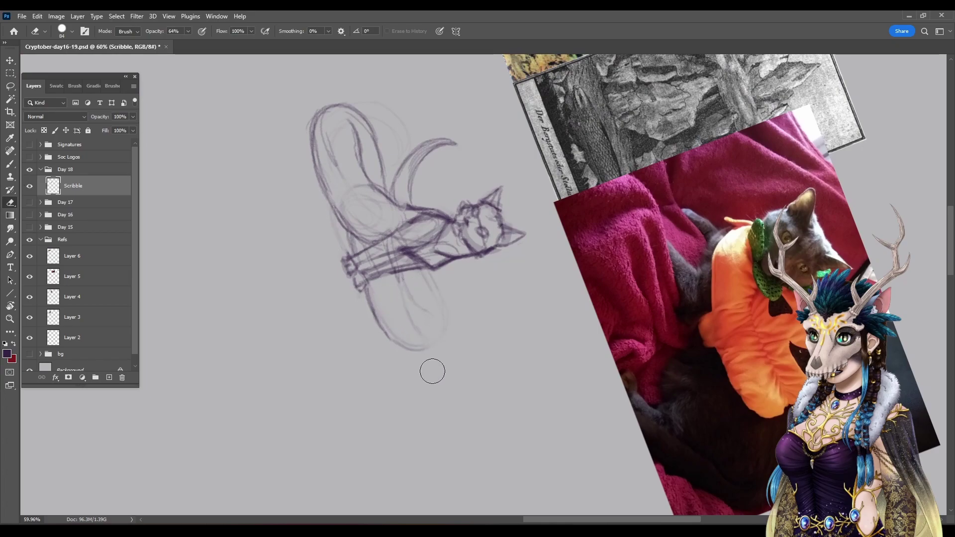
Step: Redraw the right coil longer, with a rounded end and inner fold, and reset the canvas view rotation
key("b")
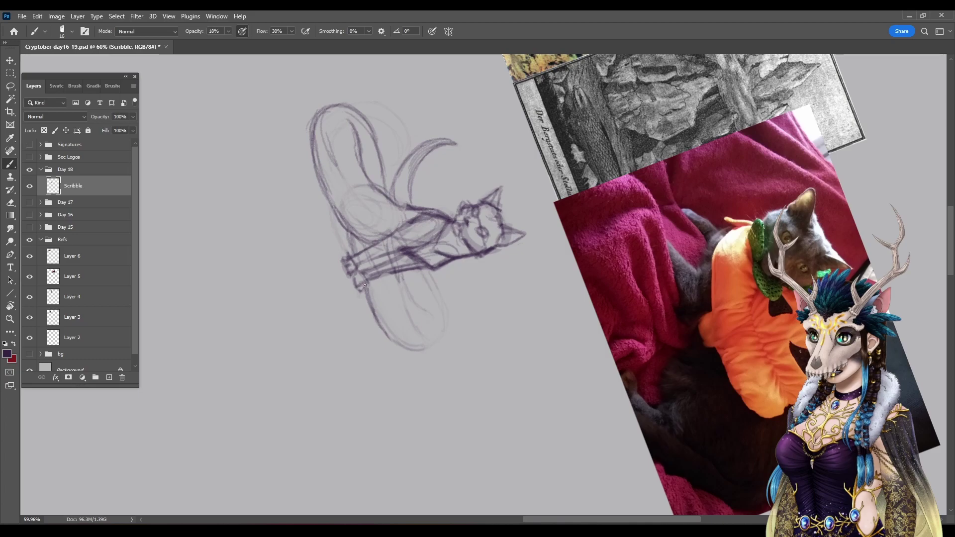
left_click_drag(375, 317, 418, 365)
left_click_drag(384, 332, 430, 366)
left_click_drag(401, 273, 420, 325)
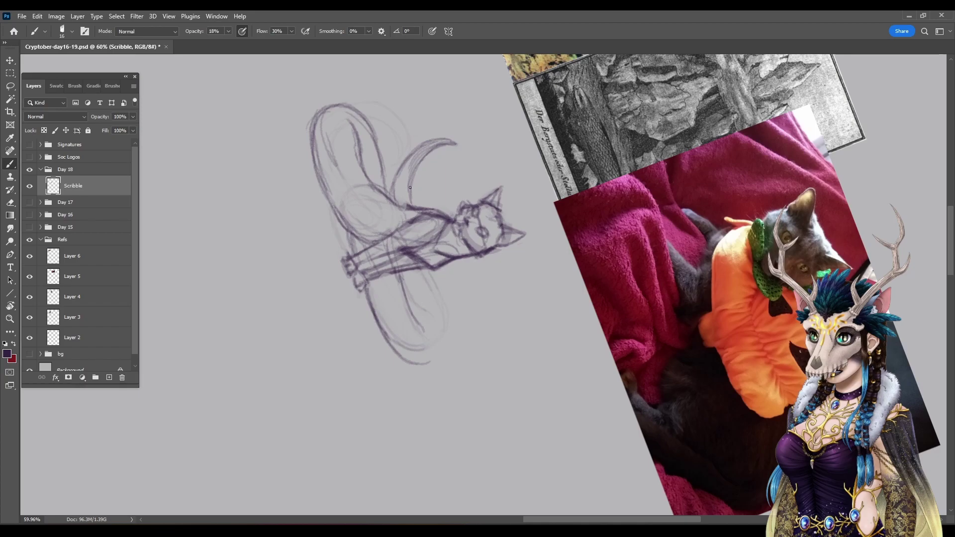
mouse_move(428, 271)
left_mouse_down()
mouse_move(448, 329)
mouse_move(428, 365)
left_mouse_up()
mouse_move(446, 333)
left_mouse_down()
mouse_move(429, 362)
mouse_move(446, 328)
left_mouse_up()
mouse_move(427, 274)
left_mouse_down()
mouse_move(444, 323)
mouse_move(433, 294)
mouse_move(427, 336)
left_mouse_up()
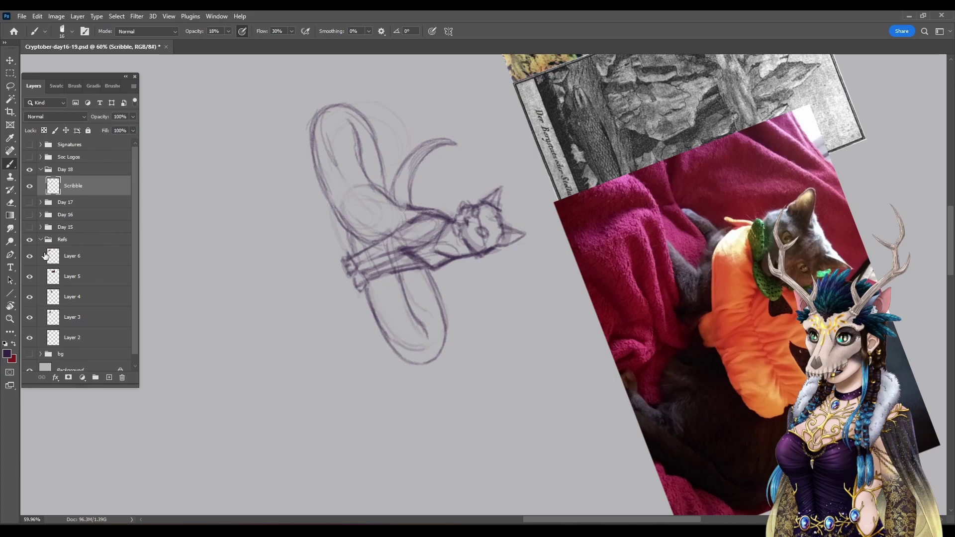
left_click(10, 306)
left_click(153, 32)
left_click(10, 177)
left_click(387, 391)
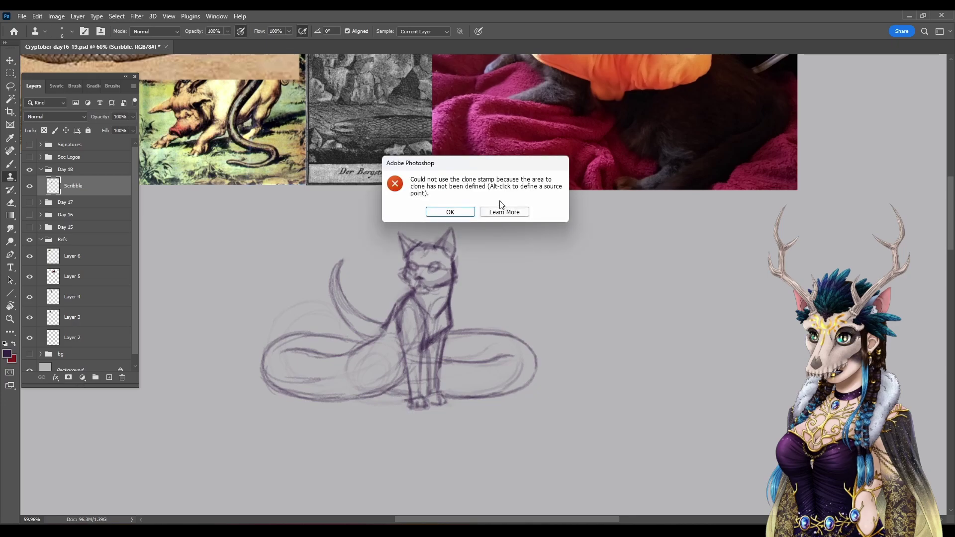
left_click(450, 211)
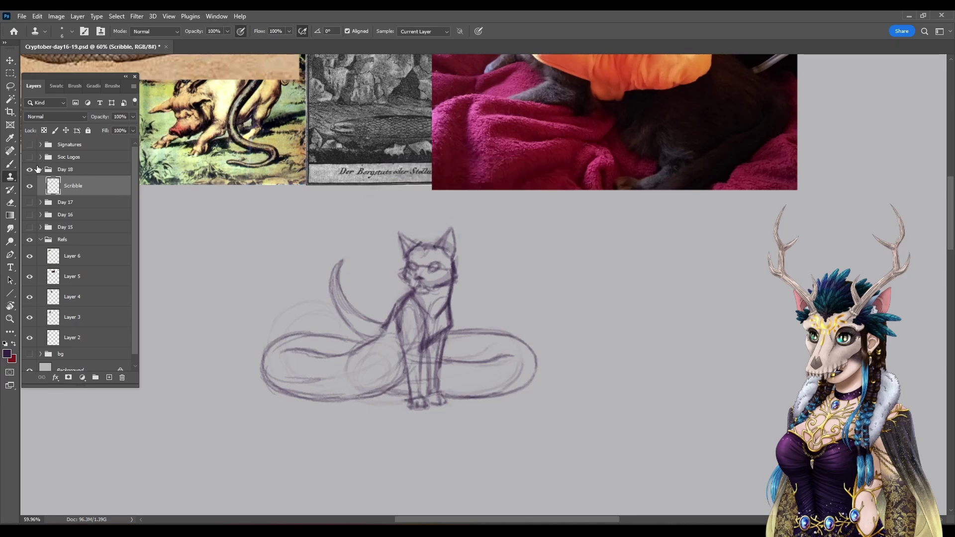
Step: Scale up the entire cat-serpent sketch on the Scribble layer proportionally and apply the transform
key("v")
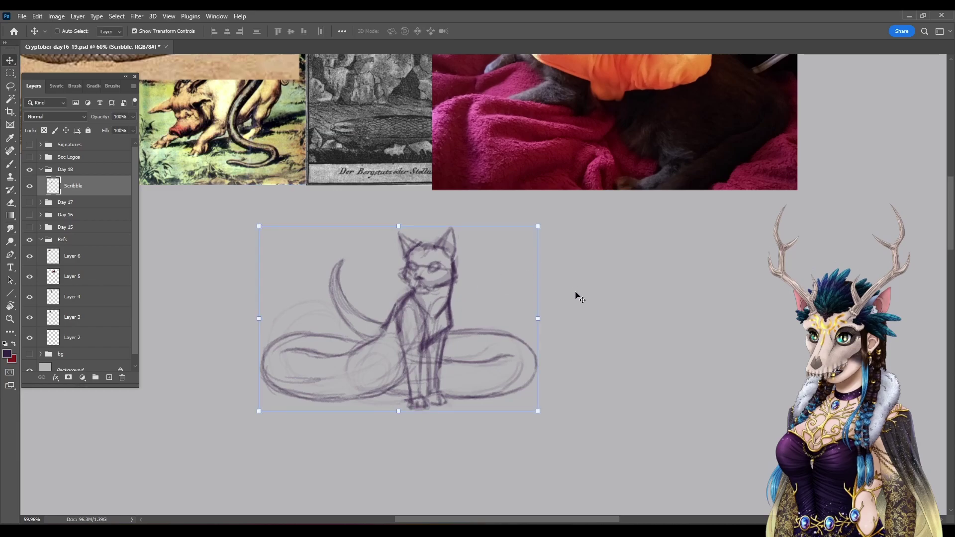
left_click_drag(538, 319, 750, 254)
left_click(493, 31)
left_click(168, 15)
left_click(183, 98)
left_click_drag(763, 294, 789, 206)
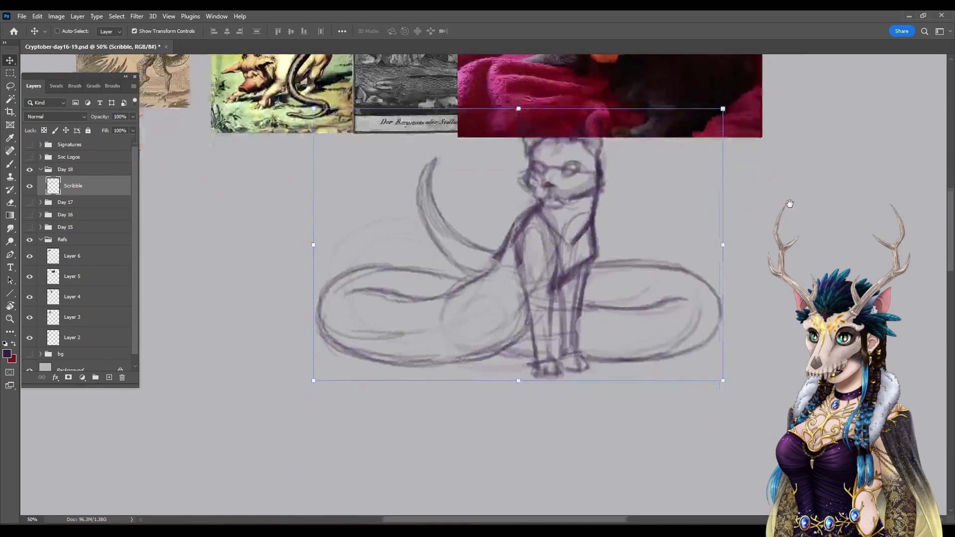
Step: Hide the reference images on Layer 4, Layer 3 and Layer 2 in the Refs group
left_click_drag(667, 158, 437, 252)
mouse_move(617, 236)
left_mouse_down()
mouse_move(688, 334)
mouse_move(661, 343)
left_mouse_up()
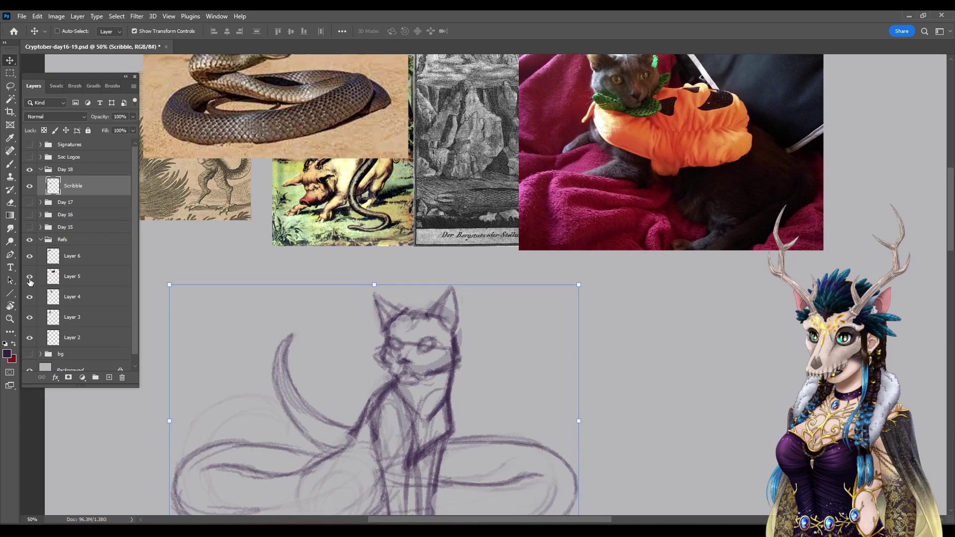
left_click(30, 297)
left_click(30, 339)
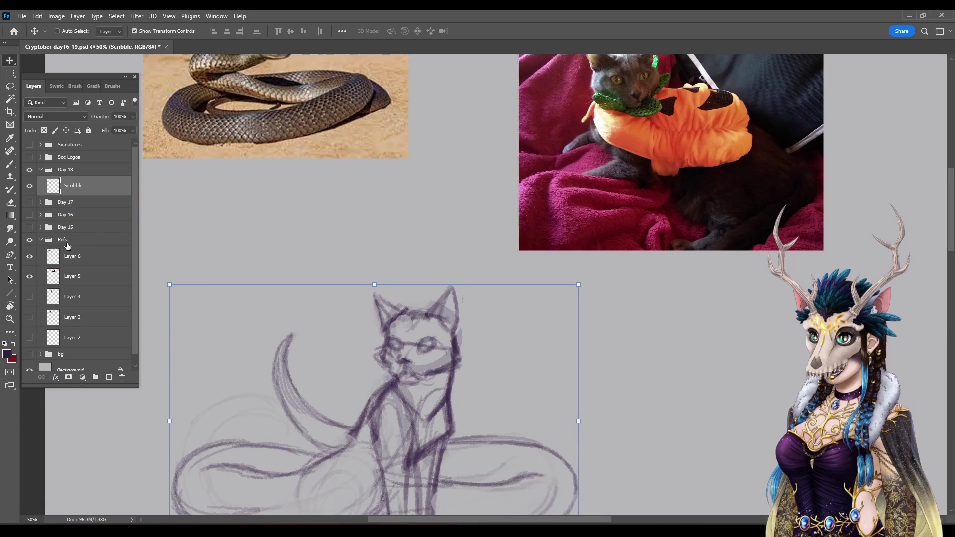
Step: Move the cat photo on Layer 5 and the snake photo on Layer 6 to the sketch's right, stacking the snake directly beneath the cat
left_click(72, 260)
left_click_drag(238, 82, 747, 291)
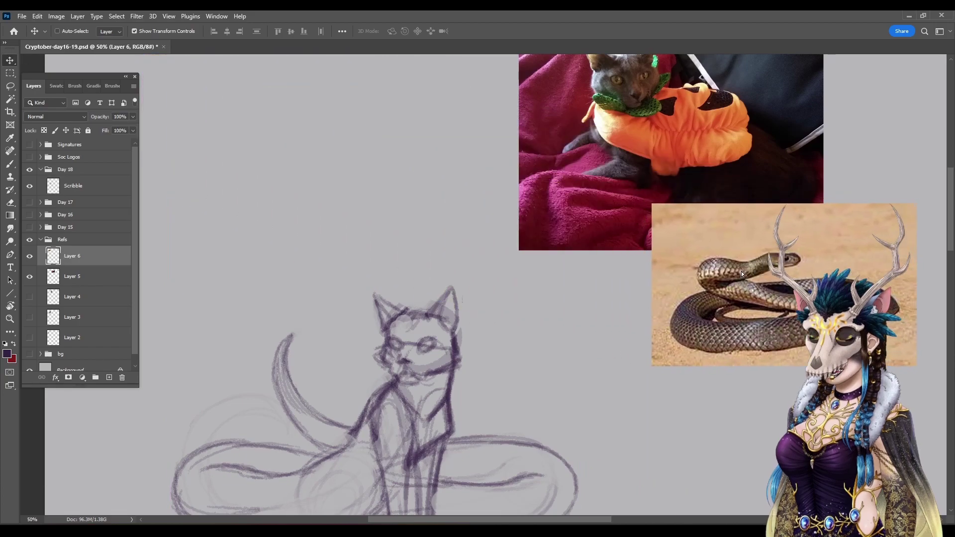
left_click(85, 278)
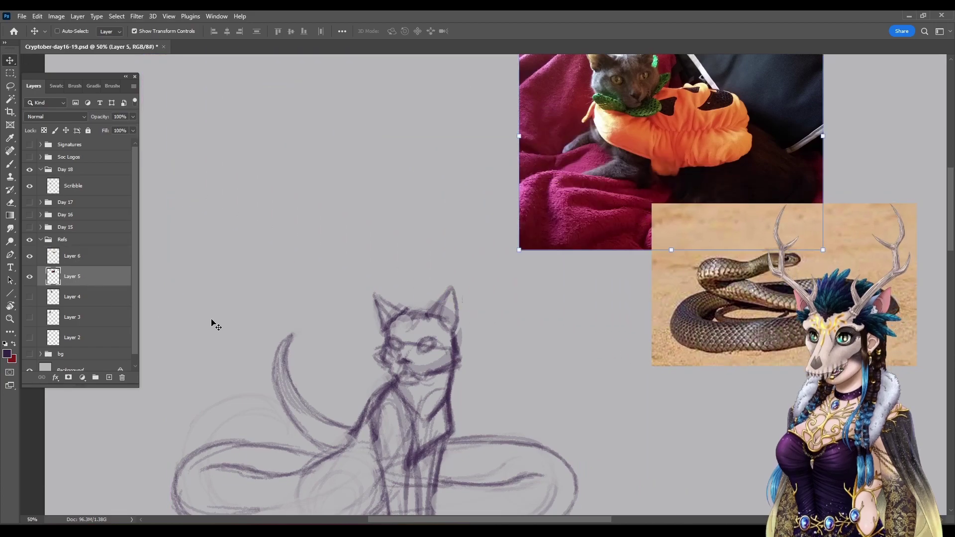
left_click_drag(729, 404, 576, 444)
left_click_drag(552, 149, 824, 143)
left_click(86, 257)
left_click_drag(600, 288, 742, 324)
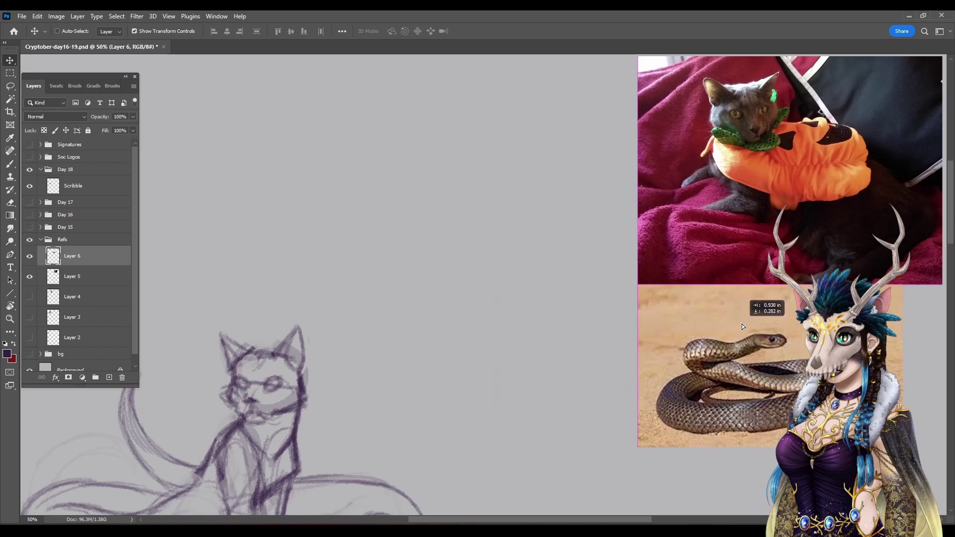
left_click(95, 276)
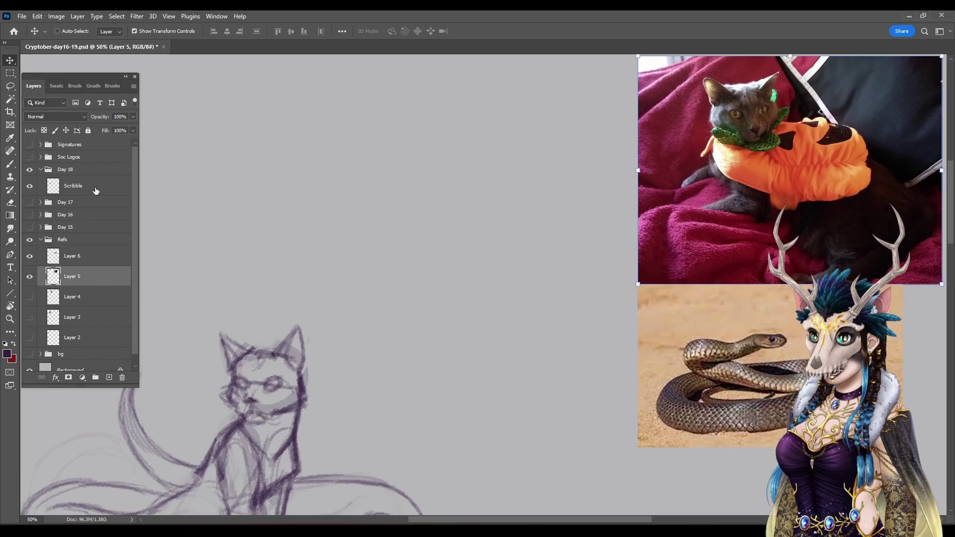
Step: Enlarge the cat-serpent sketch on the Scribble layer until it nearly reaches the reference photos, and apply the transform
left_click(80, 186)
mouse_move(379, 368)
left_mouse_down()
mouse_move(505, 127)
mouse_move(495, 126)
left_mouse_up()
left_click(169, 16)
left_click(180, 98)
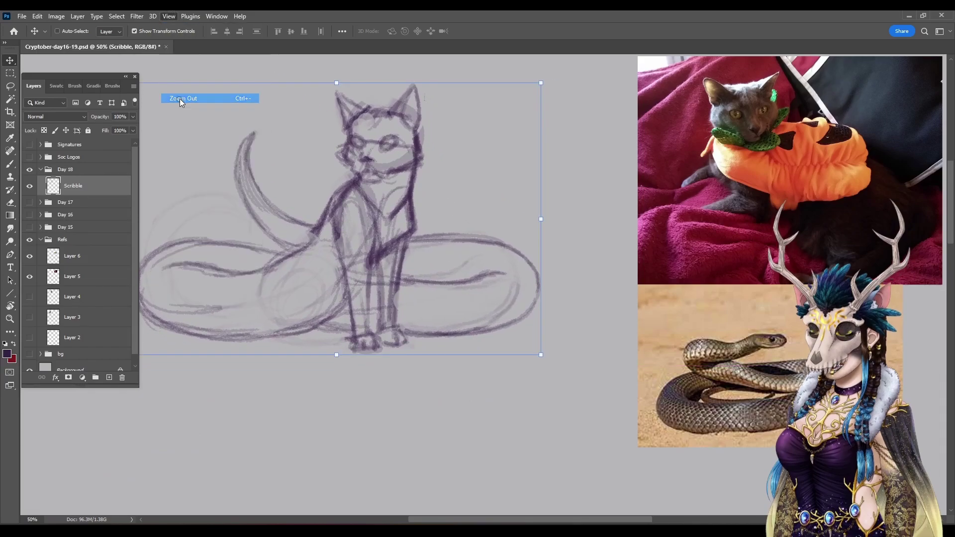
mouse_move(384, 332)
left_mouse_down()
mouse_move(384, 373)
mouse_move(348, 417)
mouse_move(384, 427)
left_mouse_up()
key("Return")
left_click_drag(569, 241, 560, 223)
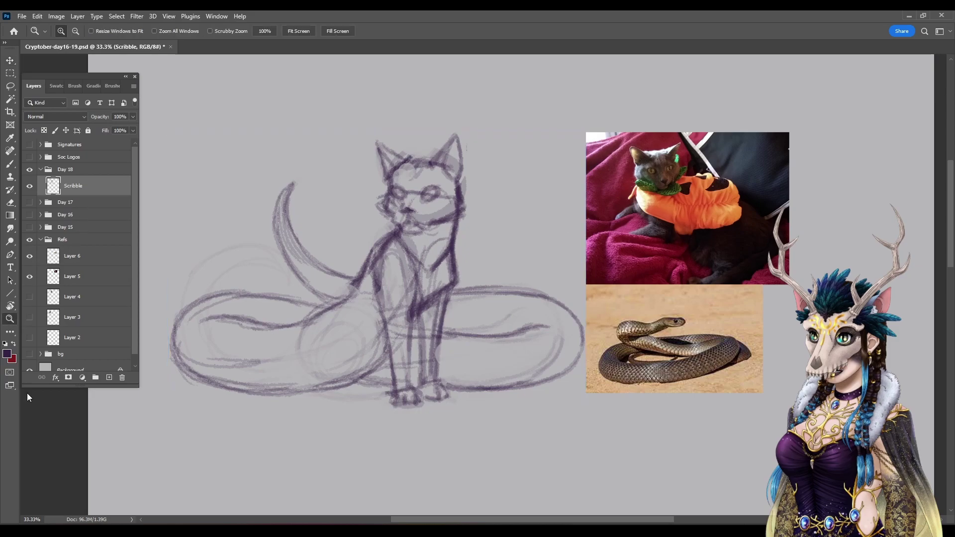
Step: Set the Eraser size to 199 px and fade the entire cat-serpent sketch at 64% opacity
left_click(10, 203)
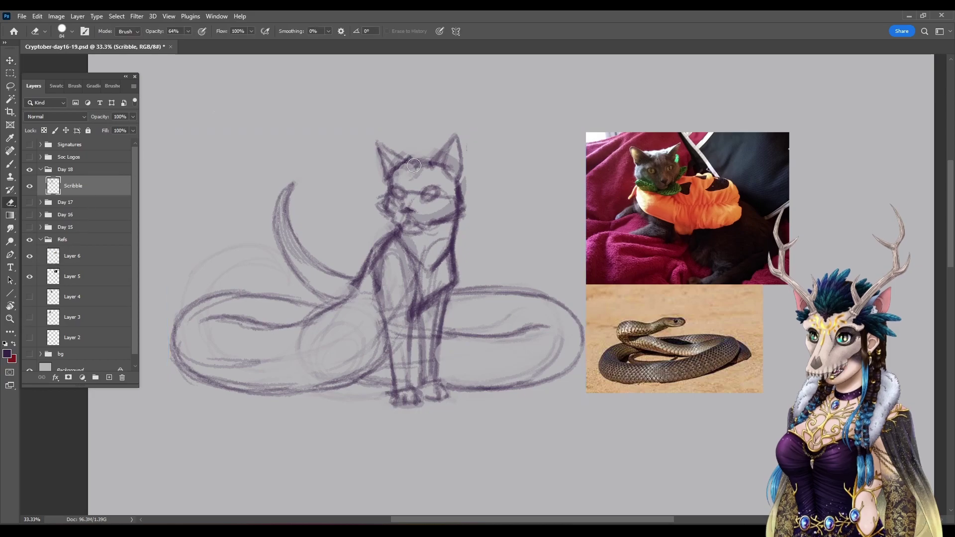
right_click(433, 174)
left_click_drag(520, 199, 535, 199)
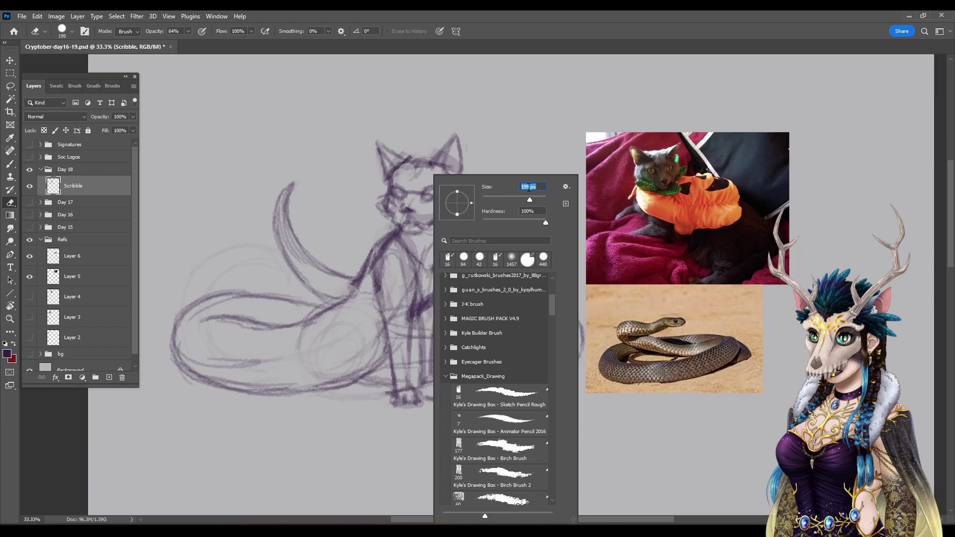
left_click(495, 100)
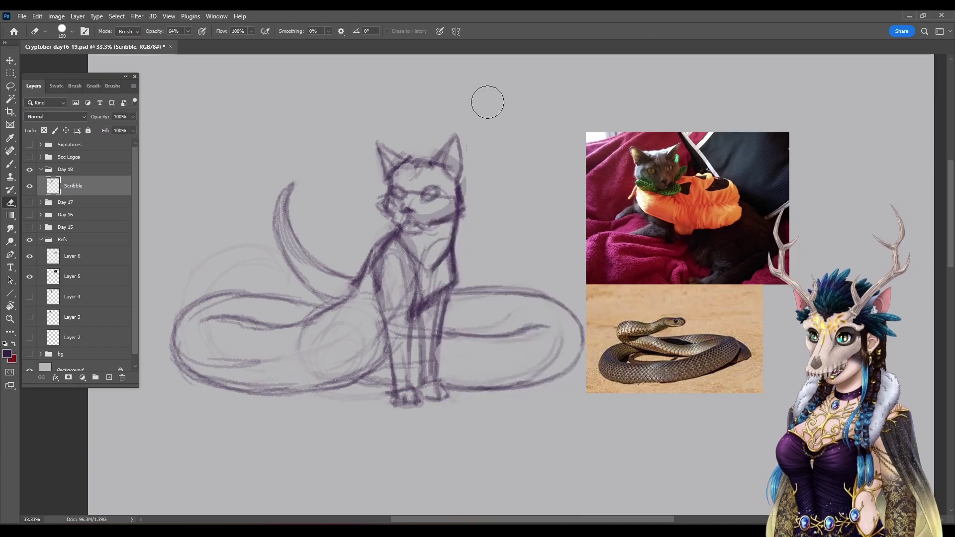
mouse_move(446, 198)
left_mouse_down()
mouse_move(421, 335)
mouse_move(424, 159)
mouse_move(414, 164)
mouse_move(401, 356)
mouse_move(392, 138)
mouse_move(382, 391)
mouse_move(359, 376)
mouse_move(329, 268)
mouse_move(322, 187)
mouse_move(313, 394)
mouse_move(286, 193)
mouse_move(269, 244)
mouse_move(220, 303)
mouse_move(198, 294)
left_mouse_up()
mouse_move(329, 447)
left_mouse_down()
mouse_move(419, 409)
mouse_move(471, 414)
mouse_move(530, 381)
mouse_move(534, 397)
mouse_move(598, 367)
left_mouse_up()
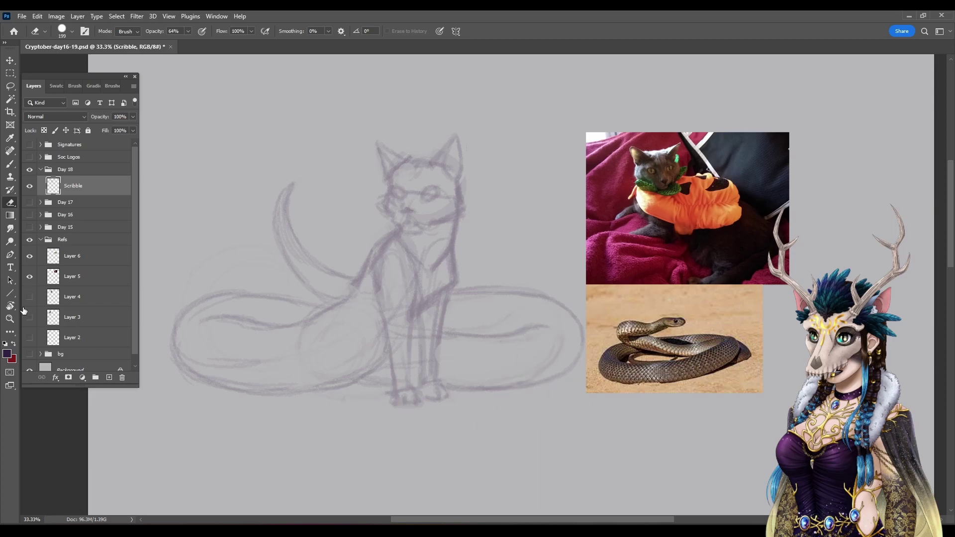
Step: Draw a darker Brush outline of the cat's right-hand eye over the faded sketch
left_click(9, 318)
left_click(502, 154)
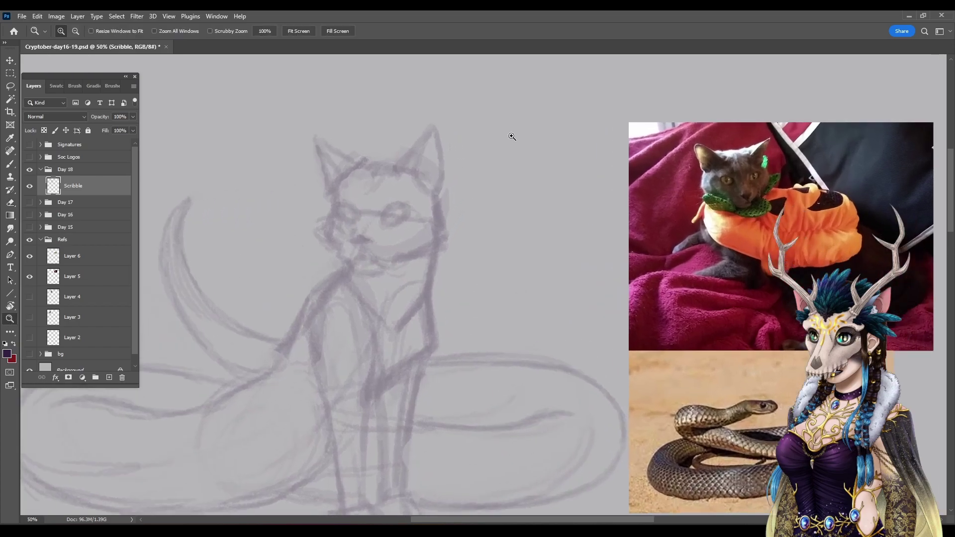
key("b")
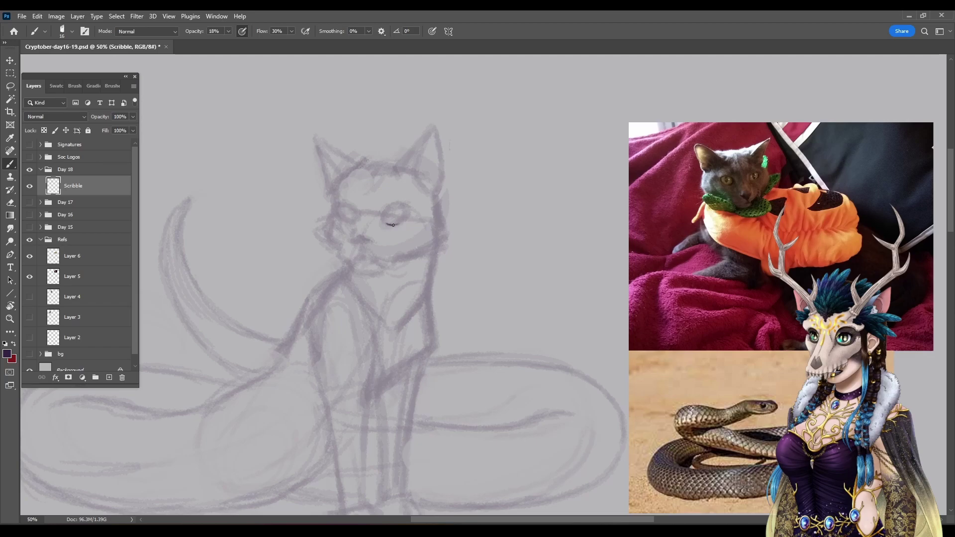
left_click_drag(396, 224, 406, 215)
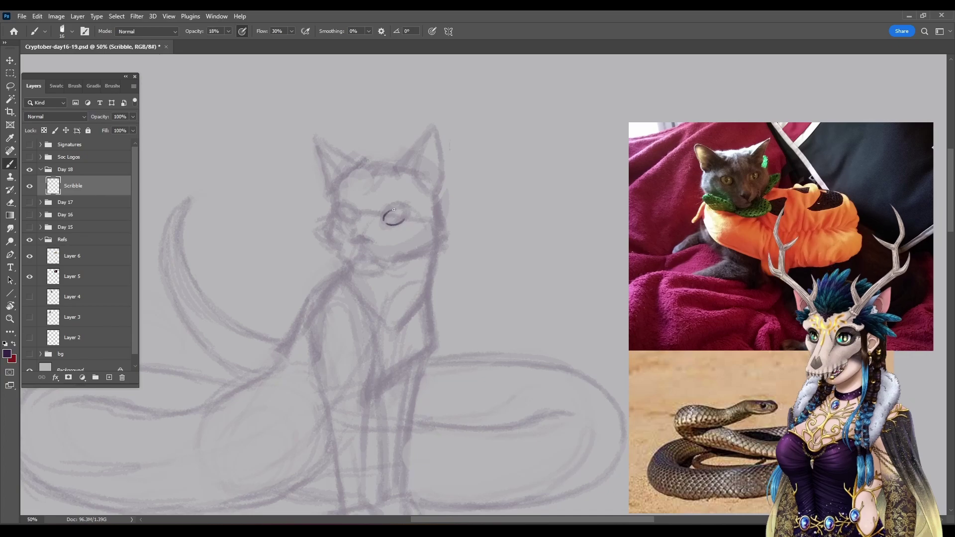
left_click_drag(389, 213, 400, 212)
Step: Select the right-hand eye with the Lasso and rotate it about -11°
key("l")
key("shift+l")
key("shift+l")
key("shift+l")
mouse_move(408, 213)
left_mouse_down()
mouse_move(379, 206)
mouse_move(395, 235)
mouse_move(418, 211)
mouse_move(383, 226)
mouse_move(417, 196)
left_mouse_up()
key("v")
key("ctrl+t")
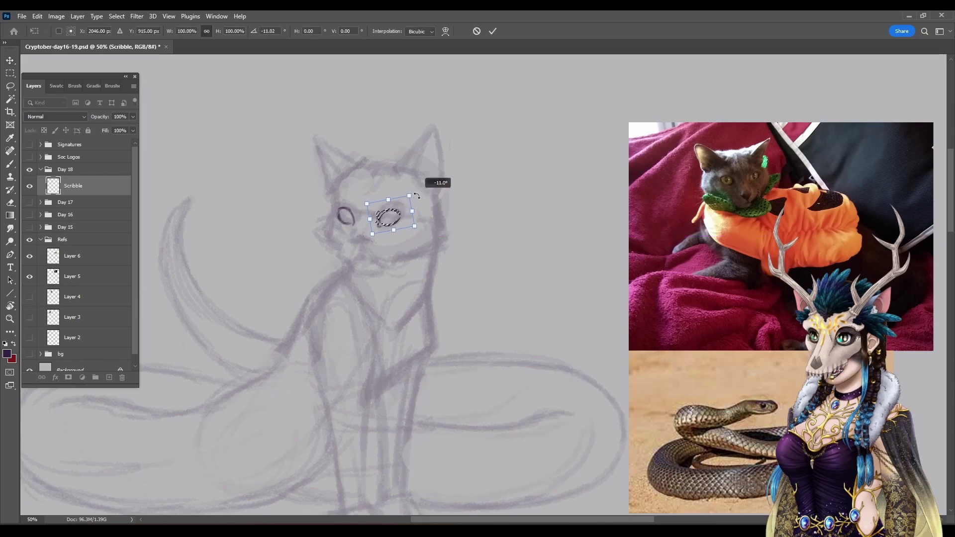
left_click(493, 31)
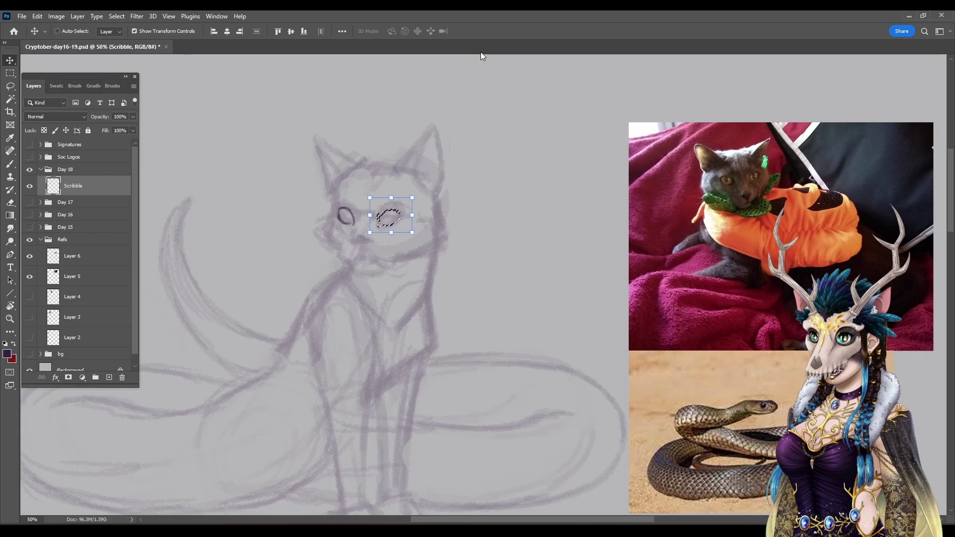
Step: Nudge the rotated right-hand eye into alignment with the face and deselect it
key("Left")
key("Left")
key("Left")
key("Left")
key("Up")
key("Up")
key("Up")
key("Up")
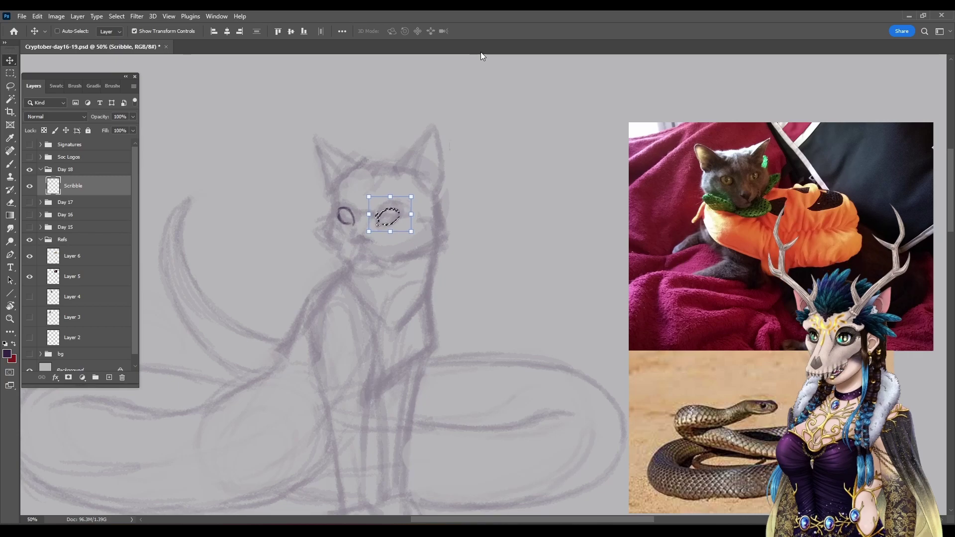
key("Right")
key("Right")
key("Right")
key("Right")
key("Down")
key("Down")
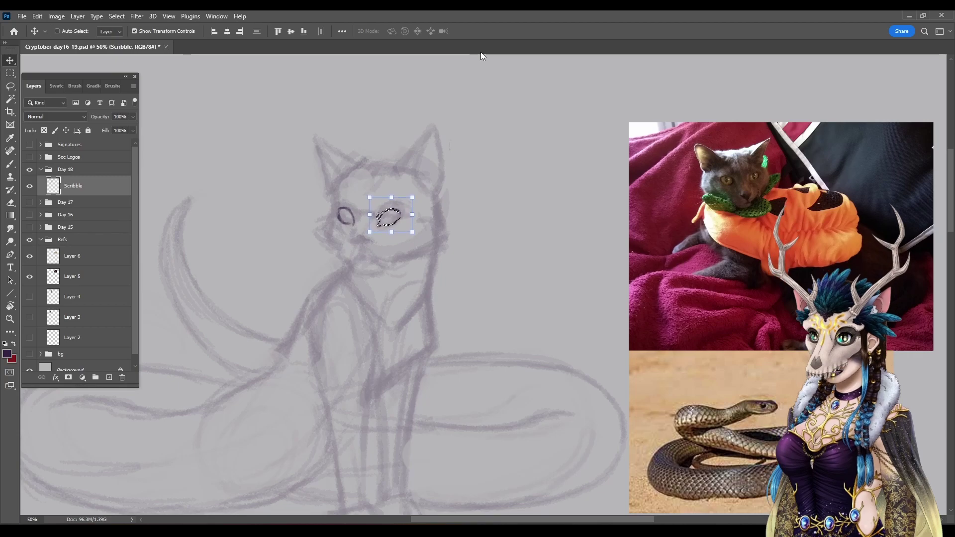
left_click(10, 73)
key("ctrl+d")
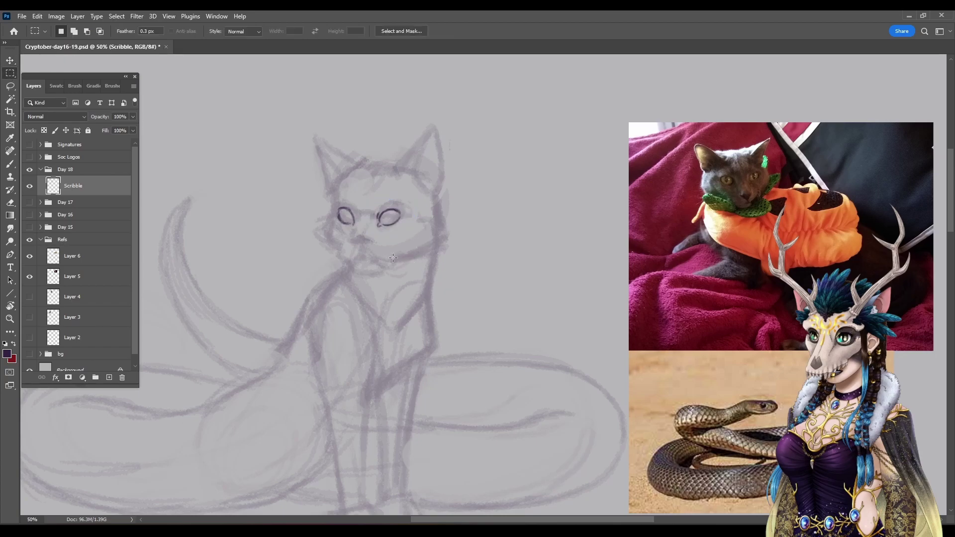
Step: Set the Eraser size to 10 px and tidy the right-hand eye's inner corner
key("e")
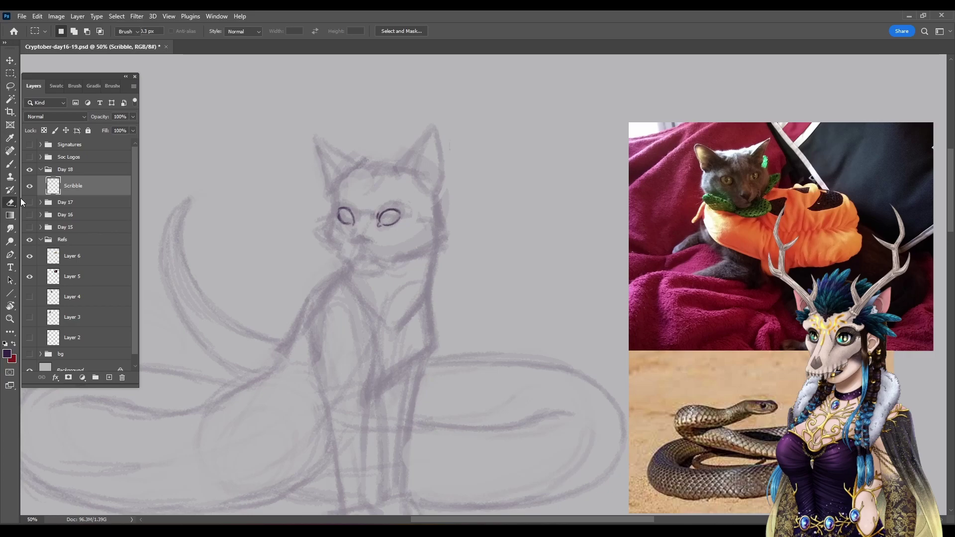
right_click(431, 193)
type("10")
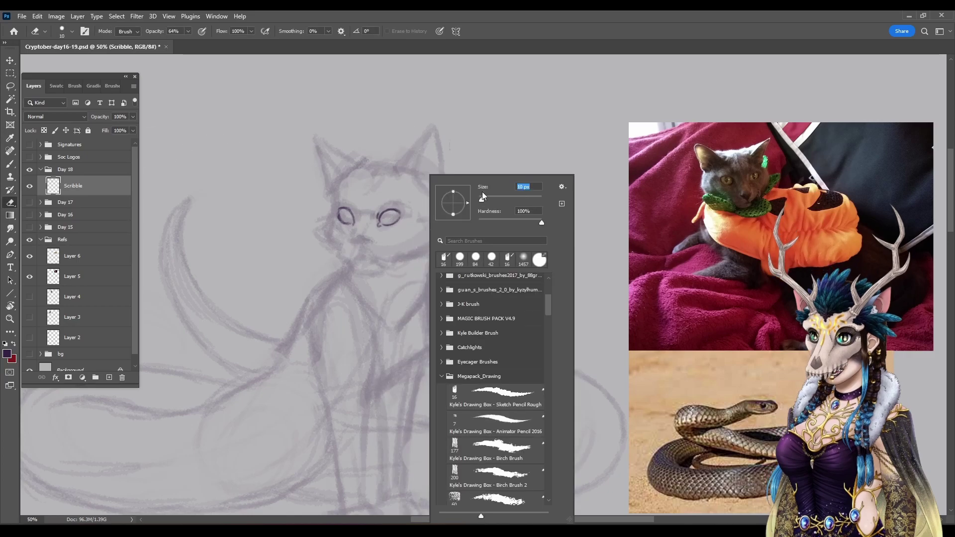
key("Return")
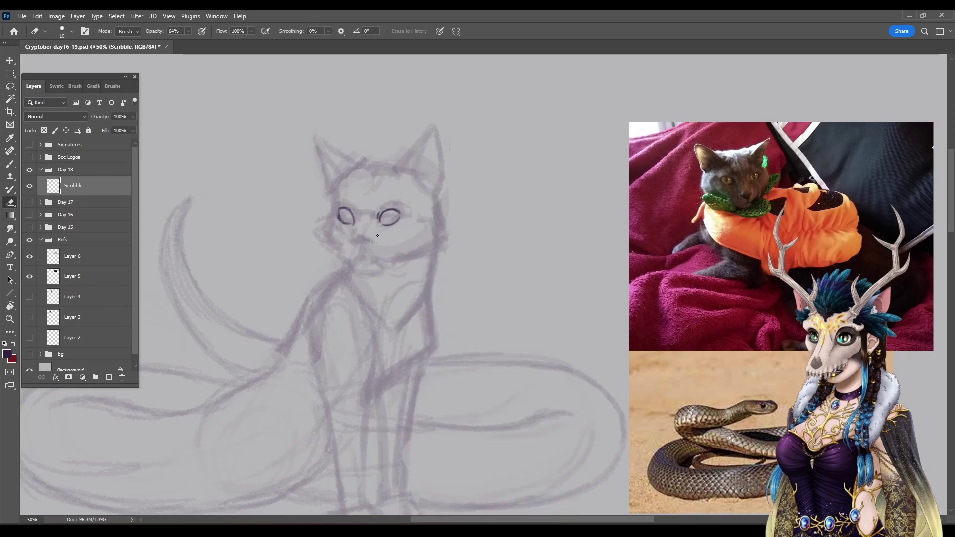
Step: Draw the cat's nose, muzzle, mouth and chin in darker Brush lines
key("b")
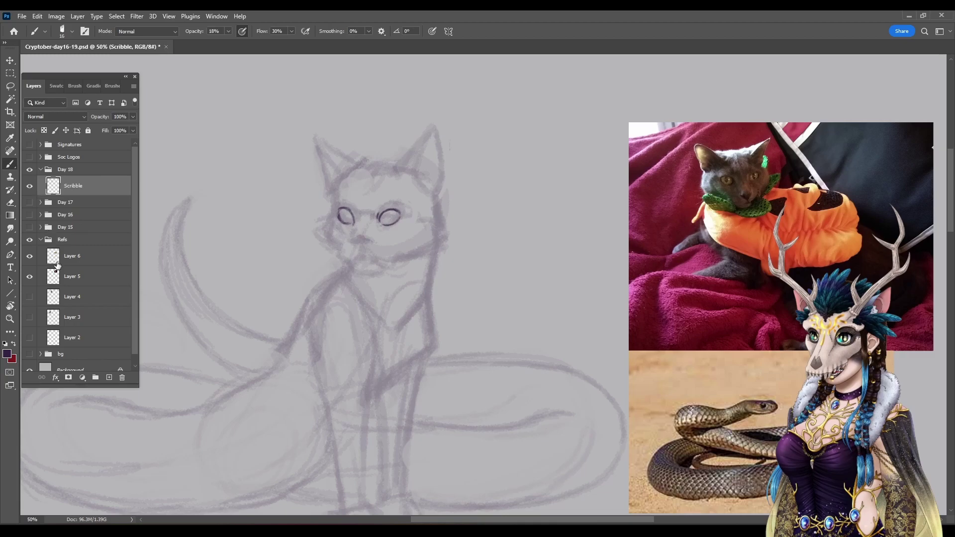
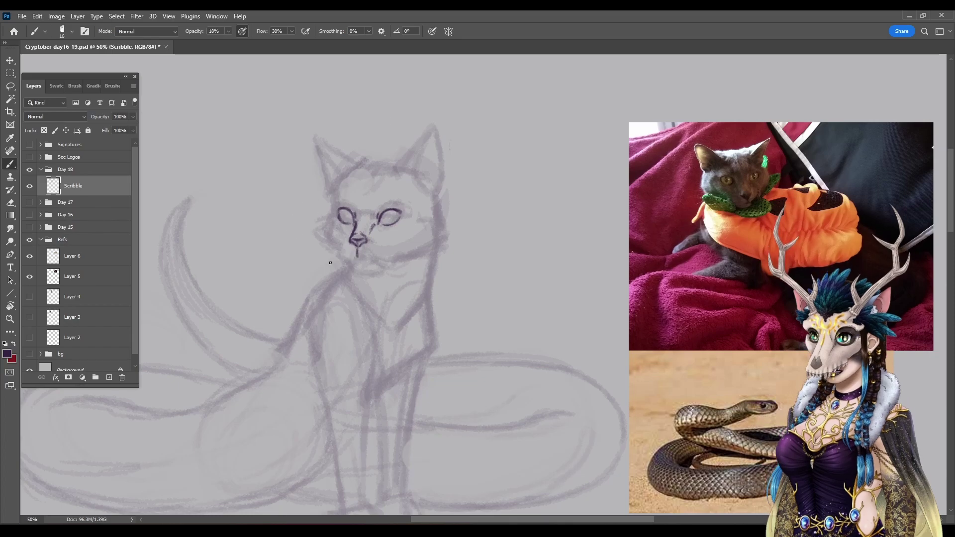
left_click_drag(342, 245, 339, 251)
key("ctrl+z")
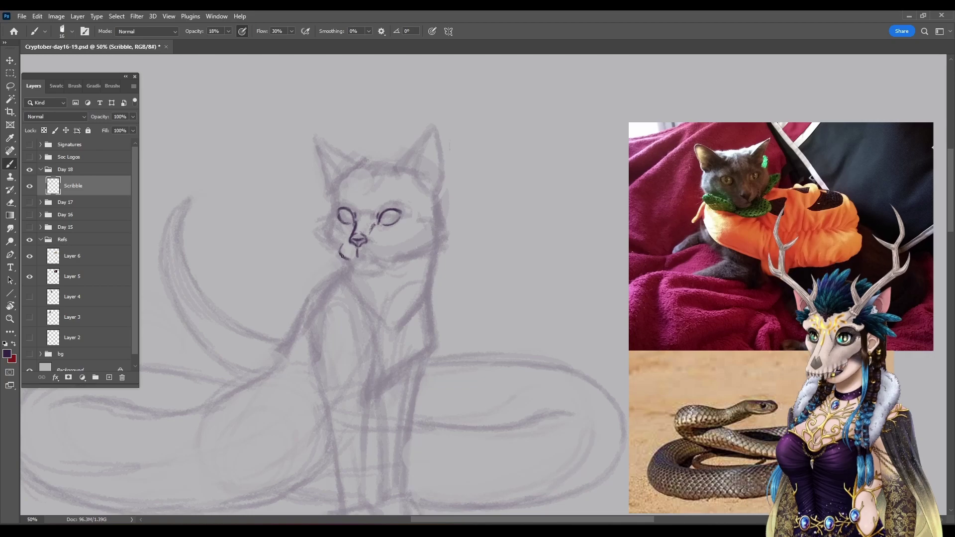
left_click_drag(356, 255, 344, 257)
left_click_drag(363, 256, 365, 258)
left_click_drag(378, 255, 381, 251)
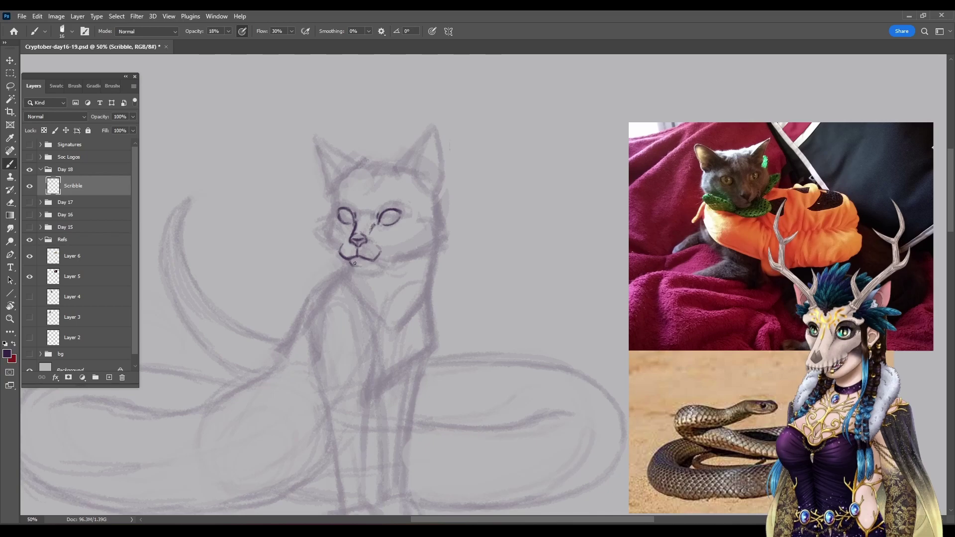
left_click_drag(351, 265, 374, 262)
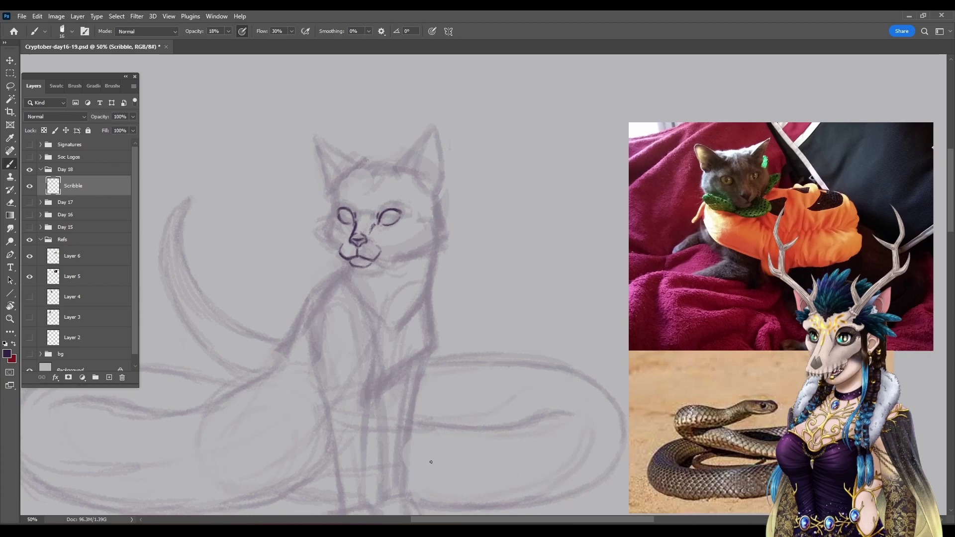
Step: Undo the last mouth and chin strokes, and redraw a narrower downturned mouth with a rounded chin
key("ctrl+z")
key("ctrl+z")
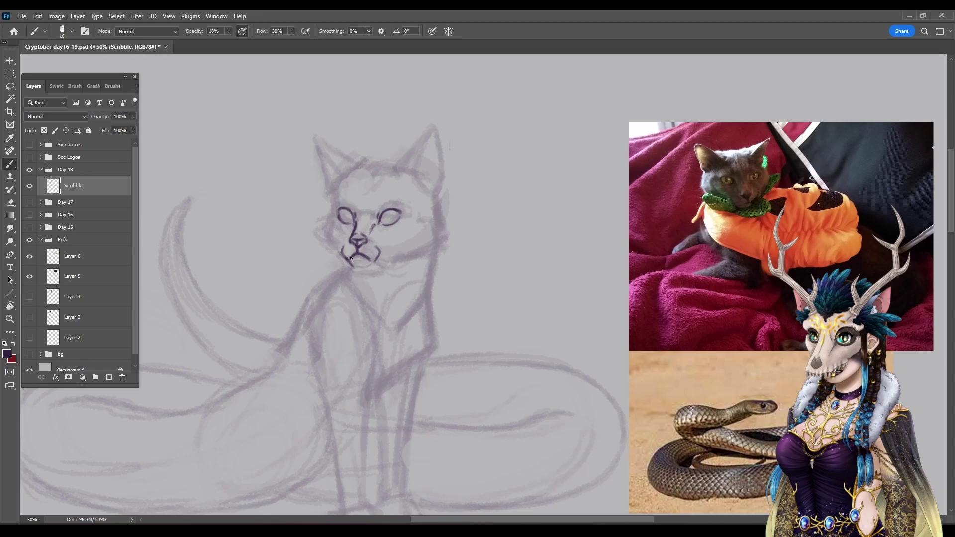
left_click_drag(364, 267, 356, 266)
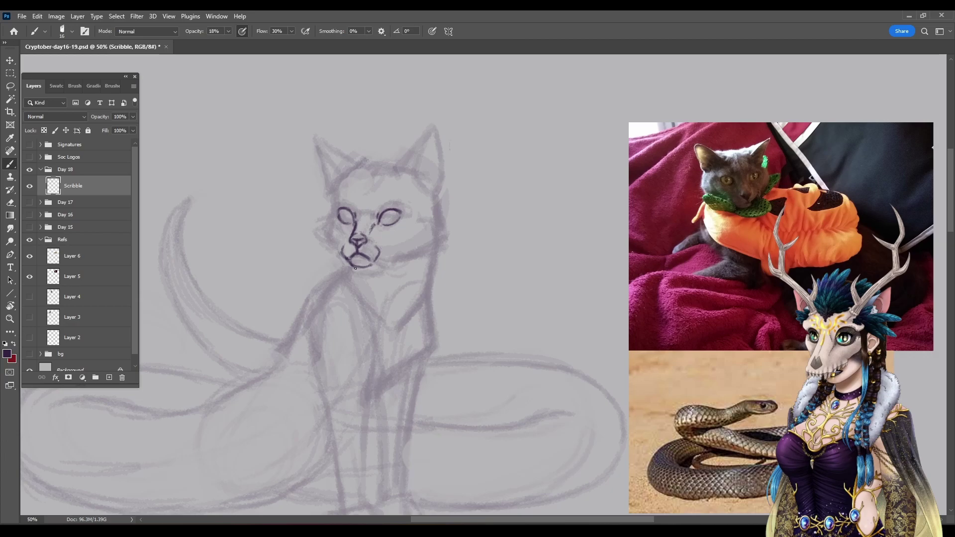
left_click_drag(356, 267, 370, 269)
Step: Add vertical slit pupils to both eyes and outline the cat's left cheek
left_click_drag(347, 219, 346, 211)
left_click_drag(387, 216, 387, 221)
left_click_drag(330, 223, 327, 227)
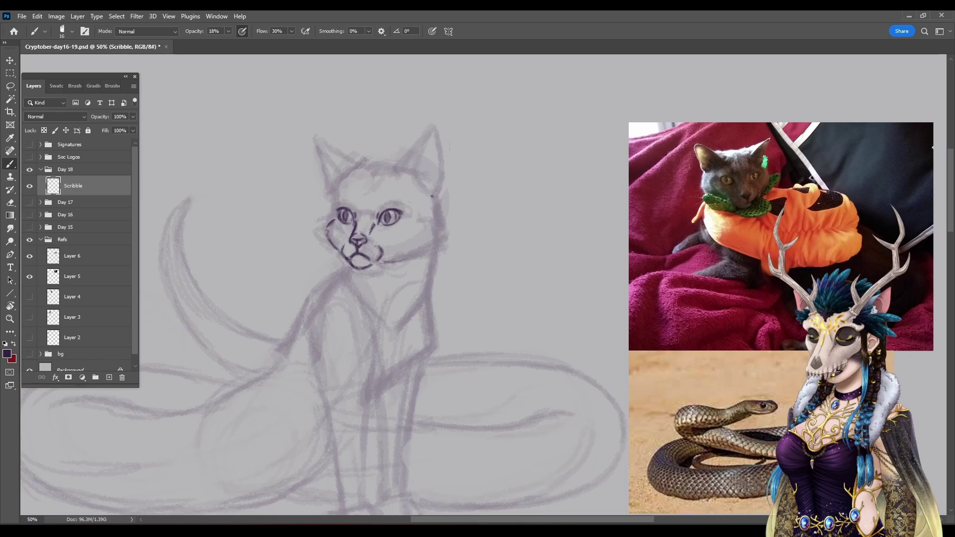
Step: Outline the right side of the cat's head and the jawline running from the chin to the right cheek
left_click_drag(437, 197, 438, 221)
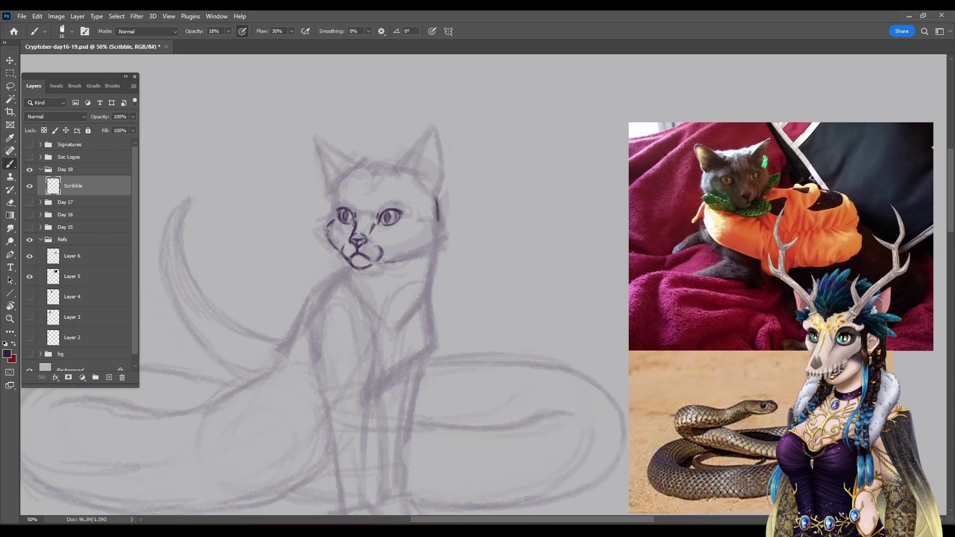
left_click_drag(384, 262, 409, 260)
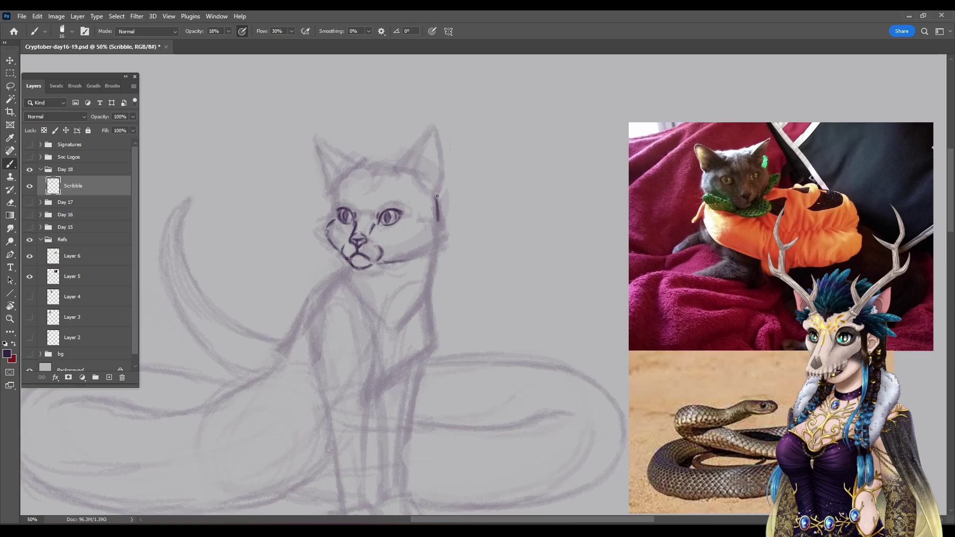
mouse_move(439, 228)
left_mouse_down()
mouse_move(428, 251)
mouse_move(437, 247)
mouse_move(376, 265)
mouse_move(440, 244)
left_mouse_up()
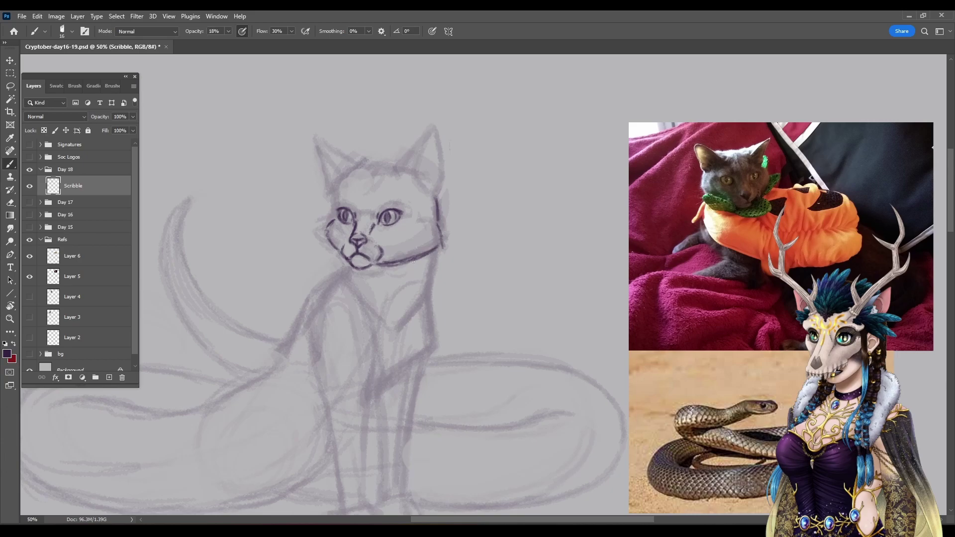
mouse_move(385, 264)
left_mouse_down()
mouse_move(434, 243)
mouse_move(403, 254)
mouse_move(406, 261)
mouse_move(433, 252)
left_mouse_up()
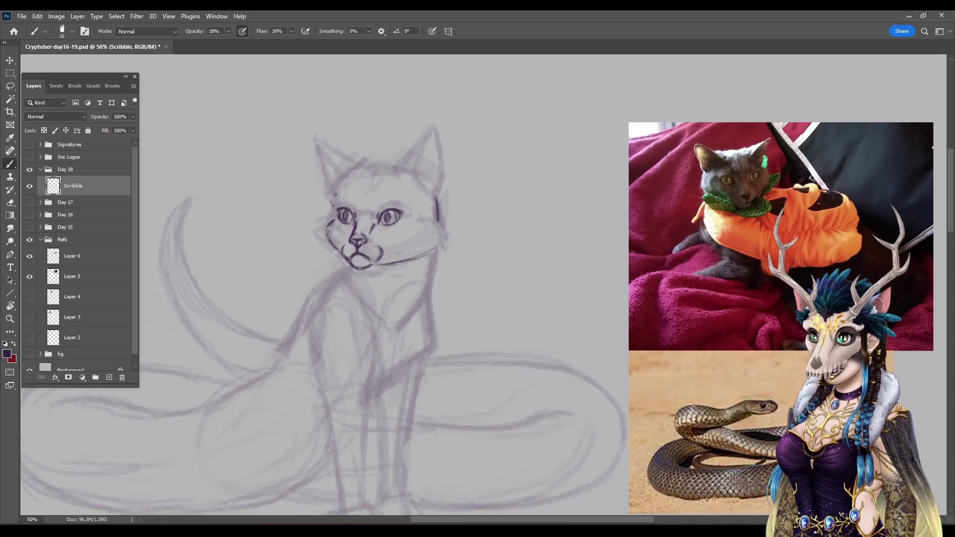
Step: Draw the cat's left temple line above the eye and add a small fur tuft to the right cheek
left_click_drag(340, 186, 331, 198)
mouse_move(403, 258)
left_mouse_down()
mouse_move(421, 252)
mouse_move(387, 266)
mouse_move(435, 243)
left_mouse_up()
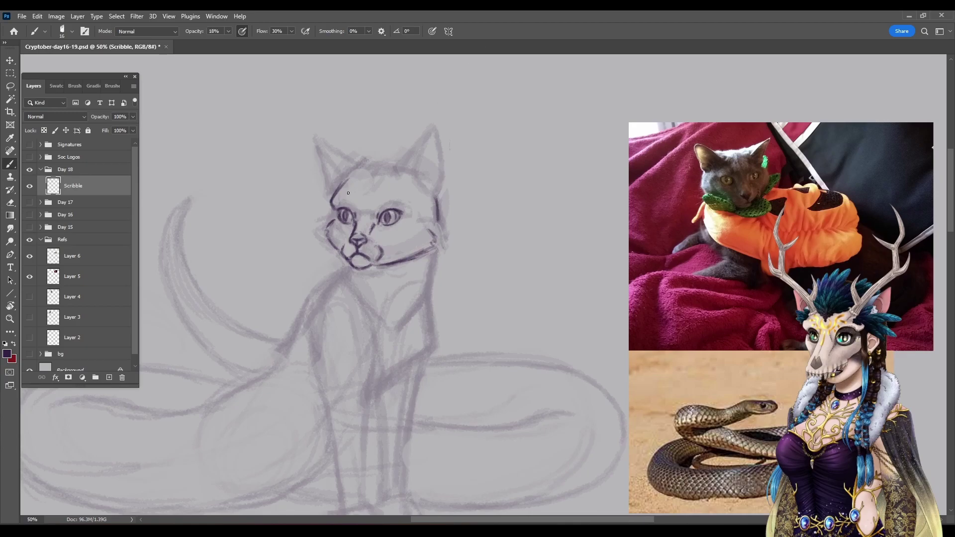
left_click_drag(352, 180, 339, 191)
mouse_move(334, 249)
left_mouse_down()
mouse_move(286, 268)
mouse_move(334, 250)
left_mouse_up()
Step: Draw thin curved whiskers on both sides of the cat's muzzle with the canvas view rotated, and restore the upright view
key("r")
left_click_drag(205, 261, 255, 445)
key("b")
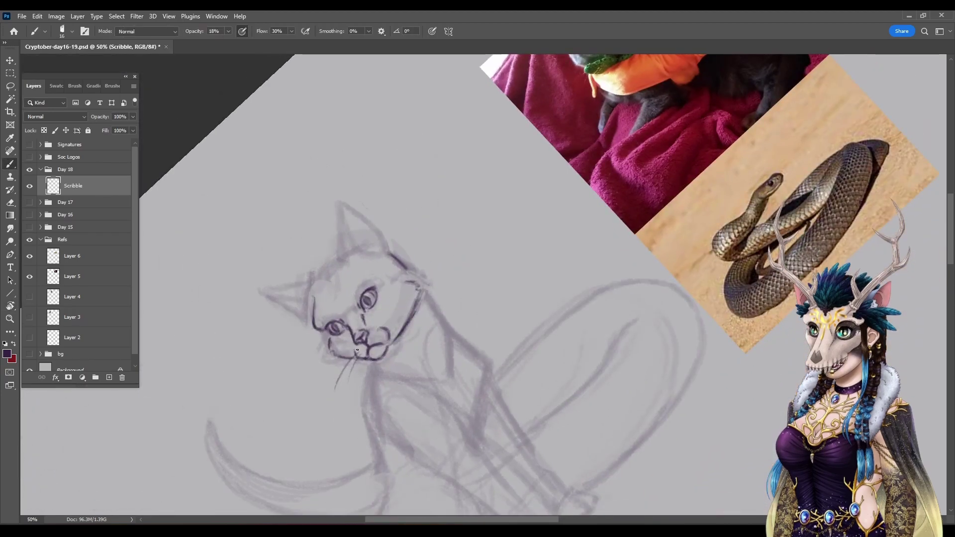
left_click_drag(350, 360, 329, 370)
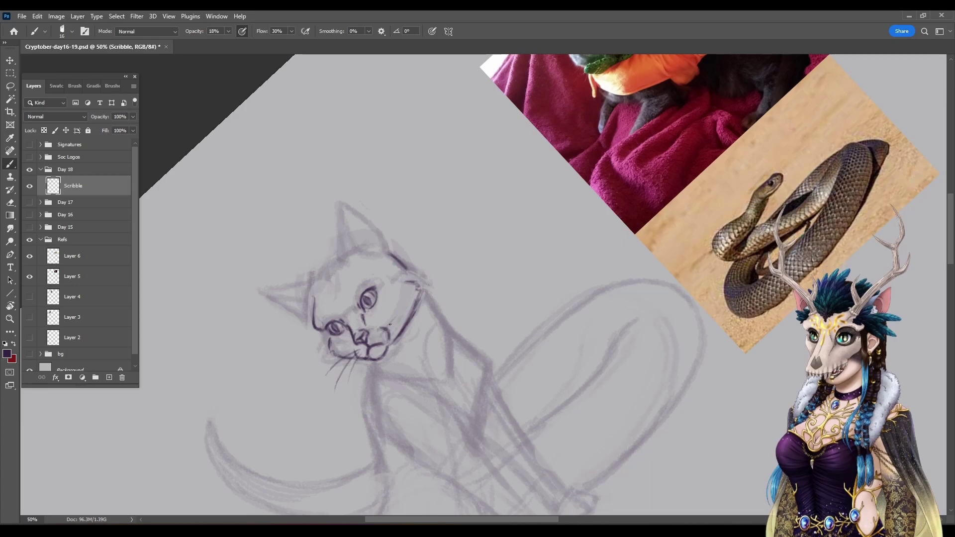
mouse_move(386, 328)
left_mouse_down()
mouse_move(416, 307)
mouse_move(386, 333)
left_mouse_up()
key("r")
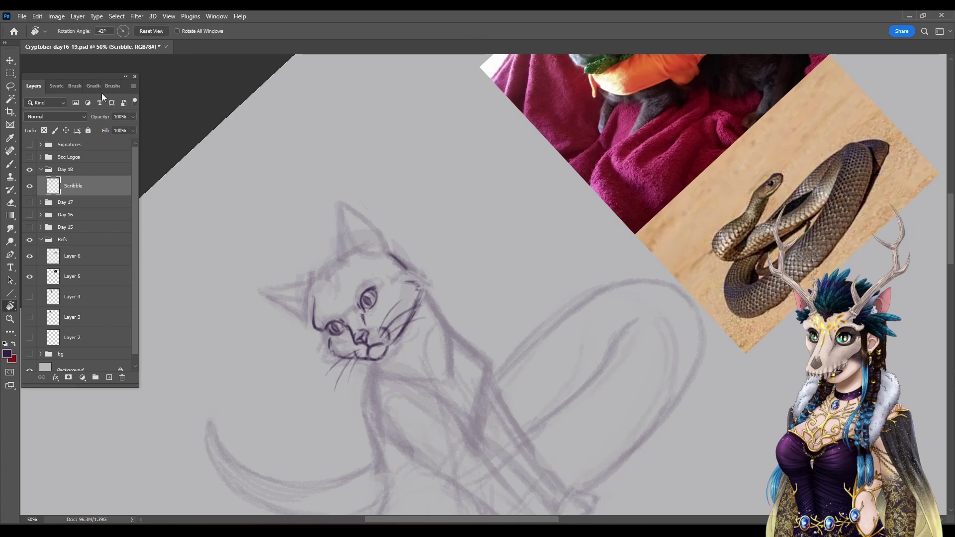
key("Escape")
key("b")
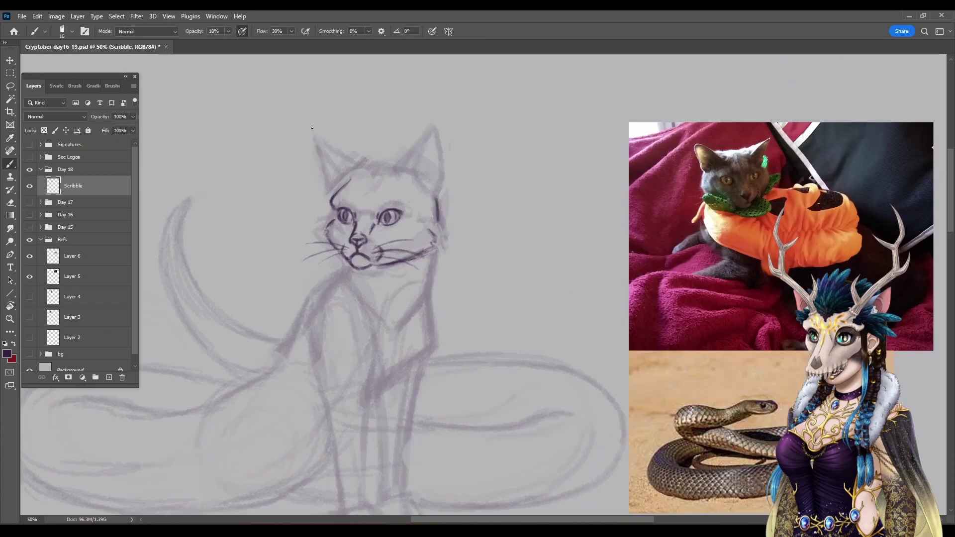
Step: Sketch light strokes on the left ear's outer edge and base, and add curved stripe lines to the forehead
left_click_drag(366, 125, 386, 189)
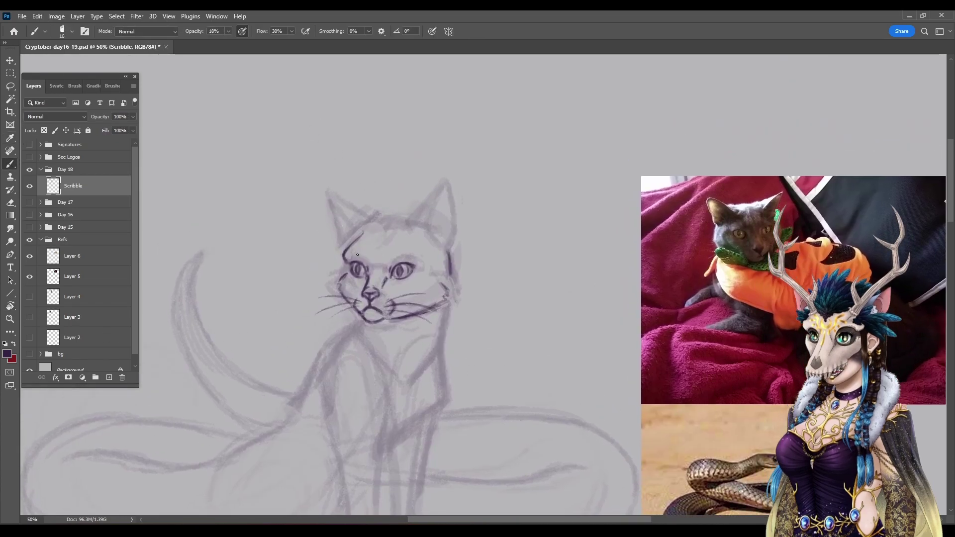
left_click_drag(332, 221, 340, 242)
left_click_drag(351, 230, 343, 249)
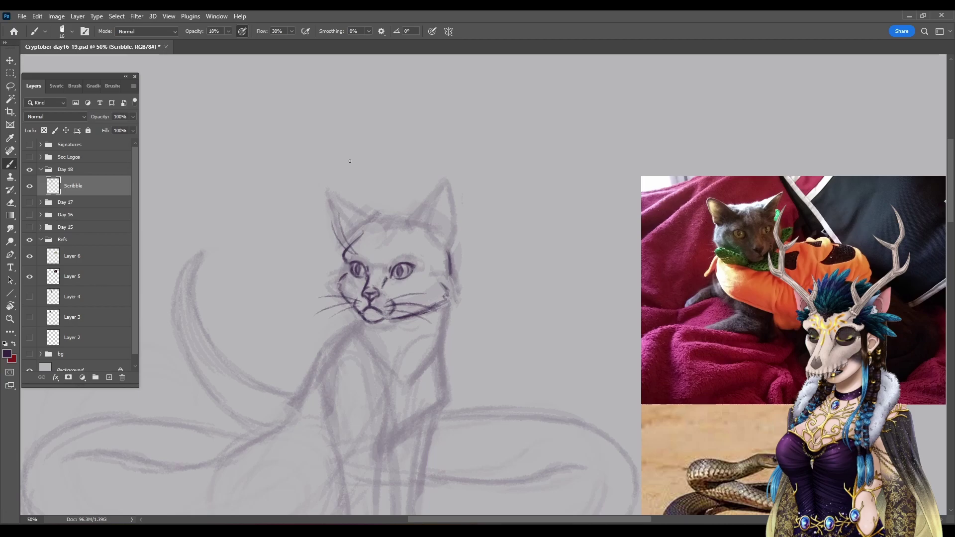
left_click_drag(361, 250, 359, 255)
left_click_drag(385, 244, 395, 257)
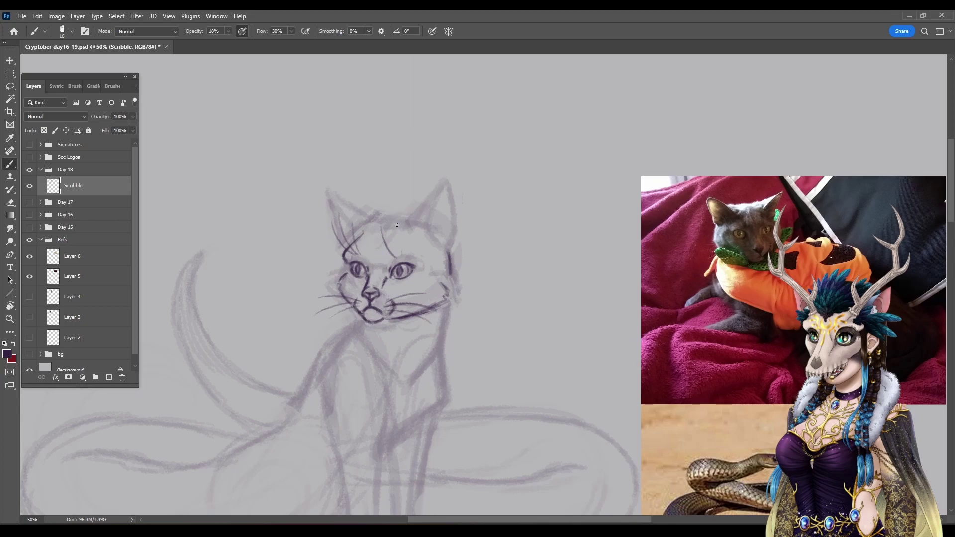
mouse_move(398, 235)
left_mouse_down()
mouse_move(400, 256)
mouse_move(409, 255)
mouse_move(409, 220)
mouse_move(405, 252)
left_mouse_up()
Step: Darken the line from the cat's left temple up and across the top of its head
left_click_drag(350, 249, 371, 230)
mouse_move(360, 235)
left_mouse_down()
mouse_move(346, 250)
mouse_move(368, 230)
left_mouse_up()
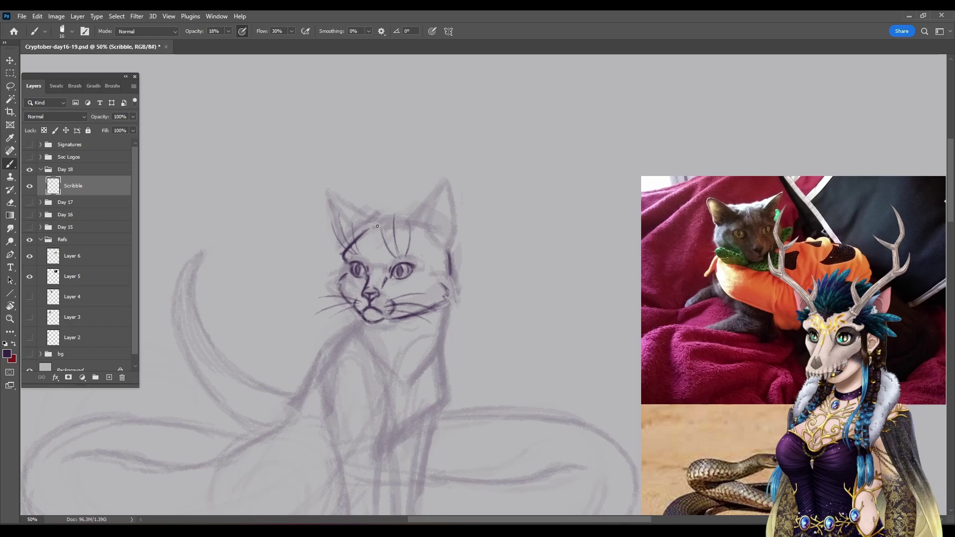
left_click_drag(374, 226, 398, 224)
Step: Outline the cat's right ear in darker lines and sketch its inner fold and fur
left_click_drag(422, 214, 439, 200)
left_click_drag(453, 193, 408, 223)
left_click_drag(455, 190, 420, 238)
mouse_move(457, 190)
left_mouse_down()
mouse_move(425, 211)
mouse_move(460, 196)
mouse_move(456, 204)
mouse_move(459, 191)
mouse_move(455, 235)
left_mouse_up()
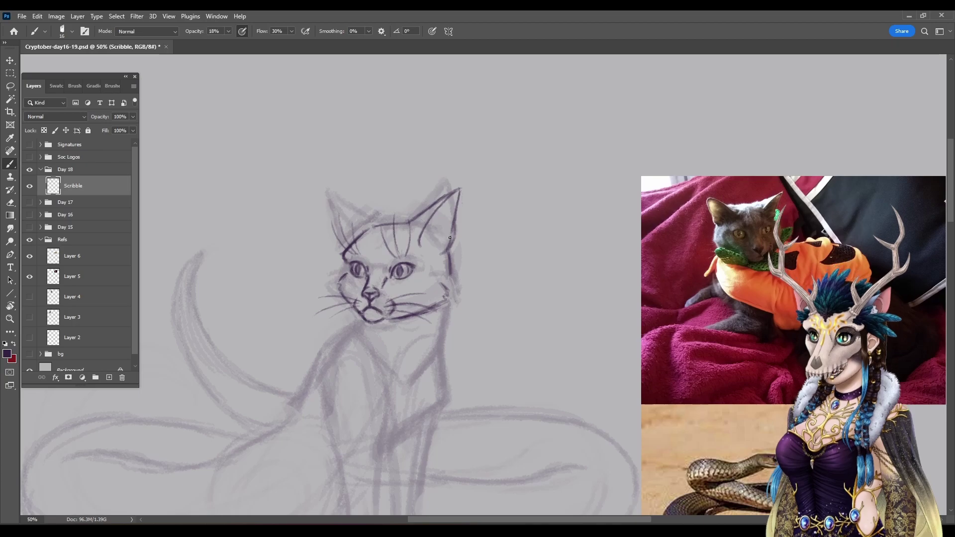
left_click_drag(454, 242, 458, 227)
mouse_move(460, 192)
left_mouse_down()
mouse_move(457, 214)
mouse_move(458, 206)
left_mouse_up()
left_click_drag(438, 224, 443, 246)
mouse_move(427, 237)
left_mouse_down()
mouse_move(441, 235)
mouse_move(437, 247)
left_mouse_up()
Step: Darken the left ear's upper edge between its tip and the top of the head
left_click_drag(369, 219, 335, 192)
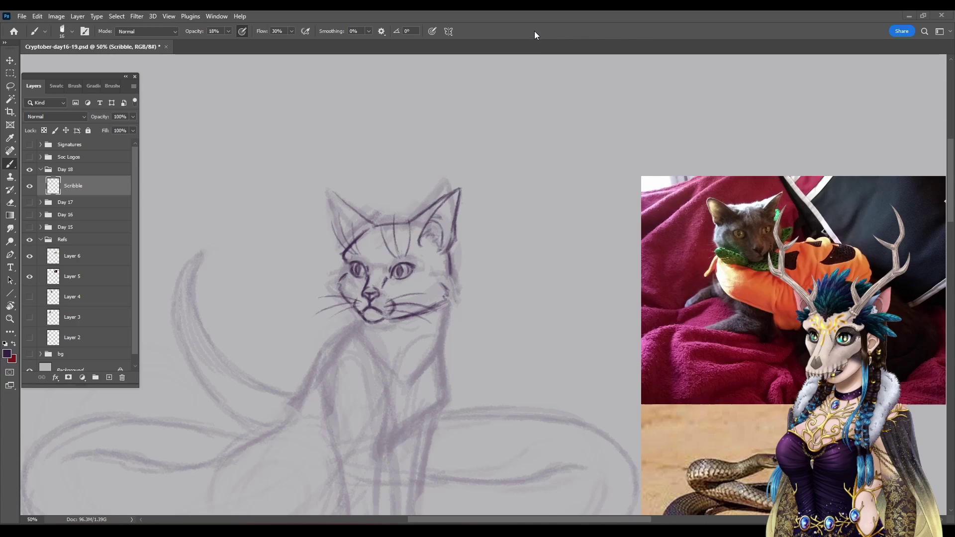
left_click_drag(332, 192, 355, 211)
left_click_drag(350, 224, 335, 196)
Step: Undo the last strokes on the left ear, redraw its outer edge, and sketch the inner ear fold
left_click_drag(355, 237, 333, 189)
key("ctrl+z")
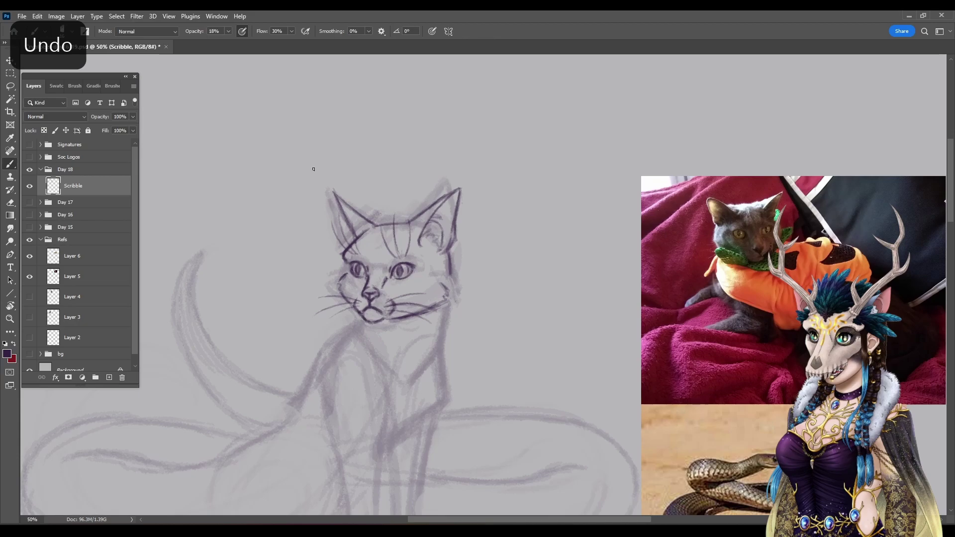
key("ctrl+z")
key("z")
key("ctrl+z")
key("ctrl+z")
key("ctrl+z")
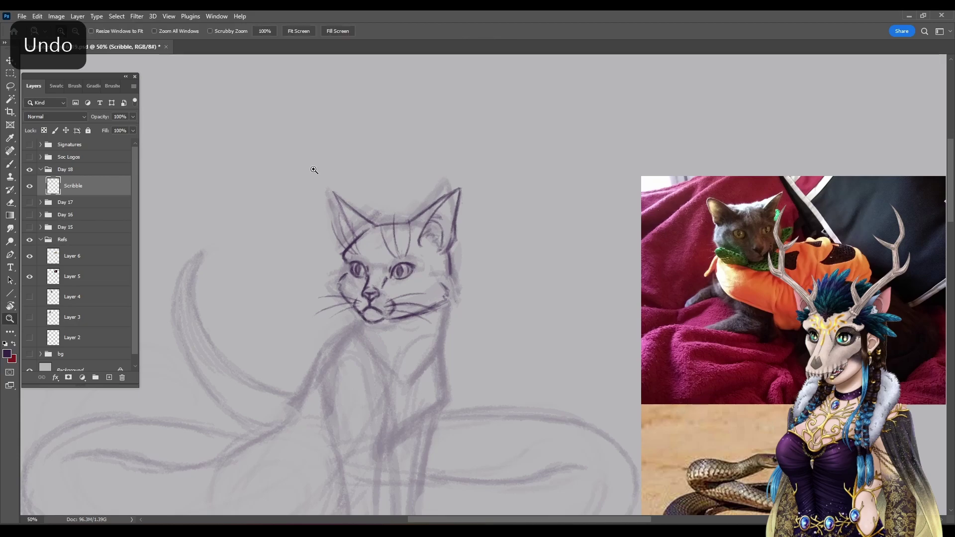
key("ctrl+z")
key("ctrl+z")
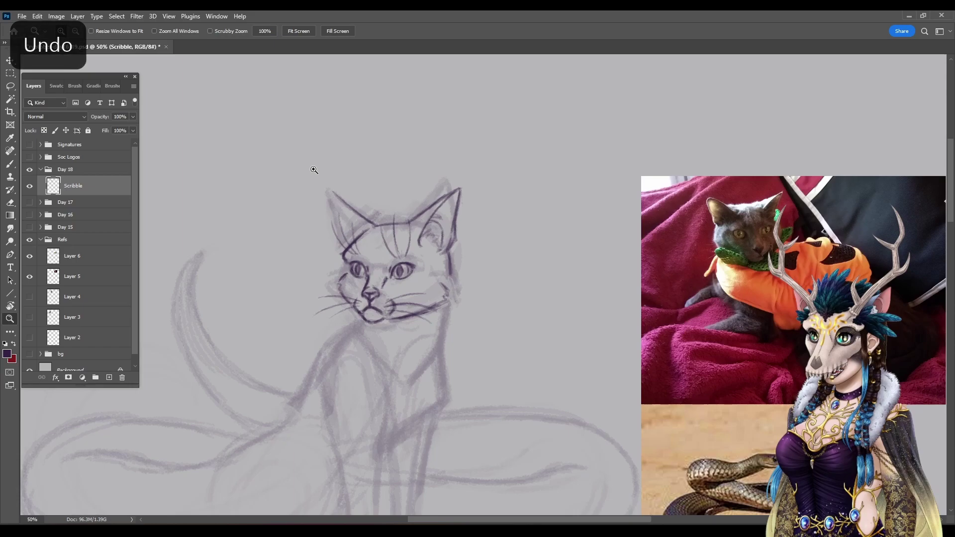
key("ctrl+z")
key("ctrl+z")
key("b")
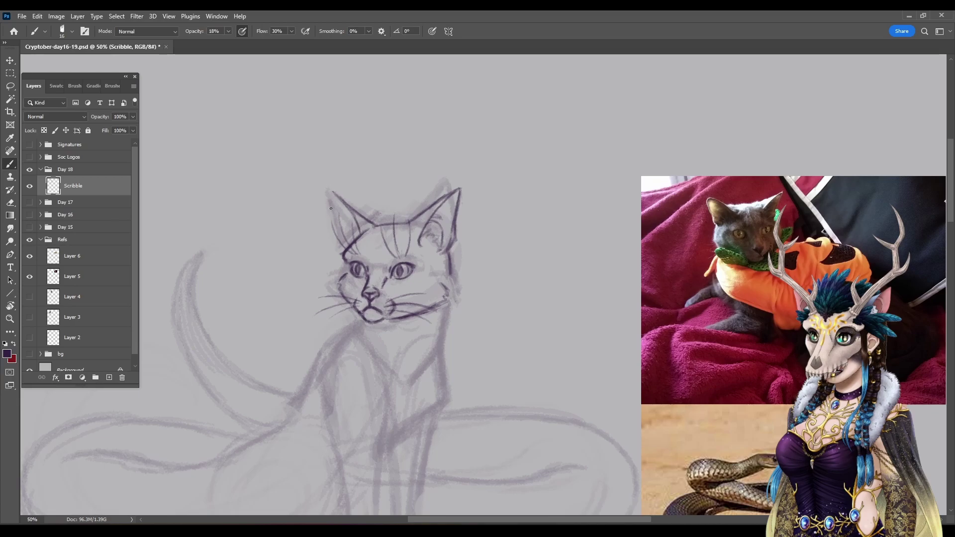
mouse_move(332, 206)
left_mouse_down()
mouse_move(333, 192)
mouse_move(344, 250)
mouse_move(341, 240)
left_mouse_up()
key("ctrl+z")
left_click_drag(339, 225, 346, 216)
key("ctrl+z")
Step: Fade the right ear's dark lines with the Eraser
mouse_move(447, 193)
left_mouse_down()
mouse_move(437, 214)
mouse_move(459, 195)
mouse_move(451, 250)
mouse_move(458, 183)
mouse_move(425, 242)
left_mouse_up()
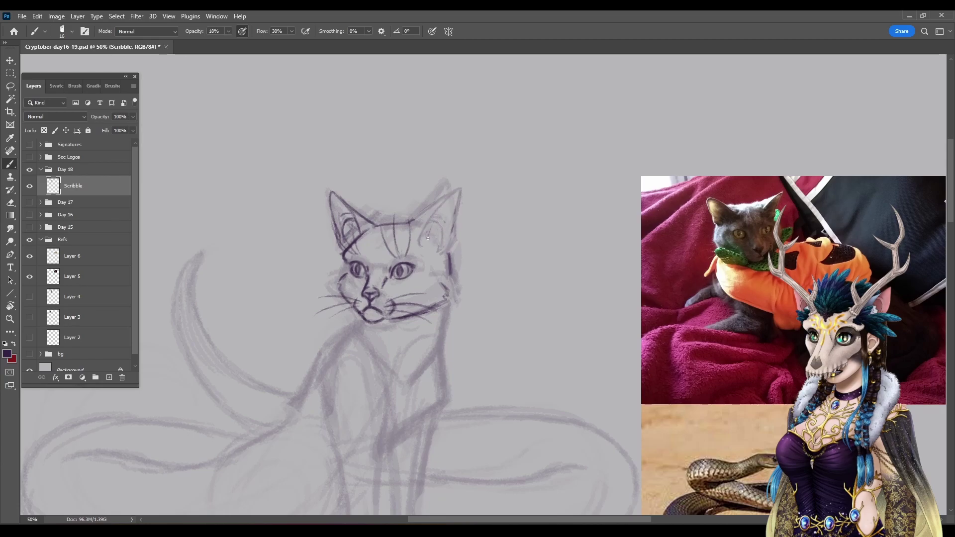
key("e")
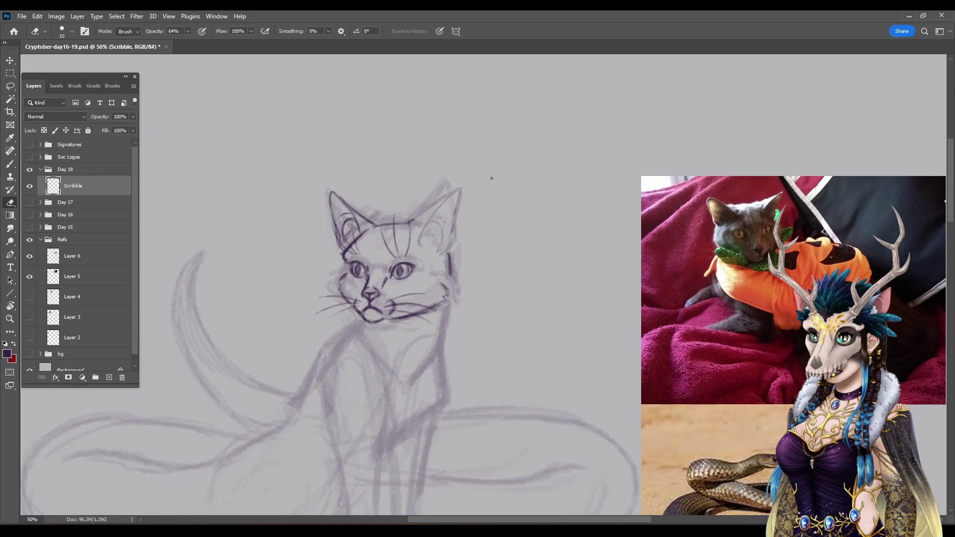
left_click(548, 197)
left_click(445, 182)
mouse_move(414, 219)
left_mouse_down()
mouse_move(460, 182)
mouse_move(418, 245)
mouse_move(463, 188)
mouse_move(457, 236)
left_mouse_up()
Step: Try a narrower, more upright outline for the right ear with the Brush, and undo it
key("b")
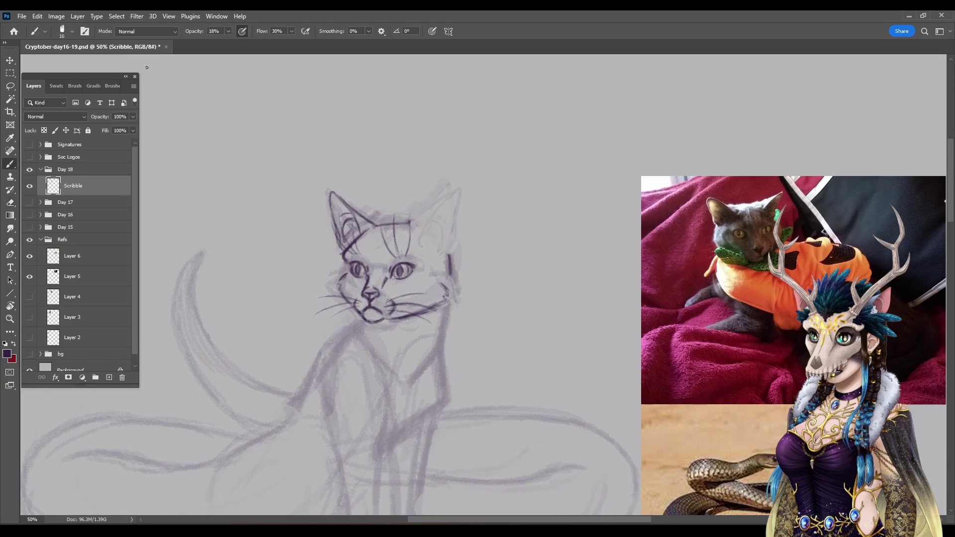
mouse_move(411, 223)
left_mouse_down()
mouse_move(441, 182)
mouse_move(427, 205)
mouse_move(441, 184)
mouse_move(448, 191)
mouse_move(443, 184)
mouse_move(451, 229)
left_mouse_up()
mouse_move(419, 224)
left_mouse_down()
mouse_move(421, 211)
mouse_move(418, 244)
left_mouse_up()
mouse_move(439, 183)
left_mouse_down()
mouse_move(445, 204)
mouse_move(438, 243)
left_mouse_up()
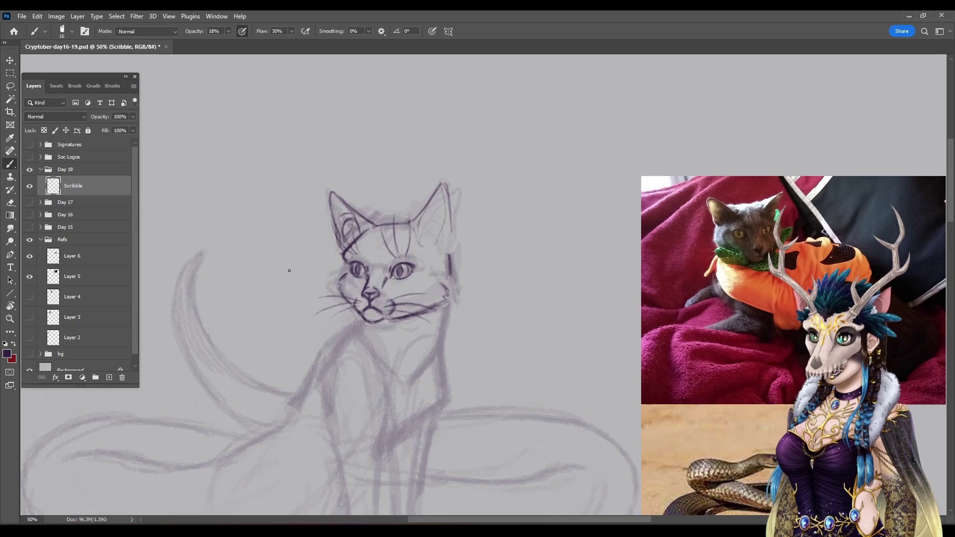
key("ctrl+z")
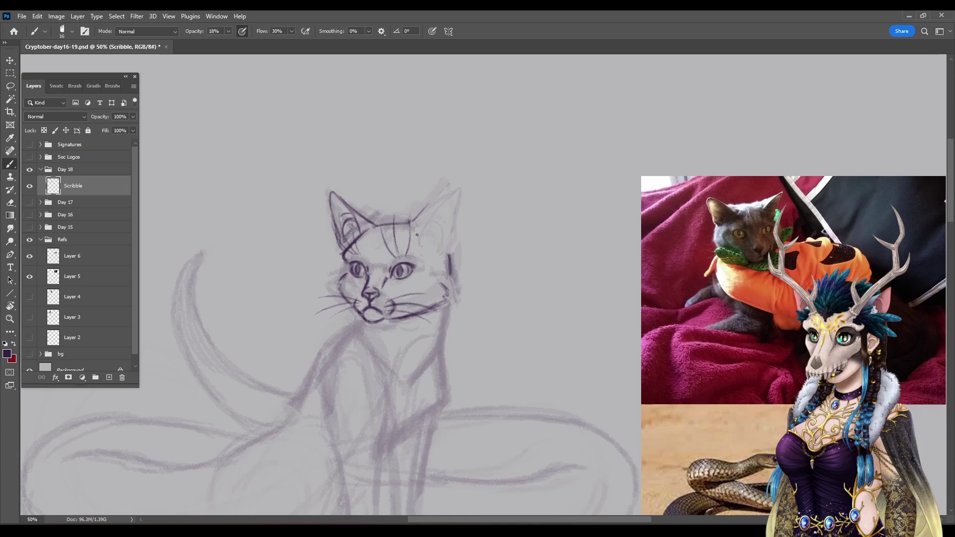
Step: Redraw the right ear with its inner fur, and darken the right side of the head and neck
mouse_move(413, 218)
left_mouse_down()
mouse_move(454, 186)
mouse_move(406, 225)
mouse_move(456, 186)
mouse_move(452, 237)
left_mouse_up()
left_click_drag(451, 267, 454, 285)
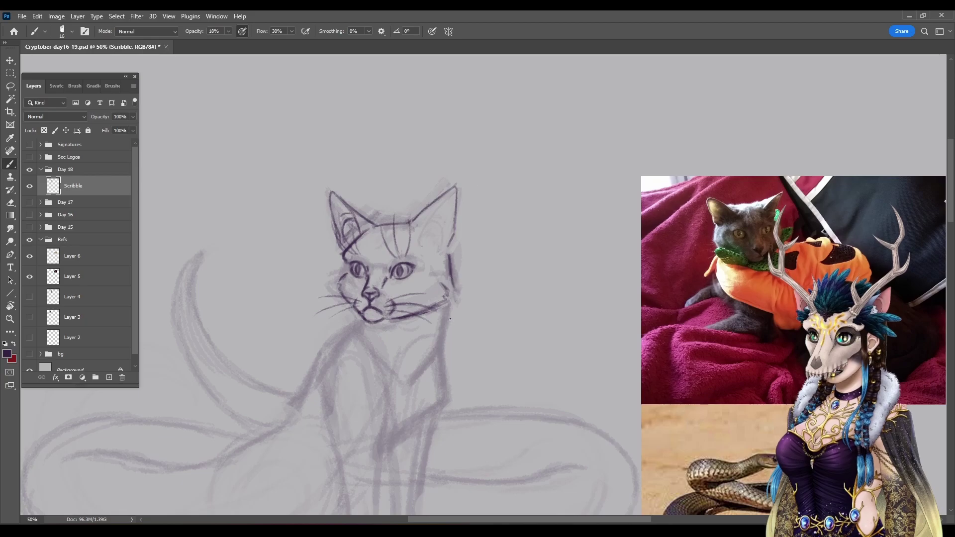
mouse_move(451, 308)
left_mouse_down()
mouse_move(436, 349)
mouse_move(449, 304)
left_mouse_up()
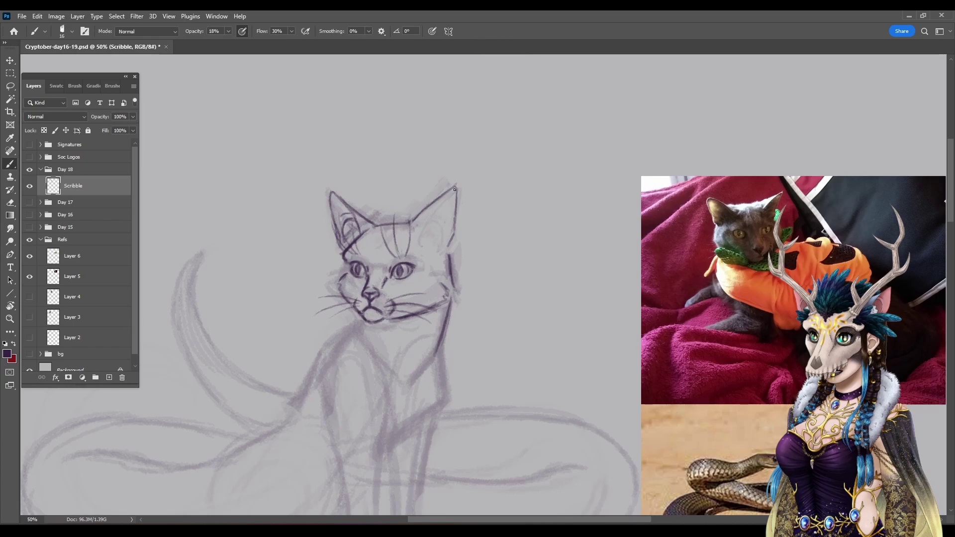
left_click_drag(454, 188, 421, 236)
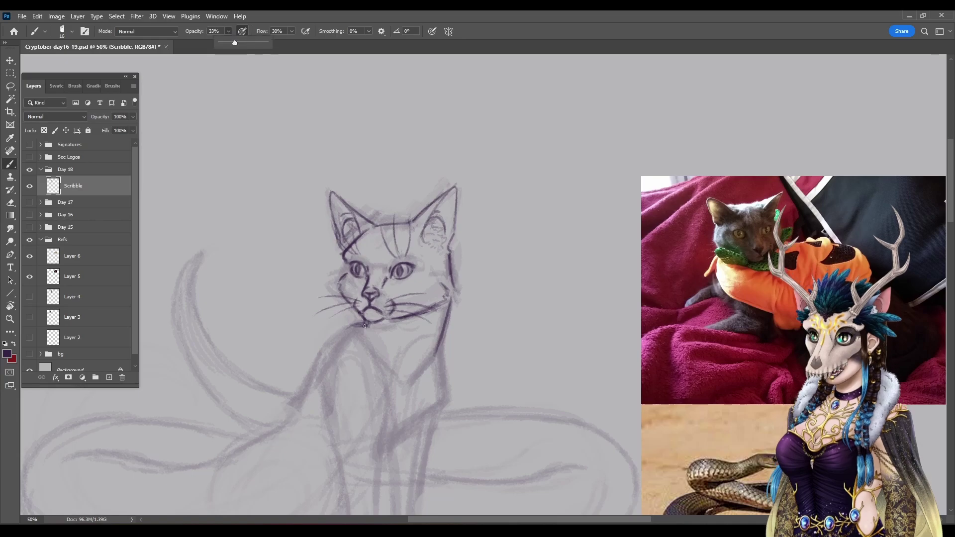
Step: Set the brush opacity to 33% and draw the cat's back and shoulder line and the V-shaped front of its neck
key("3")
key("3")
mouse_move(357, 323)
left_mouse_down()
mouse_move(314, 367)
mouse_move(334, 339)
mouse_move(309, 380)
left_mouse_up()
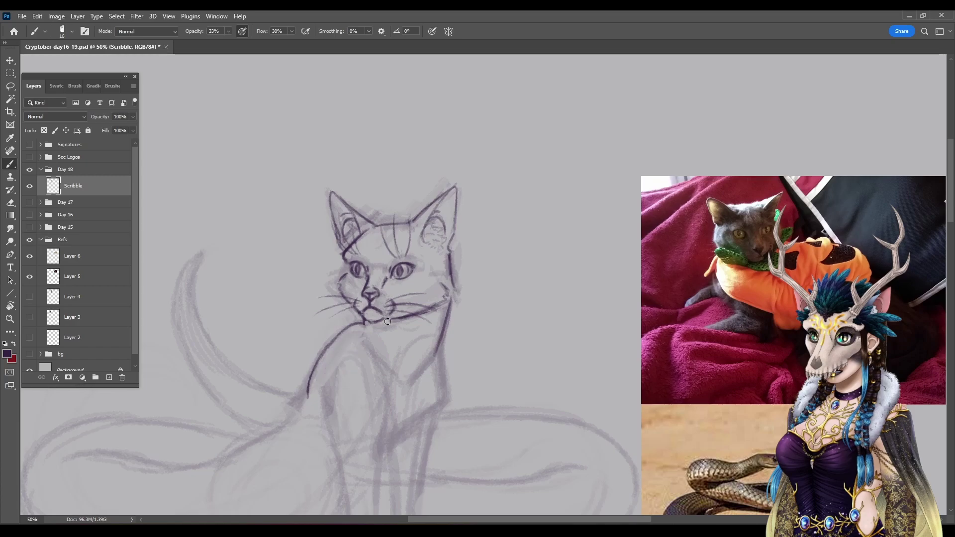
mouse_move(370, 334)
left_mouse_down()
mouse_move(390, 373)
mouse_move(437, 357)
mouse_move(442, 251)
left_mouse_up()
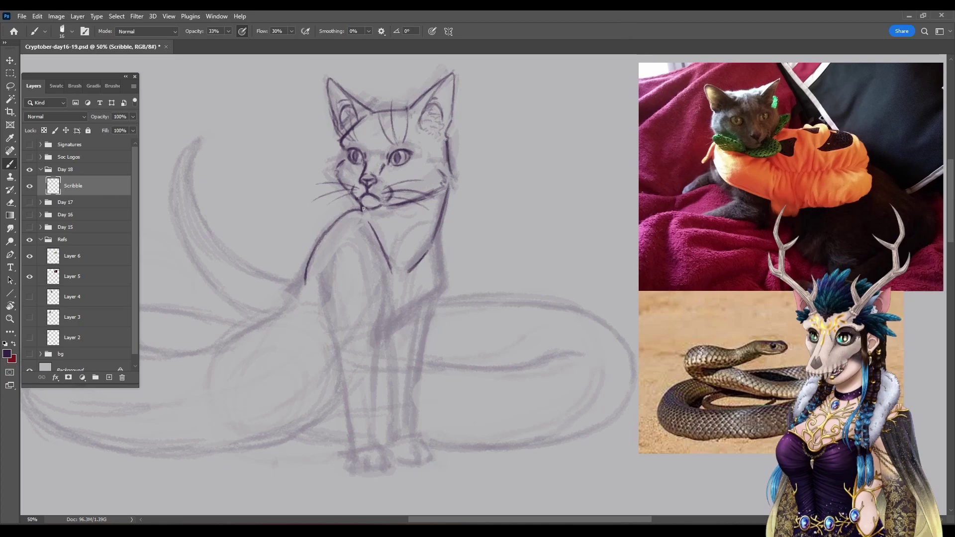
mouse_move(363, 211)
left_mouse_down()
mouse_move(340, 220)
mouse_move(306, 267)
left_mouse_up()
left_click_drag(347, 206, 306, 263)
Step: Outline the chest's right side, jagged lower edge and border with the left foreleg, adding short fur strokes
left_click_drag(436, 233, 439, 289)
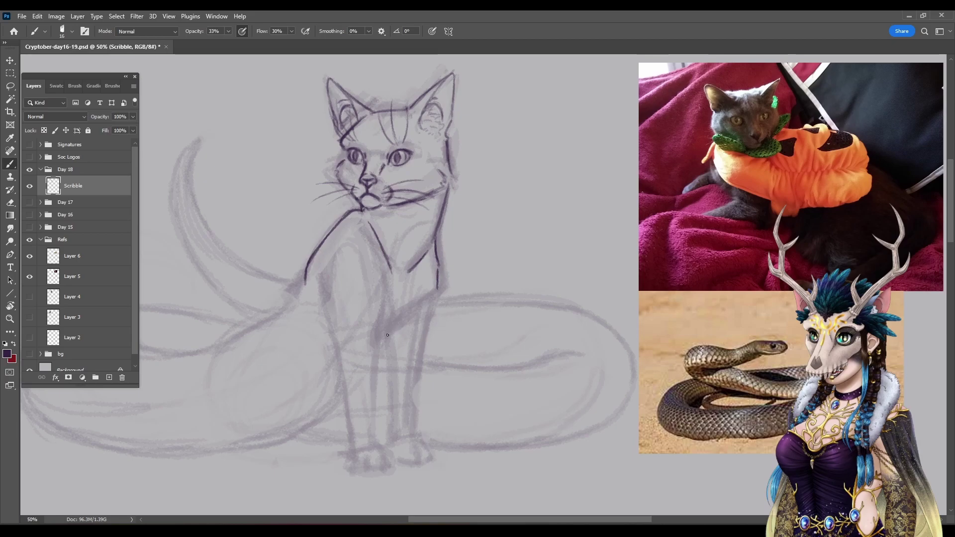
left_click_drag(387, 338, 407, 317)
mouse_move(435, 279)
left_mouse_down()
mouse_move(438, 295)
mouse_move(419, 318)
left_mouse_up()
mouse_move(393, 287)
left_mouse_down()
mouse_move(407, 303)
mouse_move(402, 311)
mouse_move(426, 279)
mouse_move(417, 304)
left_mouse_up()
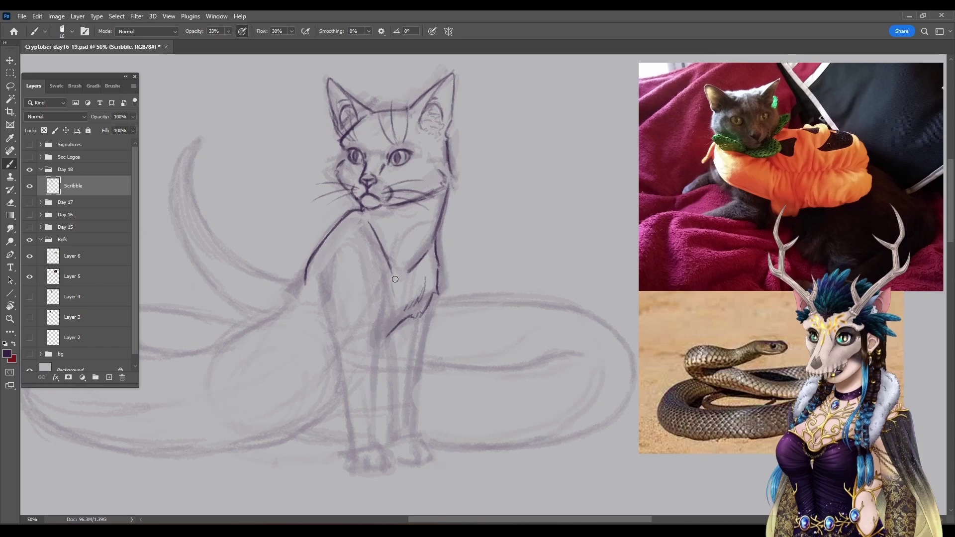
left_click_drag(389, 280, 382, 334)
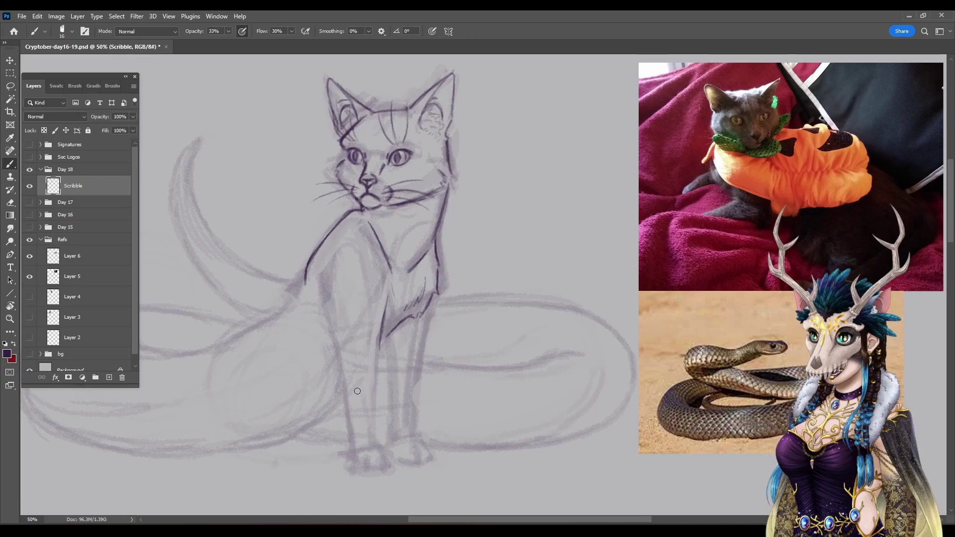
left_click_drag(385, 302, 381, 342)
Step: Outline both edges of the left foreleg from the shoulder down to the paw, with a small crease mark mid-leg
mouse_move(328, 314)
left_mouse_down()
mouse_move(322, 292)
mouse_move(336, 347)
left_mouse_up()
left_click_drag(359, 366, 367, 374)
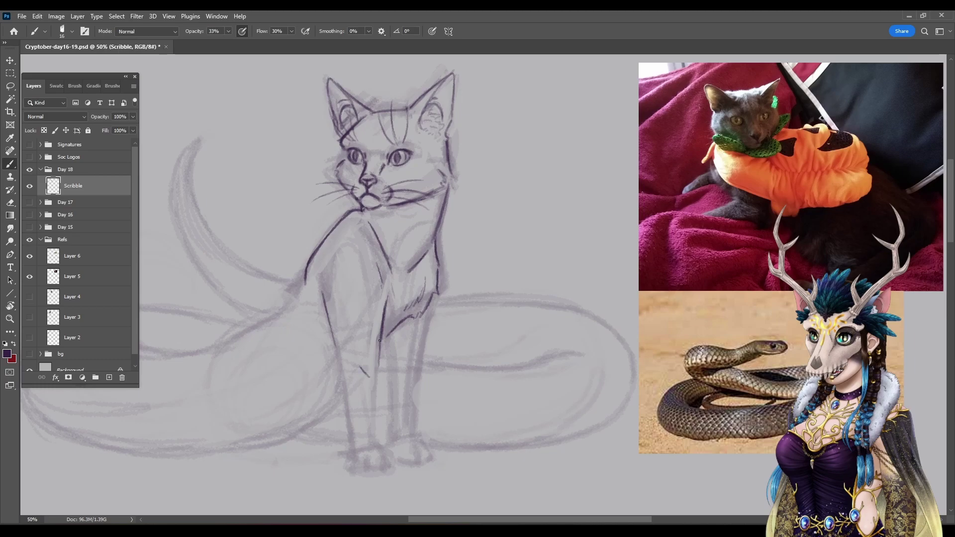
left_click_drag(379, 342, 372, 378)
left_click_drag(375, 372, 373, 446)
left_click_drag(375, 415, 372, 436)
left_click_drag(334, 345, 348, 415)
left_click_drag(335, 368, 355, 449)
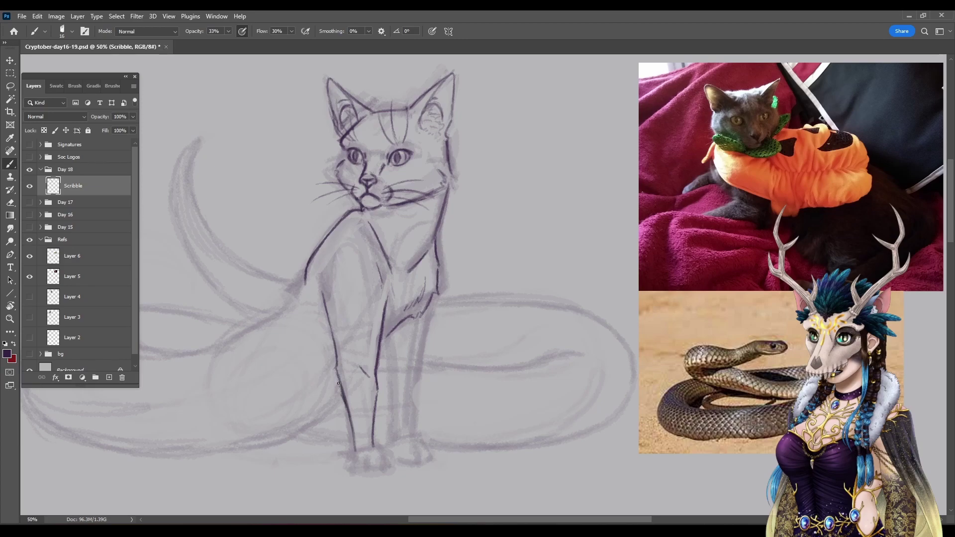
left_click_drag(338, 361, 340, 367)
Step: Draw the right foreleg's upper outer edge and rework the chest's lower edge where it meets the left foreleg
left_click_drag(427, 314, 416, 370)
left_click_drag(425, 314, 413, 380)
left_click_drag(393, 331, 409, 319)
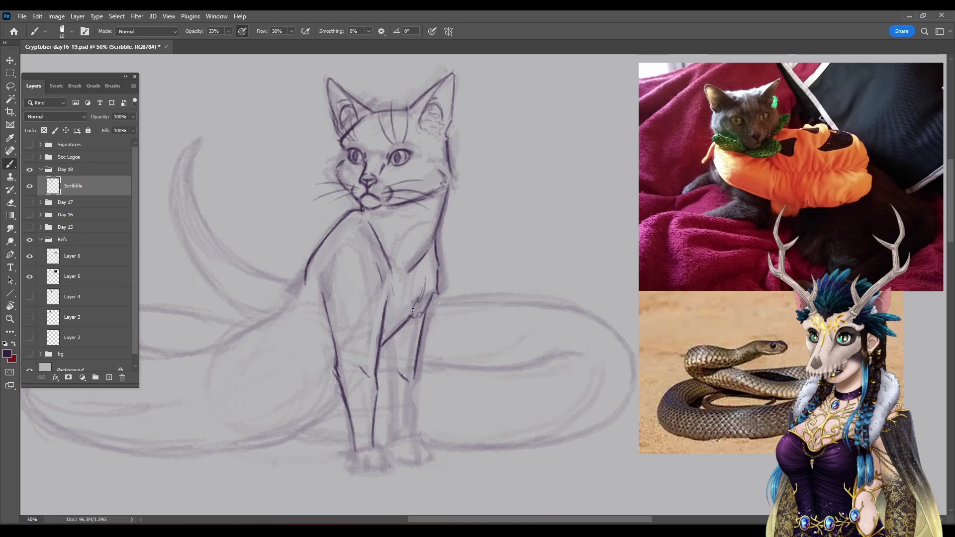
left_click_drag(408, 320, 379, 354)
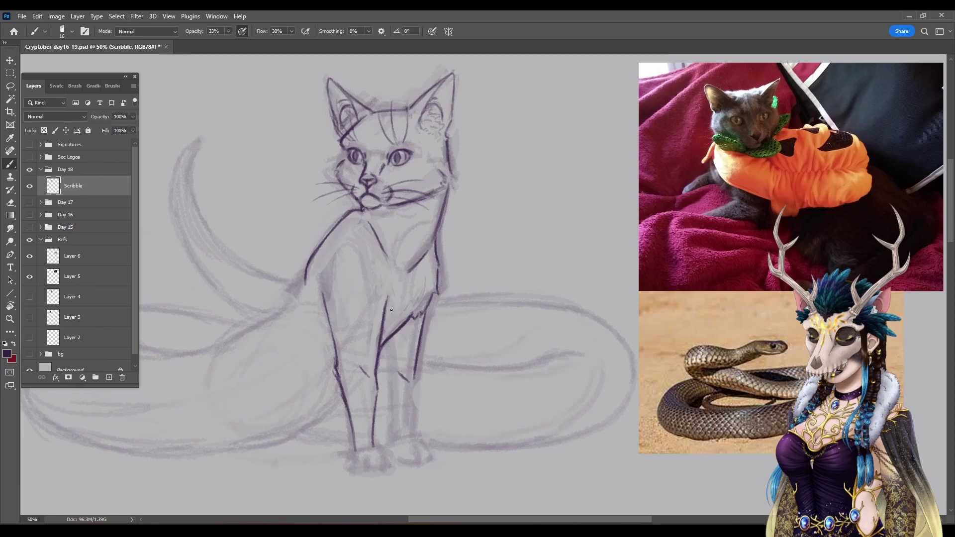
left_click_drag(386, 293, 384, 307)
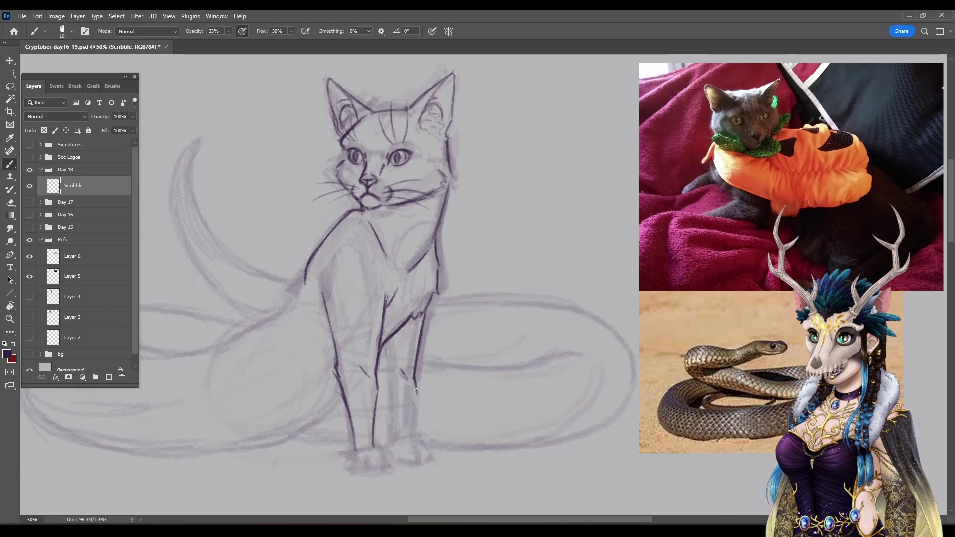
Step: Extend the right foreleg's outer edge down to the paw and draw its inner edge beside the left foreleg
mouse_move(417, 391)
left_mouse_down()
mouse_move(406, 439)
mouse_move(410, 428)
left_mouse_up()
left_click_drag(417, 394, 413, 377)
mouse_move(388, 362)
left_mouse_down()
mouse_move(387, 341)
mouse_move(387, 363)
left_mouse_up()
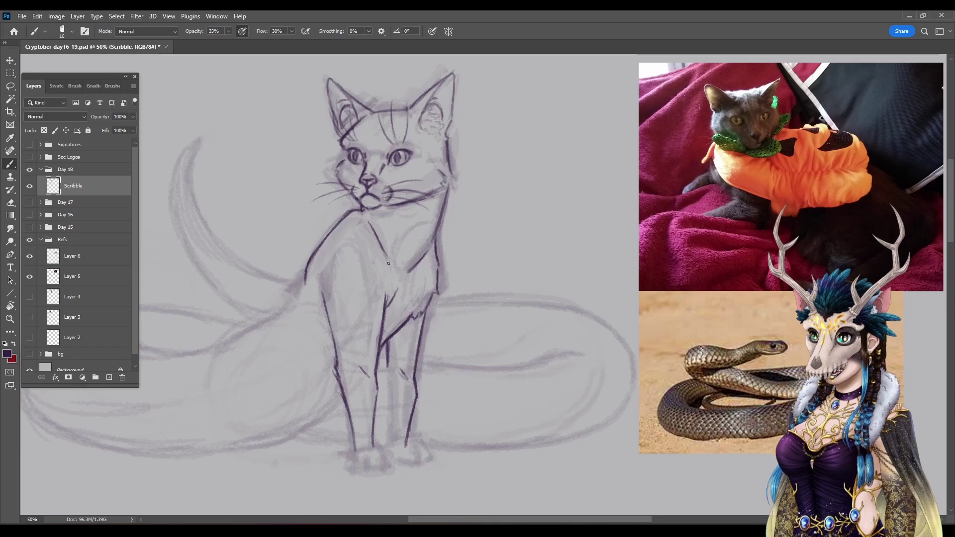
mouse_move(388, 442)
left_mouse_down()
mouse_move(383, 390)
mouse_move(387, 407)
left_mouse_up()
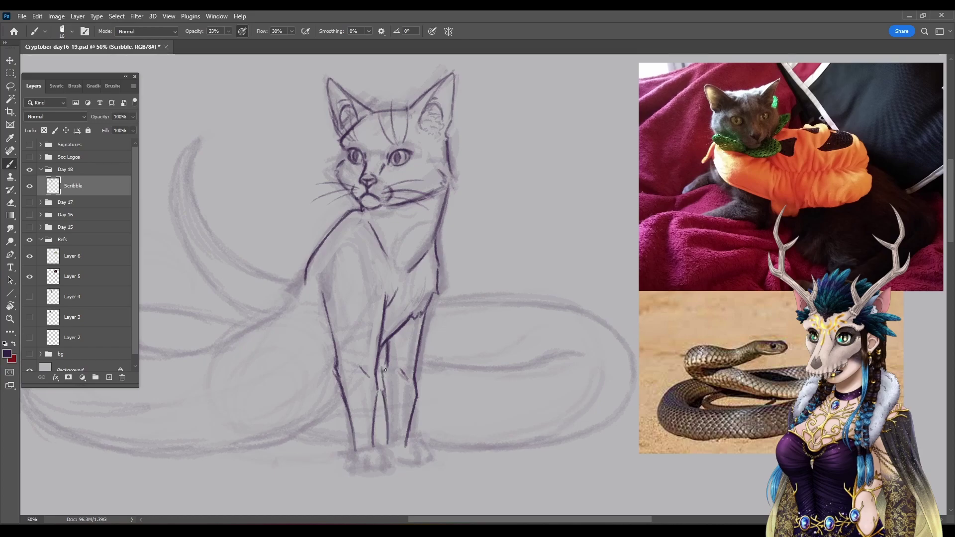
Step: Add rough fur strokes between the forelegs' inner edges and darken the jawline and the back of the neck
left_click_drag(384, 366, 380, 372)
mouse_move(386, 371)
left_mouse_down()
mouse_move(382, 344)
mouse_move(388, 435)
left_mouse_up()
left_click_drag(383, 400, 386, 439)
mouse_move(383, 400)
left_mouse_down()
mouse_move(388, 449)
mouse_move(382, 403)
left_mouse_up()
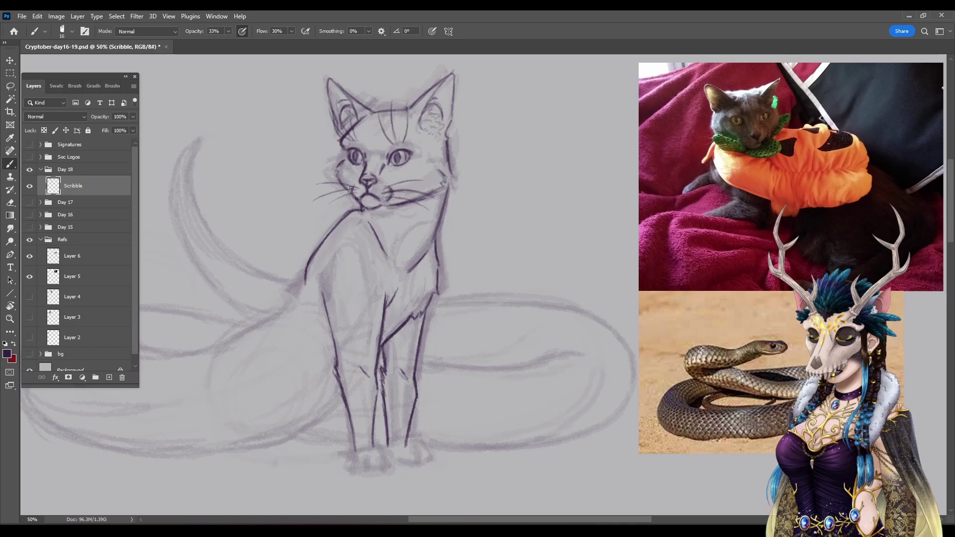
left_click_drag(415, 200, 444, 186)
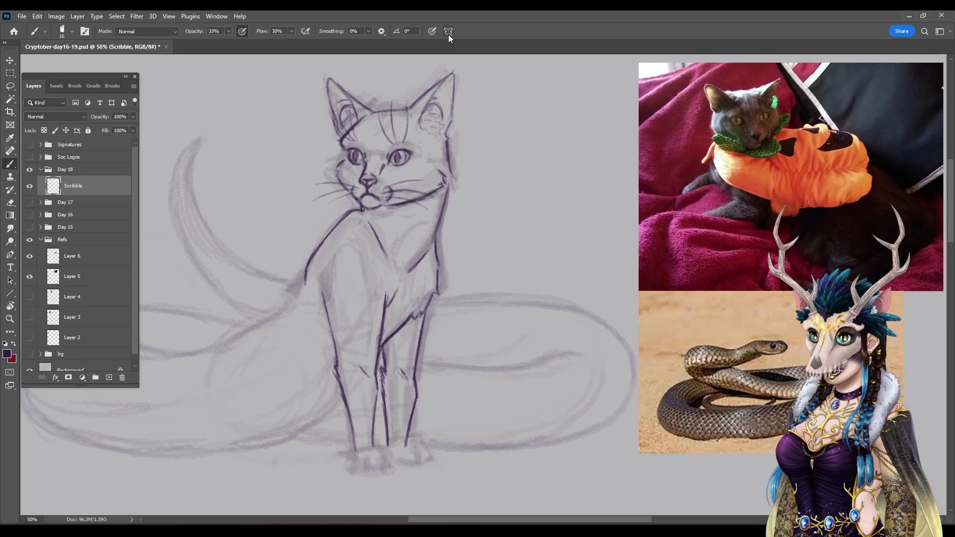
left_click_drag(447, 148, 457, 192)
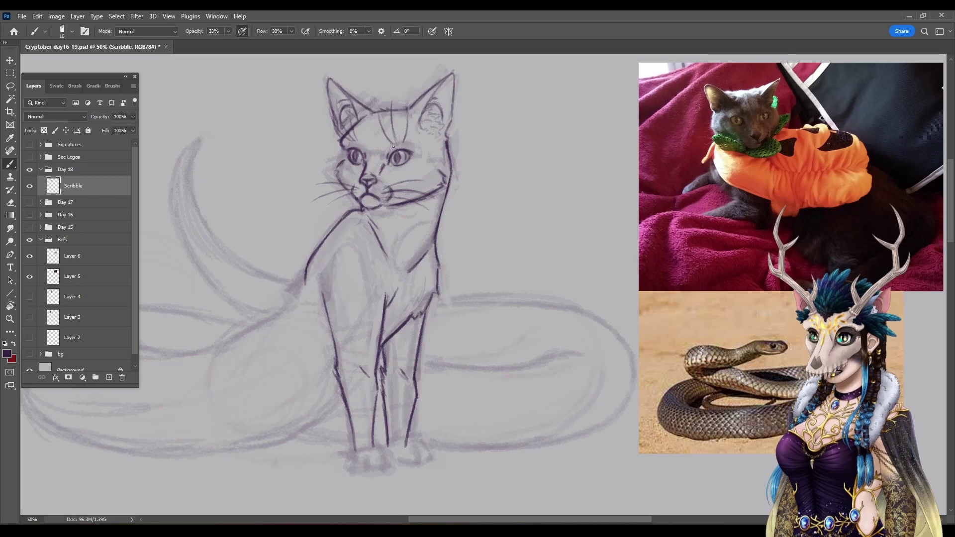
Step: Draw the serpent body's lower edge from behind the left foreleg outward along the underside of the left coil
left_click_drag(284, 284, 393, 247)
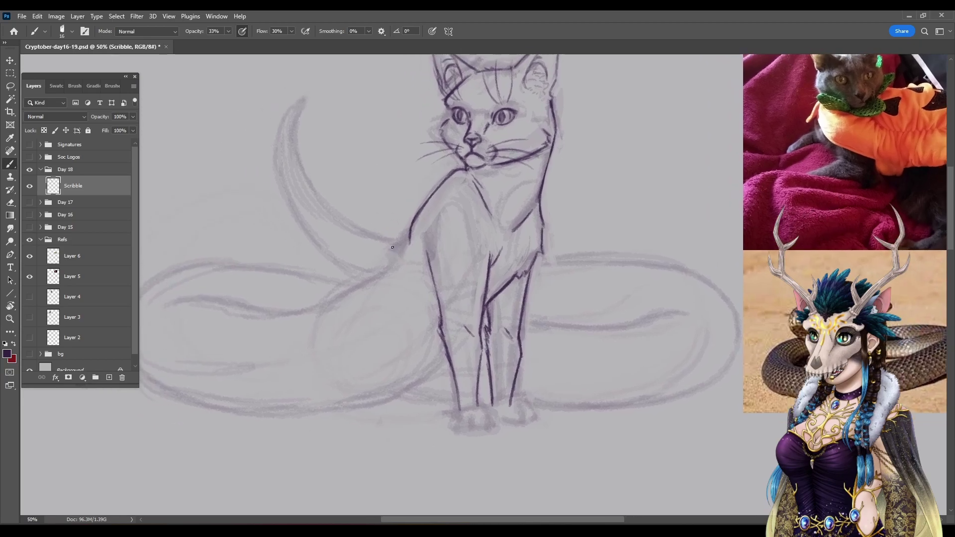
left_click(13, 307)
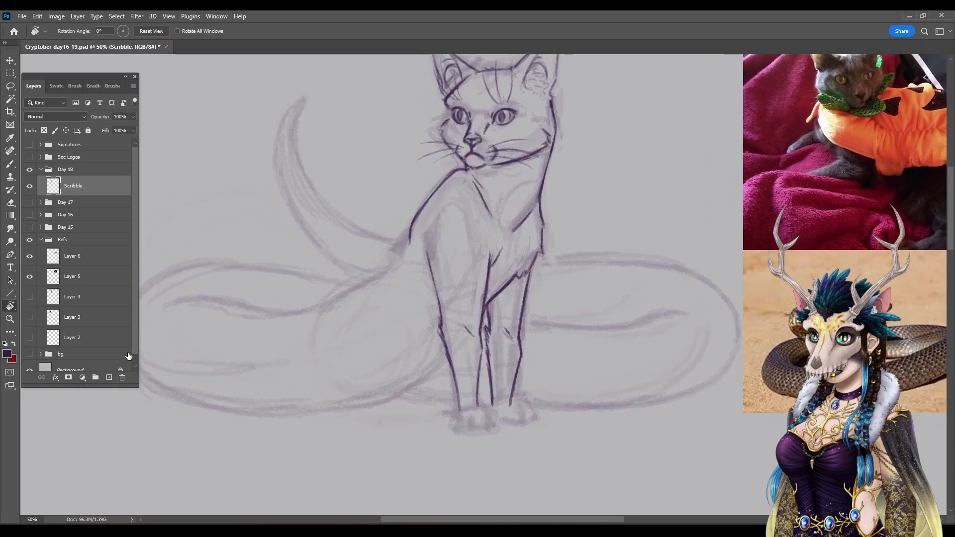
mouse_move(298, 409)
left_mouse_down()
mouse_move(279, 179)
mouse_move(551, 128)
mouse_move(454, 228)
mouse_move(278, 243)
left_mouse_up()
key("b")
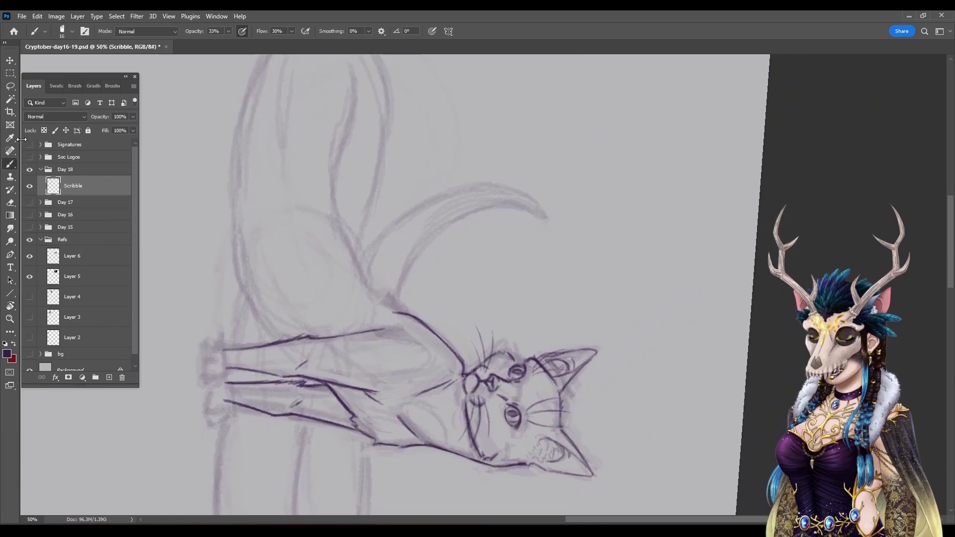
mouse_move(276, 328)
left_mouse_down()
mouse_move(242, 277)
mouse_move(245, 286)
mouse_move(232, 180)
left_mouse_up()
mouse_move(235, 134)
left_mouse_down()
mouse_move(235, 249)
mouse_move(244, 287)
mouse_move(280, 334)
left_mouse_up()
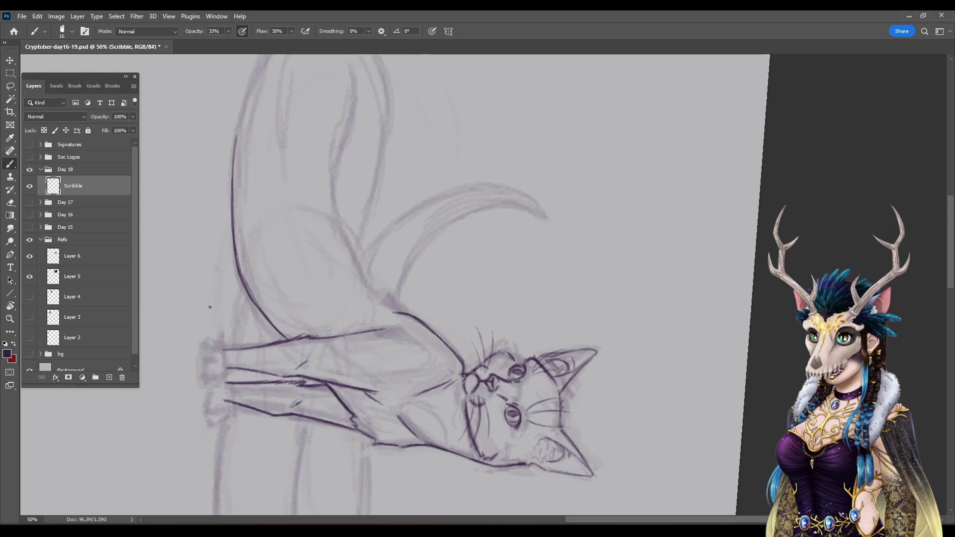
Step: Draw the serpent's back line from the cat's shoulder down into the inner fold of the left coil
key("r")
key("Escape")
key("b")
left_click_drag(446, 390, 460, 289)
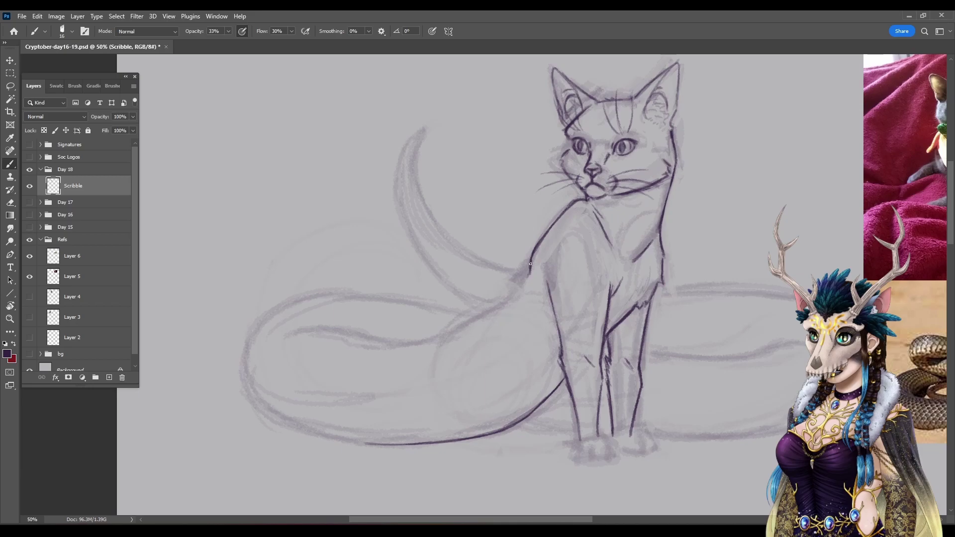
left_click_drag(530, 272, 525, 287)
mouse_move(280, 340)
left_mouse_down()
mouse_move(316, 329)
mouse_move(423, 342)
mouse_move(512, 298)
left_mouse_up()
Step: Rework the back line just below the shoulder, blending it smoothly into the serpent body
key("r")
left_click_drag(327, 223, 262, 388)
left_click(10, 165)
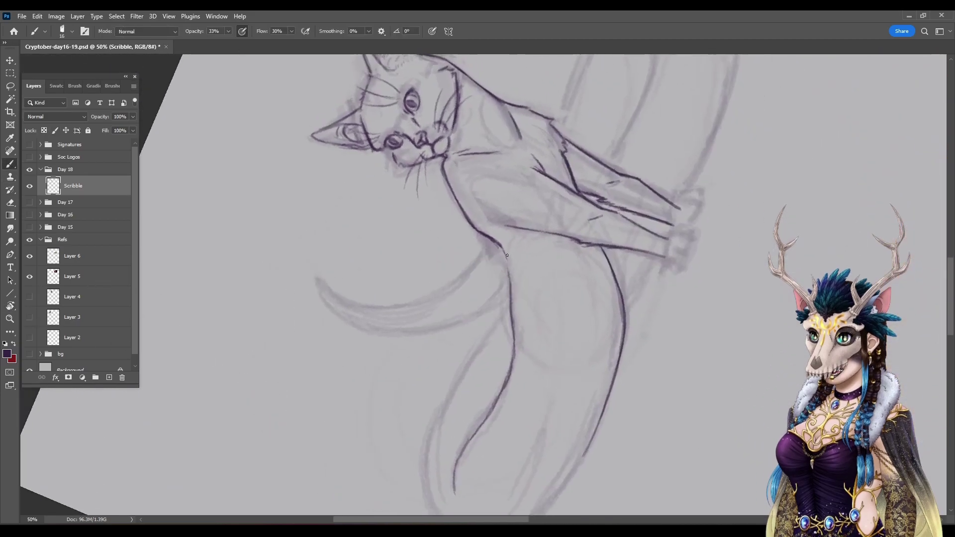
left_click_drag(503, 254, 513, 294)
left_click_drag(512, 299, 515, 366)
key("ctrl+z")
key("ctrl+z")
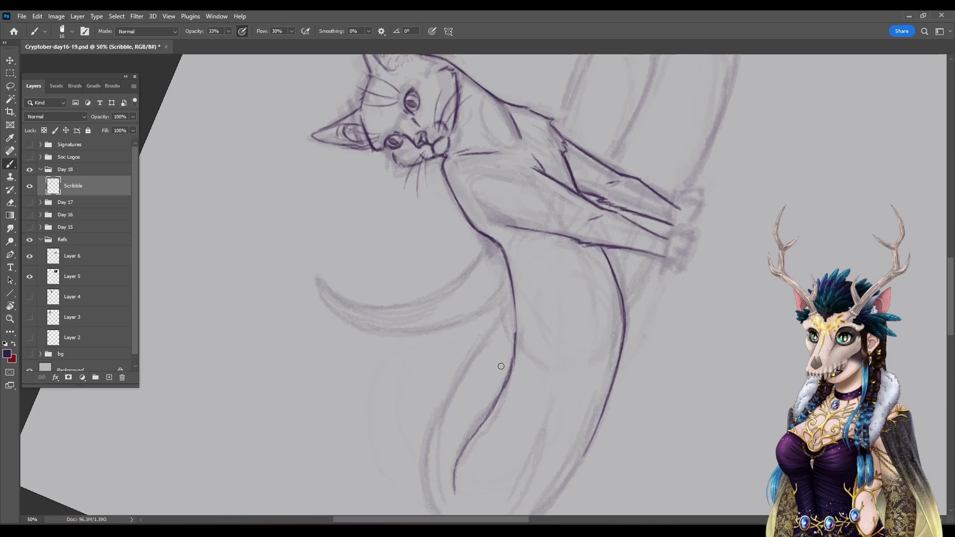
left_click_drag(512, 297, 517, 324)
Step: Erase the body's lower edge beside the left foreleg and redraw it as a wider curve meeting the leg
key("r")
left_click_drag(536, 110, 395, 433)
left_click(10, 202)
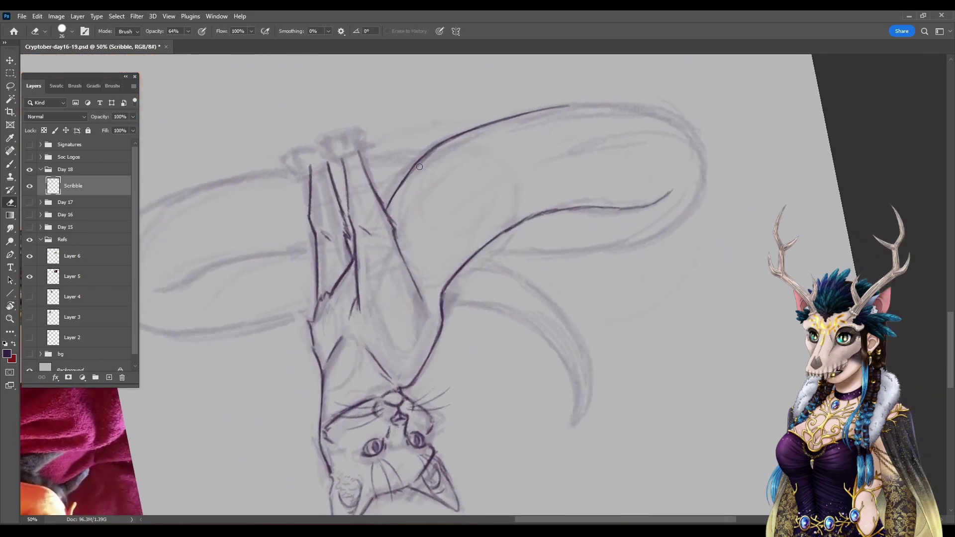
mouse_move(419, 167)
left_mouse_down()
mouse_move(388, 207)
mouse_move(440, 150)
mouse_move(488, 133)
mouse_move(417, 164)
left_mouse_up()
left_click(10, 163)
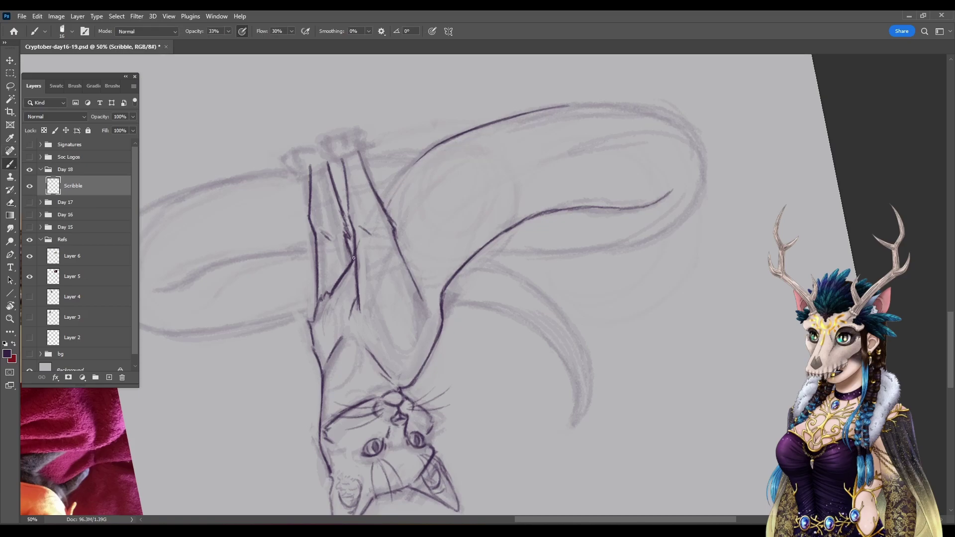
mouse_move(360, 238)
left_mouse_down()
mouse_move(392, 183)
mouse_move(435, 145)
left_mouse_up()
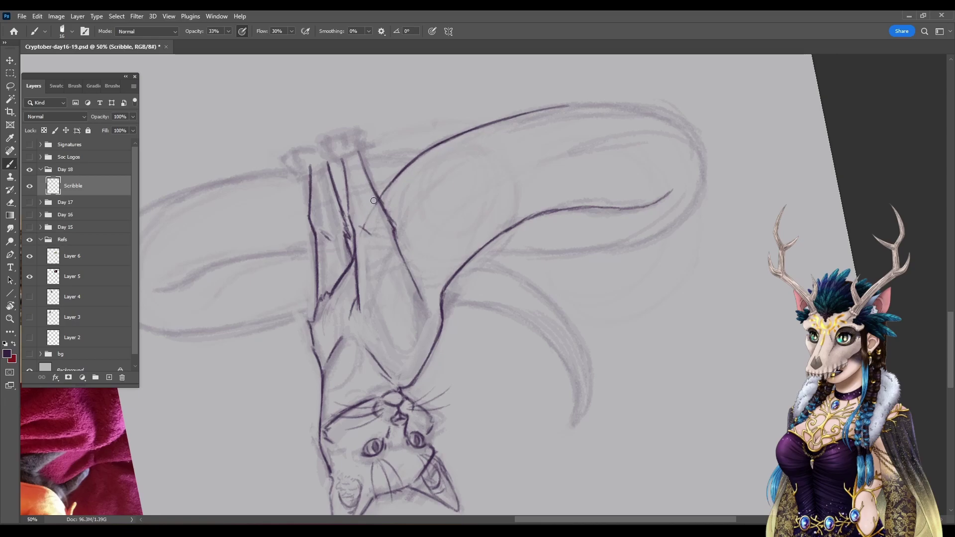
Step: Extend the serpent body's lower edge around the start of the left coil's outer bend
left_click(10, 306)
left_click(152, 31)
left_click(15, 163)
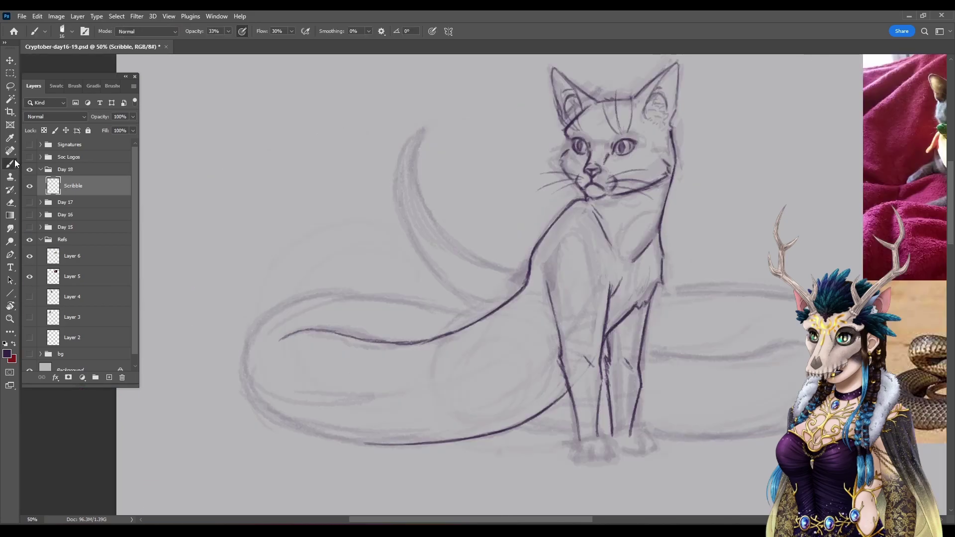
mouse_move(580, 305)
left_mouse_down()
mouse_move(471, 261)
mouse_move(530, 267)
left_mouse_up()
left_click(10, 306)
left_click_drag(280, 399, 274, 166)
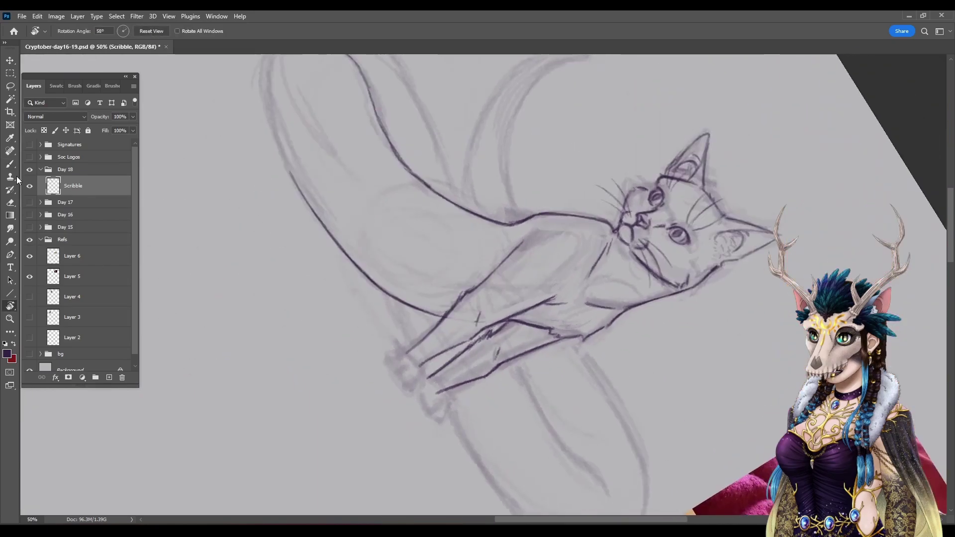
key("b")
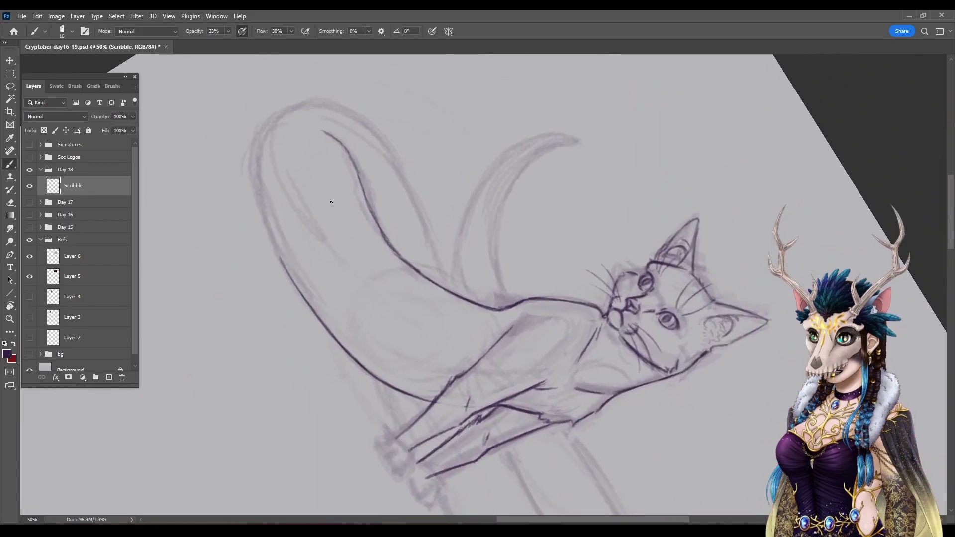
left_click_drag(275, 116, 256, 134)
left_click_drag(251, 192, 284, 267)
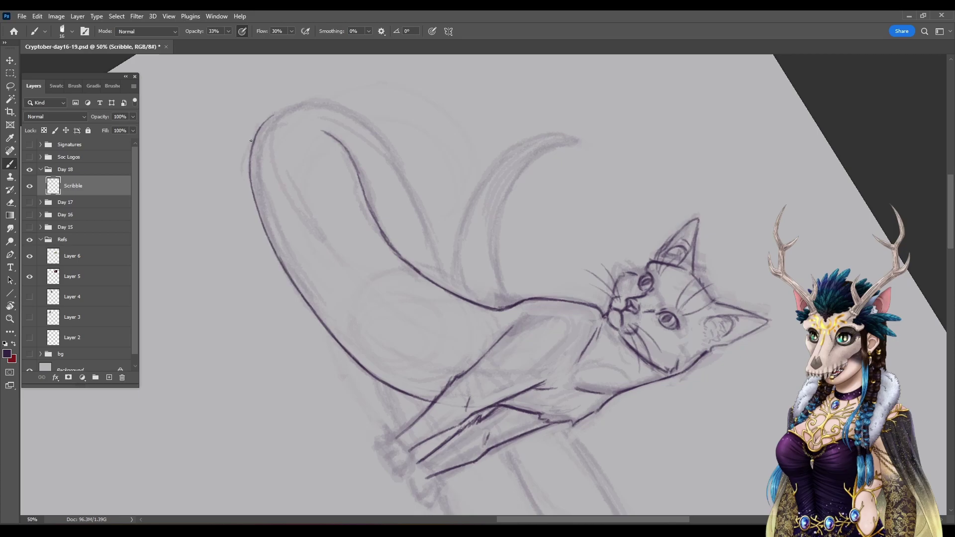
Step: Outline the left coil's rounded end and its upper edge back to the serpent's back line, building it up with overlapping strokes
key("r")
mouse_move(249, 134)
left_mouse_down()
mouse_move(214, 379)
mouse_move(284, 446)
mouse_move(279, 438)
left_mouse_up()
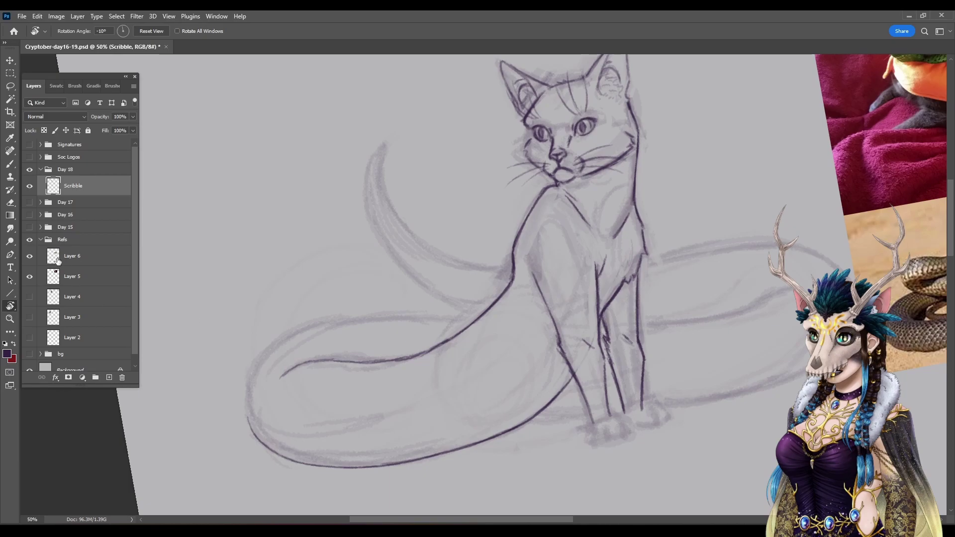
key("b")
key("r")
mouse_move(214, 149)
left_mouse_down()
mouse_move(196, 179)
mouse_move(169, 302)
left_mouse_up()
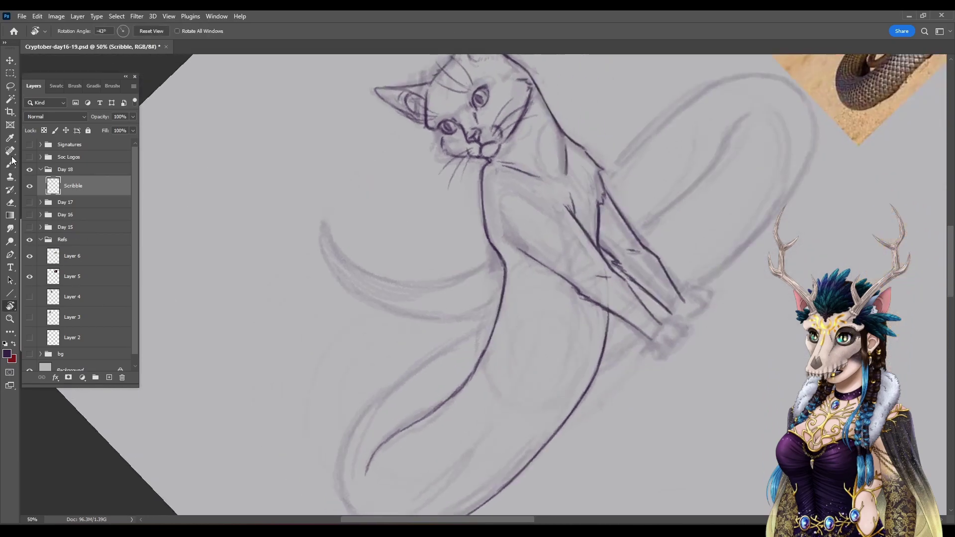
key("b")
left_click_drag(417, 475, 398, 362)
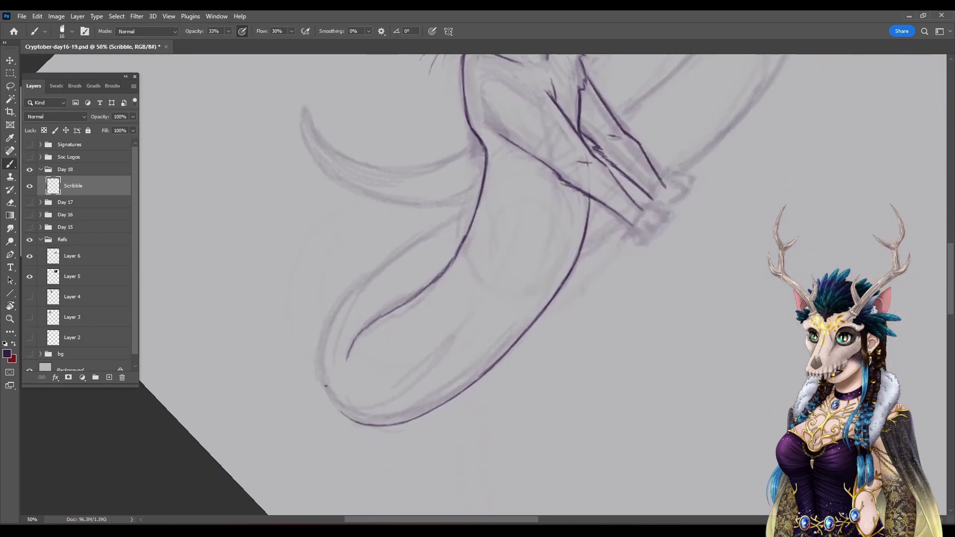
mouse_move(328, 394)
left_mouse_down()
mouse_move(354, 421)
mouse_move(326, 387)
mouse_move(338, 411)
mouse_move(330, 398)
mouse_move(322, 367)
mouse_move(328, 395)
mouse_move(324, 351)
mouse_move(325, 389)
mouse_move(334, 318)
mouse_move(321, 374)
mouse_move(344, 307)
mouse_move(319, 361)
mouse_move(365, 287)
mouse_move(324, 329)
mouse_move(391, 271)
left_mouse_up()
left_click_drag(344, 311, 443, 245)
left_click_drag(399, 270, 467, 229)
mouse_move(426, 253)
left_mouse_down()
mouse_move(469, 225)
mouse_move(447, 240)
left_mouse_up()
left_click_drag(361, 293, 429, 249)
mouse_move(330, 325)
left_mouse_down()
mouse_move(374, 279)
mouse_move(406, 263)
left_mouse_up()
left_click_drag(361, 288, 458, 236)
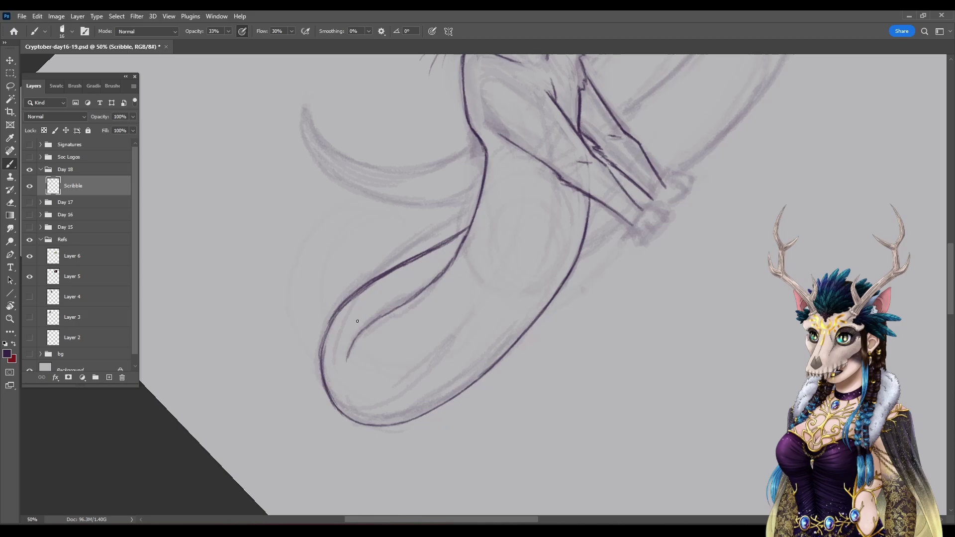
Step: Draw the right coil's lower edge from behind the left body section, past the paws and out along its underside
left_click(10, 306)
left_click_drag(327, 106, 527, 319)
key("b")
left_click_drag(214, 139, 192, 241)
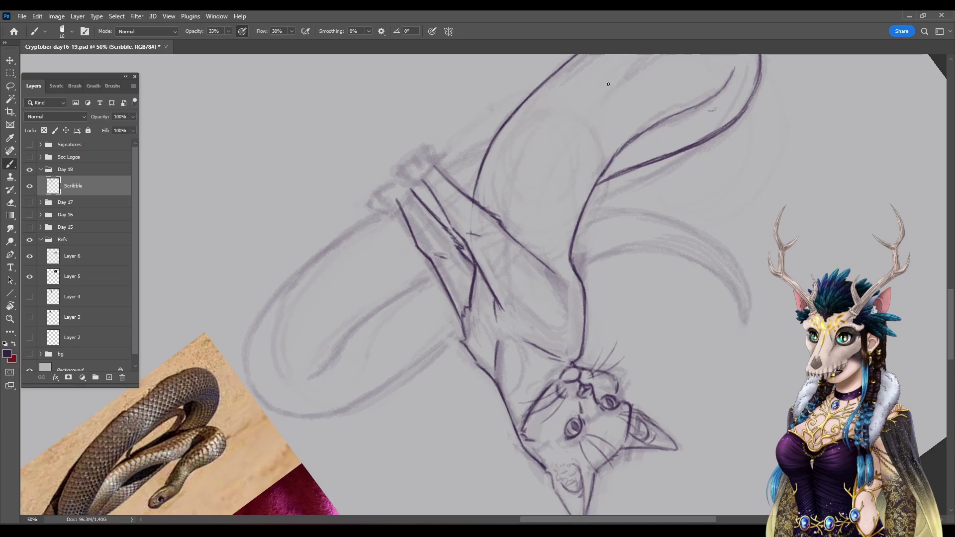
left_click_drag(546, 151, 466, 210)
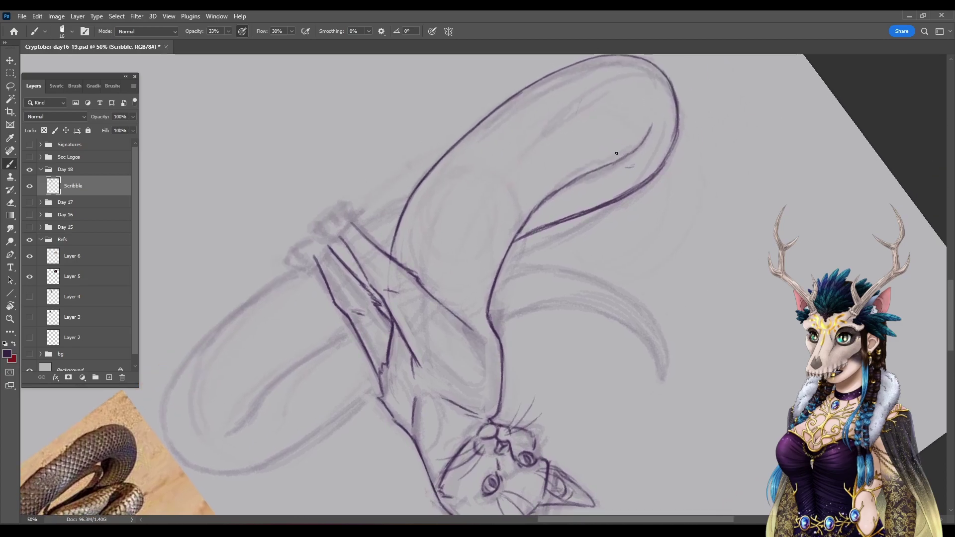
left_click_drag(614, 154, 576, 85)
left_click_drag(527, 142, 356, 226)
left_click_drag(365, 221, 245, 311)
Step: Outline the right coil's rounded end with a guide circle inside it and start its upper edge back toward the chest
left_click_drag(247, 377, 335, 277)
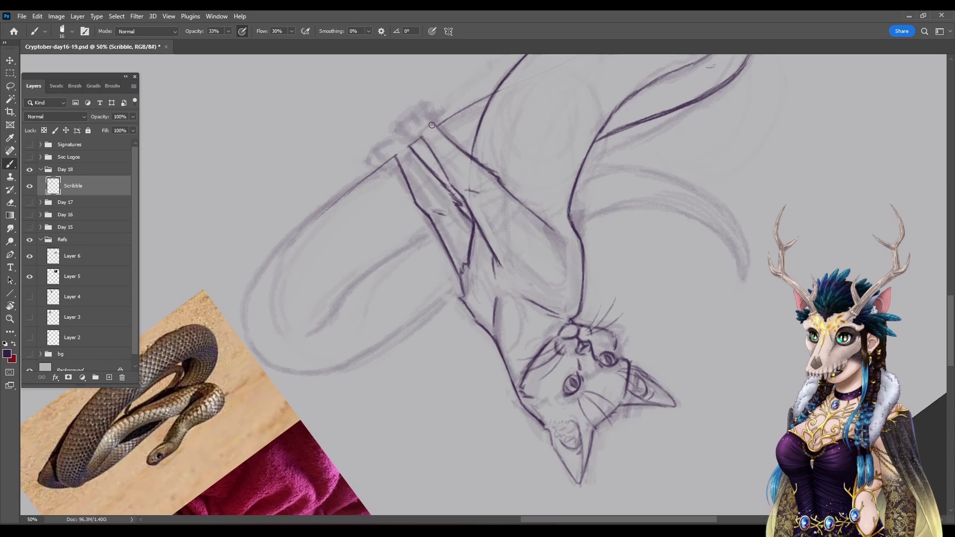
left_click_drag(303, 233, 363, 180)
mouse_move(280, 257)
left_mouse_down()
mouse_move(322, 213)
mouse_move(262, 284)
mouse_move(251, 313)
mouse_move(250, 335)
mouse_move(251, 323)
mouse_move(273, 365)
left_mouse_up()
mouse_move(272, 364)
left_mouse_down()
mouse_move(251, 309)
mouse_move(308, 339)
mouse_move(251, 323)
mouse_move(292, 368)
mouse_move(367, 340)
mouse_move(306, 358)
mouse_move(336, 367)
mouse_move(404, 299)
left_mouse_up()
left_click_drag(370, 334, 430, 280)
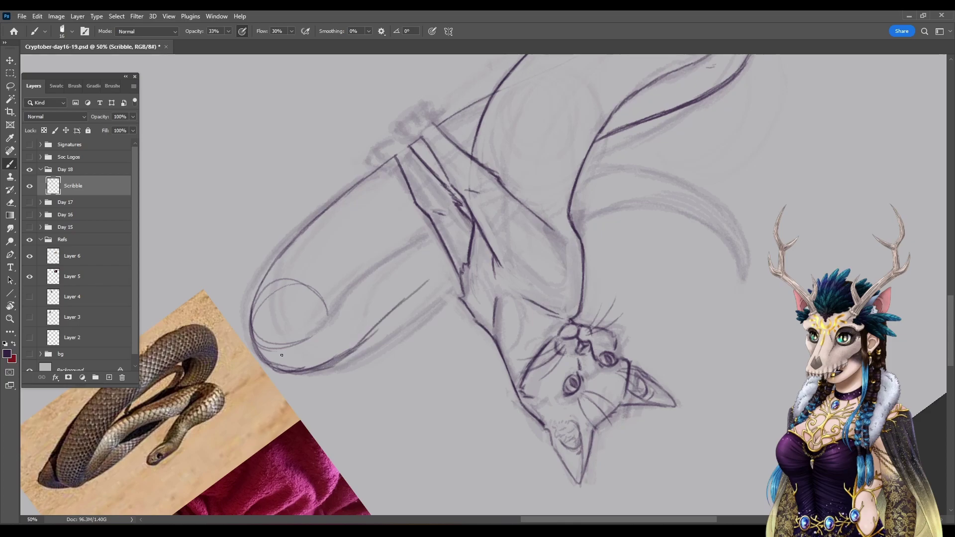
Step: Erase the overlong stroke on the right coil's upper edge, lightening the line near the coil's end
key("r")
left_click(149, 31)
key("b")
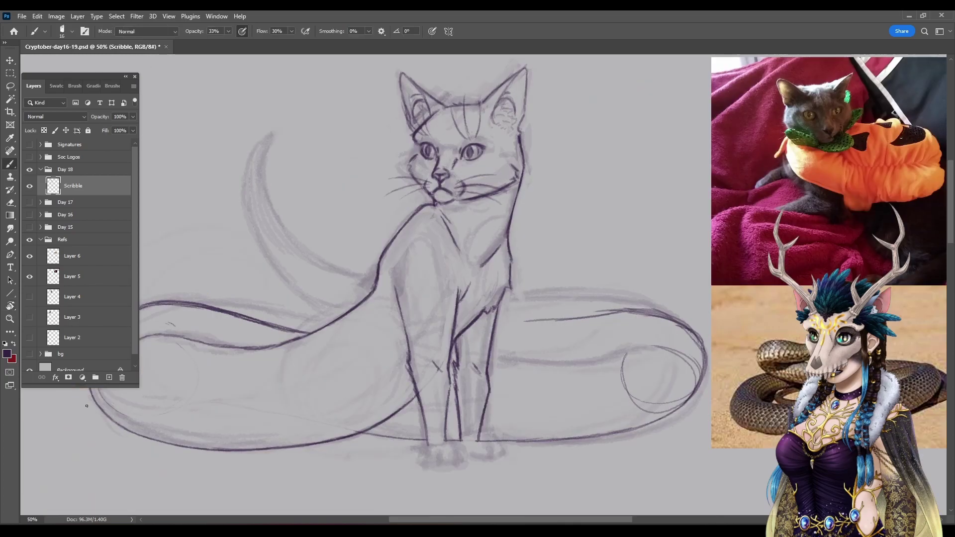
key("r")
left_click_drag(139, 237, 11, 207)
left_click(11, 204)
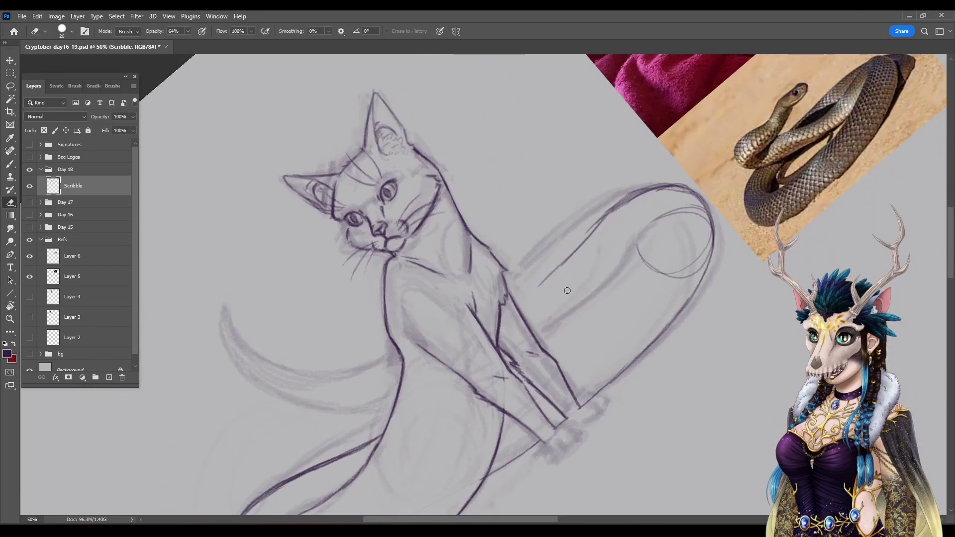
mouse_move(689, 200)
left_mouse_down()
mouse_move(610, 213)
mouse_move(583, 242)
mouse_move(660, 190)
left_mouse_up()
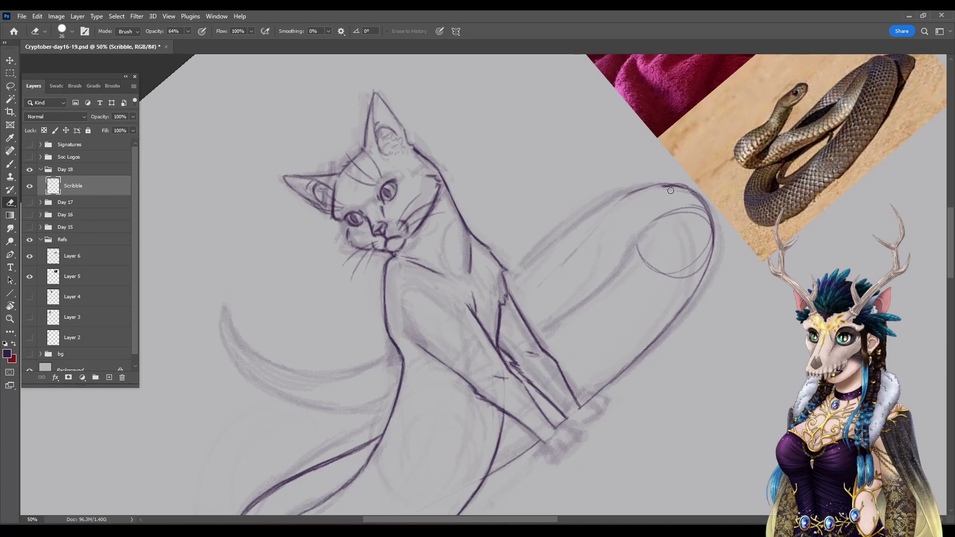
Step: Draw the right coil's inner fold line from the right foreleg up to the guide circle
left_click(11, 164)
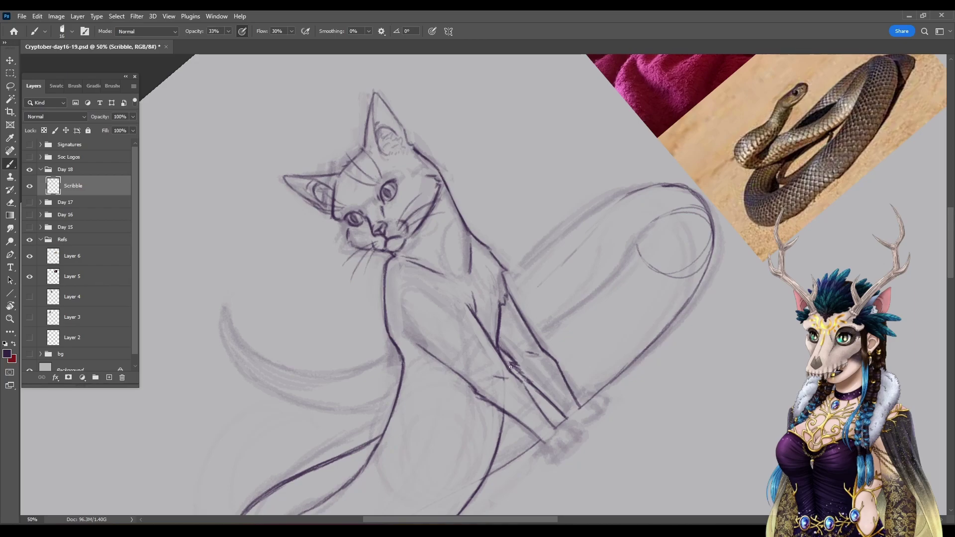
left_click_drag(546, 340, 580, 310)
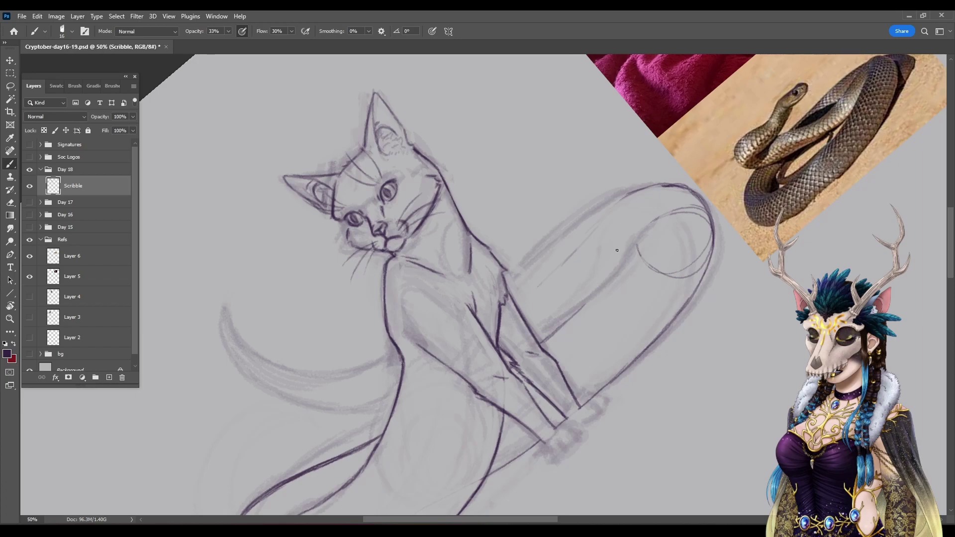
mouse_move(543, 339)
left_mouse_down()
mouse_move(597, 289)
mouse_move(562, 324)
mouse_move(590, 295)
left_mouse_up()
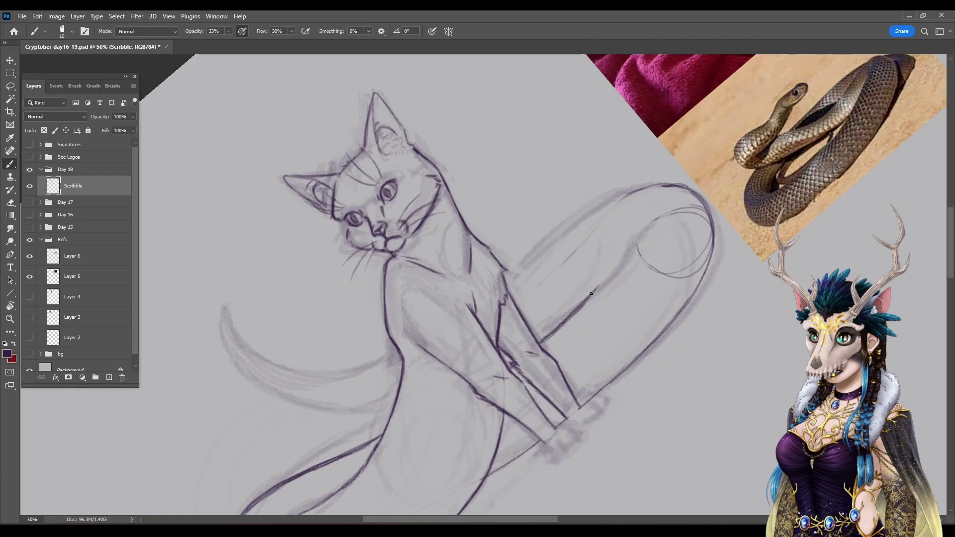
left_click_drag(635, 231, 648, 219)
left_click_drag(572, 386, 619, 345)
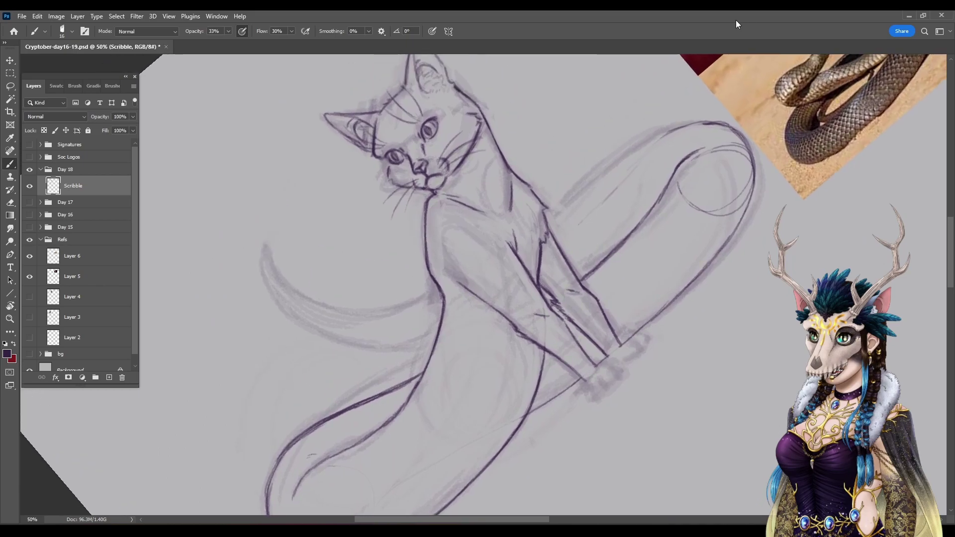
Step: Redraw the right coil's upper edge from its rounded end to the right foreleg, darkening it with overlapping strokes
key("r")
mouse_move(273, 181)
left_mouse_down()
mouse_move(289, 436)
mouse_move(640, 465)
left_mouse_up()
key("b")
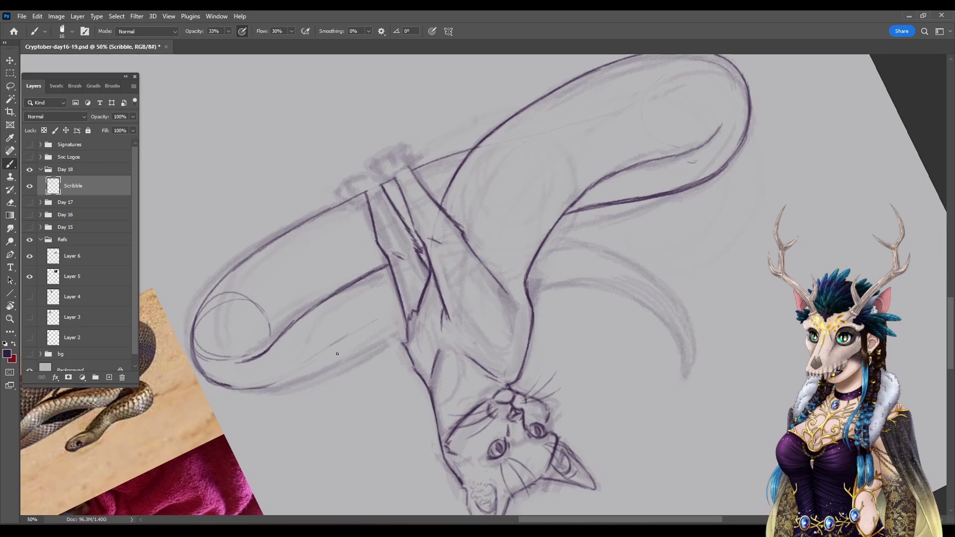
scroll(331, 353, "left", 3)
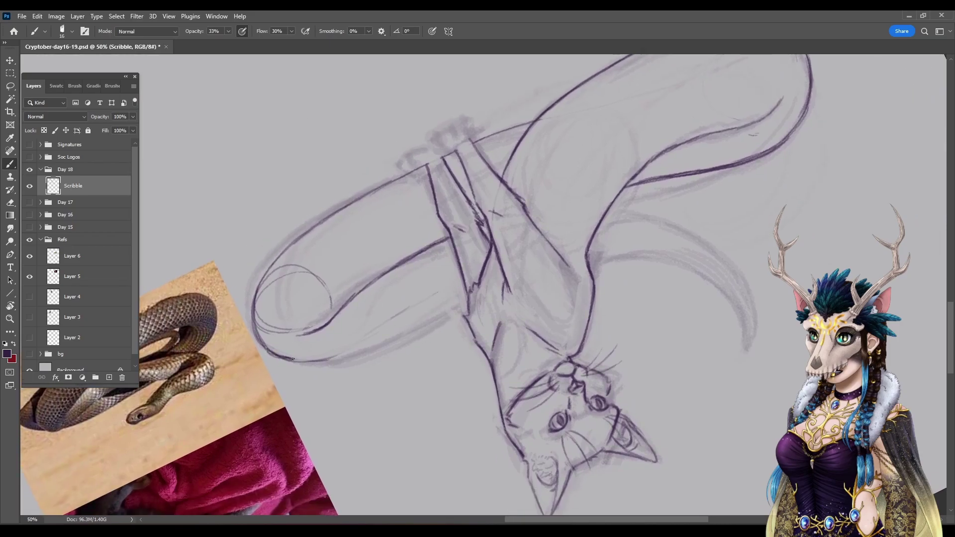
left_click_drag(326, 361, 393, 317)
left_click_drag(394, 315, 431, 291)
left_click_drag(366, 337, 454, 276)
left_click_drag(390, 314, 458, 274)
left_click_drag(365, 334, 413, 299)
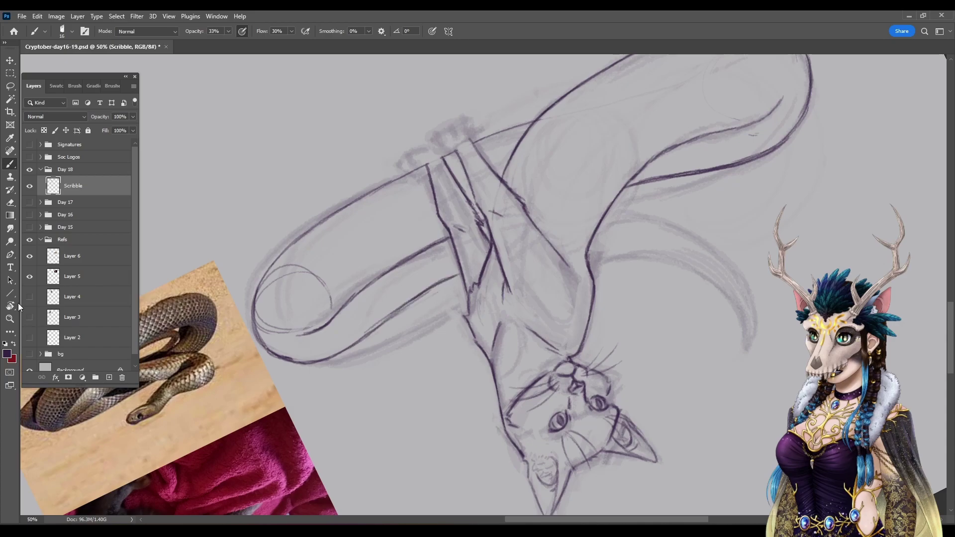
Step: Rotate the canvas and draw the raised tail's inner edge, facing the cat, from near the tip to the back
key("r")
mouse_move(300, 79)
left_mouse_down()
mouse_move(437, 463)
mouse_move(643, 377)
mouse_move(607, 314)
left_mouse_up()
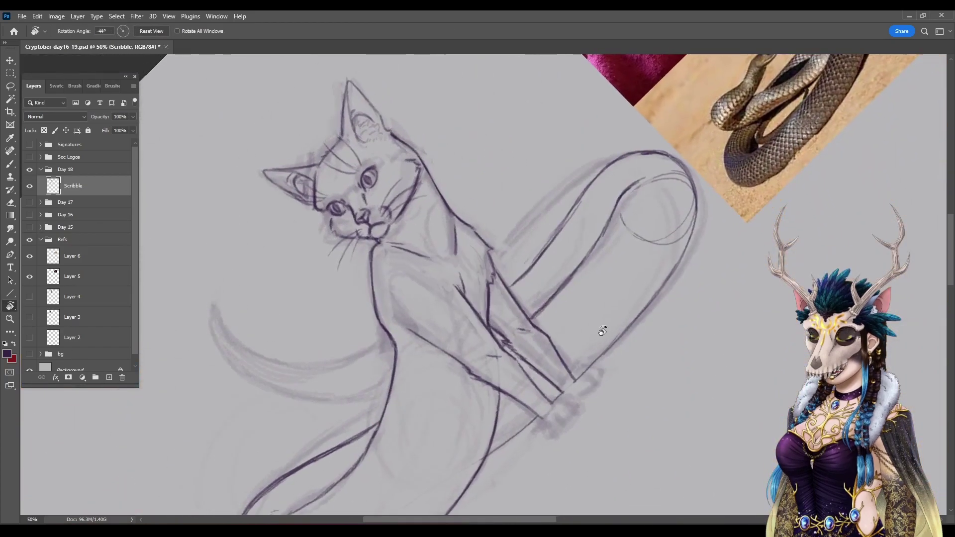
key("b")
left_click_drag(326, 386, 390, 341)
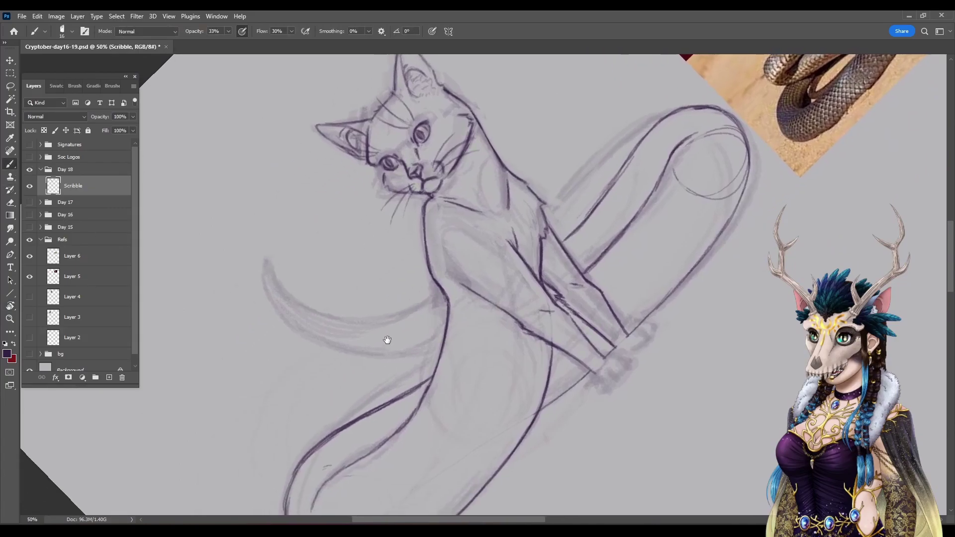
left_click_drag(291, 304, 342, 327)
left_click_drag(282, 297, 338, 325)
mouse_move(296, 311)
left_mouse_down()
mouse_move(322, 324)
mouse_move(391, 326)
left_mouse_up()
mouse_move(333, 329)
left_mouse_down()
mouse_move(385, 328)
mouse_move(313, 319)
mouse_move(366, 330)
mouse_move(316, 321)
mouse_move(400, 322)
mouse_move(350, 329)
mouse_move(427, 317)
mouse_move(389, 329)
mouse_move(444, 311)
left_mouse_up()
left_click_drag(573, 233, 558, 245)
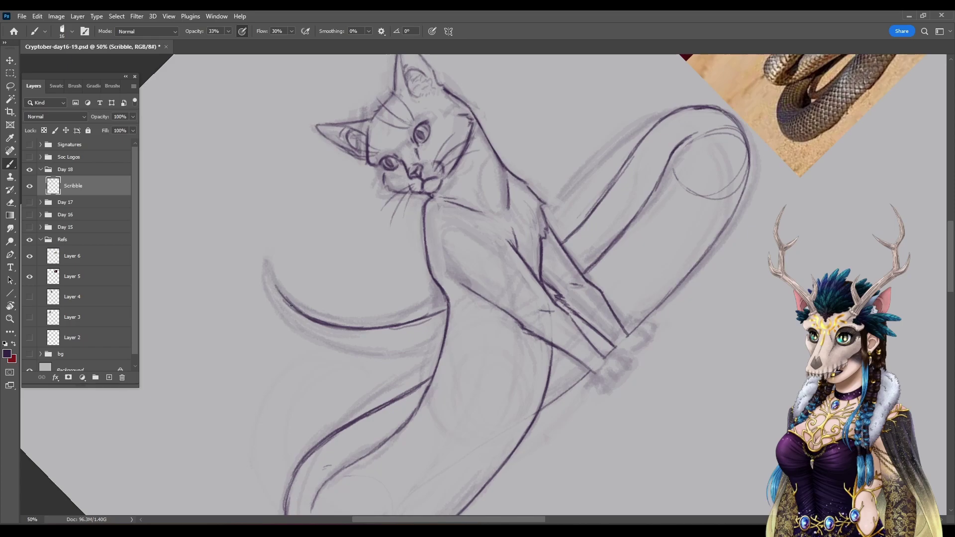
Step: Draw the tail's outer edge from the tip to the body and join both edges into a pointed tip
mouse_move(270, 284)
left_mouse_down()
mouse_move(303, 332)
mouse_move(387, 356)
left_mouse_up()
mouse_move(298, 332)
left_mouse_down()
mouse_move(367, 355)
mouse_move(331, 346)
mouse_move(442, 349)
left_mouse_up()
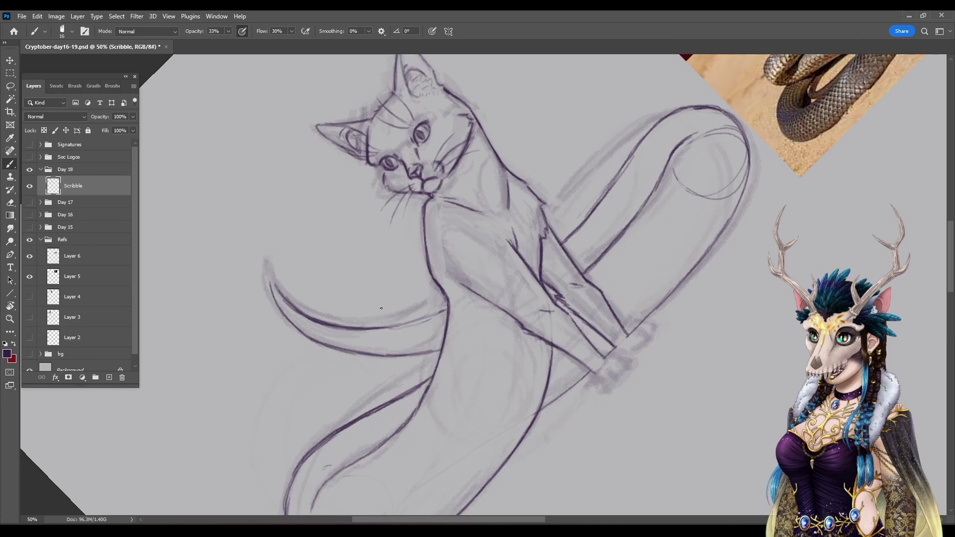
left_click_drag(381, 326, 443, 310)
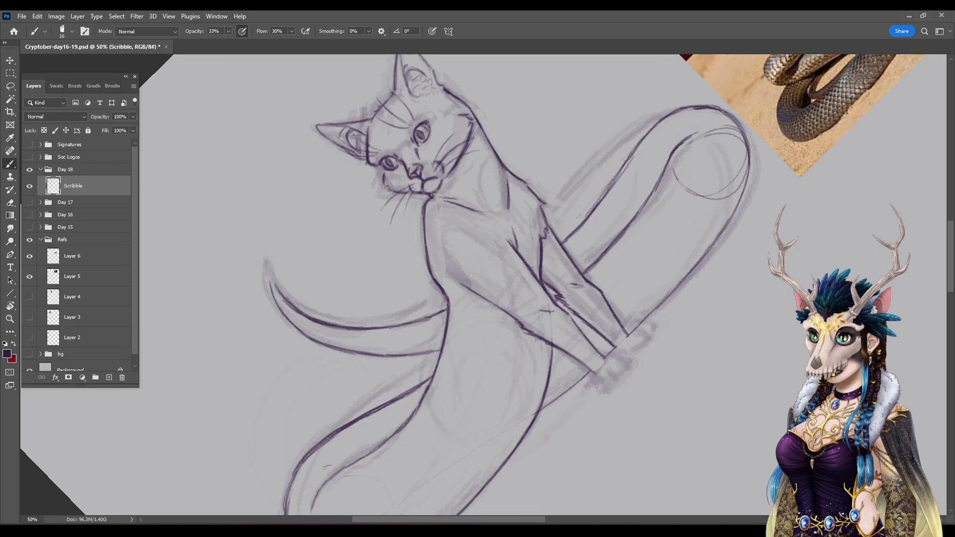
left_click_drag(269, 274, 272, 290)
left_click_drag(271, 269, 273, 291)
Step: Rotate the canvas and darken the tail's inner edge at its base and the right coil's upper edge beside the chest
left_click(10, 307)
left_click_drag(239, 104, 563, 236)
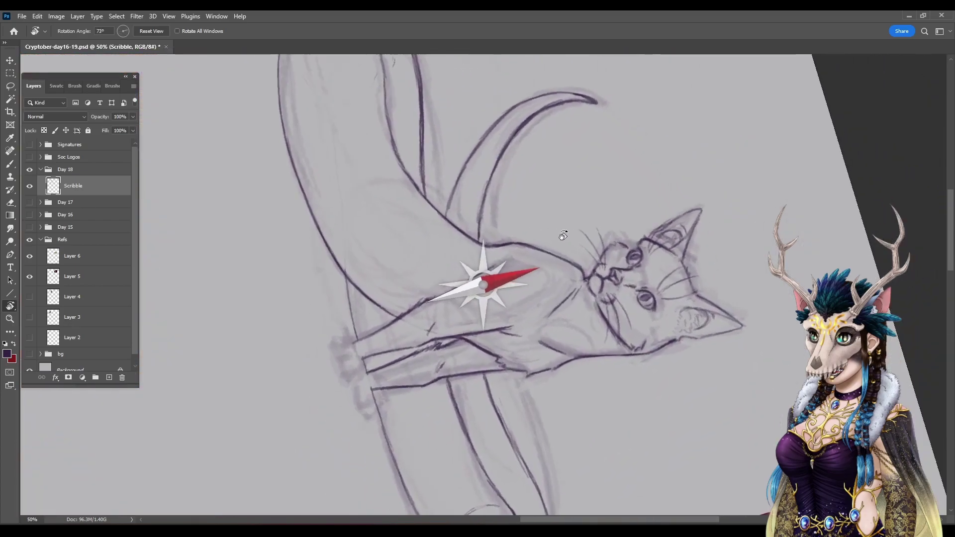
left_click_drag(555, 135, 353, 143)
key("b")
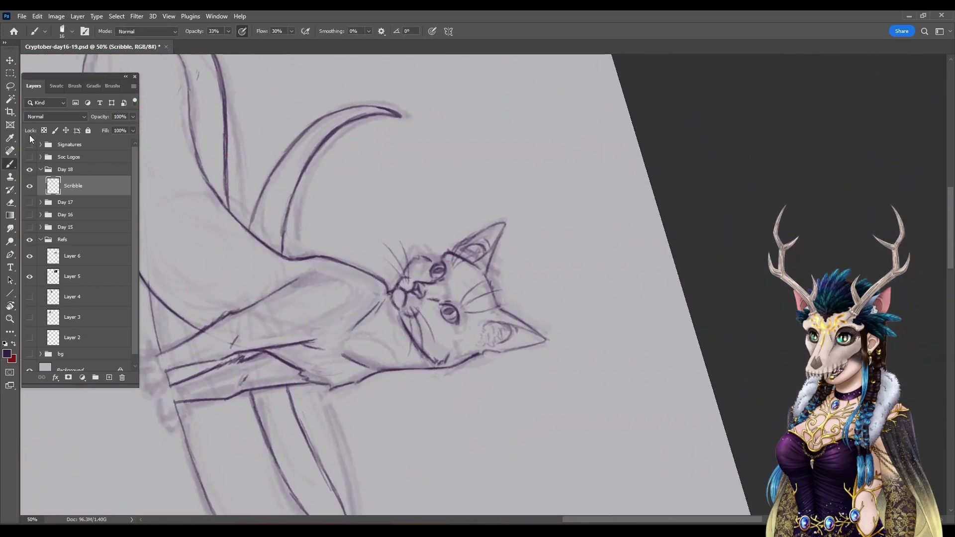
left_click_drag(300, 174, 281, 253)
left_click_drag(290, 385, 319, 458)
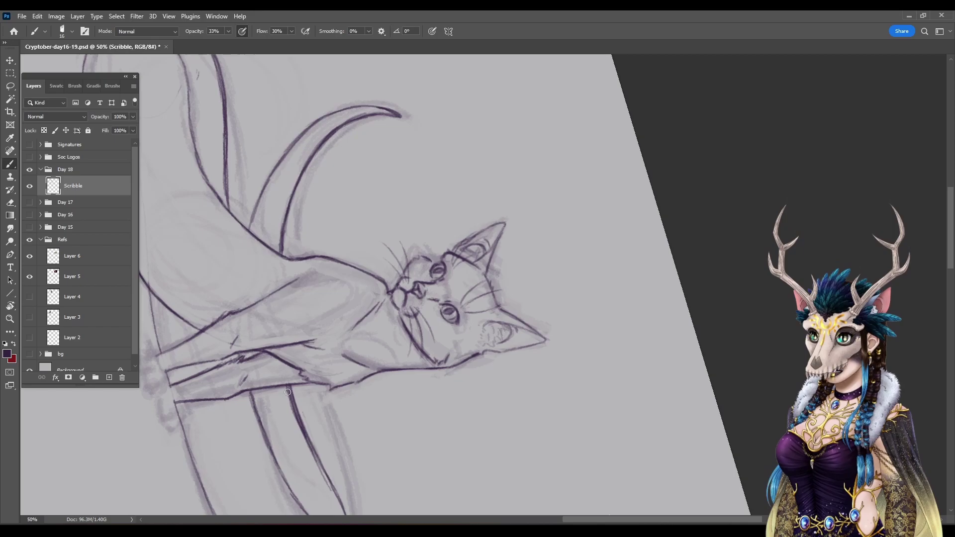
left_click_drag(287, 391, 313, 465)
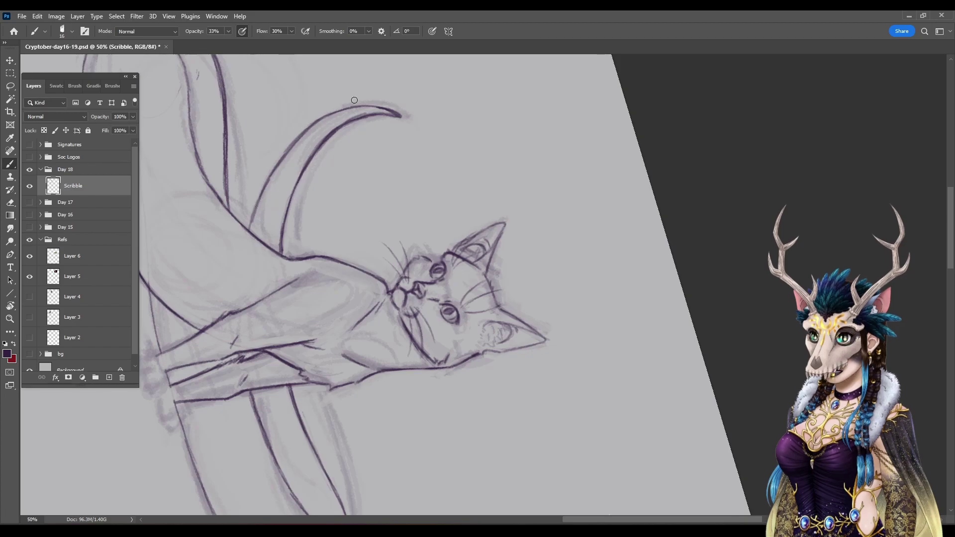
Step: Darken the tail's outer edge from its base up to the middle of the curve with overlapping strokes
left_click_drag(249, 235, 268, 177)
mouse_move(253, 210)
left_mouse_down()
mouse_move(281, 155)
mouse_move(314, 125)
left_mouse_up()
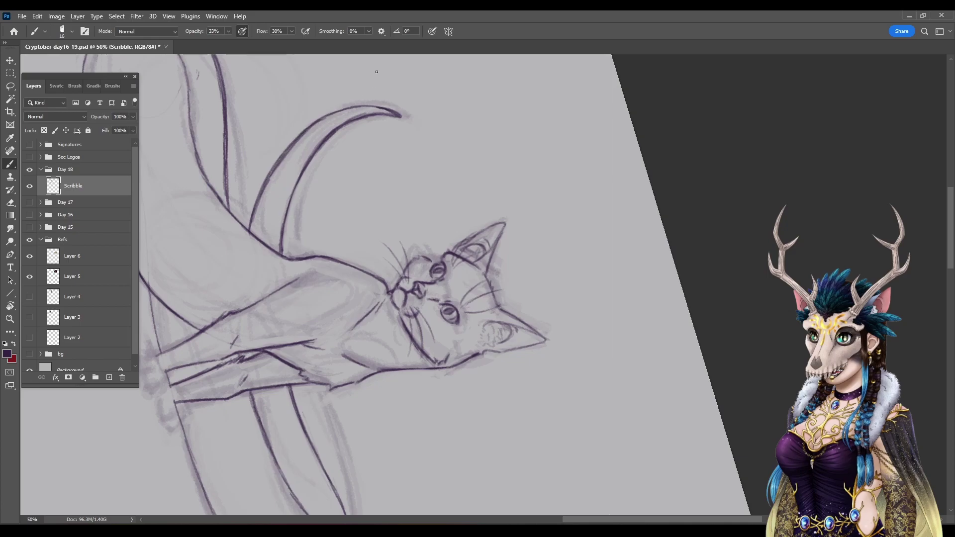
mouse_move(253, 222)
left_mouse_down()
mouse_move(268, 184)
mouse_move(324, 127)
mouse_move(308, 140)
left_mouse_up()
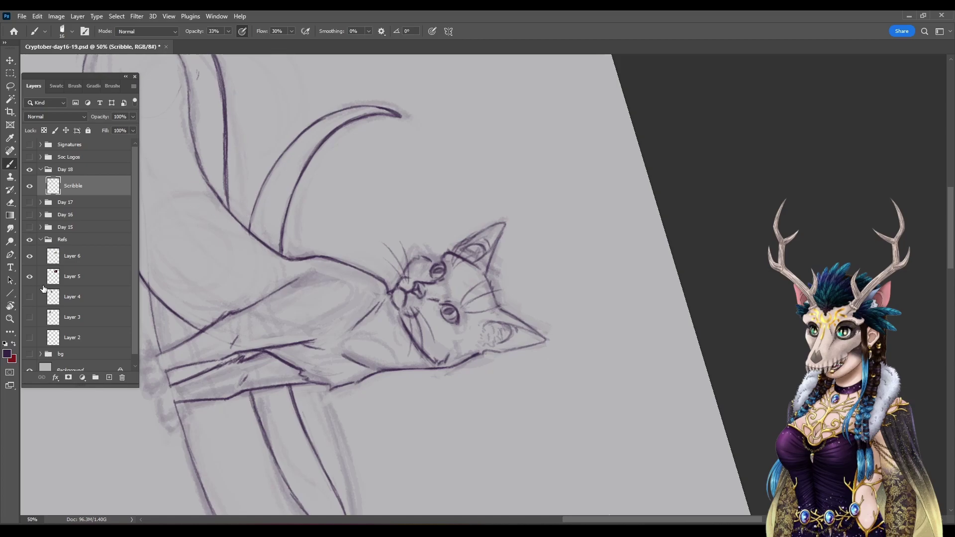
Step: Reset the canvas rotation and darken the lower lines of both forelegs, extending them down to the paws
key("r")
left_click(146, 33)
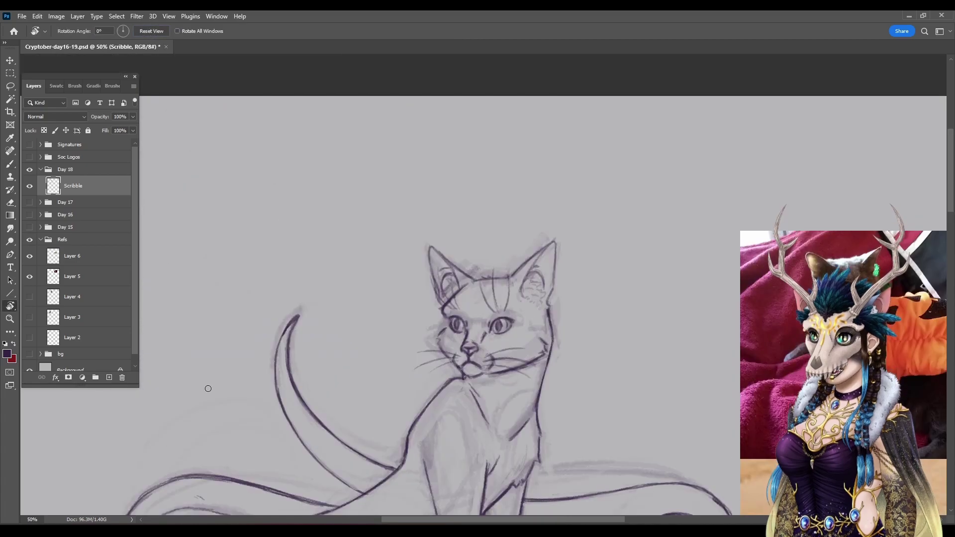
left_click_drag(567, 446, 440, 154)
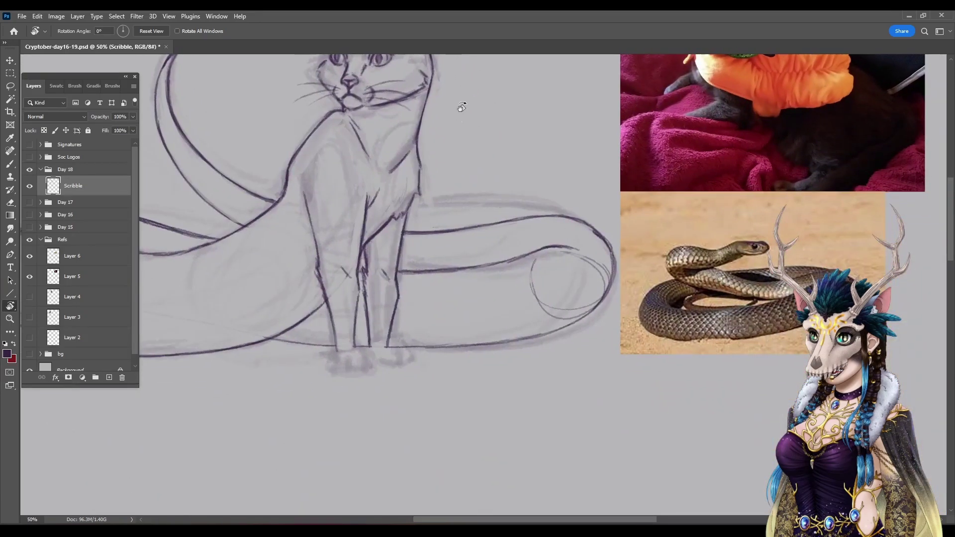
key("b")
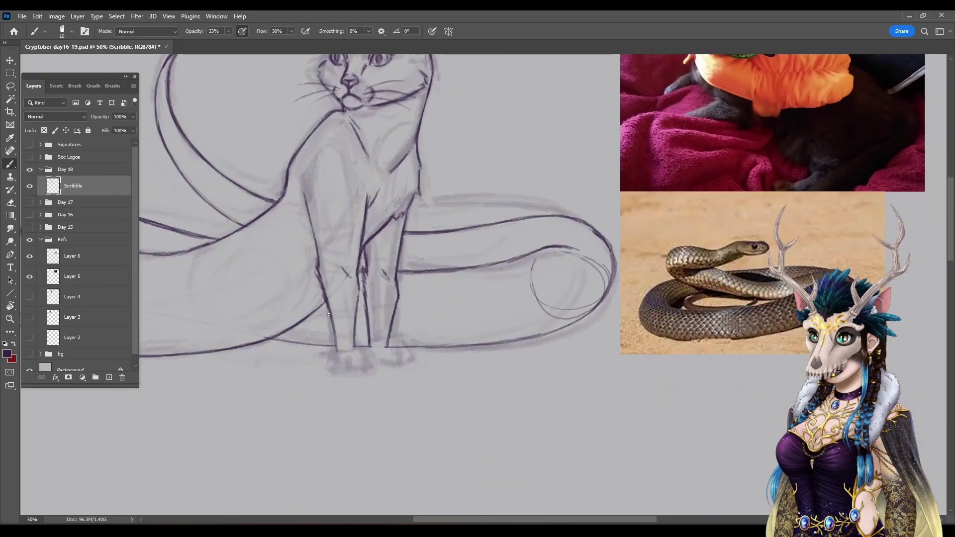
mouse_move(330, 317)
left_mouse_down()
mouse_move(334, 363)
mouse_move(358, 311)
mouse_move(355, 355)
mouse_move(369, 332)
mouse_move(370, 353)
mouse_move(388, 332)
mouse_move(385, 355)
left_mouse_up()
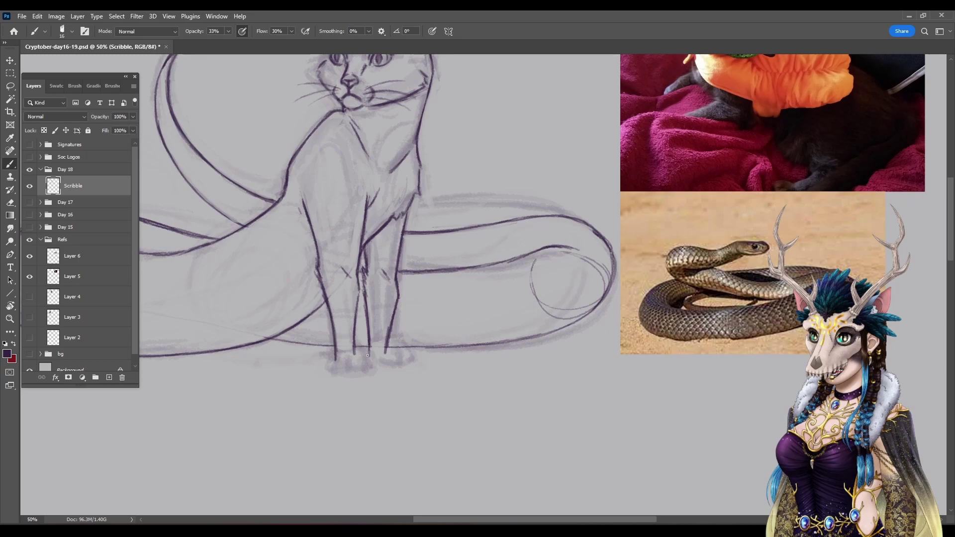
Step: Sketch the left front paw with rounded toes below the foreleg and start the right paw's inner toe
left_click_drag(367, 360, 374, 363)
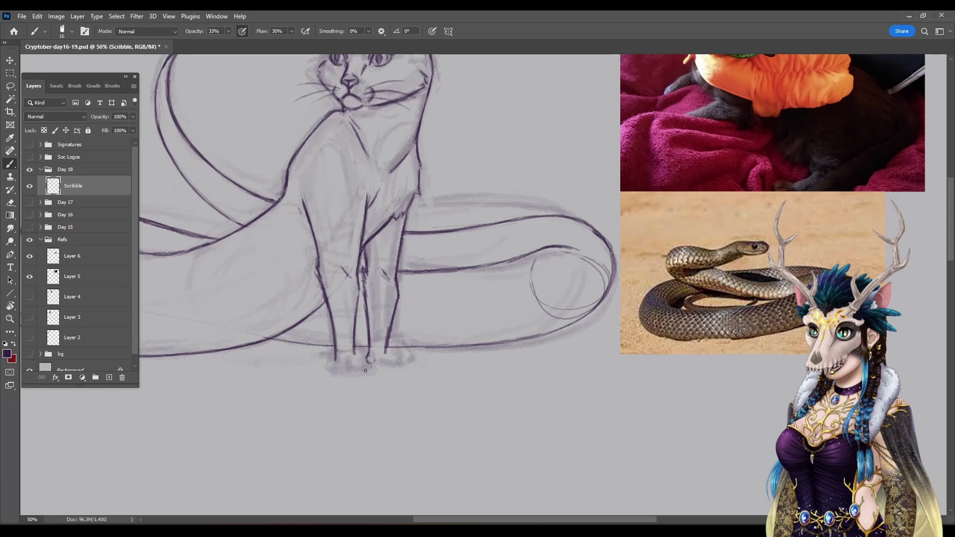
mouse_move(351, 360)
left_mouse_down()
mouse_move(355, 373)
mouse_move(336, 373)
left_mouse_up()
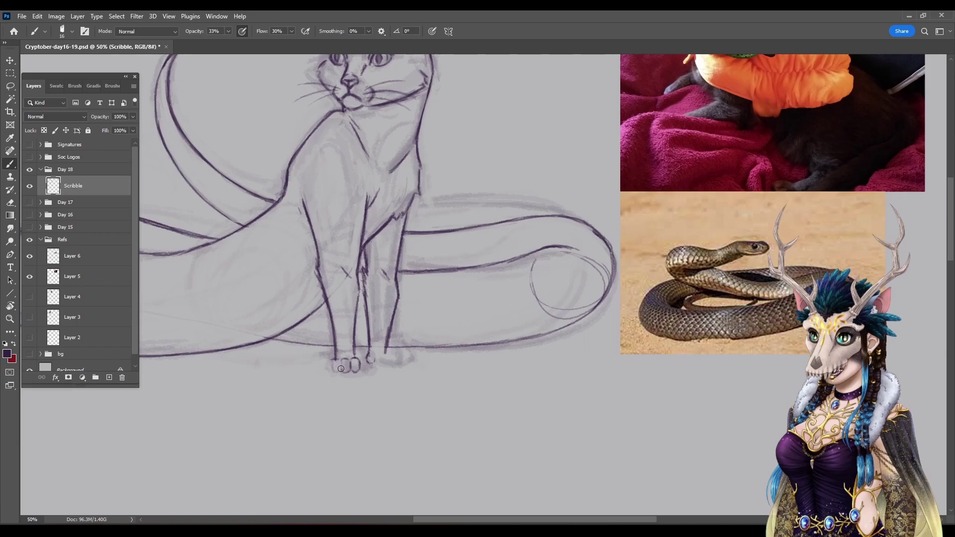
left_click_drag(351, 362, 354, 372)
left_click_drag(340, 362, 342, 371)
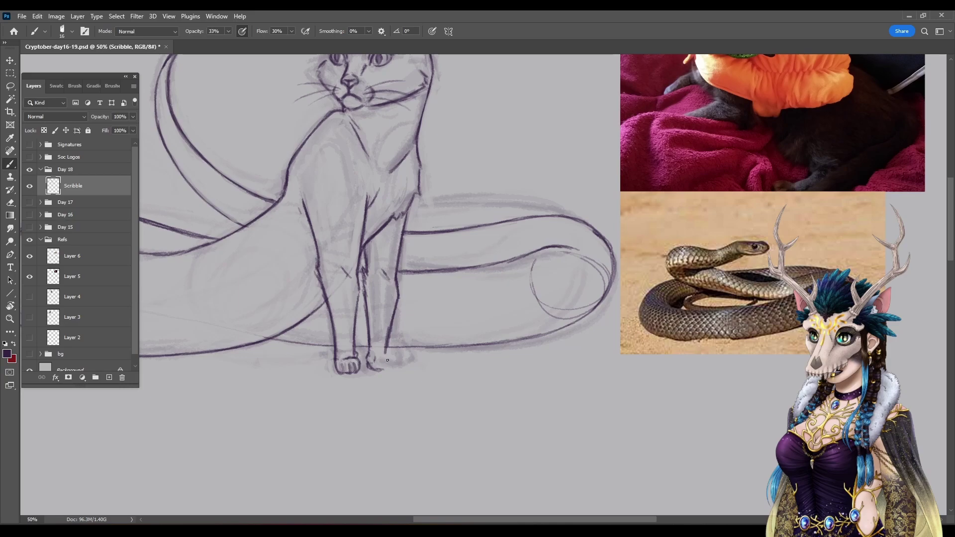
Step: Outline the right front paw with its toes and undo the last stray stroke
mouse_move(386, 359)
left_mouse_down()
mouse_move(393, 367)
mouse_move(381, 372)
left_mouse_up()
mouse_move(369, 352)
left_mouse_down()
mouse_move(370, 365)
mouse_move(389, 368)
left_mouse_up()
key("ctrl+z")
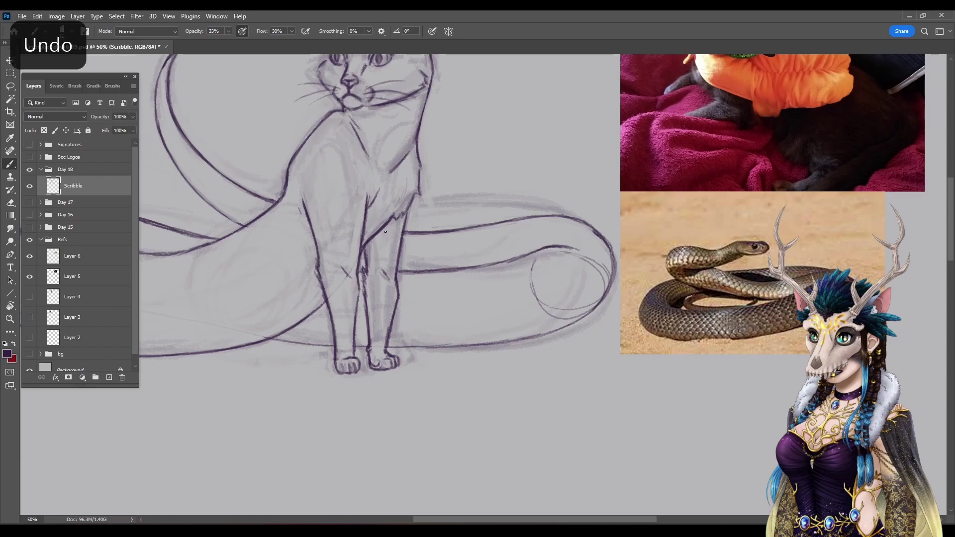
key("z")
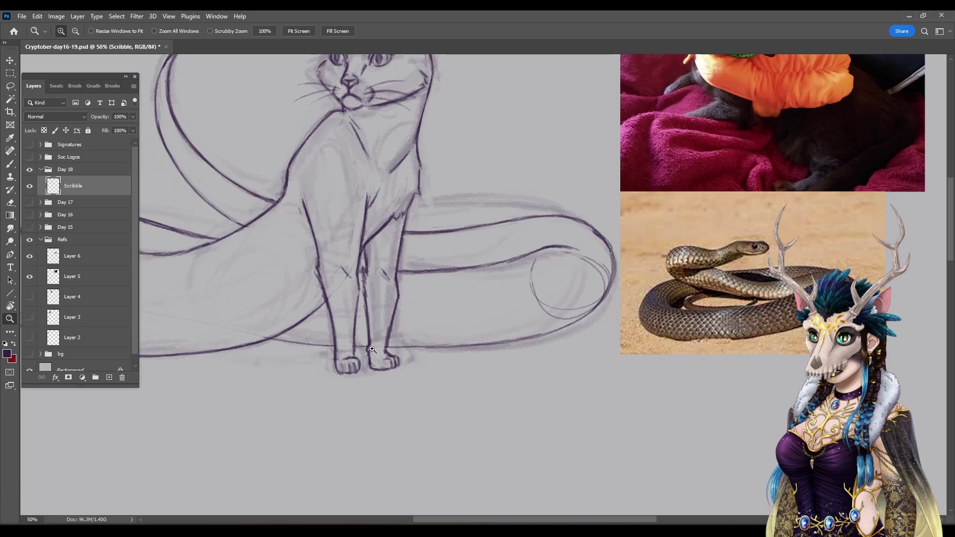
left_click(10, 164)
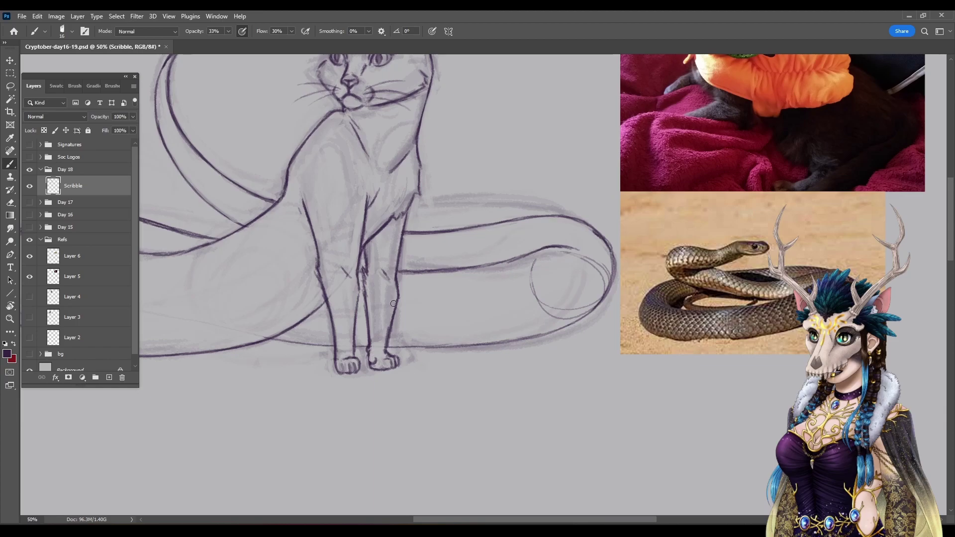
Step: Fill the cat's forehead with small overlapping snake scales, from between the ears down toward the bridge of the nose
mouse_move(393, 303)
left_mouse_down()
mouse_move(443, 358)
mouse_move(454, 401)
left_mouse_up()
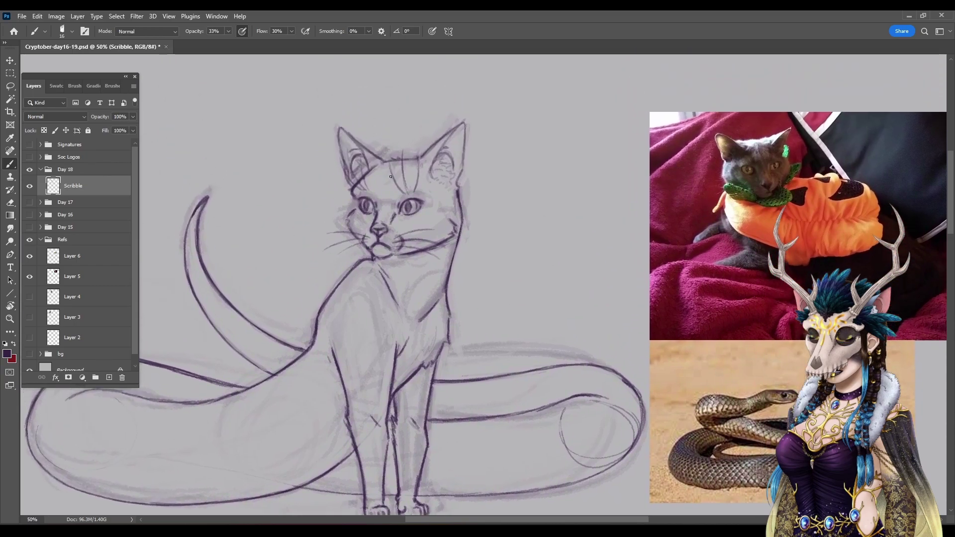
mouse_move(420, 180)
left_mouse_down()
mouse_move(466, 152)
mouse_move(458, 198)
left_mouse_up()
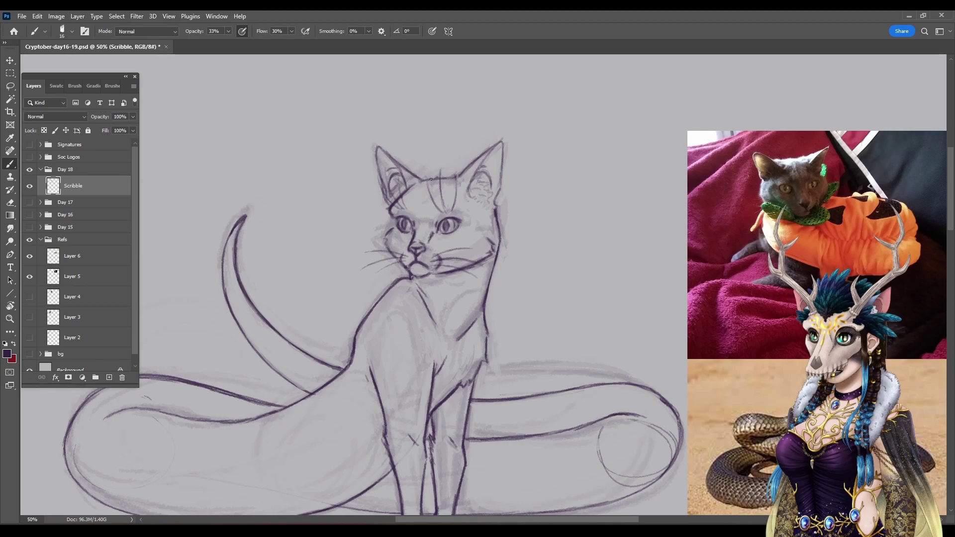
mouse_move(312, 350)
left_mouse_down()
mouse_move(220, 299)
mouse_move(233, 302)
left_mouse_up()
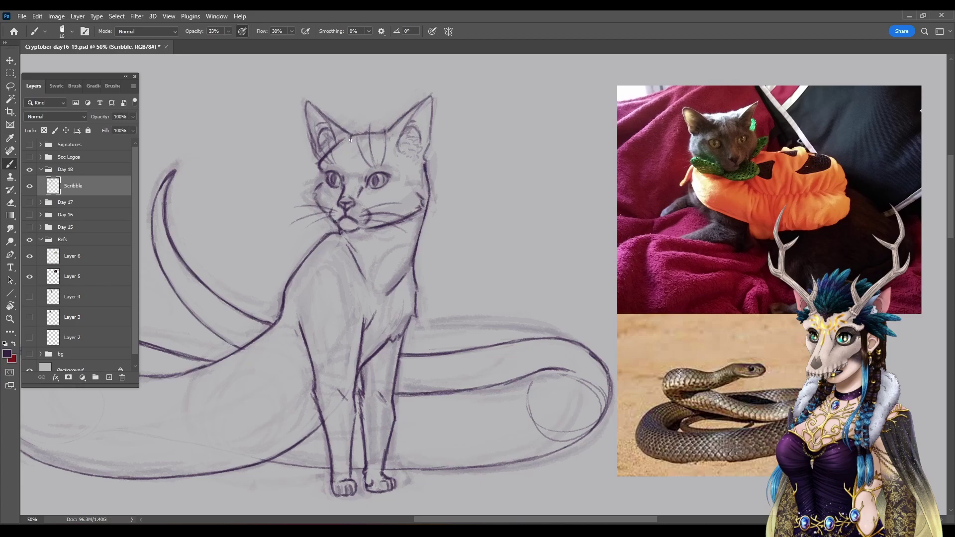
left_click_drag(360, 136, 383, 136)
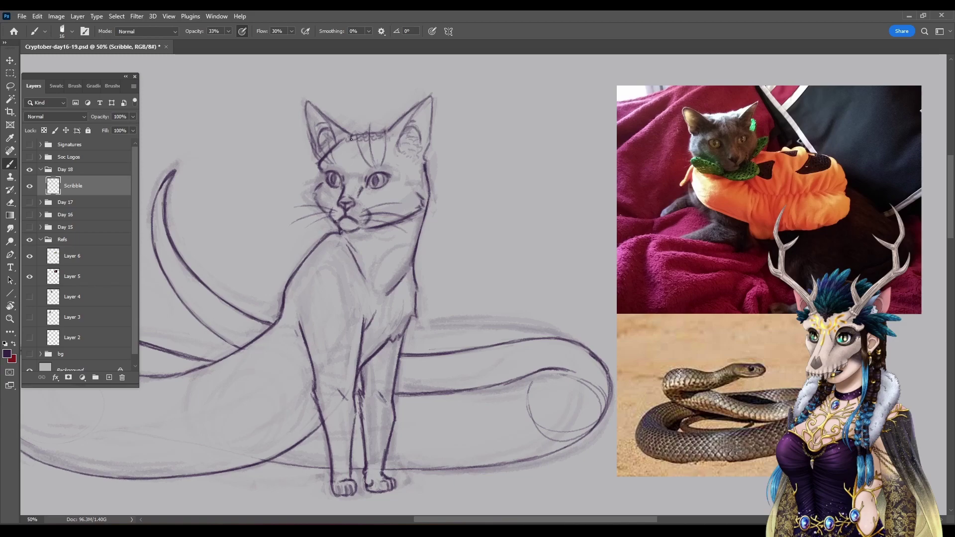
left_click_drag(357, 144, 377, 139)
mouse_move(365, 146)
left_mouse_down()
mouse_move(341, 148)
mouse_move(351, 154)
mouse_move(393, 139)
mouse_move(340, 155)
mouse_move(377, 156)
mouse_move(369, 161)
left_mouse_up()
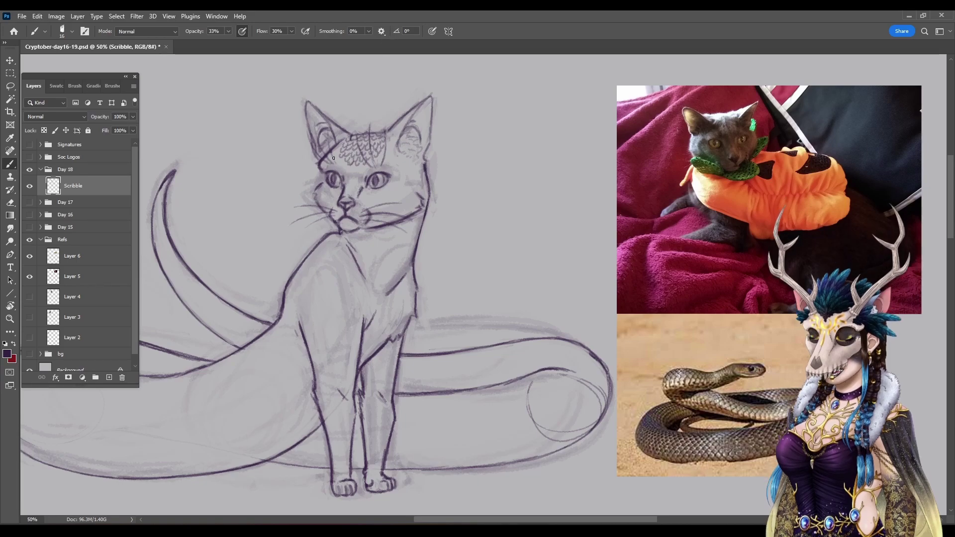
left_click_drag(342, 158, 348, 163)
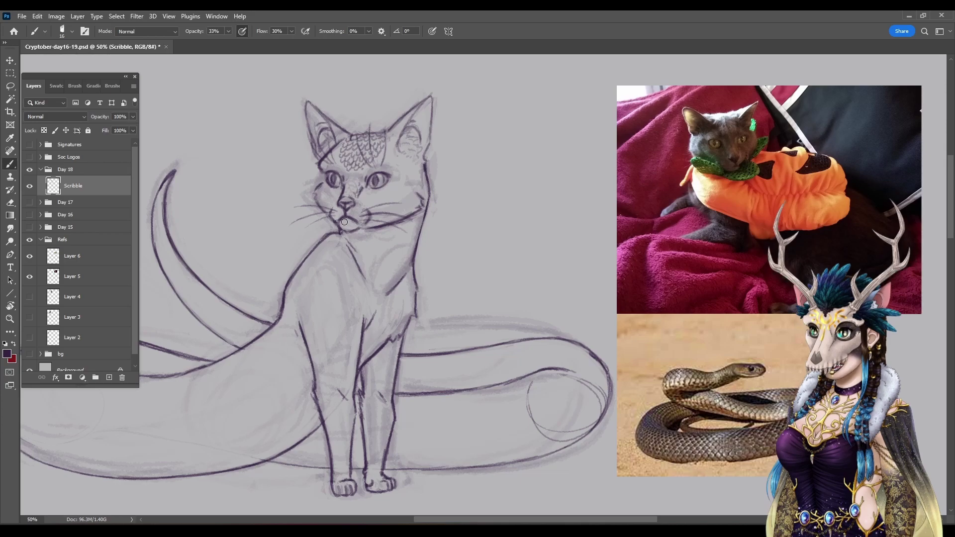
mouse_move(416, 526)
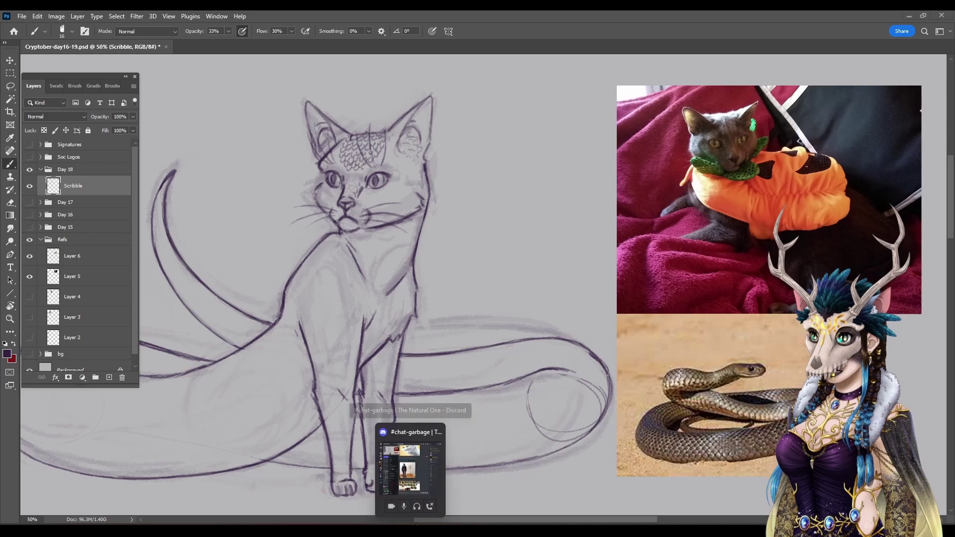
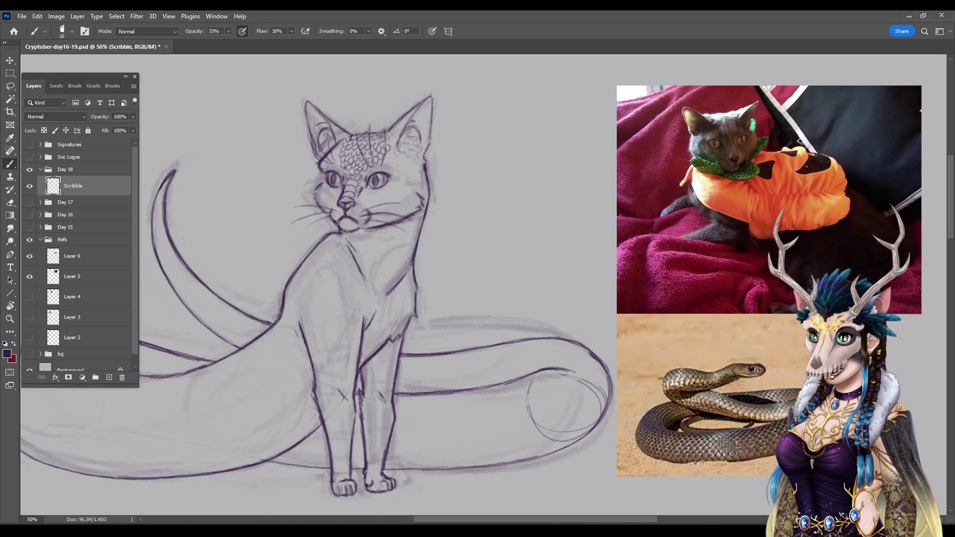
Step: Sketch small overlapping scales at the edge of the cat's forehead and across its far cheek beneath the ear
left_click_drag(338, 160, 342, 170)
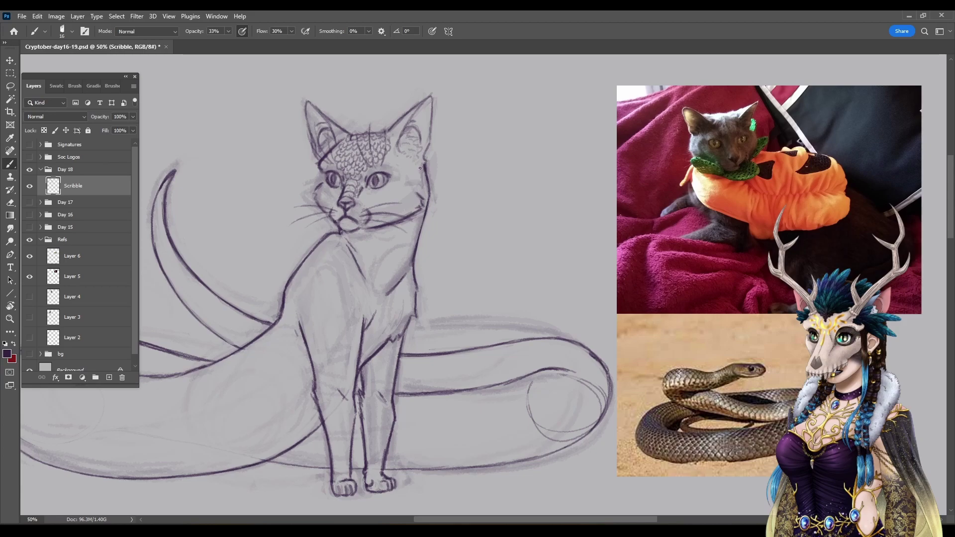
mouse_move(420, 167)
left_mouse_down()
mouse_move(403, 182)
mouse_move(426, 182)
left_mouse_up()
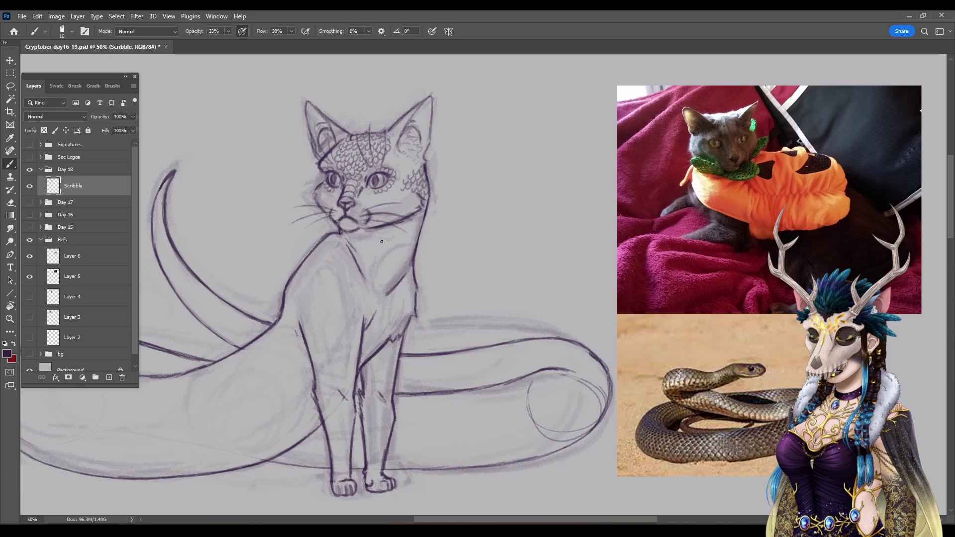
Step: Sketch a column of wide, curved belly plates from below the chin down the cat's throat and chest
mouse_move(367, 235)
left_mouse_down()
mouse_move(414, 218)
mouse_move(357, 239)
mouse_move(397, 249)
mouse_move(412, 224)
mouse_move(386, 237)
mouse_move(363, 229)
mouse_move(373, 257)
mouse_move(360, 252)
mouse_move(395, 269)
mouse_move(408, 244)
mouse_move(374, 248)
mouse_move(358, 237)
mouse_move(386, 252)
mouse_move(386, 237)
mouse_move(383, 250)
mouse_move(407, 245)
mouse_move(362, 231)
mouse_move(414, 218)
left_mouse_up()
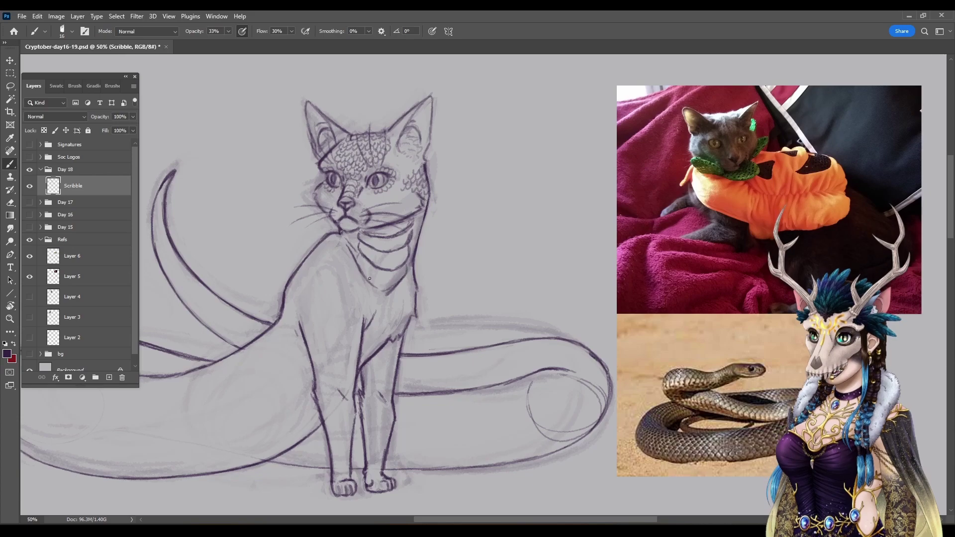
mouse_move(388, 290)
left_mouse_down()
mouse_move(368, 281)
mouse_move(376, 286)
left_mouse_up()
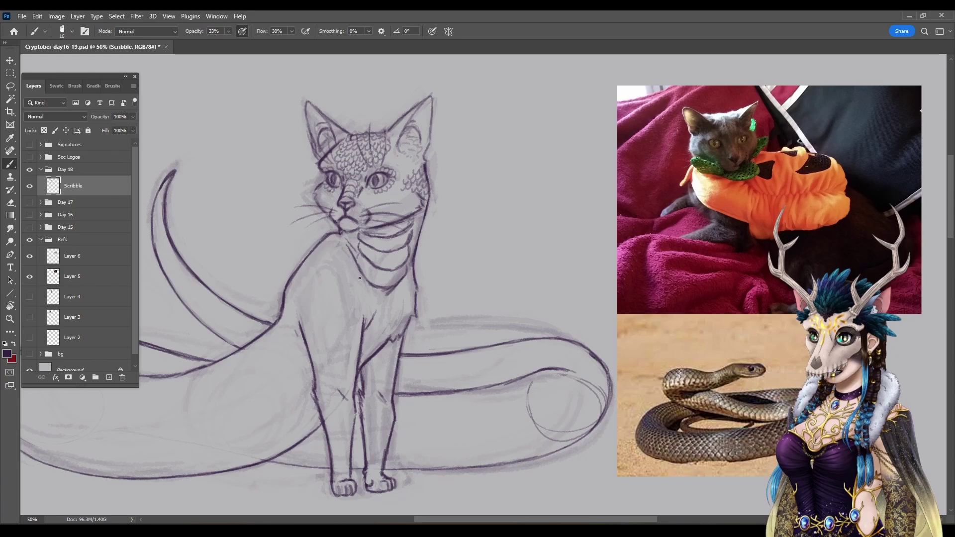
mouse_move(358, 270)
left_mouse_down()
mouse_move(399, 285)
mouse_move(388, 300)
mouse_move(401, 280)
mouse_move(390, 300)
mouse_move(402, 278)
mouse_move(386, 302)
left_mouse_up()
mouse_move(367, 302)
left_mouse_down()
mouse_move(393, 310)
mouse_move(371, 318)
mouse_move(399, 310)
mouse_move(376, 329)
mouse_move(386, 324)
left_mouse_up()
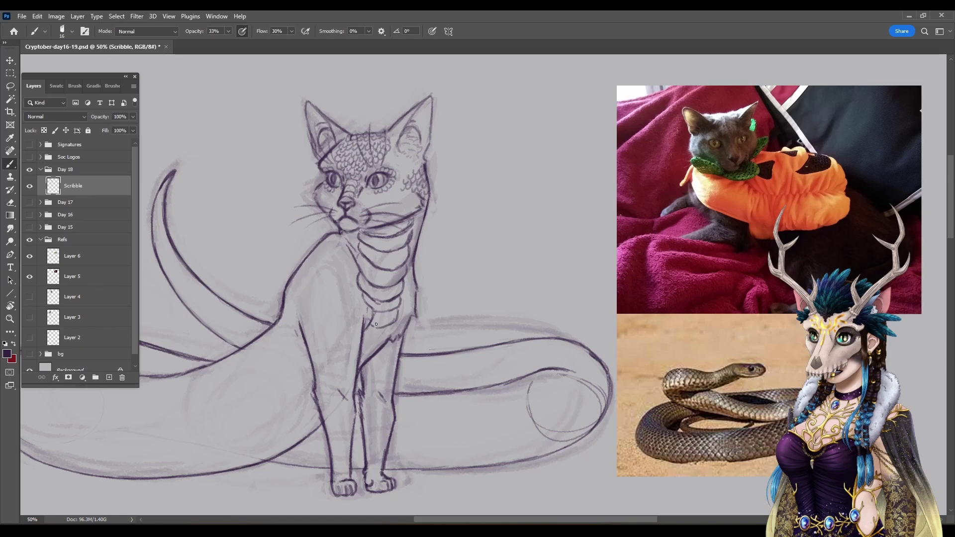
mouse_move(391, 329)
left_mouse_down()
mouse_move(368, 343)
mouse_move(377, 354)
mouse_move(364, 368)
left_mouse_up()
Step: Continue the wide belly plates behind the near front leg, curving down to the underside of the snake body
left_click_drag(337, 380, 465, 335)
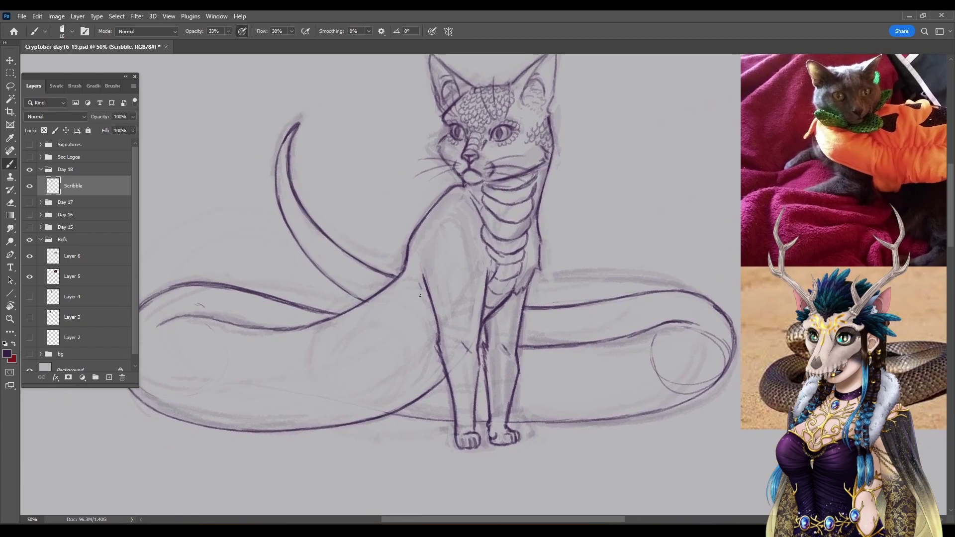
mouse_move(440, 363)
left_mouse_down()
mouse_move(411, 351)
mouse_move(412, 363)
mouse_move(415, 341)
mouse_move(442, 339)
mouse_move(426, 340)
mouse_move(424, 327)
mouse_move(440, 320)
mouse_move(431, 343)
mouse_move(432, 321)
mouse_move(413, 339)
left_mouse_up()
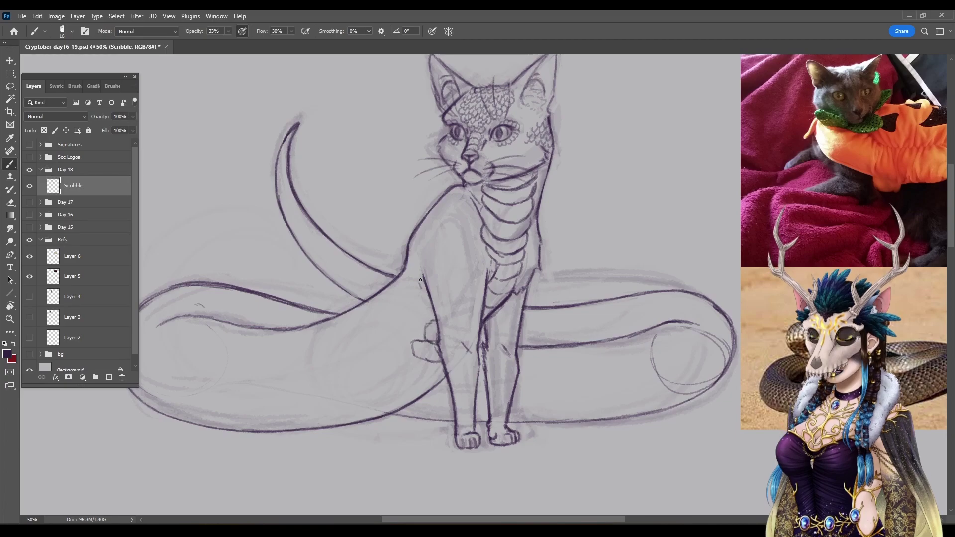
mouse_move(412, 357)
left_mouse_down()
mouse_move(400, 358)
mouse_move(400, 369)
mouse_move(420, 383)
mouse_move(443, 377)
left_mouse_up()
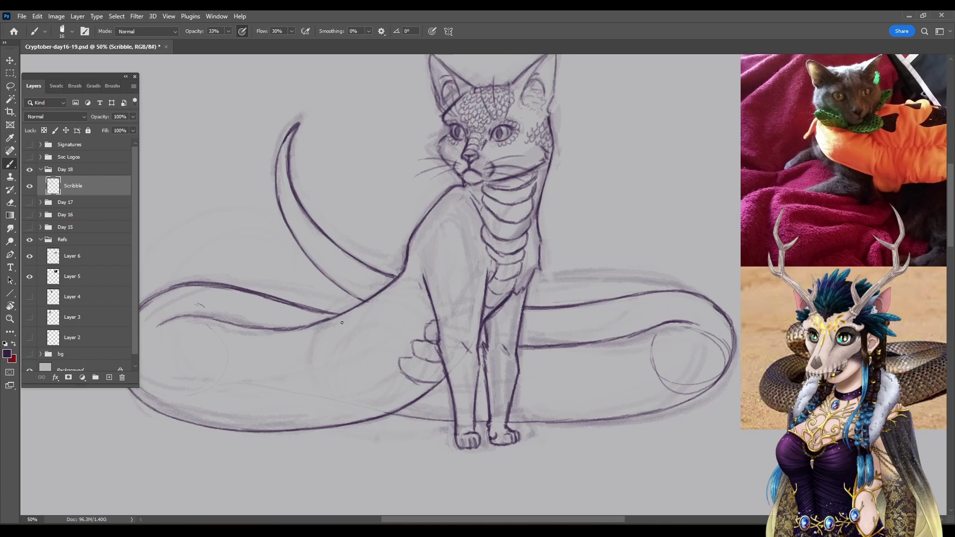
left_click_drag(383, 388, 426, 395)
left_click_drag(385, 391, 401, 372)
left_click_drag(400, 409, 370, 397)
key("ctrl+z")
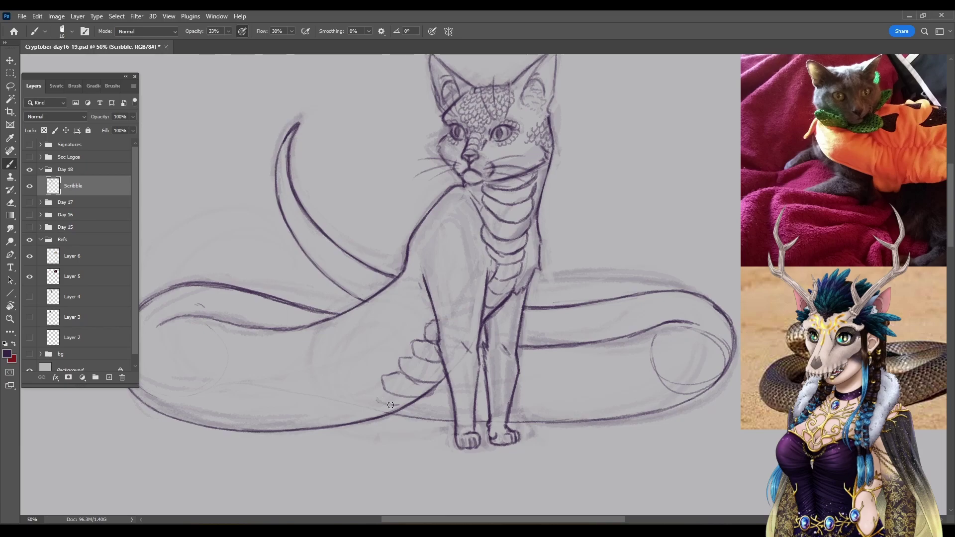
mouse_move(396, 410)
left_mouse_down()
mouse_move(367, 399)
mouse_move(388, 409)
left_mouse_up()
left_click_drag(369, 402, 399, 413)
left_click_drag(399, 411, 427, 389)
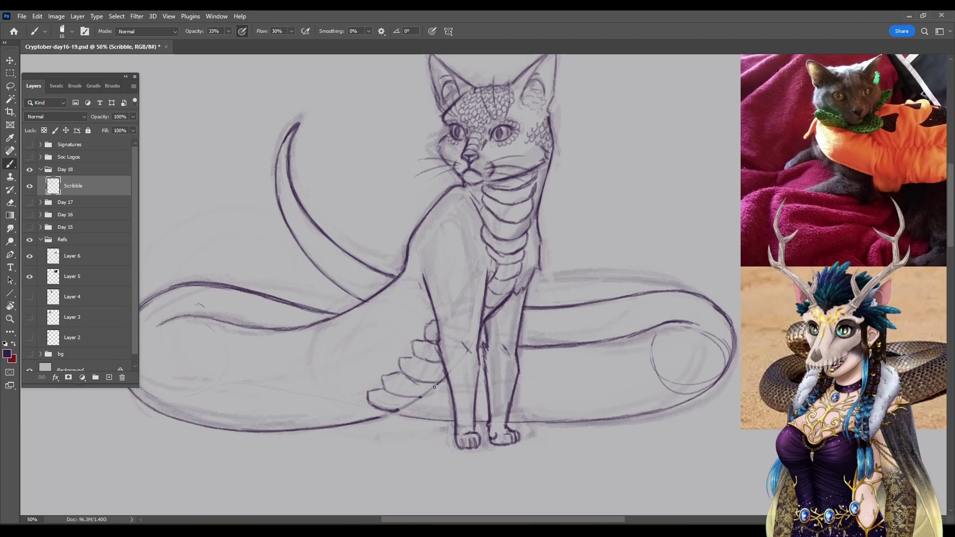
left_click_drag(412, 404, 394, 414)
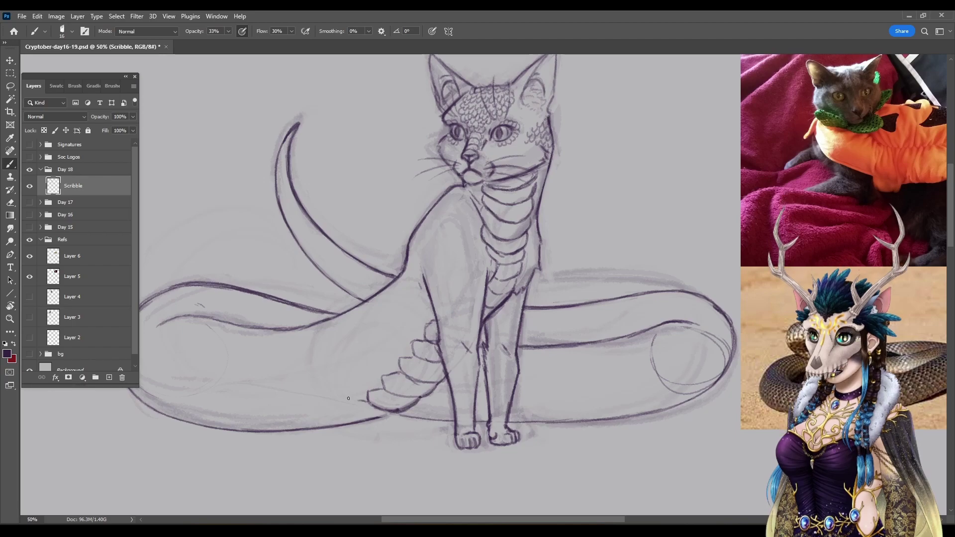
Step: Taper the belly plates along the body's lower edge and start small scales beside the upper plates behind the leg
left_click_drag(350, 408, 381, 418)
mouse_move(327, 421)
left_mouse_down()
mouse_move(296, 426)
mouse_move(307, 429)
mouse_move(309, 414)
mouse_move(323, 421)
mouse_move(267, 429)
mouse_move(295, 425)
left_mouse_up()
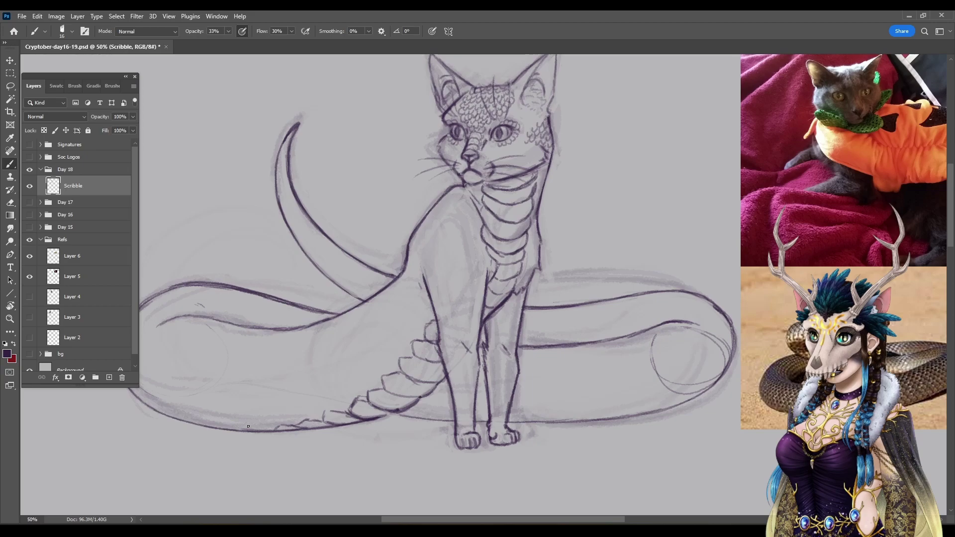
left_click_drag(264, 429, 262, 431)
left_click_drag(415, 325, 411, 341)
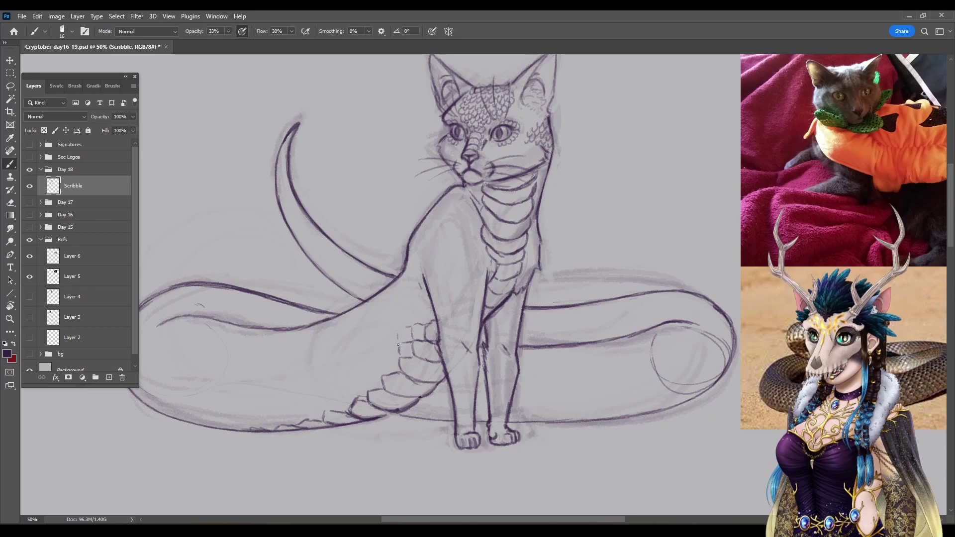
Step: Hide the sketch and show reference layers 2 to 4, examine the Stollwurm engraving's scales, and restore the original layer visibility
left_click_drag(388, 252, 388, 405)
left_click_drag(29, 297, 30, 338)
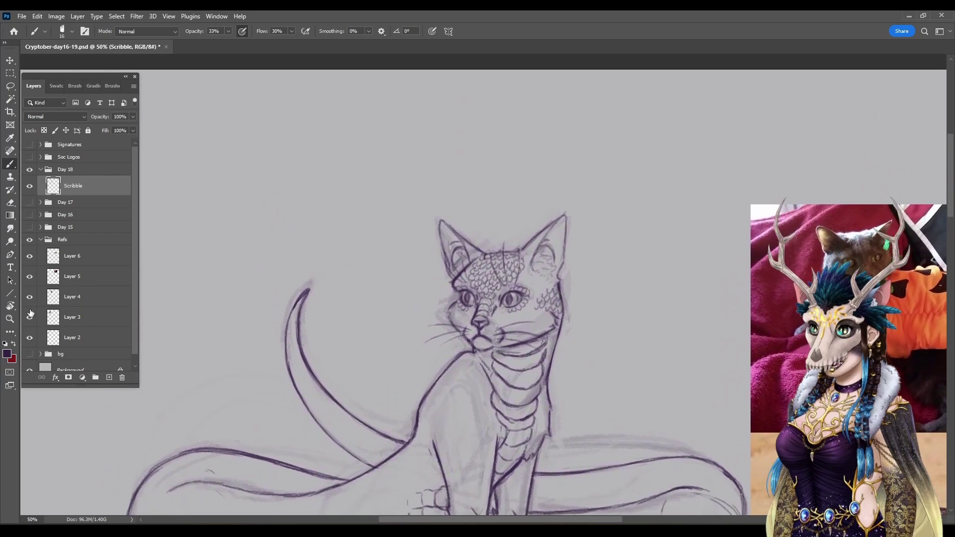
left_click(30, 187)
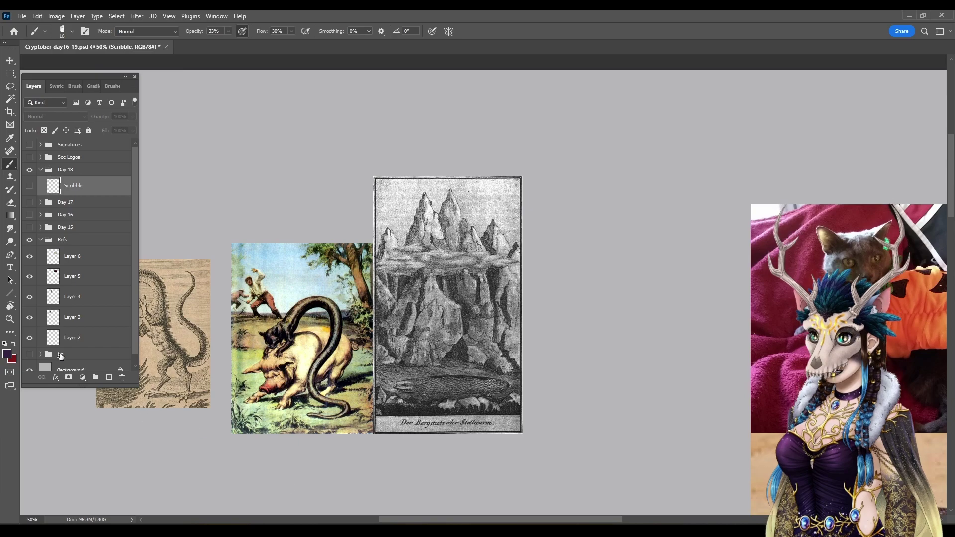
left_click(9, 319)
left_click_drag(382, 369, 523, 393)
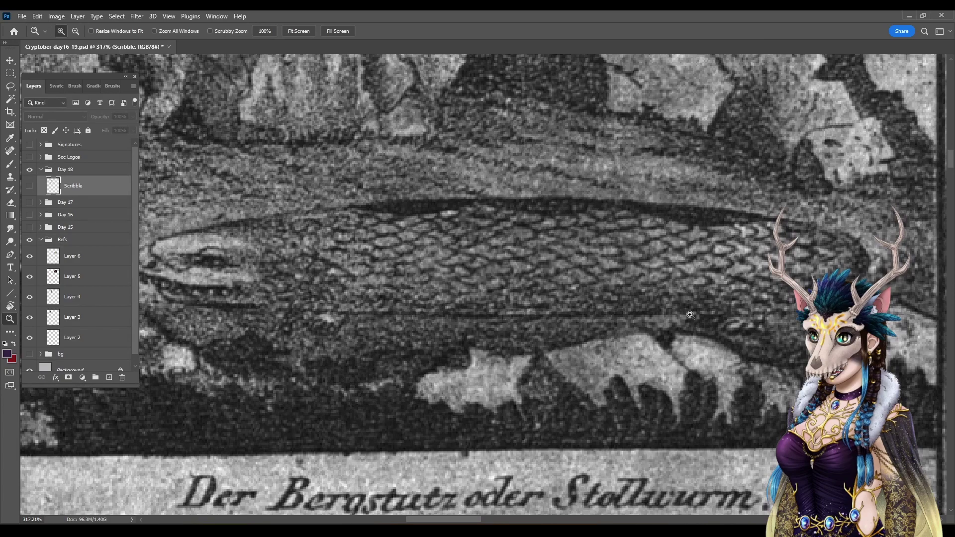
left_click(300, 31)
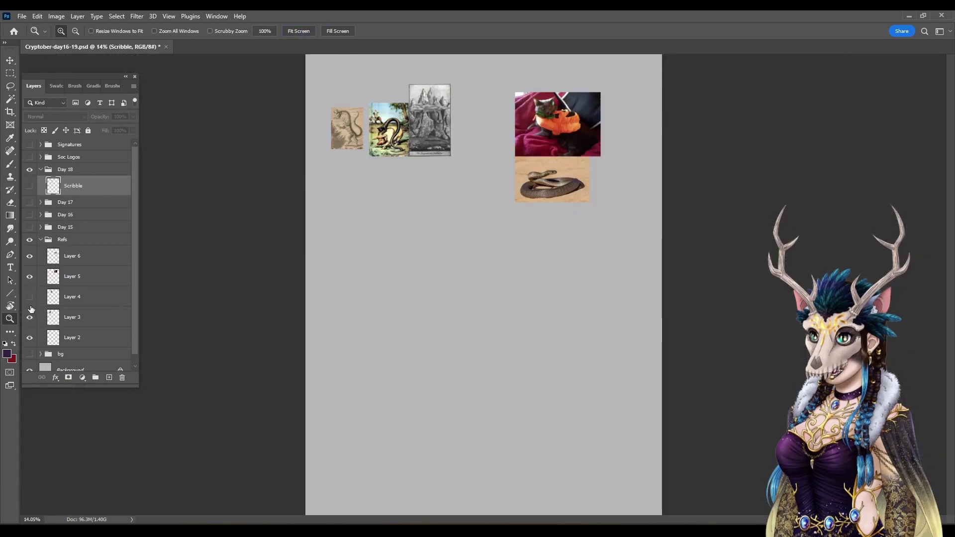
left_click_drag(30, 297, 30, 338)
left_click(30, 186)
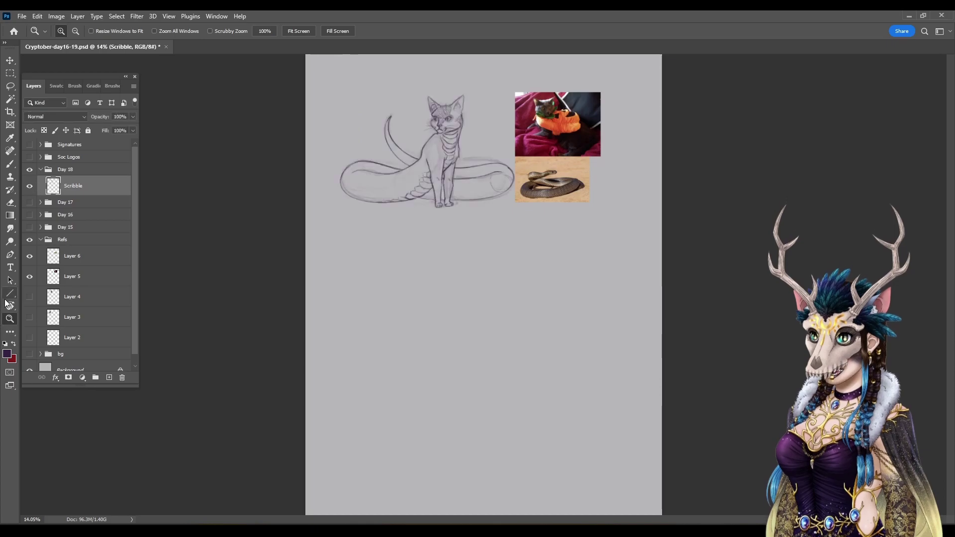
Step: Brush small scales along both sides of the throat and chest plates and beside the belly plates behind the leg
left_click_drag(343, 83, 548, 258)
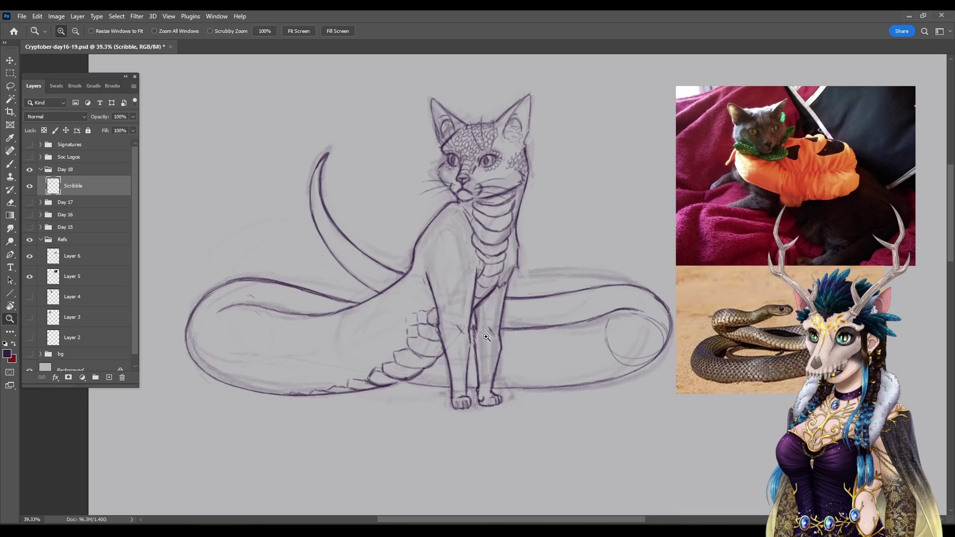
key("b")
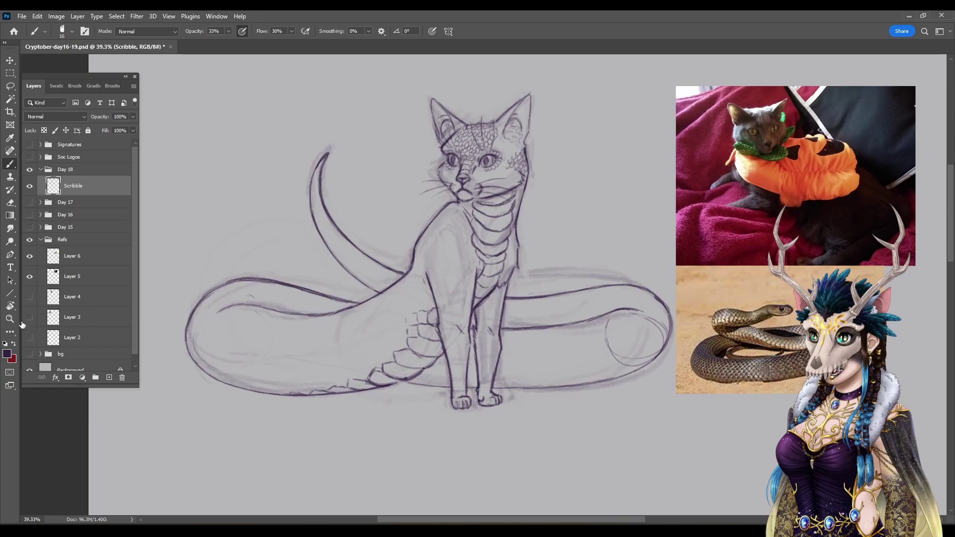
key("z")
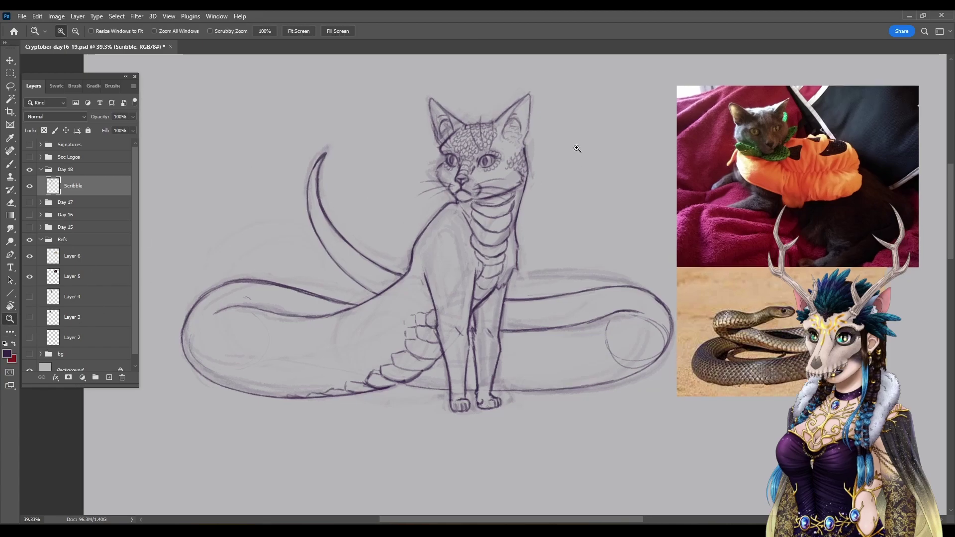
left_click(576, 151)
key("b")
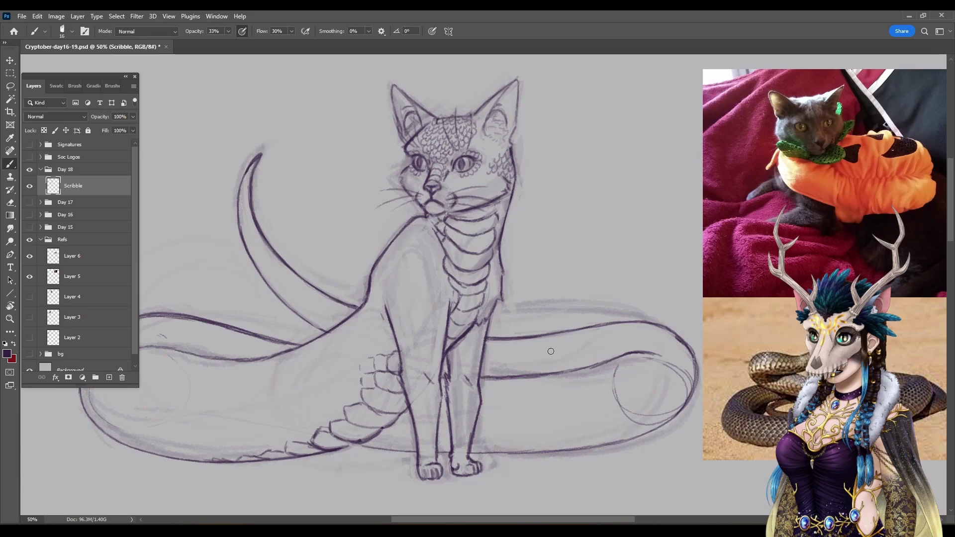
left_click_drag(448, 217, 468, 219)
left_click_drag(495, 229, 496, 244)
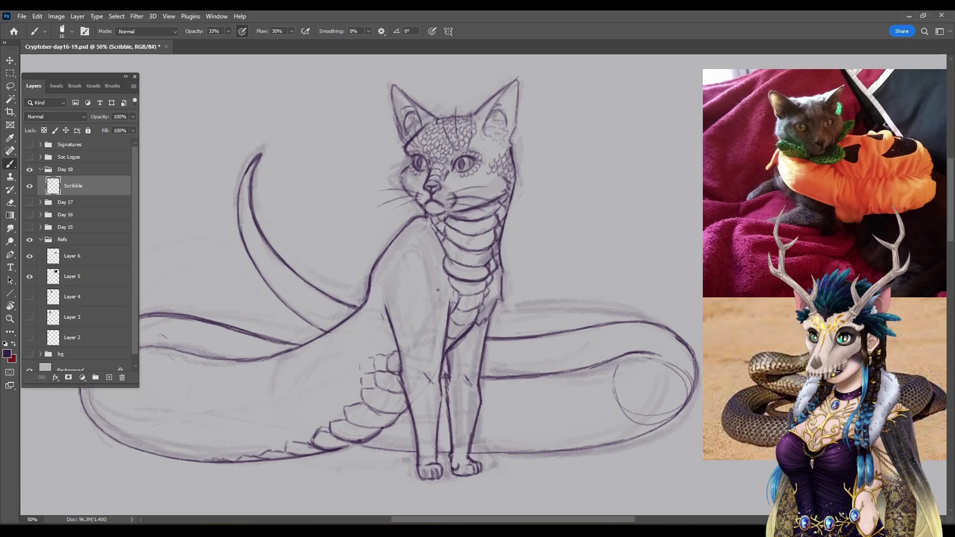
mouse_move(466, 318)
left_mouse_down()
mouse_move(487, 312)
mouse_move(481, 327)
left_mouse_up()
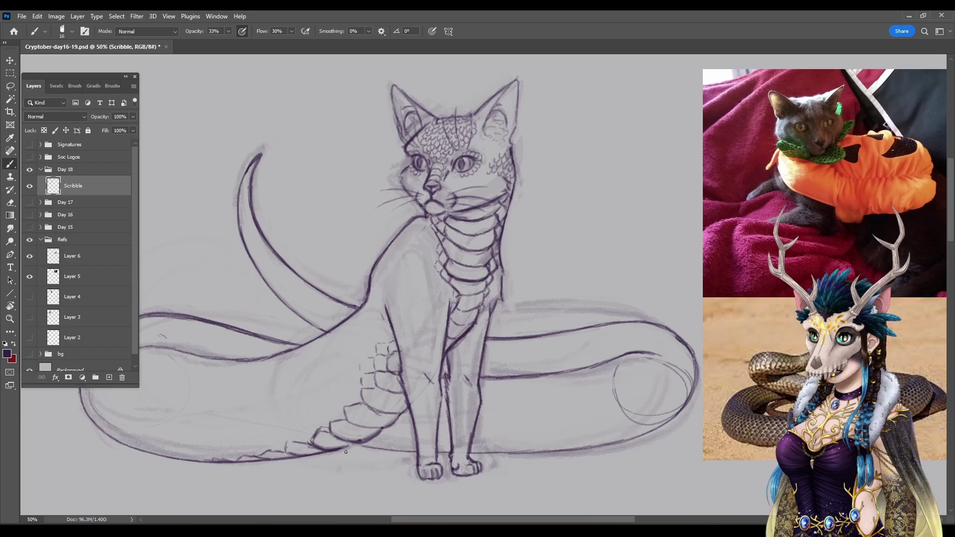
Step: Extend the small side scales down along the belly plates toward the lower edge of the front coil
mouse_move(332, 398)
left_mouse_down()
mouse_move(416, 327)
mouse_move(431, 331)
left_mouse_up()
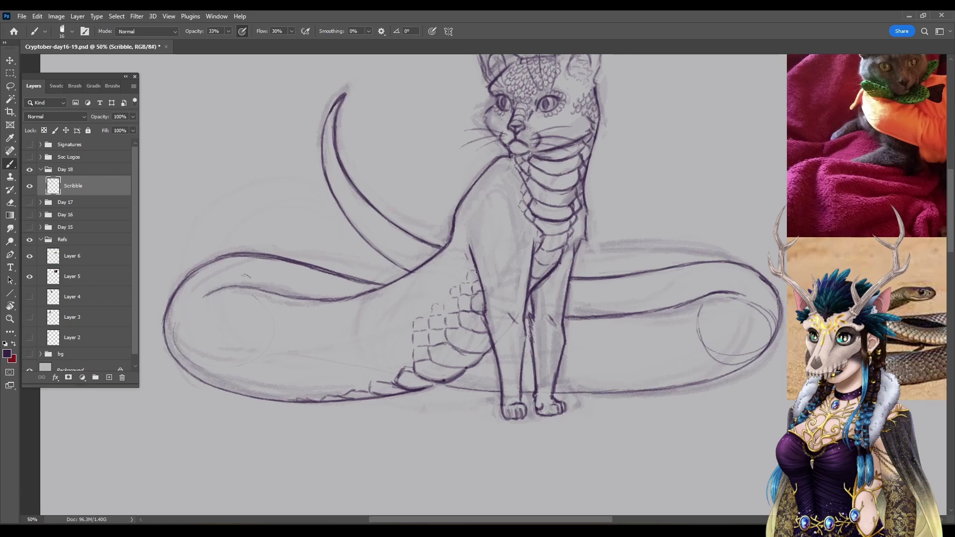
left_click_drag(400, 371, 413, 370)
left_click_drag(415, 361, 402, 374)
left_click_drag(398, 362, 411, 346)
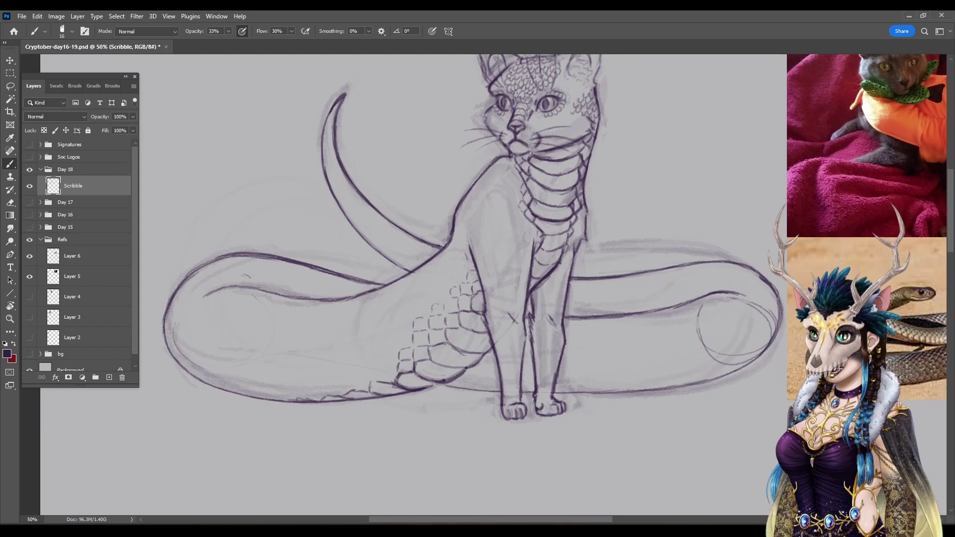
left_click_drag(376, 382, 370, 391)
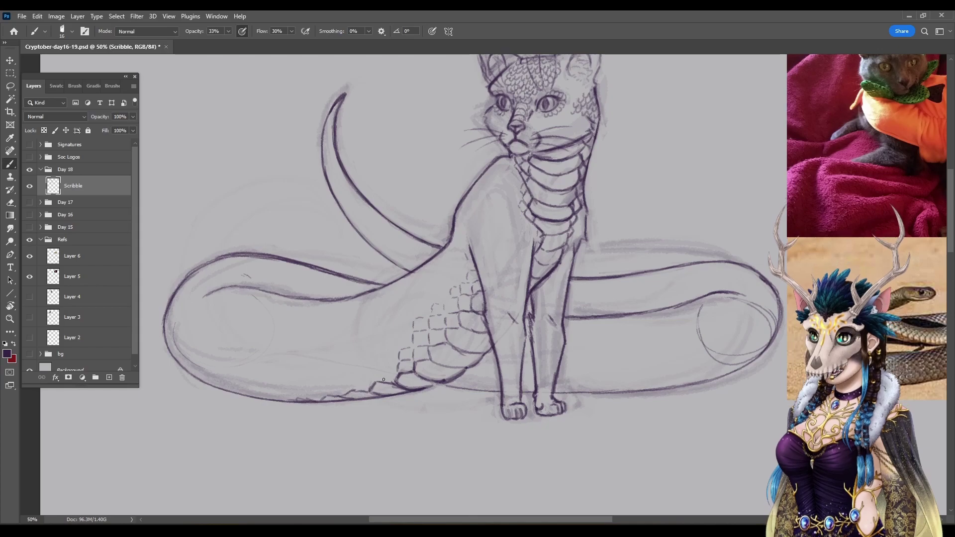
Step: Sketch rows of diamond-shaped scales above the tapered belly plates along the front coil's lower edge, undoing the last stroke
mouse_move(396, 374)
left_mouse_down()
mouse_move(390, 360)
mouse_move(372, 392)
mouse_move(355, 391)
mouse_move(372, 378)
mouse_move(361, 382)
mouse_move(368, 368)
left_mouse_up()
left_click_drag(386, 358, 391, 349)
mouse_move(327, 396)
left_mouse_down()
mouse_move(336, 383)
mouse_move(348, 387)
mouse_move(288, 389)
mouse_move(297, 389)
left_mouse_up()
mouse_move(343, 381)
left_mouse_down()
mouse_move(325, 389)
mouse_move(325, 379)
mouse_move(269, 393)
left_mouse_up()
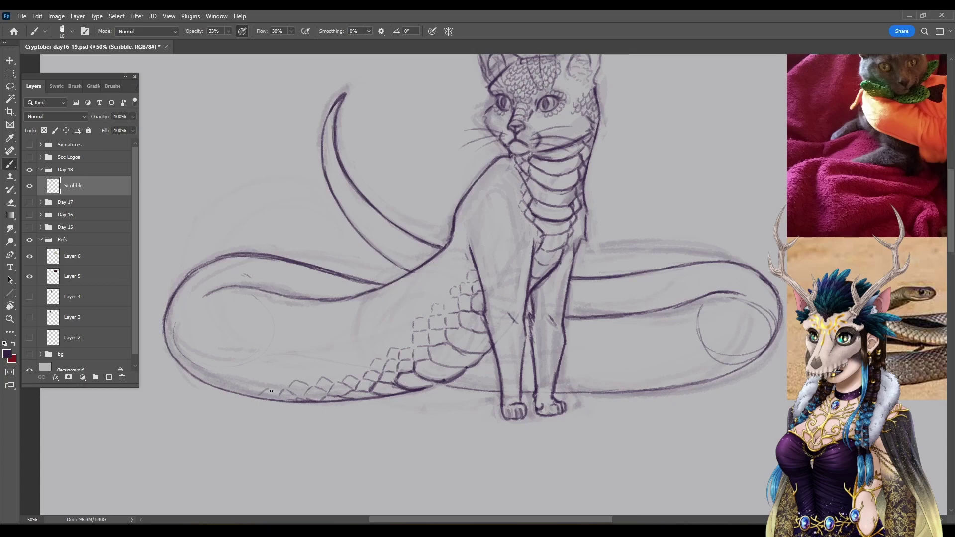
key("ctrl+z")
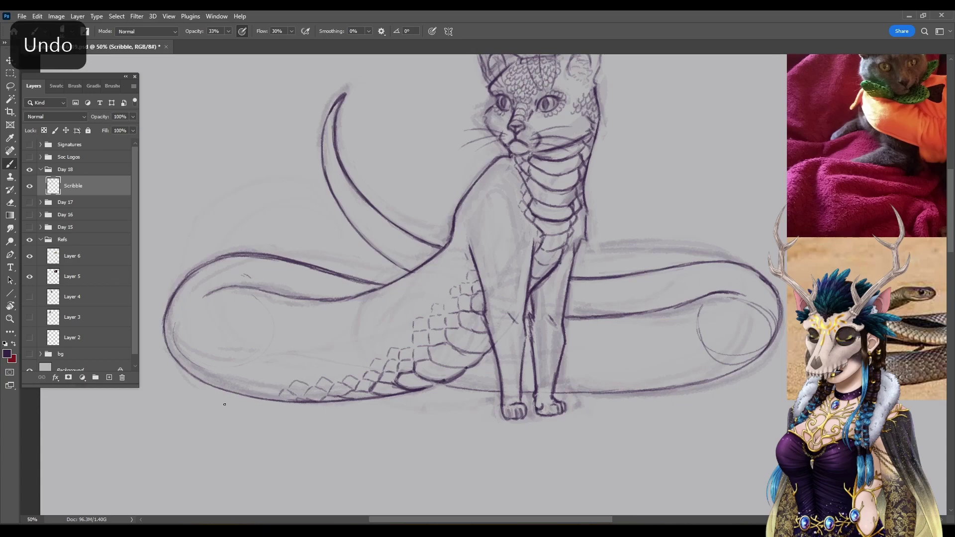
Step: Continue the diamond scale rows along the front coil's underside and up around its left bend, adding a second row
mouse_move(258, 396)
left_mouse_down()
mouse_move(274, 384)
mouse_move(236, 393)
mouse_move(258, 386)
left_mouse_up()
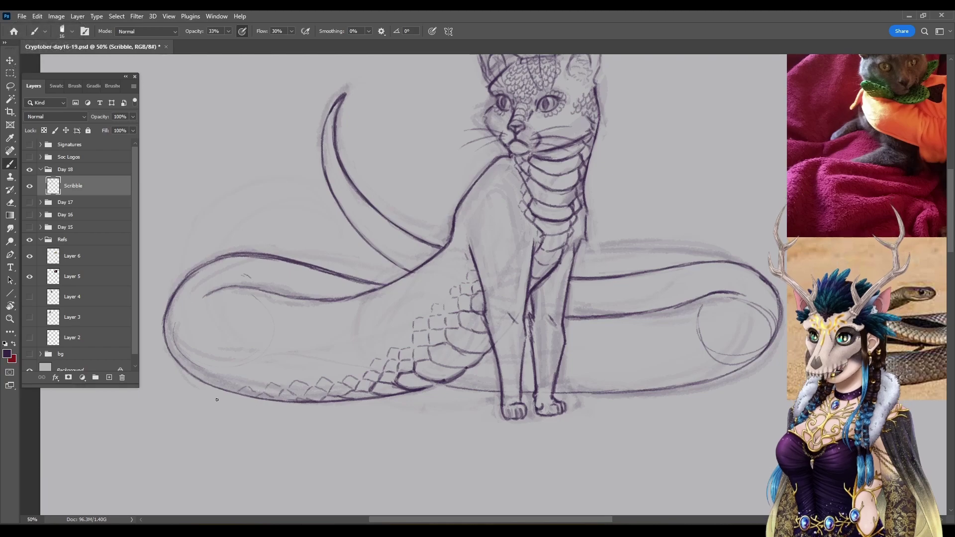
left_click_drag(218, 391, 238, 379)
mouse_move(208, 386)
left_mouse_down()
mouse_move(209, 372)
mouse_move(196, 384)
left_mouse_up()
mouse_move(303, 378)
left_mouse_down()
mouse_move(317, 373)
mouse_move(271, 372)
left_mouse_up()
left_click_drag(300, 379, 358, 368)
left_click_drag(204, 373, 221, 374)
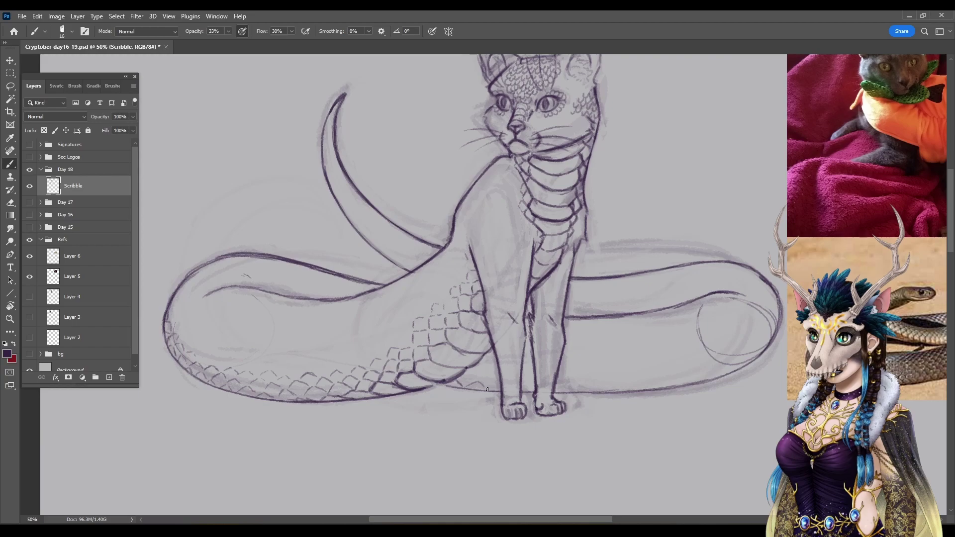
Step: Sketch two rows of diamond scales along the rear coil's lower edge and lighten the rough construction lines around that coil
left_click_drag(524, 386, 534, 381)
mouse_move(556, 393)
left_mouse_down()
mouse_move(568, 383)
mouse_move(610, 389)
mouse_move(715, 375)
left_mouse_up()
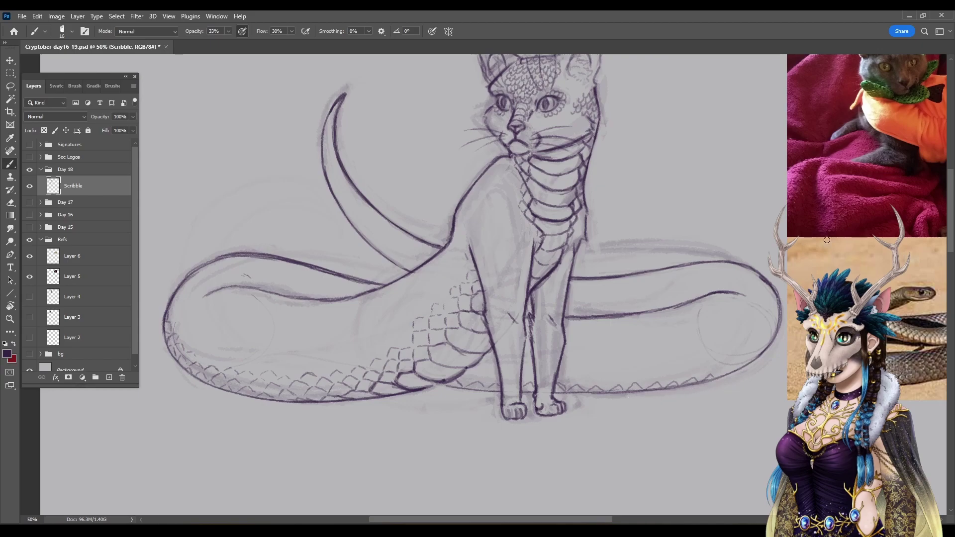
left_click_drag(665, 253, 715, 250)
key("ctrl+z")
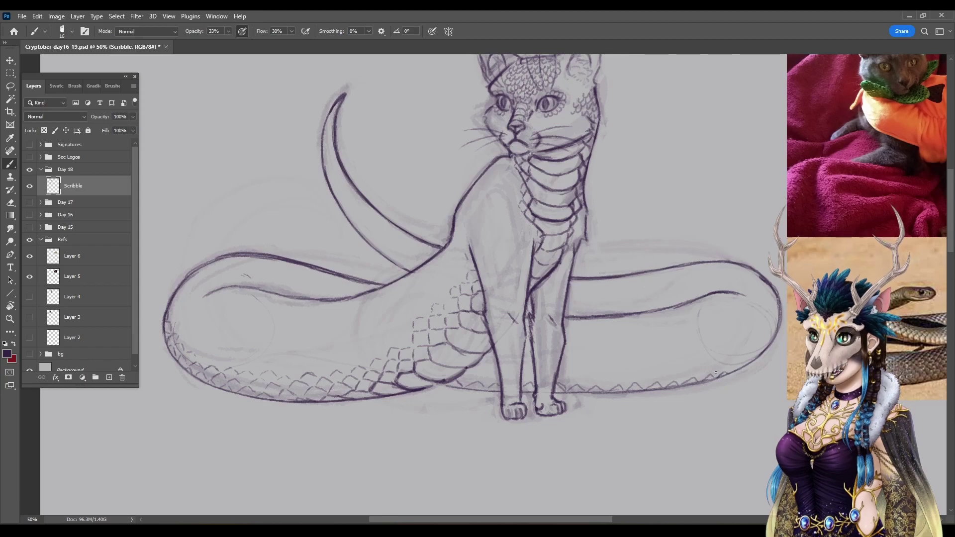
left_click_drag(724, 371, 710, 374)
mouse_move(661, 382)
left_mouse_down()
mouse_move(639, 381)
mouse_move(649, 377)
mouse_move(626, 386)
mouse_move(576, 381)
left_mouse_up()
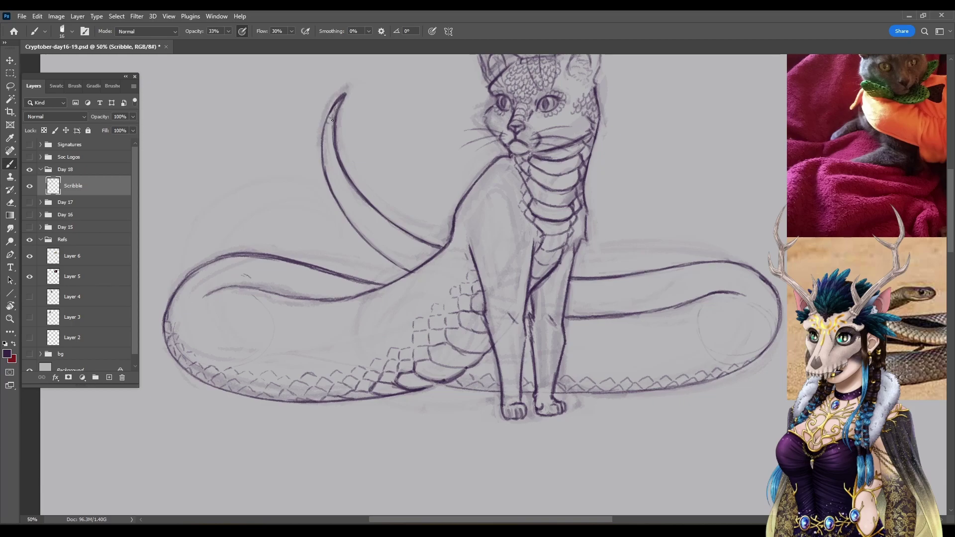
Step: Fill the curved tail with rows of small scales from near its tip down to where it meets the body
mouse_move(322, 136)
left_mouse_down()
mouse_move(327, 128)
mouse_move(333, 146)
left_mouse_up()
left_click_drag(327, 166, 334, 170)
left_click_drag(337, 174, 349, 188)
mouse_move(350, 196)
left_mouse_down()
mouse_move(336, 200)
mouse_move(349, 208)
left_mouse_up()
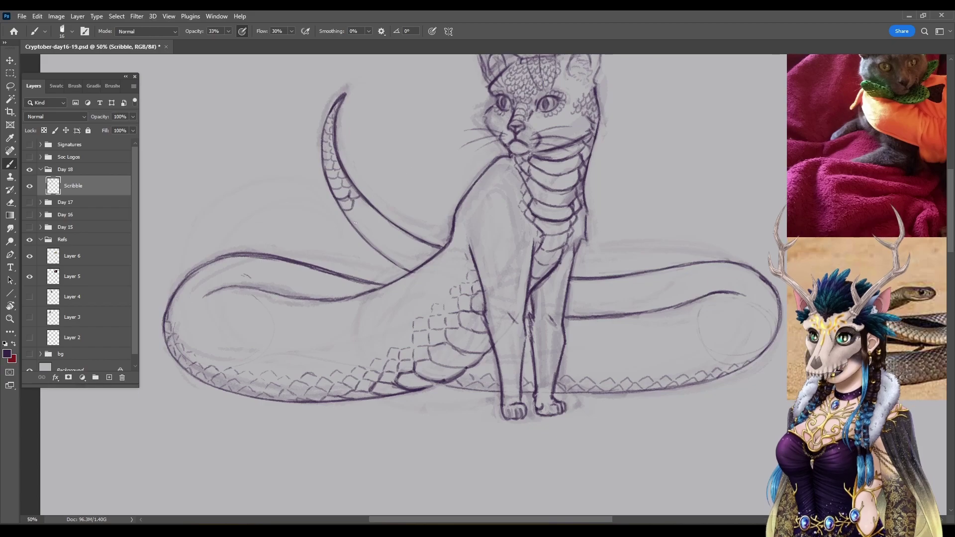
left_click_drag(347, 218, 370, 232)
left_click_drag(368, 231, 379, 242)
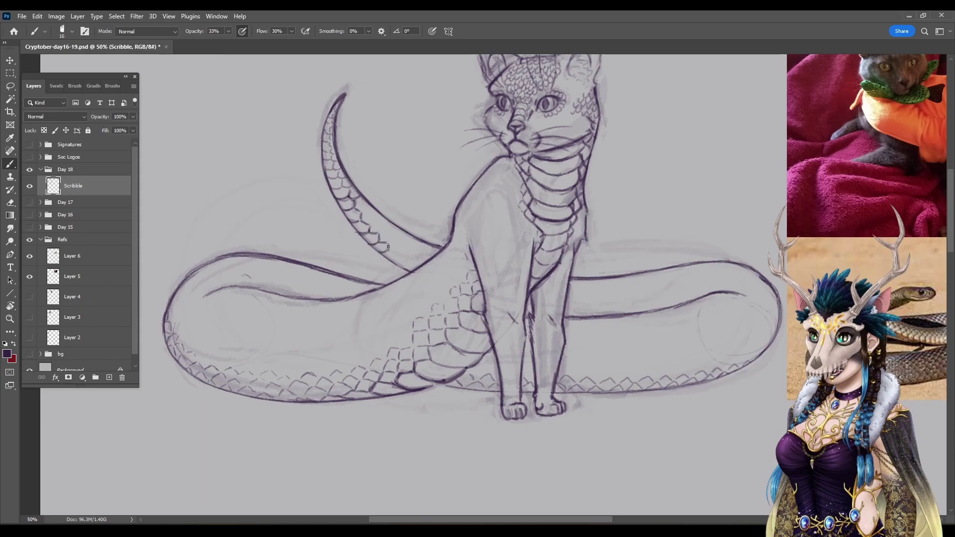
left_click_drag(387, 250, 412, 264)
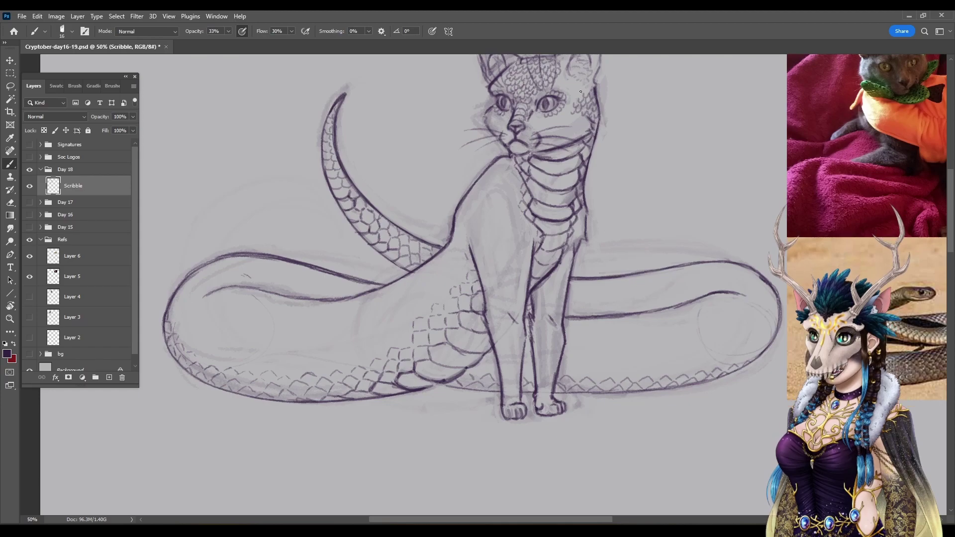
Step: Sketch spaced diagonal guide lines across the rear coil's upper band, around its bend and across its wide lower section
mouse_move(572, 287)
left_mouse_down()
mouse_move(595, 308)
mouse_move(618, 311)
left_mouse_up()
mouse_move(609, 278)
left_mouse_down()
mouse_move(639, 308)
mouse_move(716, 289)
left_mouse_up()
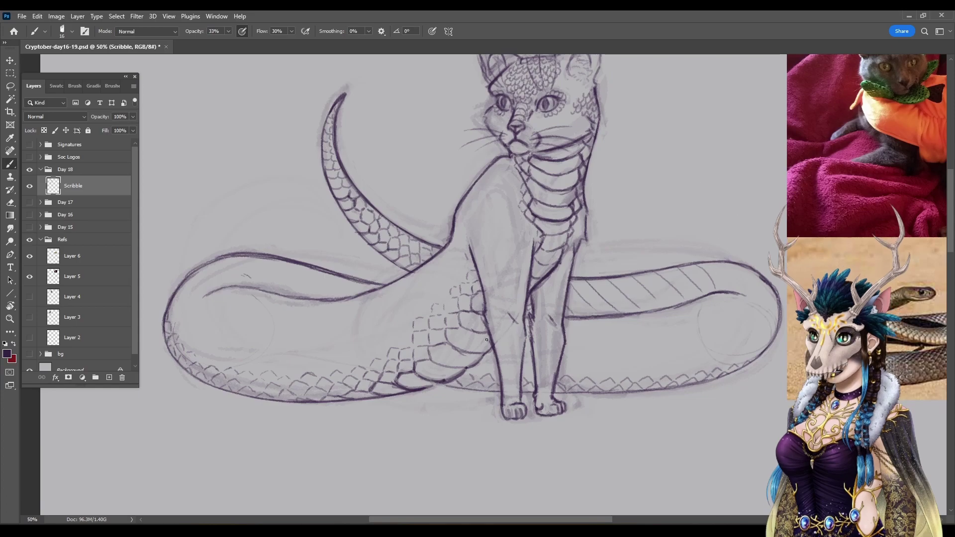
left_click_drag(676, 308, 633, 359)
left_click_drag(696, 303, 679, 362)
mouse_move(724, 295)
left_mouse_down()
mouse_move(713, 355)
mouse_move(742, 312)
mouse_move(735, 352)
left_mouse_up()
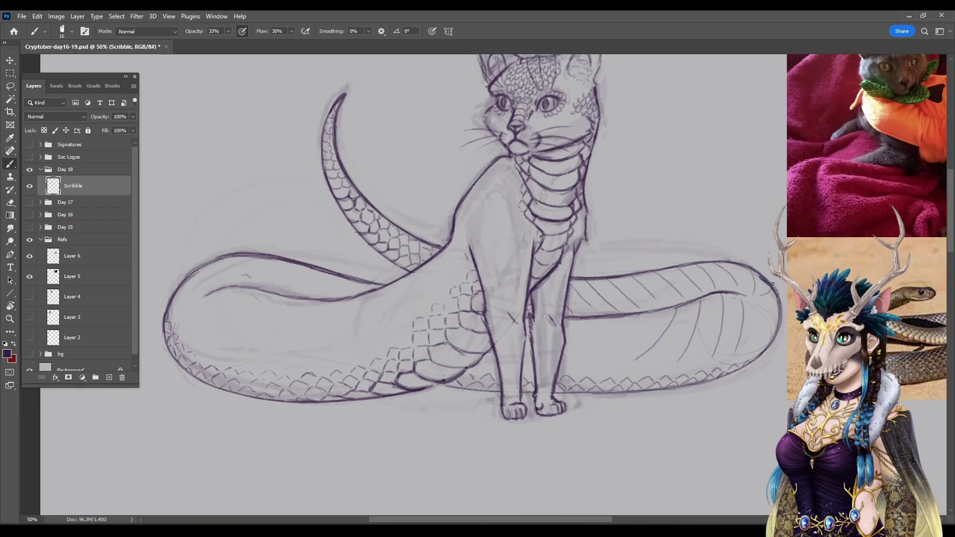
left_click_drag(754, 306, 760, 343)
left_click_drag(647, 313, 603, 364)
left_click_drag(611, 326, 570, 363)
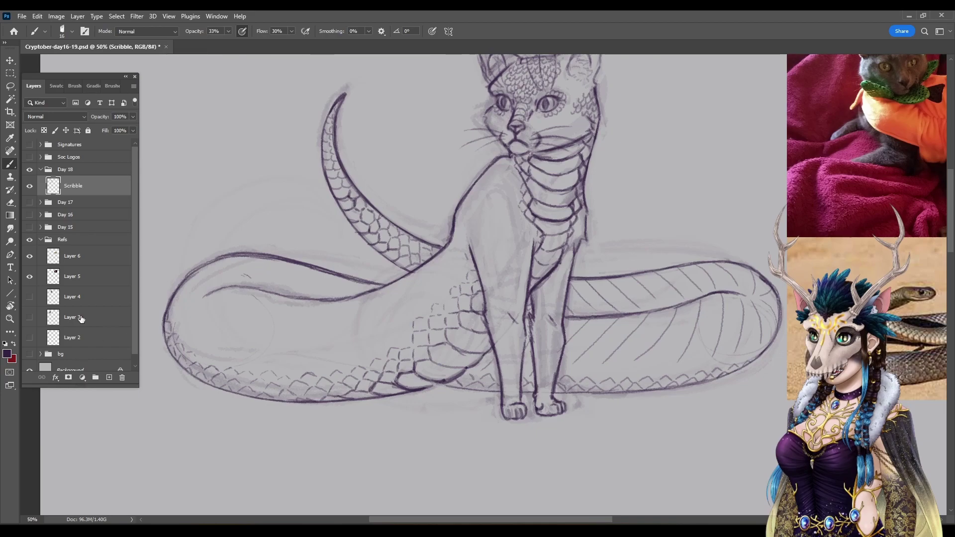
Step: Sketch curved guide lines across the front coil's upper band behind the body, with the canvas view rotated
key("r")
left_click_drag(199, 174, 218, 454)
left_click(9, 165)
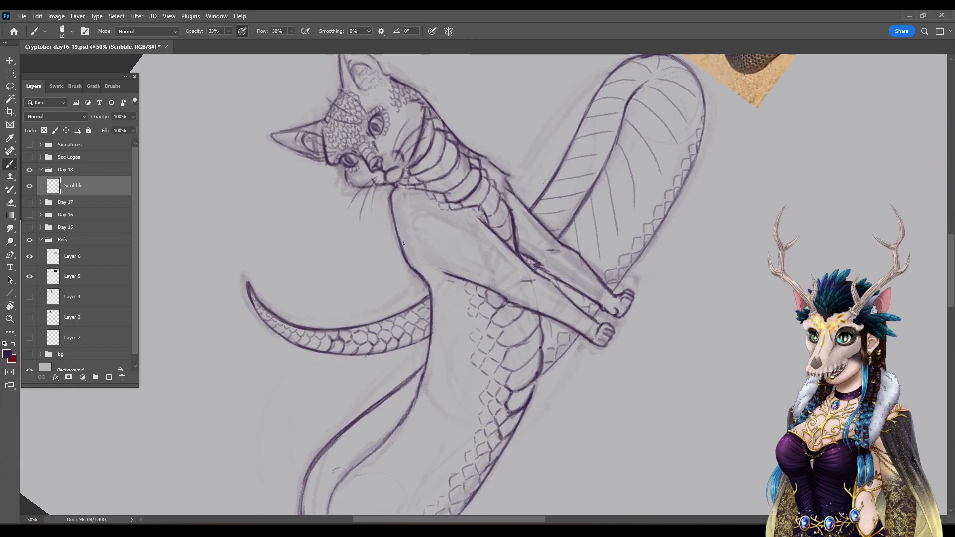
mouse_move(434, 418)
left_mouse_down()
mouse_move(533, 251)
mouse_move(472, 243)
mouse_move(427, 283)
left_mouse_up()
left_click_drag(479, 267, 444, 276)
left_click_drag(405, 317, 463, 290)
mouse_move(401, 351)
left_mouse_down()
mouse_move(435, 311)
mouse_move(432, 323)
left_mouse_up()
mouse_move(550, 267)
left_mouse_down()
mouse_move(441, 433)
mouse_move(411, 455)
left_mouse_up()
left_click_drag(623, 260, 572, 293)
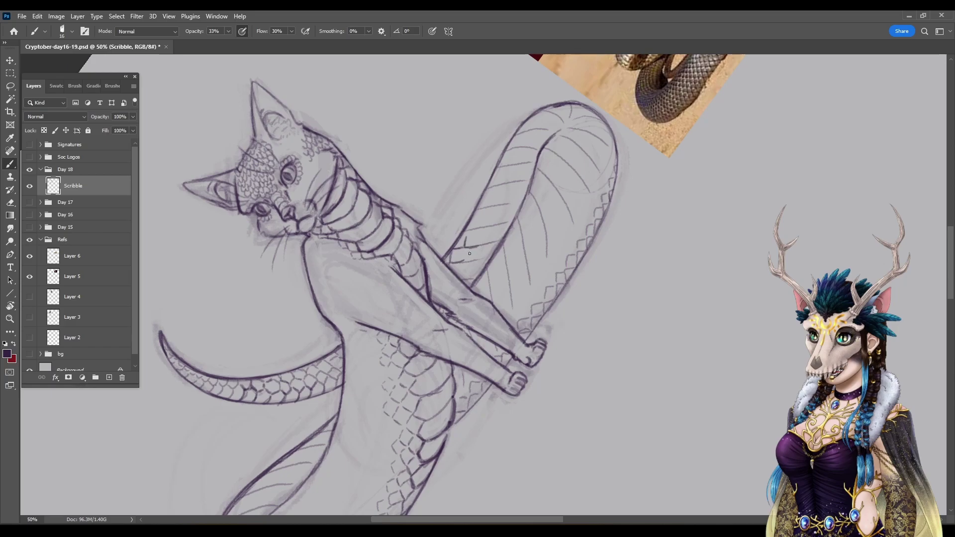
Step: Draw diamond scales along the rear coil's narrow upper band, from behind the chest up toward the bend
mouse_move(466, 250)
left_mouse_down()
mouse_move(467, 262)
mouse_move(478, 260)
mouse_move(467, 276)
left_mouse_up()
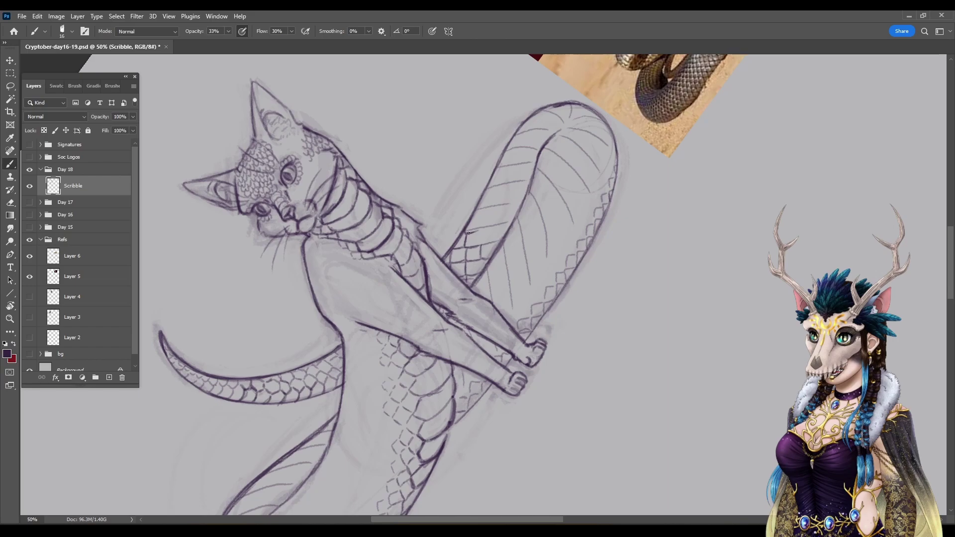
mouse_move(482, 228)
left_mouse_down()
mouse_move(479, 244)
mouse_move(491, 242)
left_mouse_up()
mouse_move(489, 207)
left_mouse_down()
mouse_move(482, 227)
mouse_move(497, 227)
mouse_move(499, 242)
left_mouse_up()
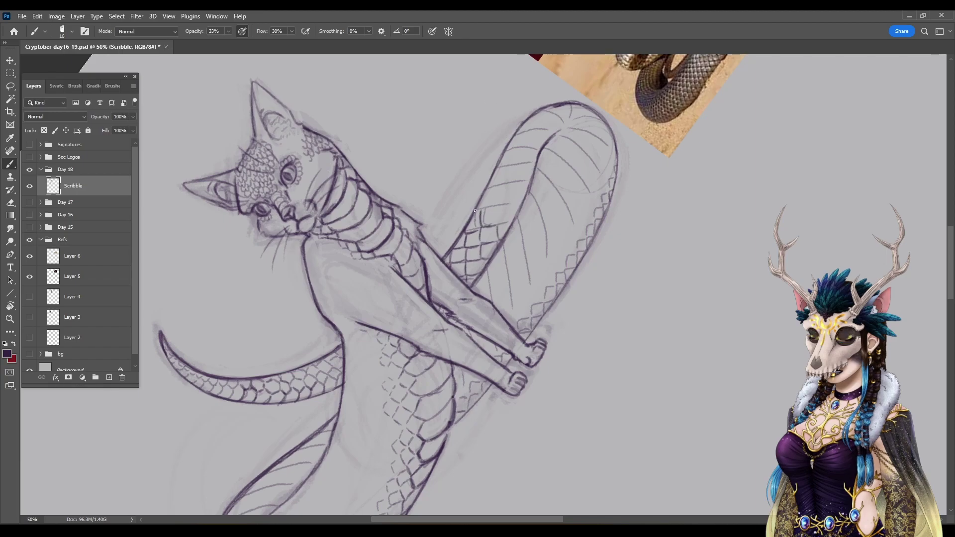
mouse_move(478, 200)
left_mouse_down()
mouse_move(480, 211)
mouse_move(499, 205)
mouse_move(513, 221)
mouse_move(497, 205)
mouse_move(508, 203)
left_mouse_up()
mouse_move(514, 200)
left_mouse_down()
mouse_move(514, 213)
mouse_move(515, 201)
left_mouse_up()
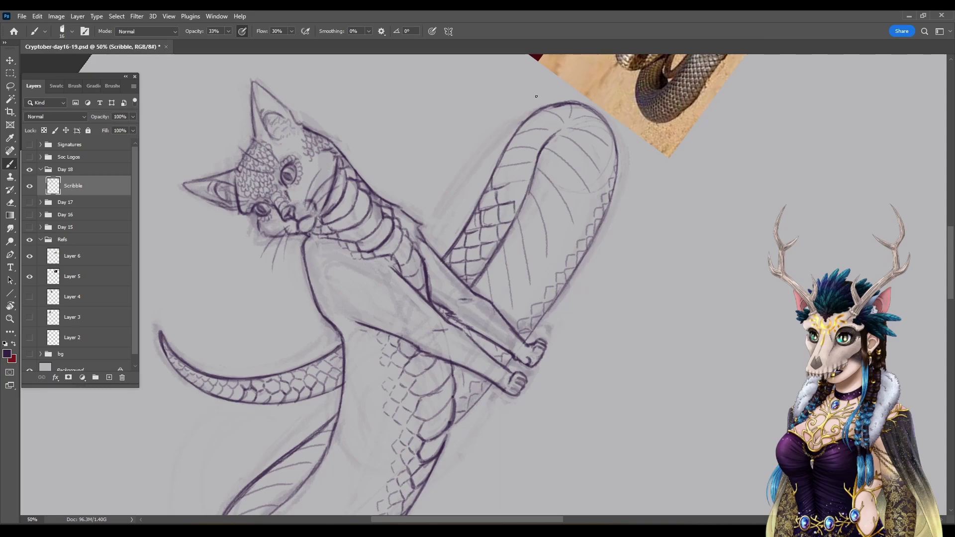
mouse_move(514, 199)
left_mouse_down()
mouse_move(511, 164)
mouse_move(508, 181)
mouse_move(528, 184)
left_mouse_up()
left_click_drag(527, 175, 534, 162)
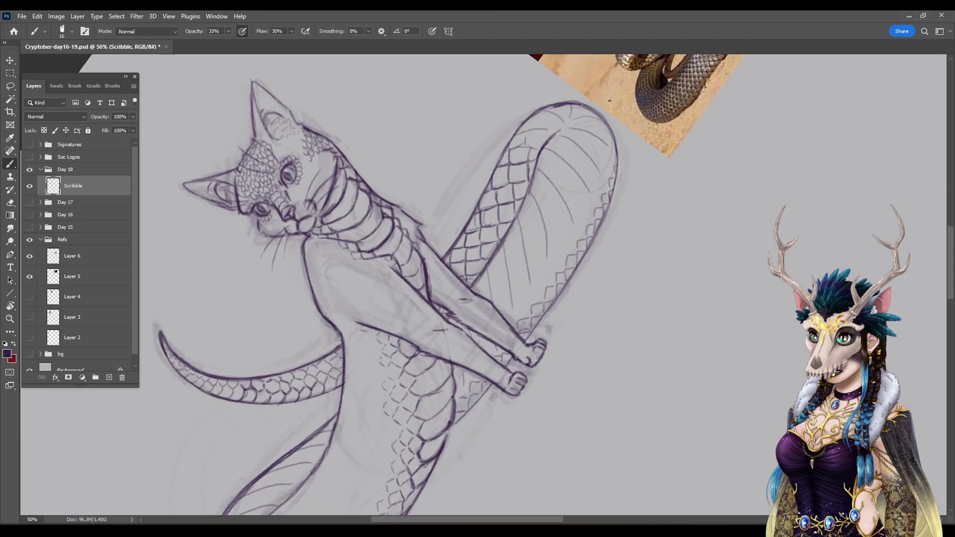
Step: Sketch a second set of crossing guide lines over the rear coil's wide section to form a diamond grid
mouse_move(478, 282)
left_mouse_down()
mouse_move(557, 224)
mouse_move(558, 244)
left_mouse_up()
left_click_drag(495, 305, 555, 270)
left_click_drag(507, 316, 532, 299)
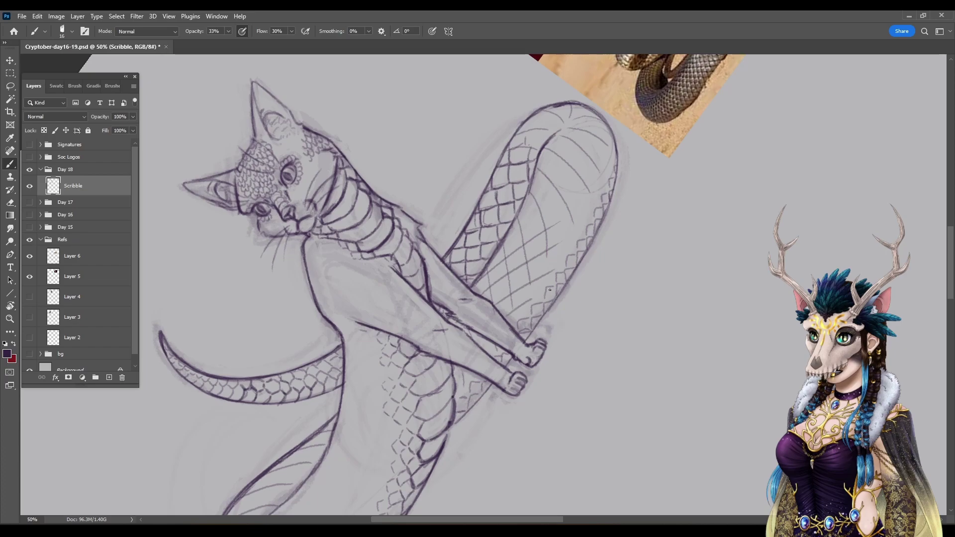
left_click_drag(513, 236, 603, 194)
left_click_drag(531, 205, 598, 173)
mouse_move(533, 184)
left_mouse_down()
mouse_move(587, 159)
mouse_move(590, 133)
left_mouse_up()
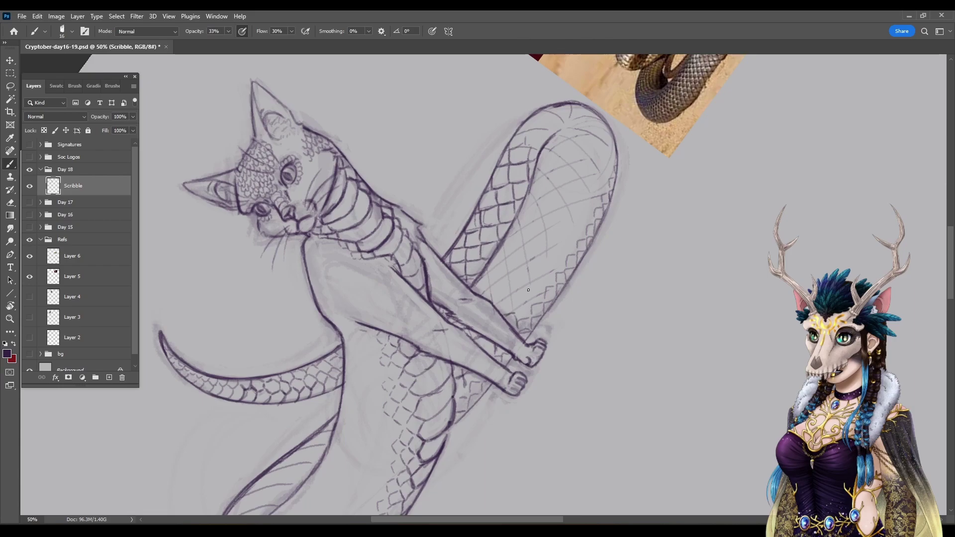
Step: Trace darker diamond scales over the guide grid on the rear coil's wide section, from the paws to about halfway up
mouse_move(495, 295)
left_mouse_down()
mouse_move(512, 312)
mouse_move(530, 303)
mouse_move(513, 291)
mouse_move(528, 300)
mouse_move(481, 296)
left_mouse_up()
mouse_move(478, 280)
left_mouse_down()
mouse_move(491, 272)
mouse_move(491, 287)
mouse_move(506, 277)
mouse_move(506, 293)
left_mouse_up()
mouse_move(509, 276)
left_mouse_down()
mouse_move(527, 268)
mouse_move(523, 277)
mouse_move(499, 264)
mouse_move(506, 261)
mouse_move(504, 277)
left_mouse_up()
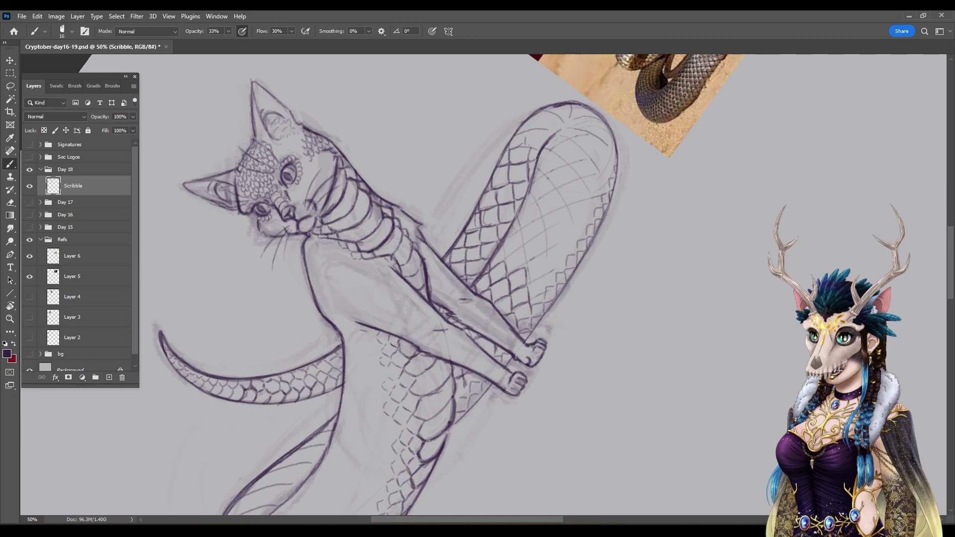
mouse_move(504, 244)
left_mouse_down()
mouse_move(503, 259)
mouse_move(523, 250)
mouse_move(527, 264)
left_mouse_up()
left_click_drag(530, 299, 545, 292)
mouse_move(523, 269)
left_mouse_down()
mouse_move(538, 258)
mouse_move(556, 284)
left_mouse_up()
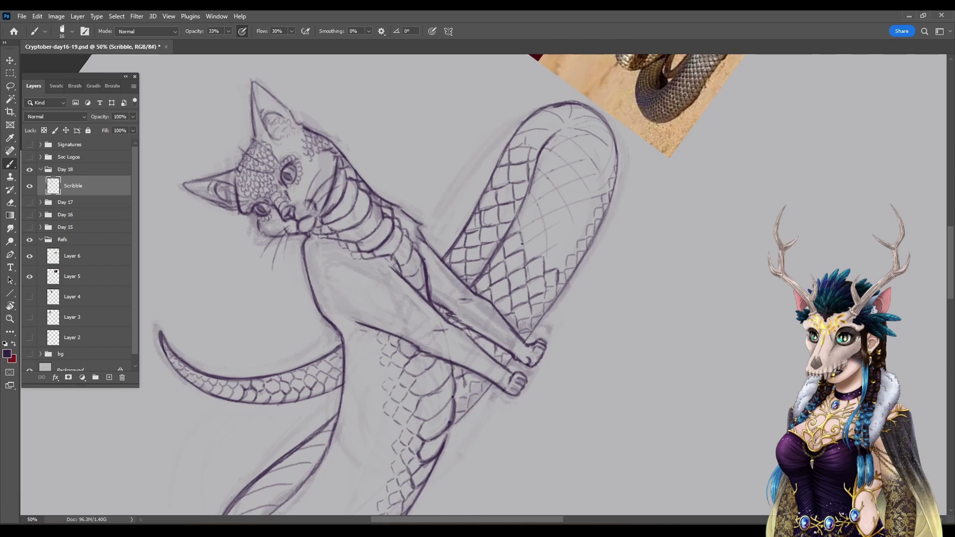
mouse_move(542, 240)
left_mouse_down()
mouse_move(537, 258)
mouse_move(557, 248)
mouse_move(560, 263)
left_mouse_up()
mouse_move(539, 221)
left_mouse_down()
mouse_move(541, 239)
mouse_move(550, 234)
mouse_move(576, 255)
mouse_move(557, 243)
left_mouse_up()
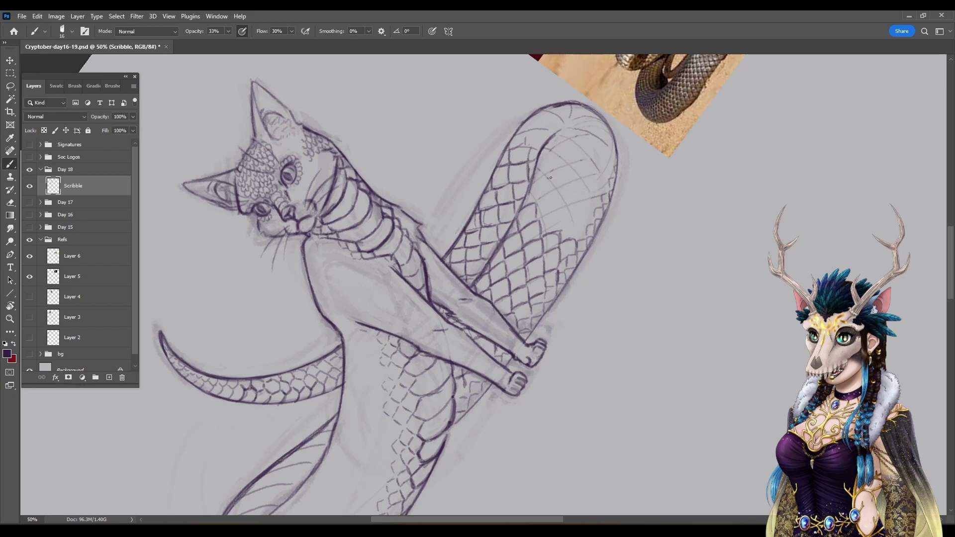
Step: Continue the diamond scales up the rear coil's wide section and around its outer bend to join the narrow band
mouse_move(556, 213)
left_mouse_down()
mouse_move(540, 220)
mouse_move(579, 221)
mouse_move(575, 240)
mouse_move(589, 224)
left_mouse_up()
mouse_move(538, 202)
left_mouse_down()
mouse_move(555, 194)
mouse_move(556, 212)
mouse_move(577, 203)
left_mouse_up()
mouse_move(576, 202)
left_mouse_down()
mouse_move(579, 222)
mouse_move(596, 204)
left_mouse_up()
mouse_move(532, 185)
left_mouse_down()
mouse_move(549, 175)
mouse_move(552, 192)
mouse_move(575, 195)
left_mouse_up()
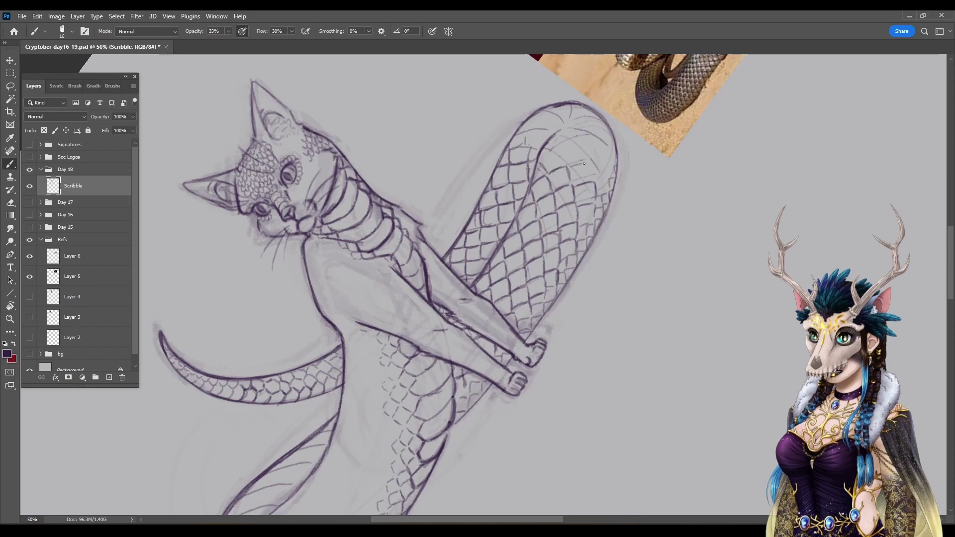
left_click_drag(595, 175, 611, 174)
mouse_move(540, 159)
left_mouse_down()
mouse_move(557, 148)
mouse_move(563, 164)
mouse_move(556, 150)
mouse_move(583, 143)
mouse_move(567, 168)
mouse_move(585, 160)
left_mouse_up()
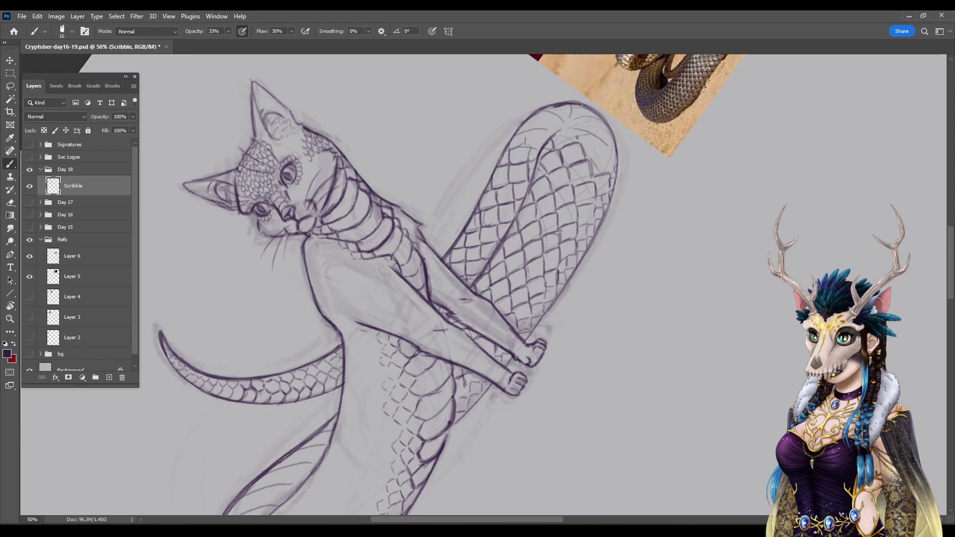
left_click_drag(611, 156, 610, 172)
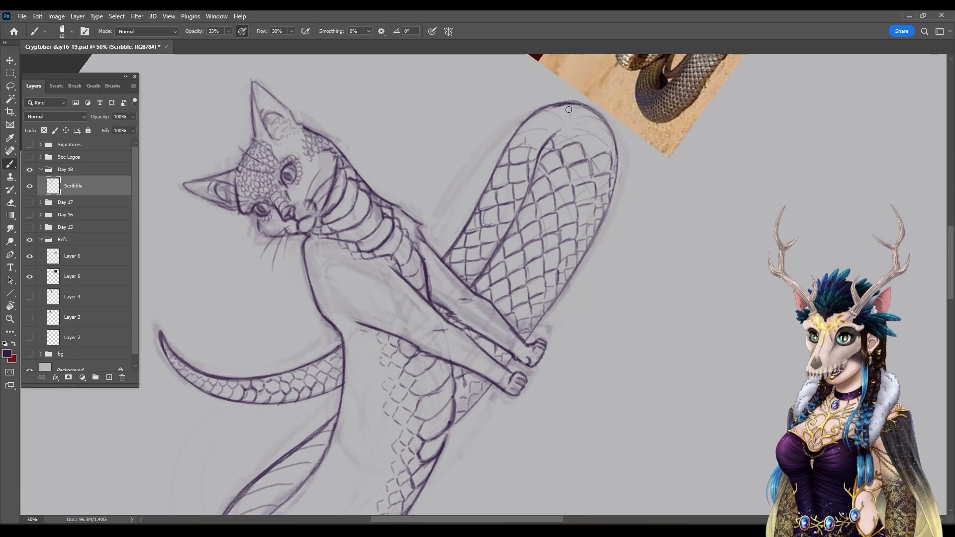
mouse_move(553, 139)
left_mouse_down()
mouse_move(565, 126)
mouse_move(576, 138)
mouse_move(599, 133)
mouse_move(603, 153)
left_mouse_up()
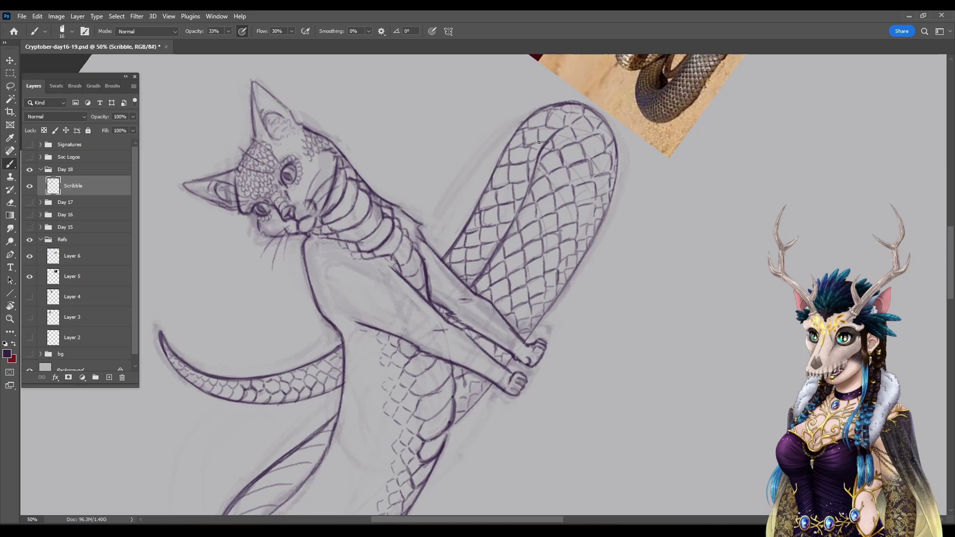
left_click_drag(531, 147, 539, 161)
Step: Sketch crossing guide lines over the front coil's upper band and add short scale marks across its wide body section
scroll(574, 120, "down", 5)
scroll(548, 109, "left", 3)
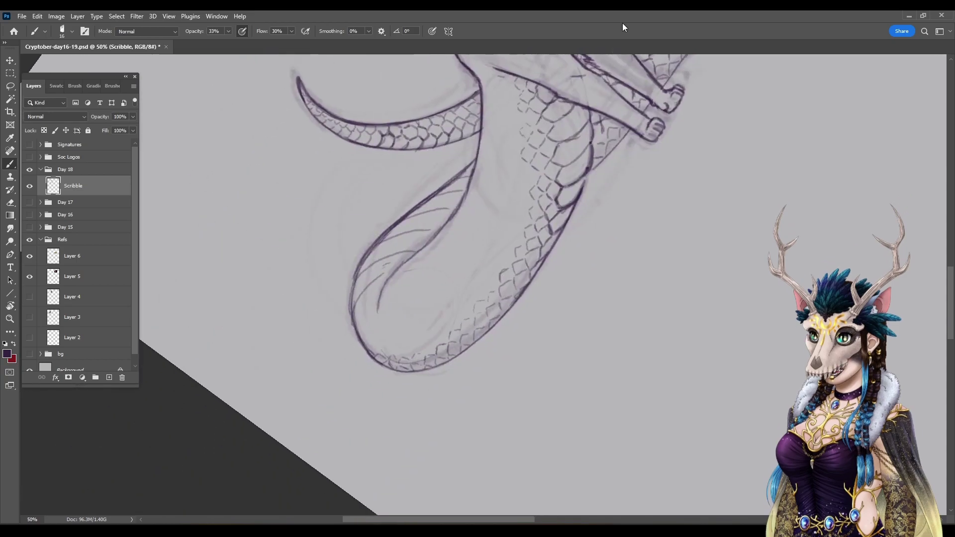
mouse_move(466, 172)
left_mouse_down()
mouse_move(445, 216)
mouse_move(368, 289)
mouse_move(360, 312)
left_mouse_up()
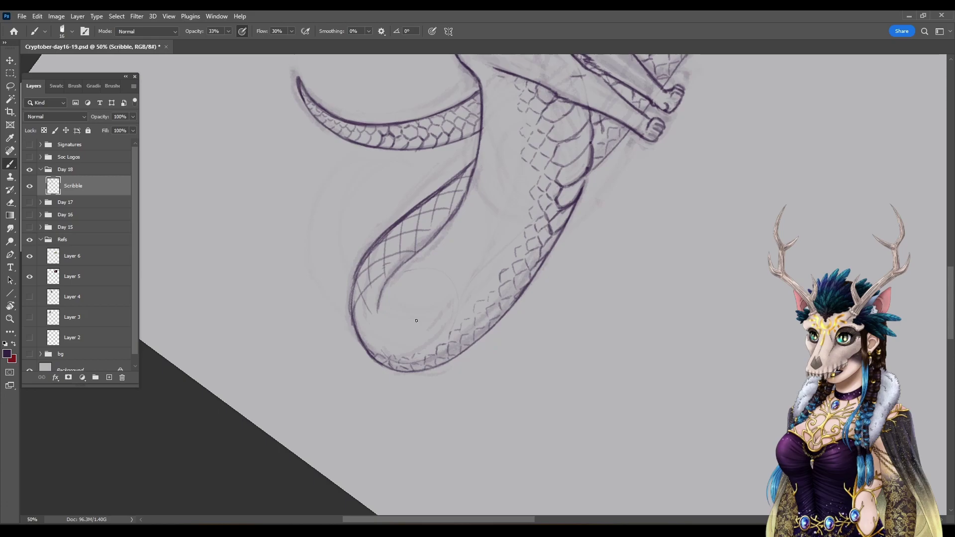
mouse_move(473, 231)
left_mouse_down()
mouse_move(449, 314)
mouse_move(429, 339)
mouse_move(403, 351)
left_mouse_up()
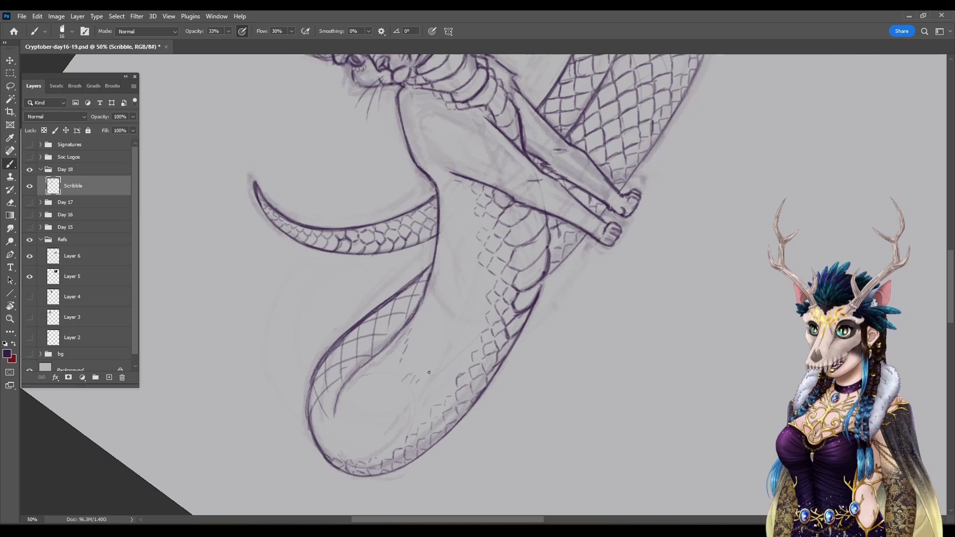
left_click_drag(453, 365, 444, 375)
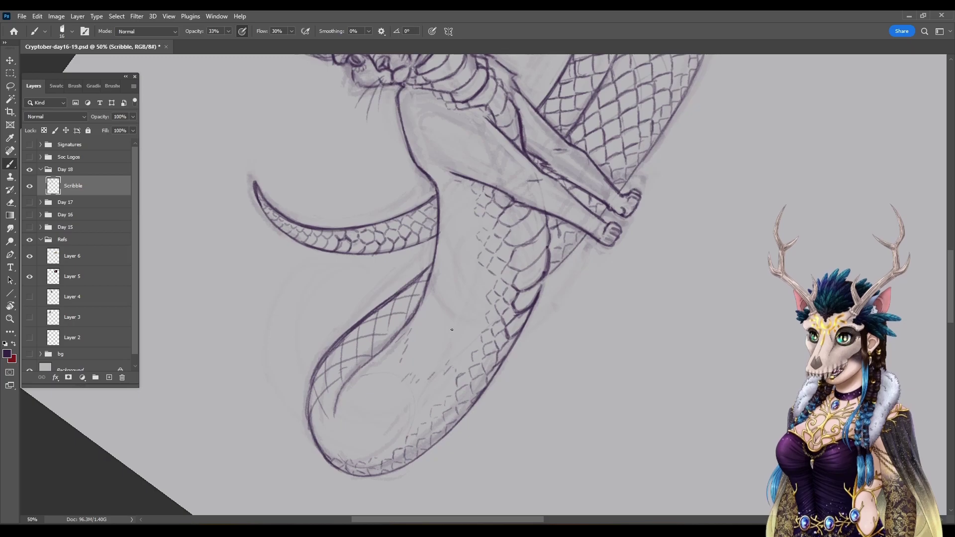
Step: Darken the diamond scales along the front coil's upper band, redoing the stroke near the end of its inner curve
scroll(481, 316, "down", 3)
scroll(482, 315, "left", 4)
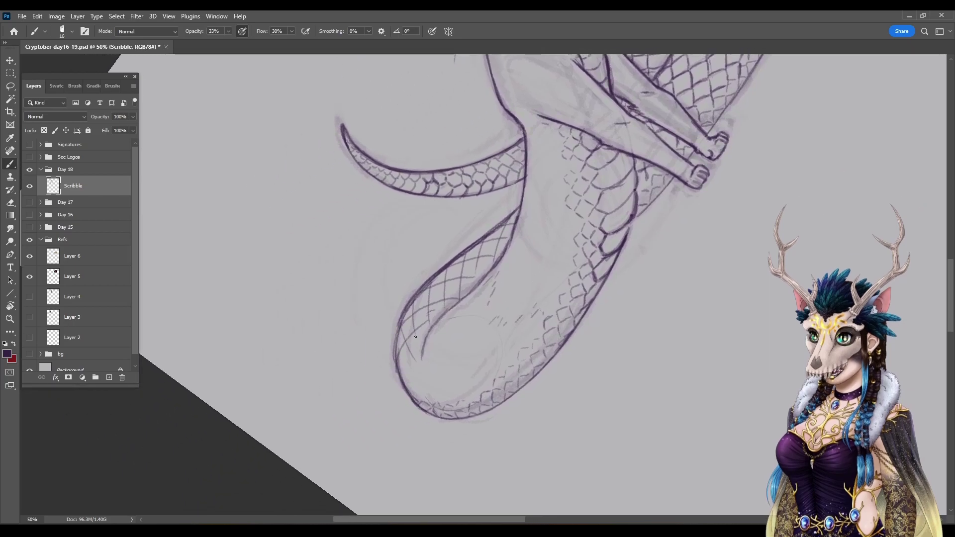
mouse_move(408, 342)
left_mouse_down()
mouse_move(398, 358)
mouse_move(406, 346)
mouse_move(416, 357)
mouse_move(413, 349)
left_mouse_up()
mouse_move(400, 328)
left_mouse_down()
mouse_move(428, 327)
mouse_move(410, 320)
mouse_move(427, 309)
mouse_move(412, 308)
mouse_move(422, 293)
mouse_move(436, 298)
mouse_move(427, 311)
mouse_move(440, 302)
mouse_move(426, 310)
mouse_move(441, 311)
mouse_move(429, 322)
mouse_move(446, 301)
mouse_move(445, 311)
mouse_move(426, 309)
mouse_move(445, 303)
mouse_move(426, 306)
mouse_move(443, 282)
left_mouse_up()
mouse_move(442, 284)
left_mouse_down()
mouse_move(442, 296)
mouse_move(460, 297)
mouse_move(462, 263)
mouse_move(476, 277)
left_mouse_up()
mouse_move(475, 279)
left_mouse_down()
mouse_move(476, 291)
mouse_move(476, 264)
left_mouse_up()
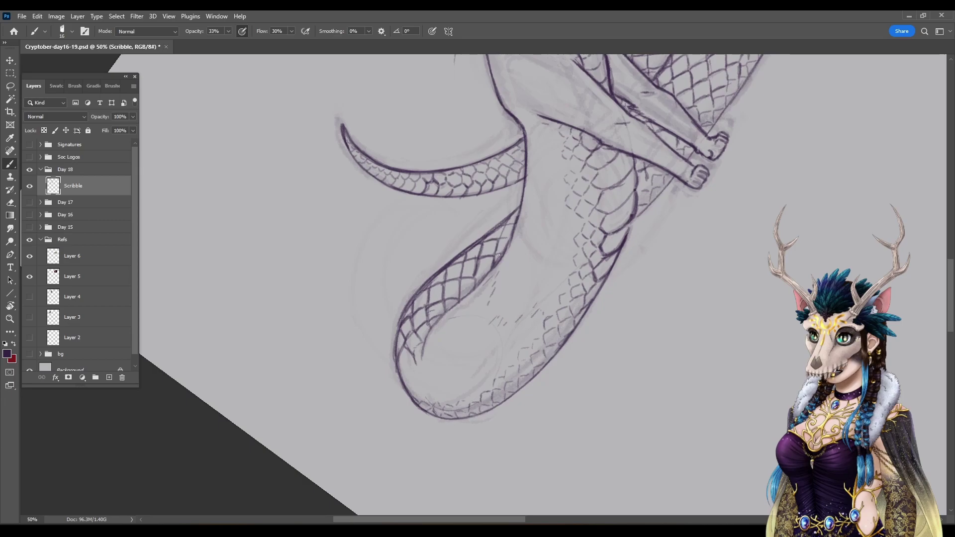
left_click_drag(504, 227, 498, 240)
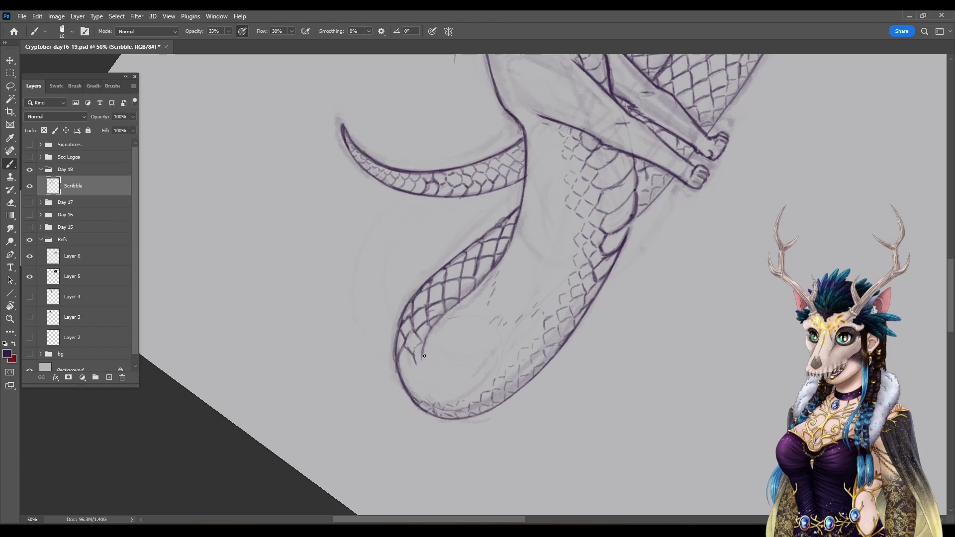
left_click_drag(415, 380, 414, 370)
key("ctrl+z")
key("z")
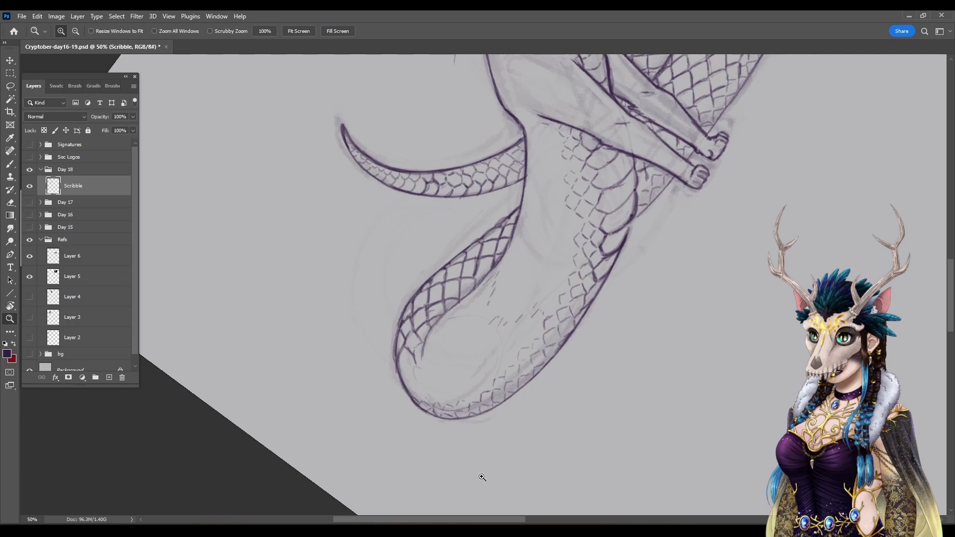
key("b")
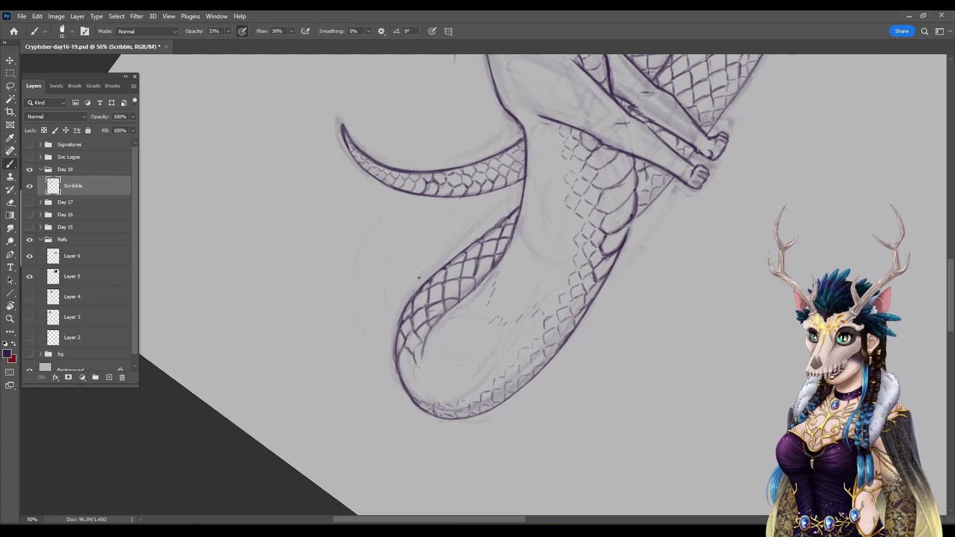
left_click_drag(417, 350, 410, 380)
Step: Reset the canvas rotation, fit the whole page on screen and save the document
key("r")
left_click(149, 30)
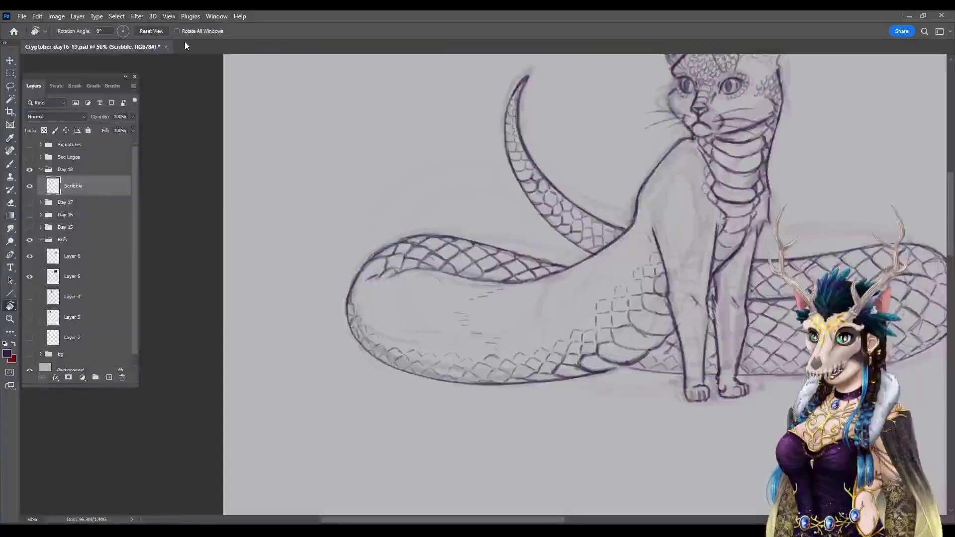
left_click(170, 17)
left_click(183, 109)
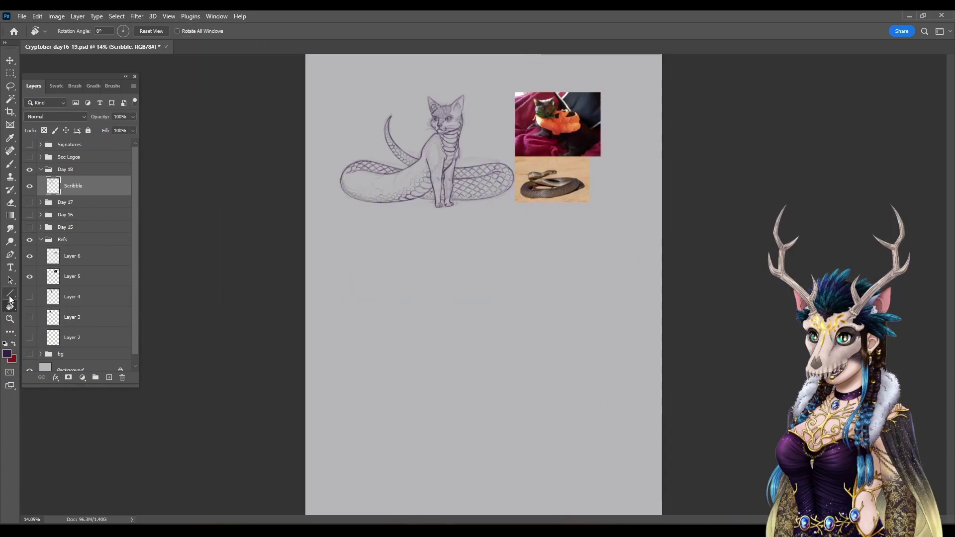
key("ctrl+s")
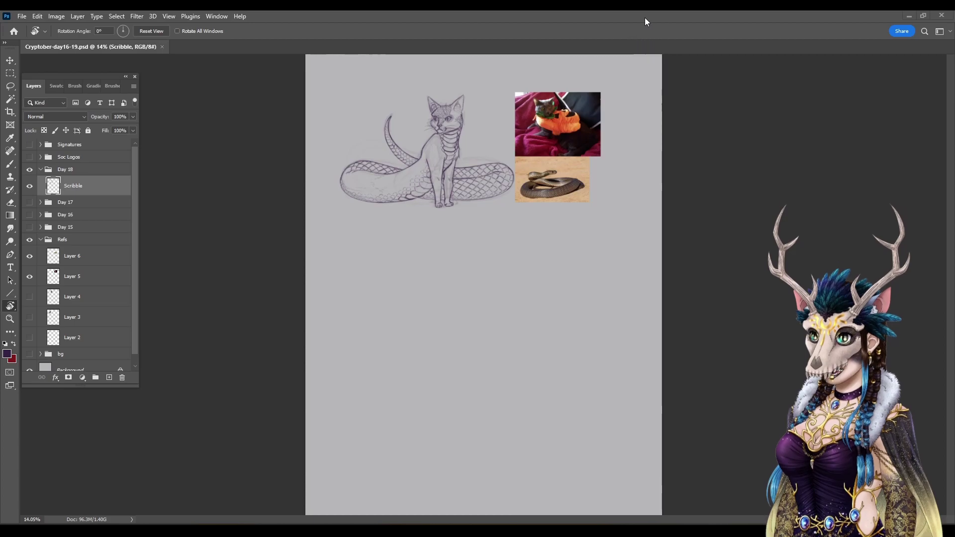
Step: Hide the Refs group and make the Scribble layer in Day 18 active
left_click(31, 240)
left_click(38, 242)
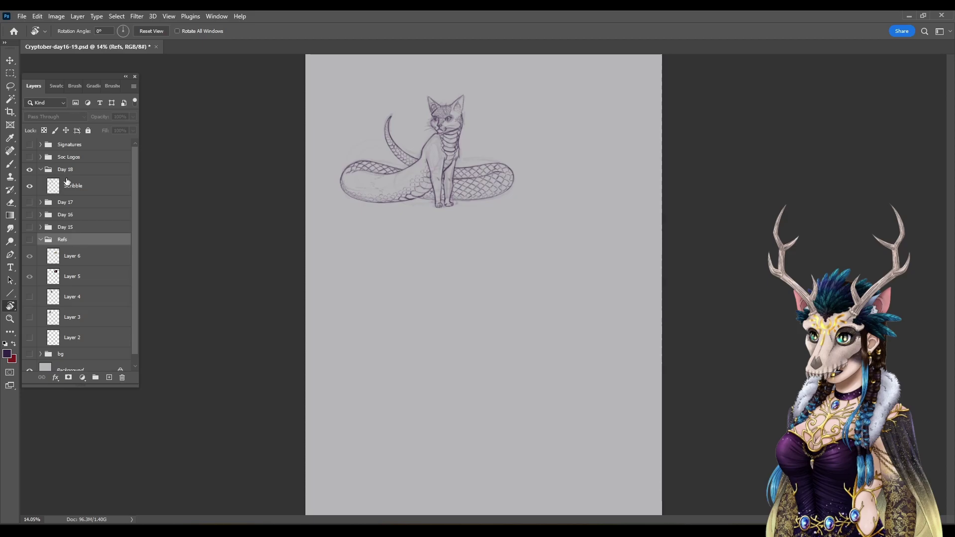
left_click(89, 194)
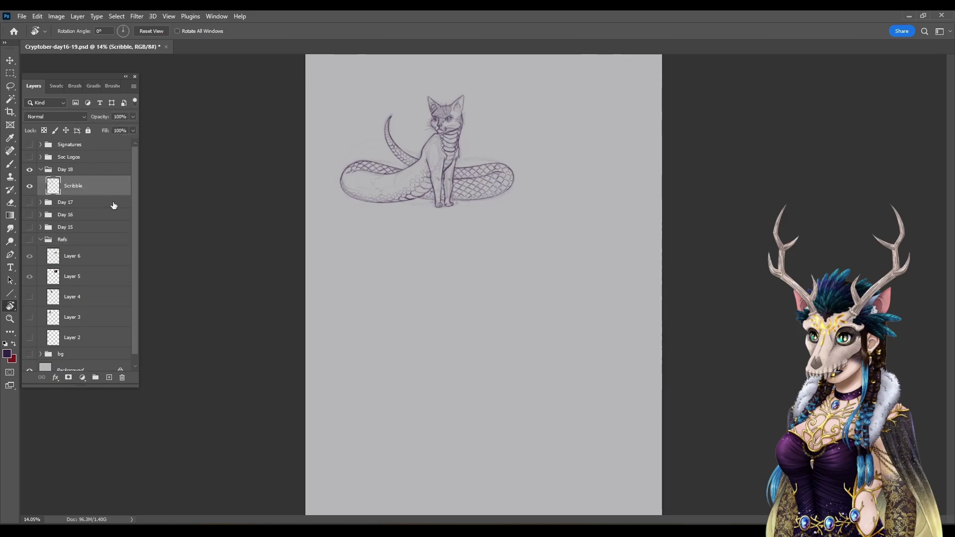
Step: Create a new layer named Scribbles2 above the Scribble layer
left_click(134, 87)
left_click(133, 92)
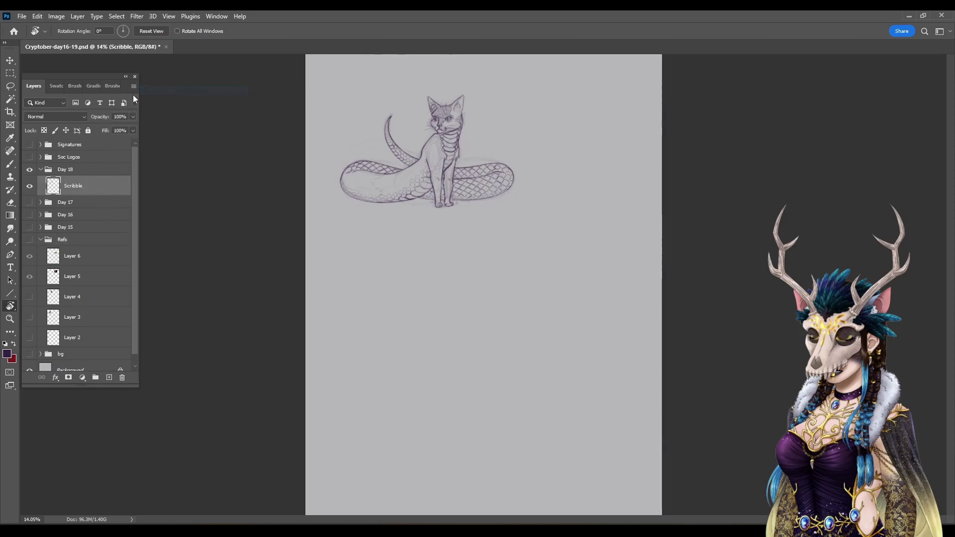
type("Scr")
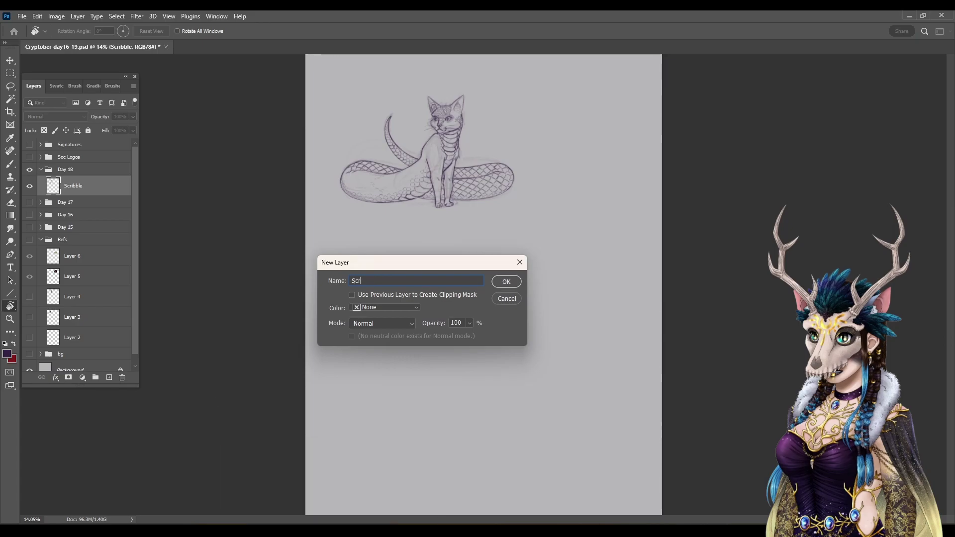
type("ibbles")
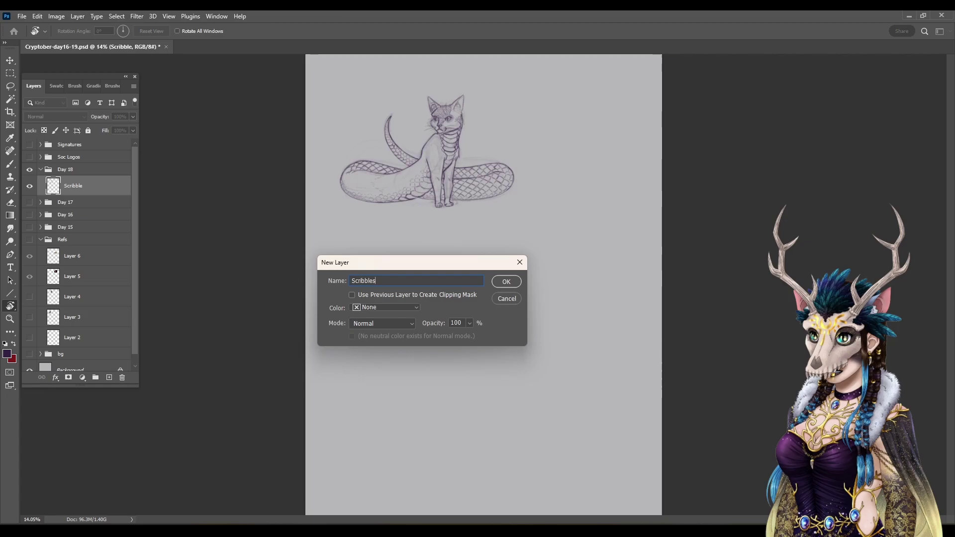
type("1")
key("BackSpace")
type("2")
key("Return")
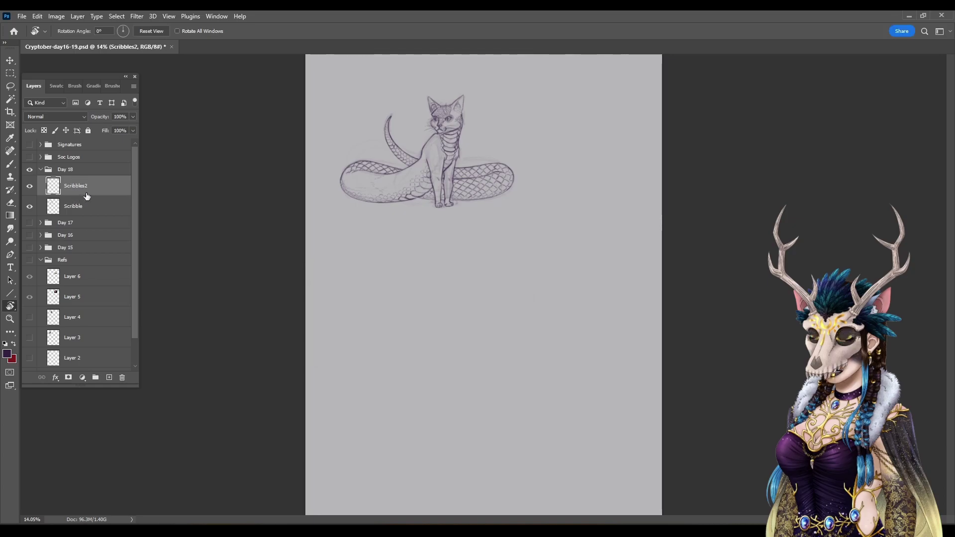
Step: Enlarge the cat-snake sketch on the Scribble layer and place it across the upper part of the page
left_click(92, 211)
key("v")
mouse_move(491, 160)
left_mouse_down()
mouse_move(620, 148)
mouse_move(605, 150)
left_mouse_up()
mouse_move(455, 201)
left_mouse_down()
mouse_move(366, 284)
mouse_move(346, 326)
mouse_move(402, 298)
left_mouse_up()
left_click(493, 31)
left_click_drag(503, 249, 503, 274)
Step: Make the Scribbles2 layer active and set the brush opacity to 13%
key("z")
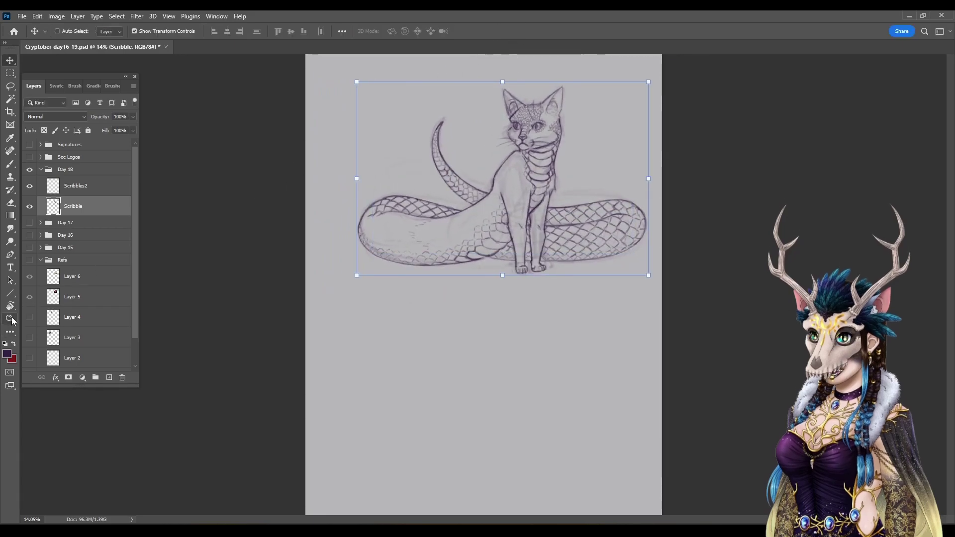
left_click(554, 239)
left_click(572, 149)
left_click(575, 149)
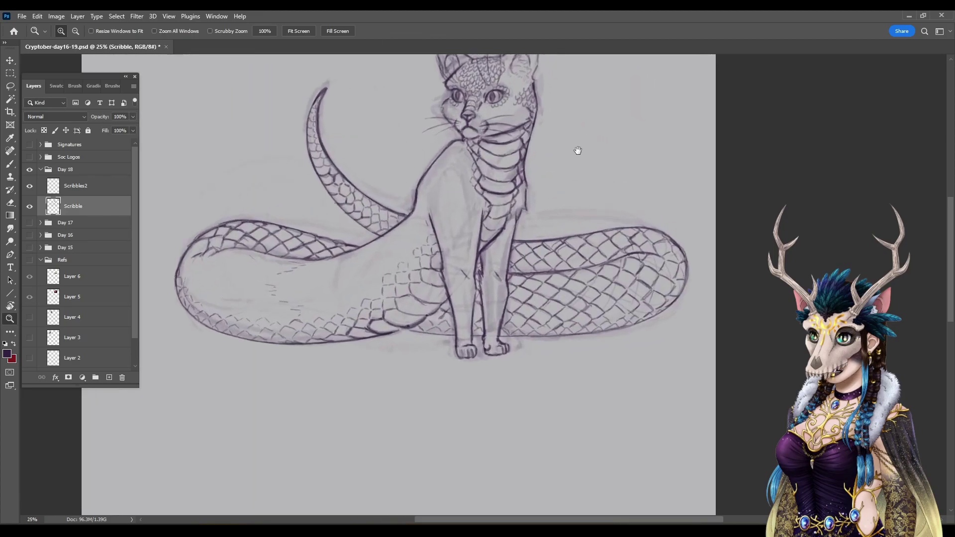
left_click_drag(576, 150, 575, 199)
left_click(11, 163)
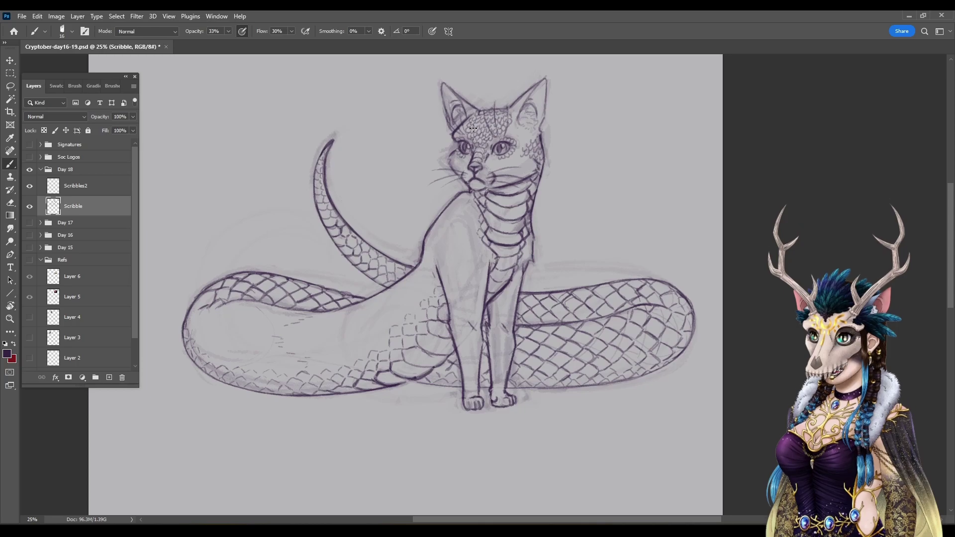
key("e")
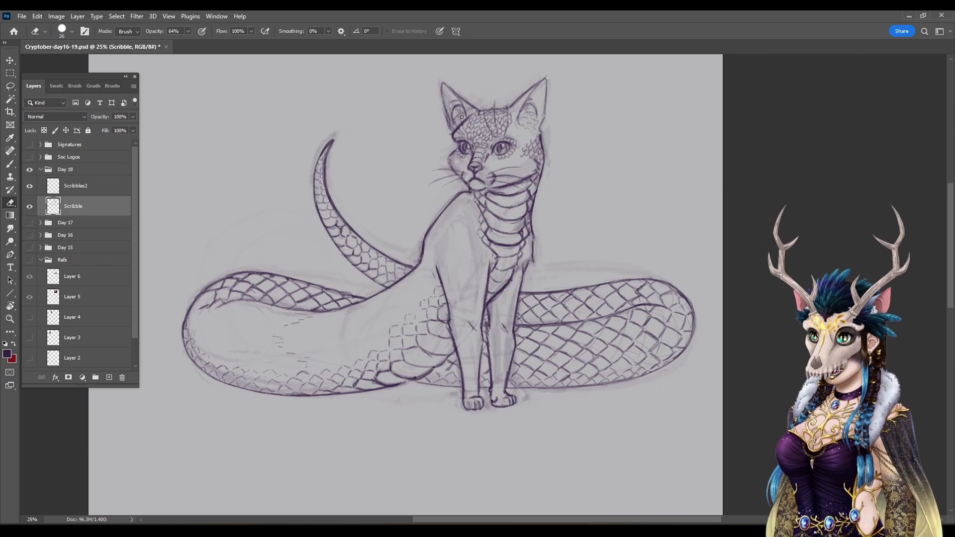
key("b")
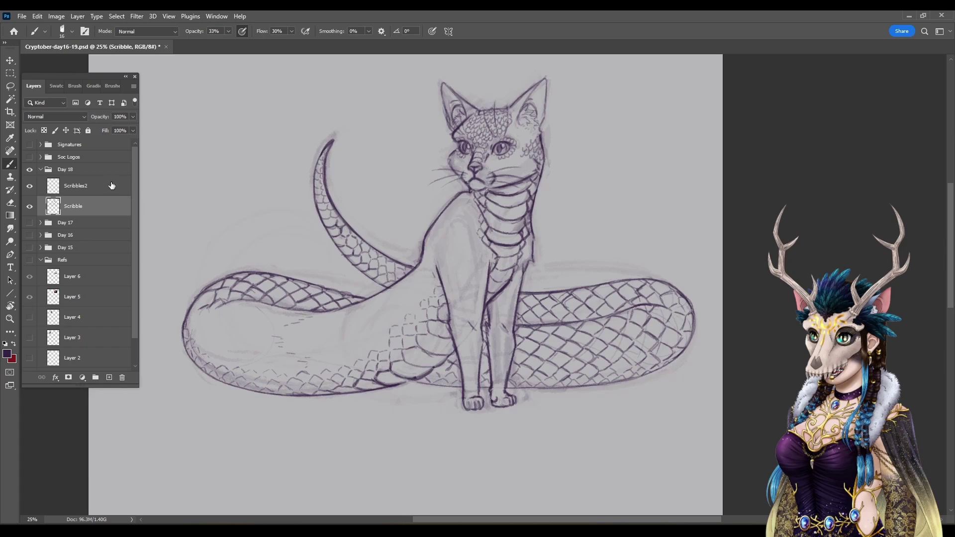
key("alt+bracketright")
left_click(228, 31)
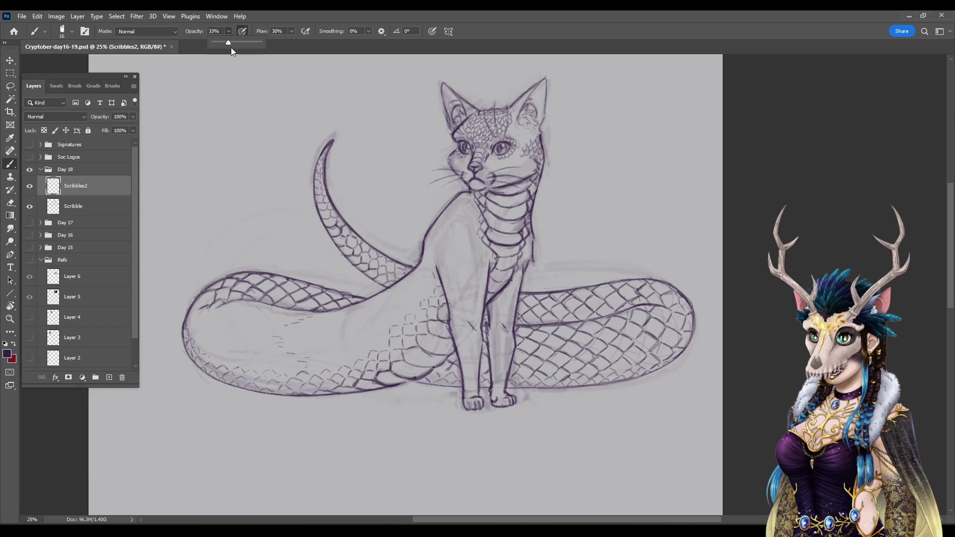
left_click_drag(222, 43, 220, 43)
Step: Shift the Scribble layer's cat-snake drawing down to free space above it, and return to the brush on Scribbles2
left_click(82, 209)
key("v")
left_click_drag(644, 110, 664, 217)
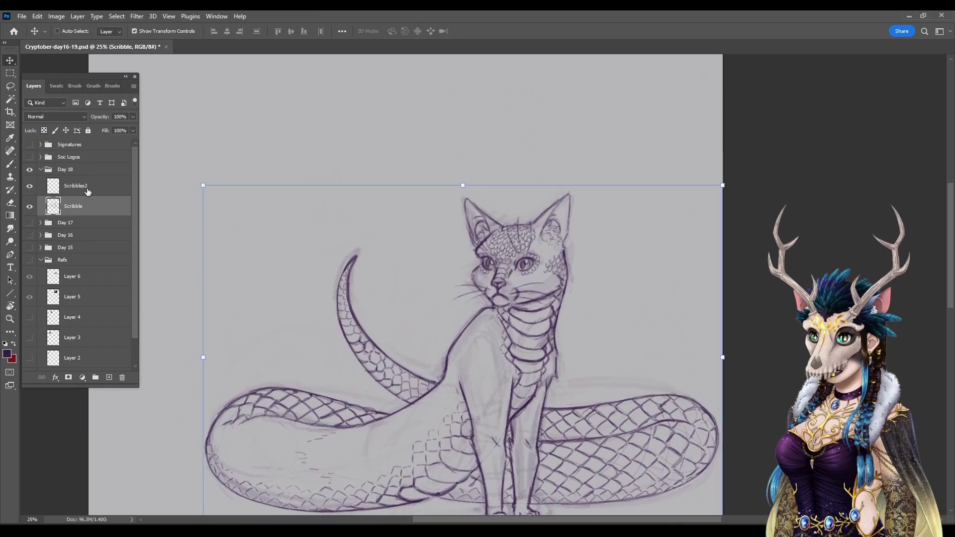
left_click(36, 179)
key("b")
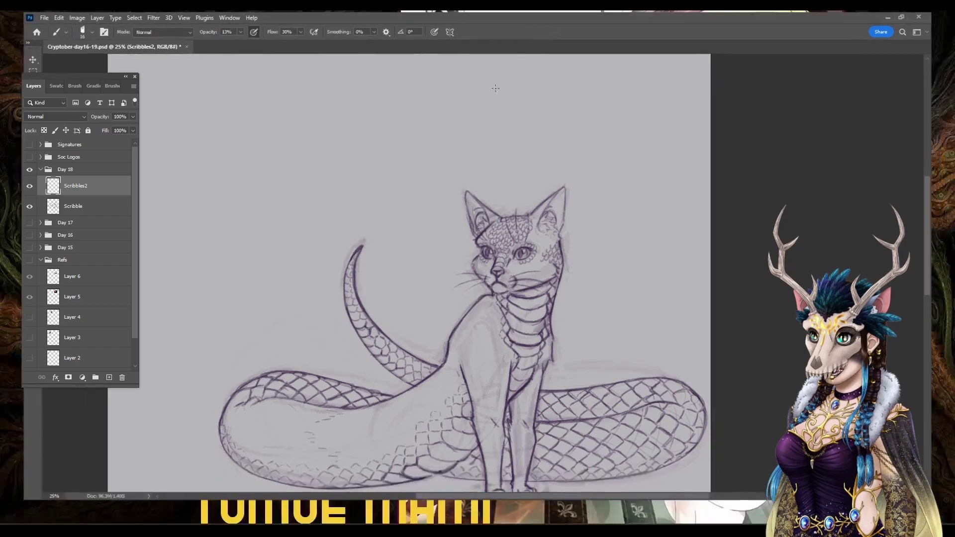
mouse_move(444, 175)
left_mouse_down()
mouse_move(485, 206)
mouse_move(482, 237)
mouse_move(499, 216)
mouse_move(493, 220)
left_mouse_up()
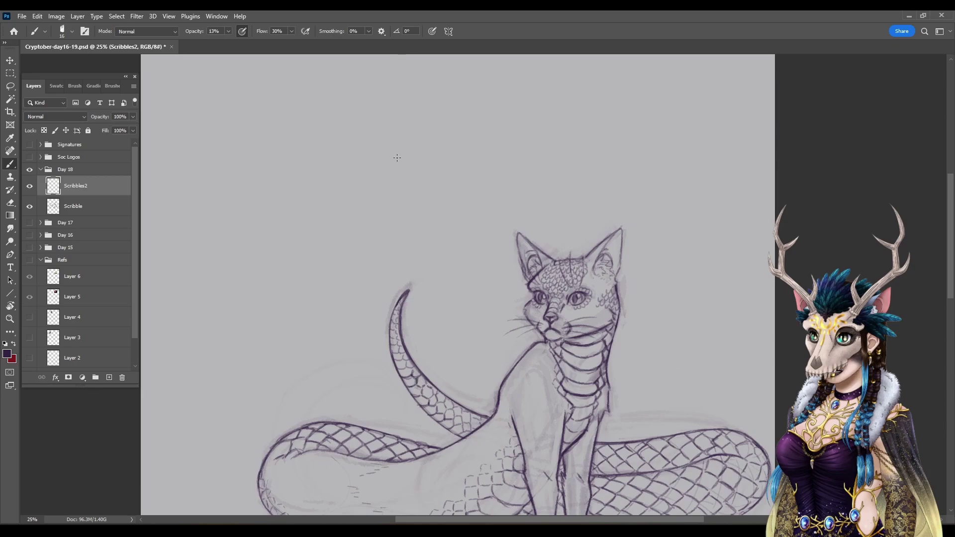
left_click(10, 203)
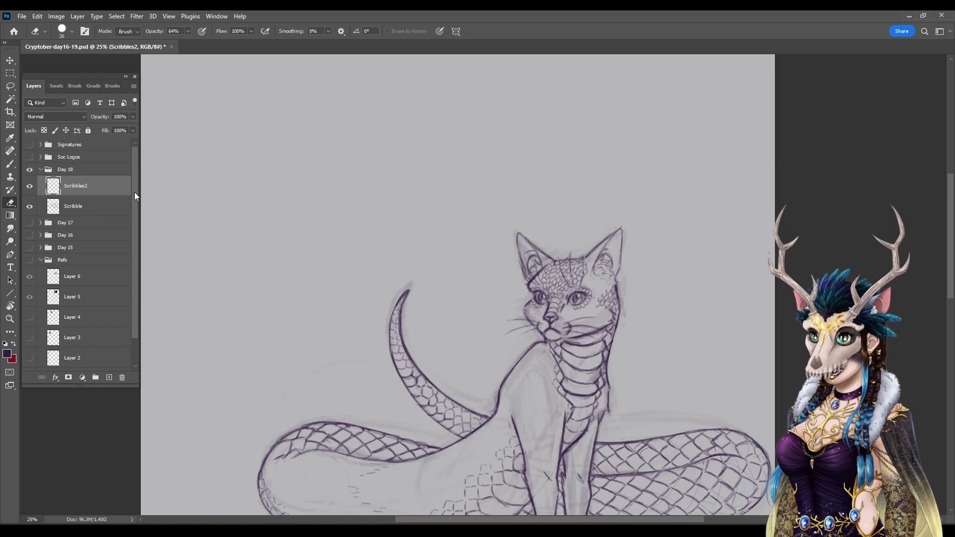
left_click(104, 209)
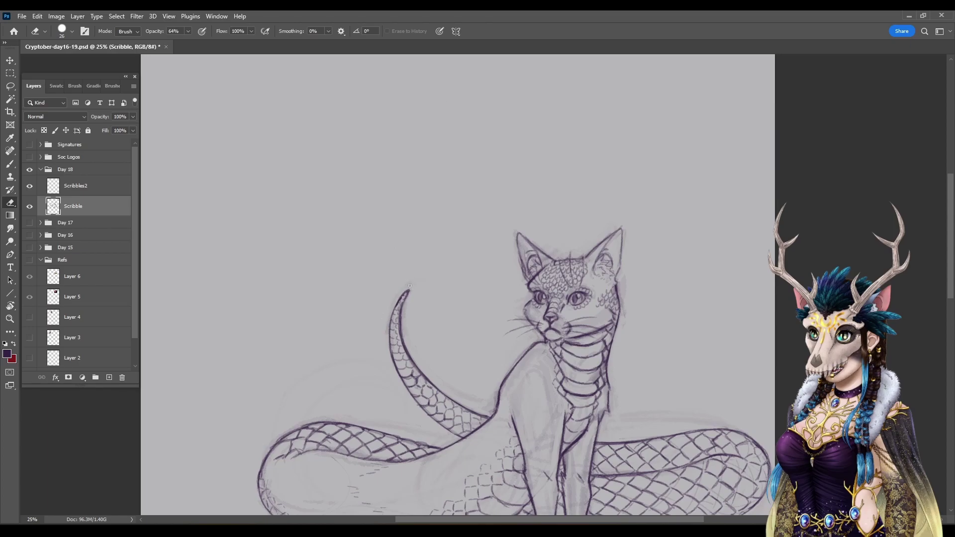
left_click(100, 186)
key("b")
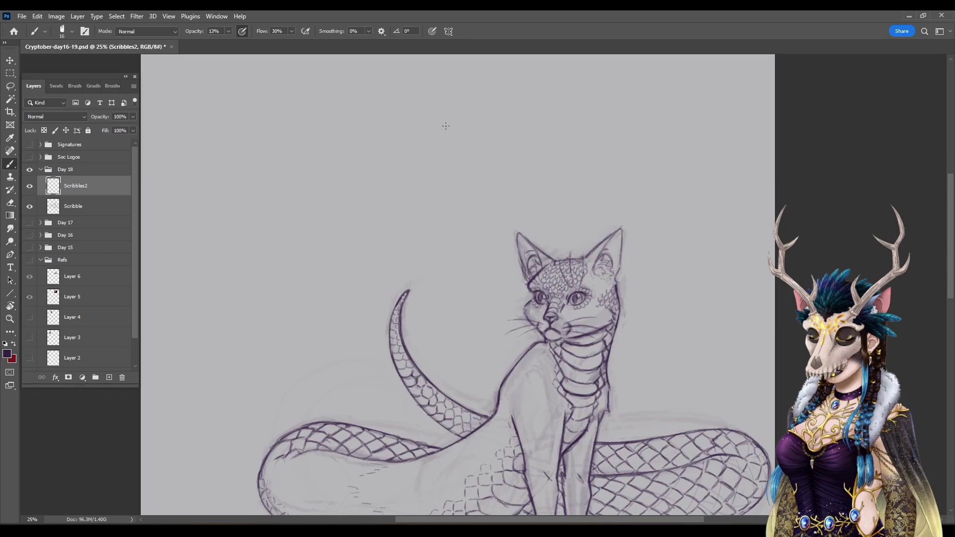
Step: Sketch a small front-facing cat head with face guides, a chest shape and pointed ears in the empty space above the tail
scroll(388, 194, "up", 2)
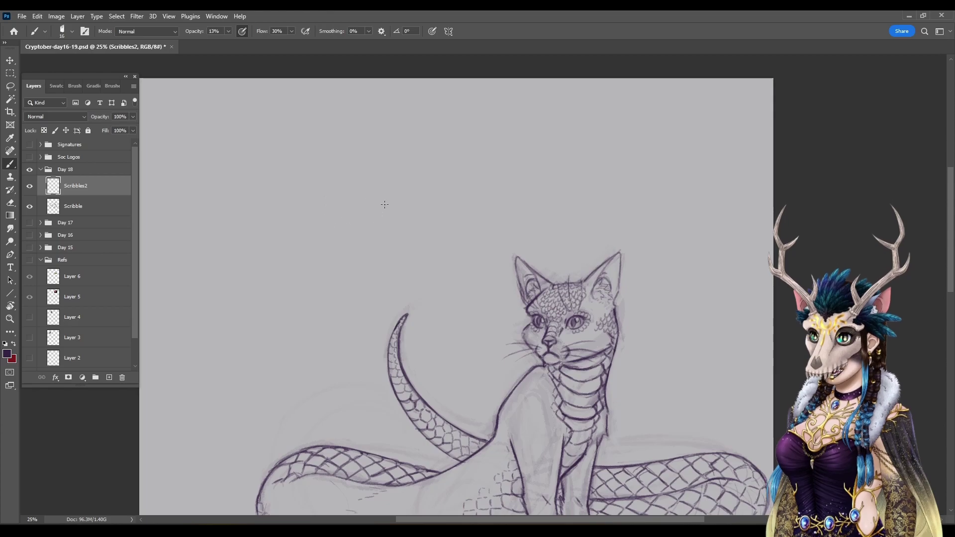
mouse_move(368, 175)
left_mouse_down()
mouse_move(340, 186)
mouse_move(373, 214)
left_mouse_up()
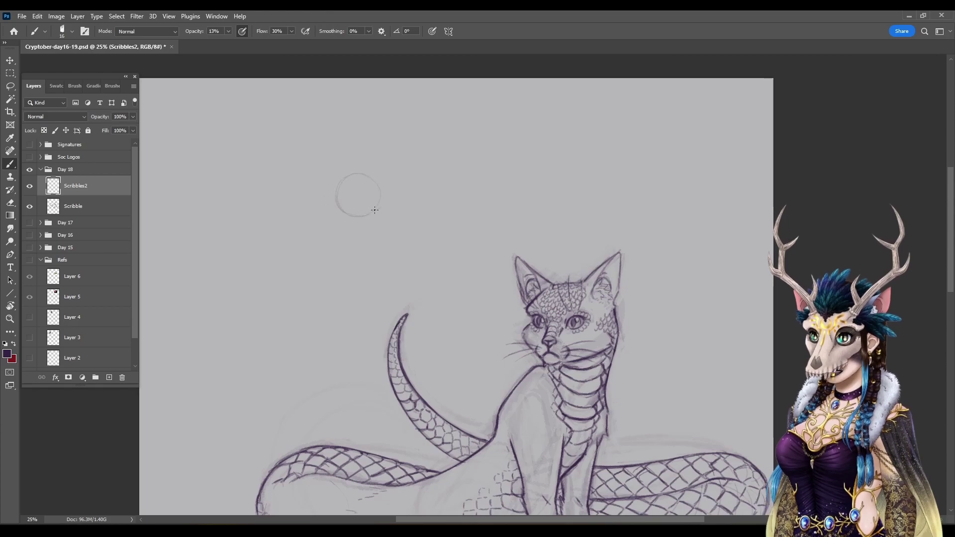
mouse_move(355, 174)
left_mouse_down()
mouse_move(373, 209)
mouse_move(345, 176)
mouse_move(380, 202)
mouse_move(333, 198)
mouse_move(374, 181)
mouse_move(372, 195)
mouse_move(341, 199)
left_mouse_up()
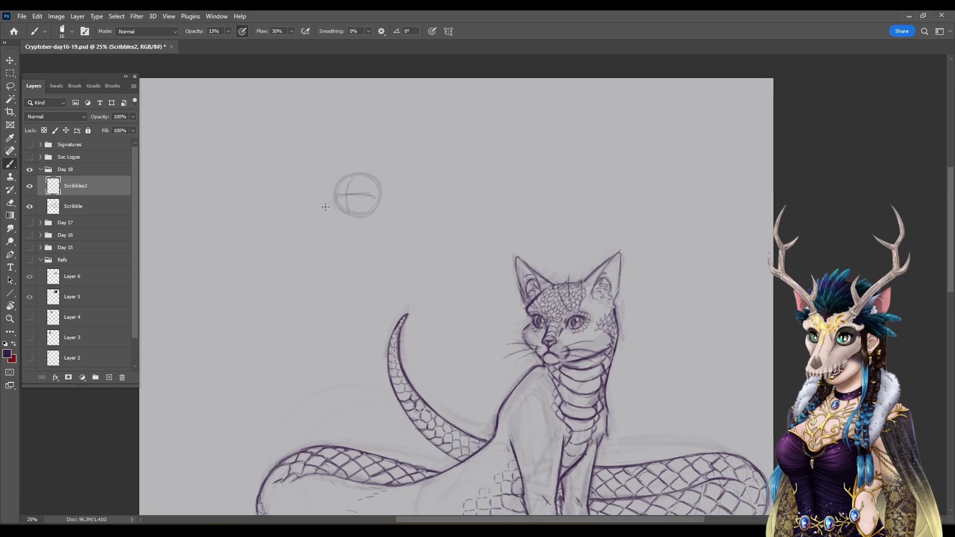
left_click_drag(330, 203, 349, 216)
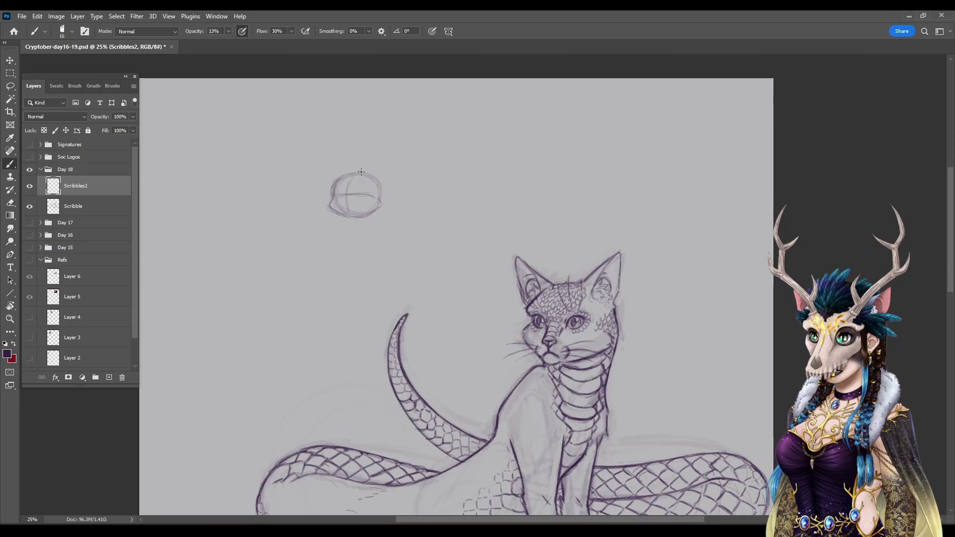
left_click_drag(351, 172, 380, 189)
left_click_drag(343, 228, 373, 230)
left_click_drag(376, 231, 378, 211)
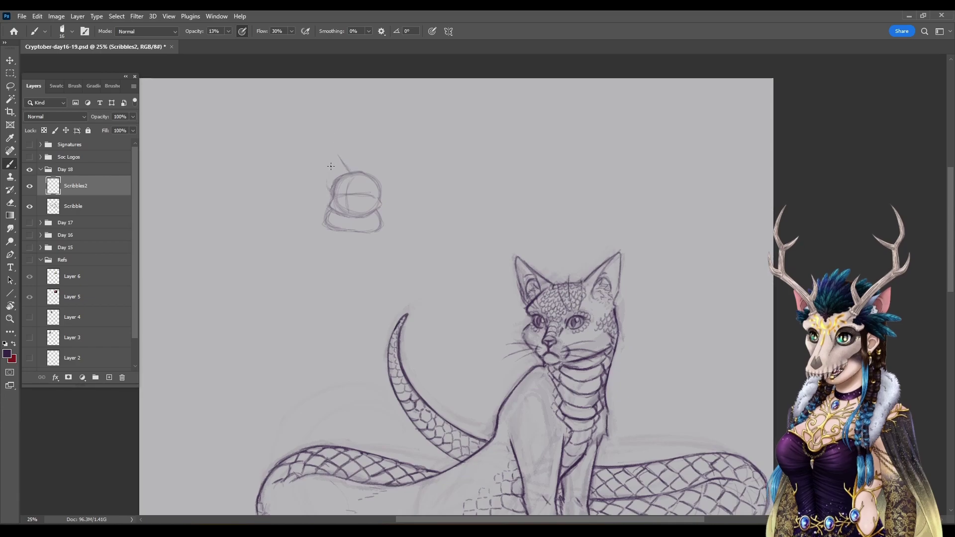
left_click_drag(362, 172, 371, 162)
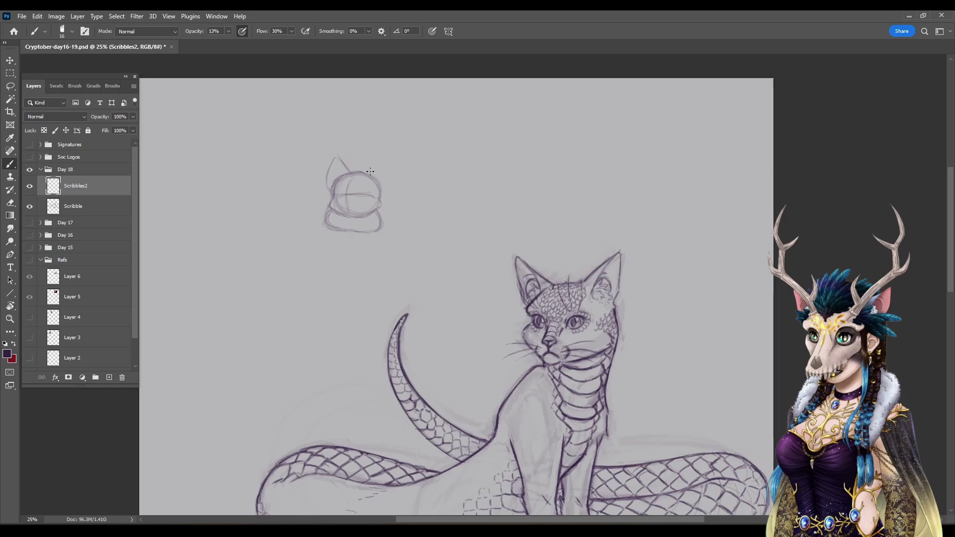
key("ctrl+z")
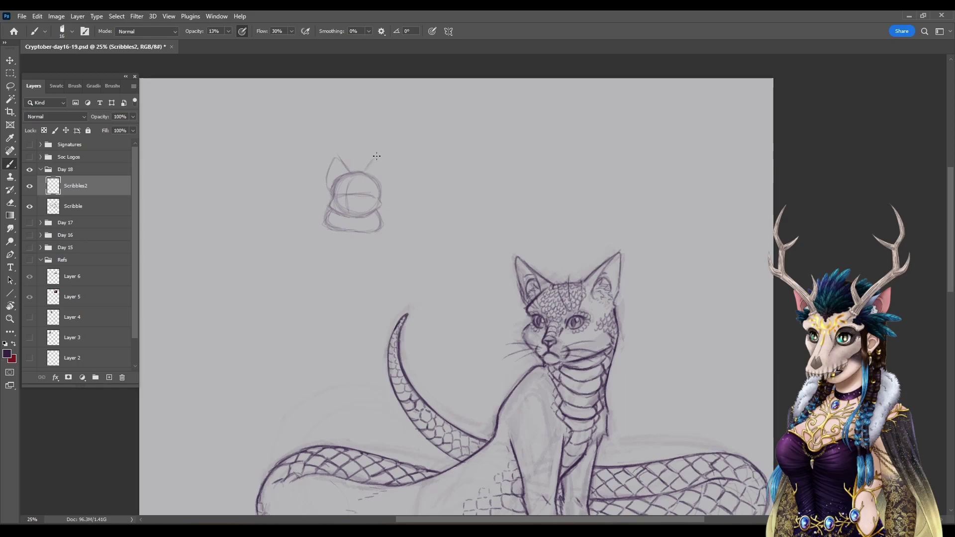
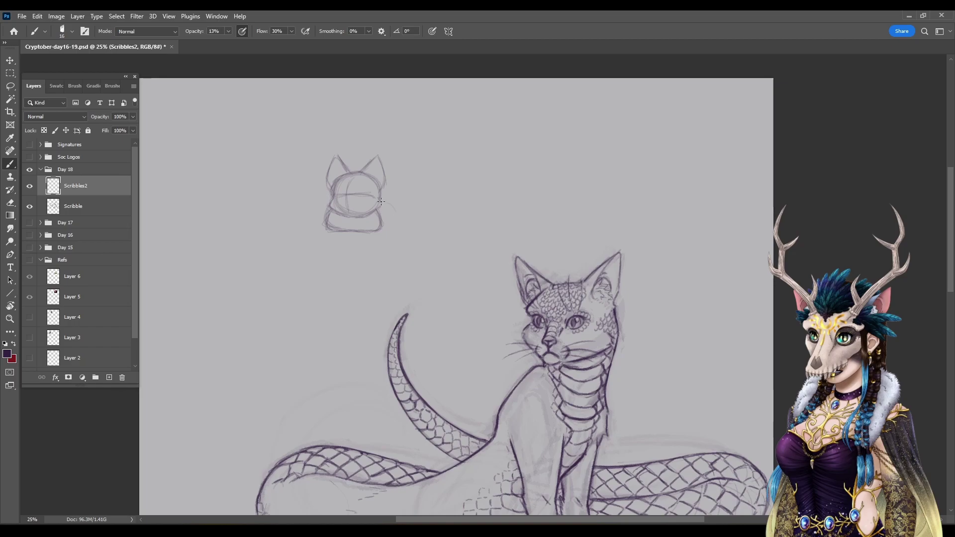
Step: Sketch stacked snake coils beneath the small cat head, with a short tail tip curling out to one side
left_click_drag(383, 204, 388, 226)
left_click_drag(288, 236, 346, 247)
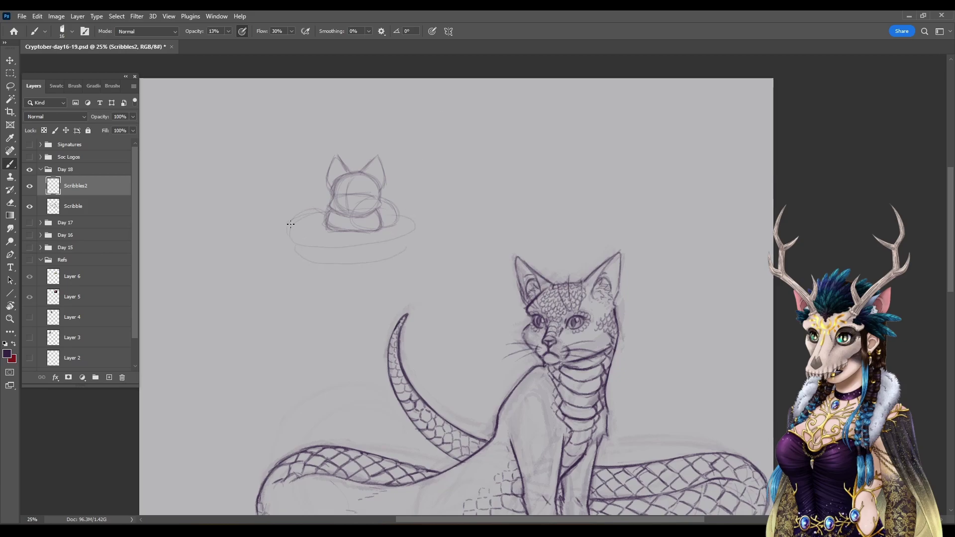
mouse_move(291, 224)
left_mouse_down()
mouse_move(380, 248)
mouse_move(412, 239)
left_mouse_up()
left_click_drag(412, 211, 418, 235)
mouse_move(289, 242)
left_mouse_down()
mouse_move(343, 271)
mouse_move(317, 267)
mouse_move(388, 265)
left_mouse_up()
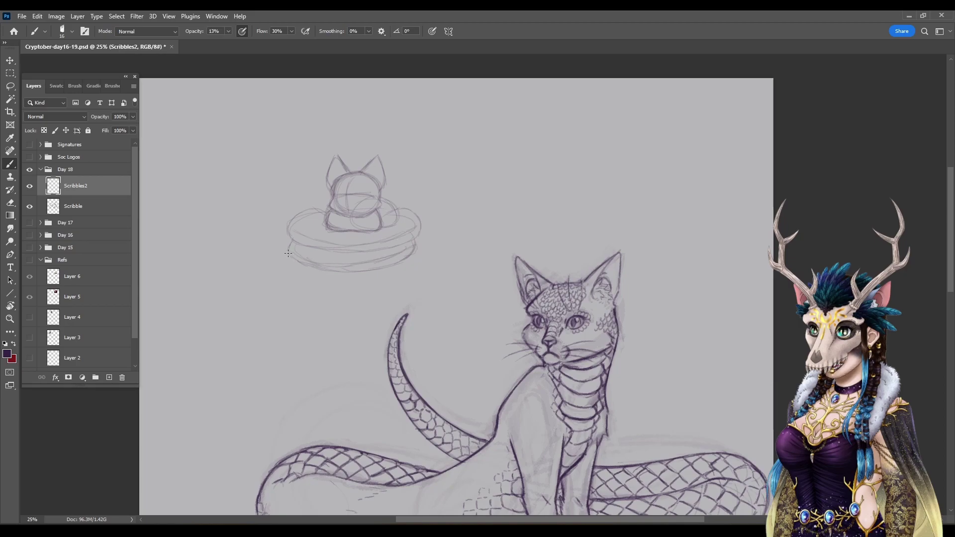
left_click_drag(414, 251, 417, 245)
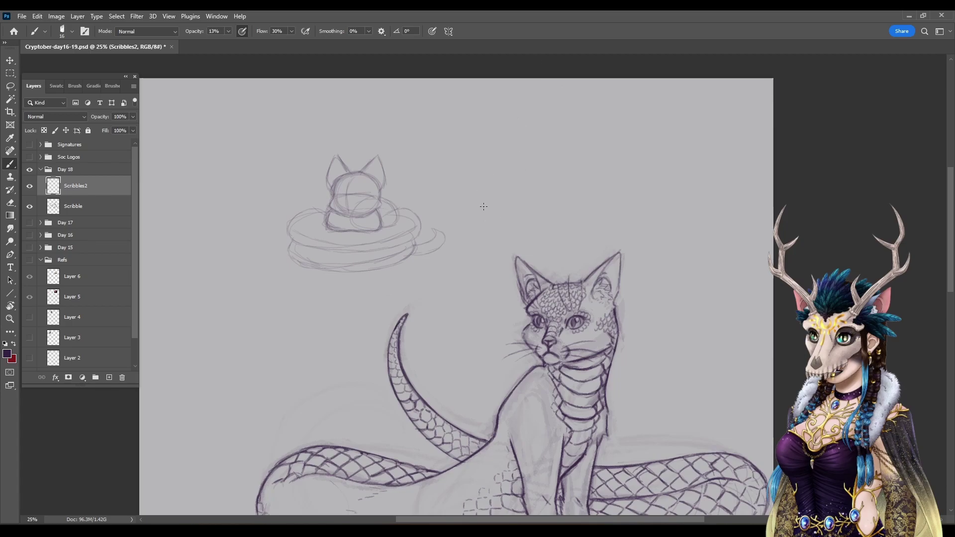
Step: Rough out a second small cat head above the main drawing, with face guides, ears and two front legs ending in round paws
mouse_move(476, 186)
left_mouse_down()
mouse_move(514, 178)
mouse_move(492, 208)
mouse_move(491, 178)
mouse_move(474, 186)
mouse_move(508, 187)
mouse_move(473, 187)
mouse_move(501, 207)
left_mouse_up()
mouse_move(472, 157)
left_mouse_down()
mouse_move(510, 172)
mouse_move(500, 145)
mouse_move(524, 170)
mouse_move(518, 182)
mouse_move(503, 151)
mouse_move(510, 172)
left_mouse_up()
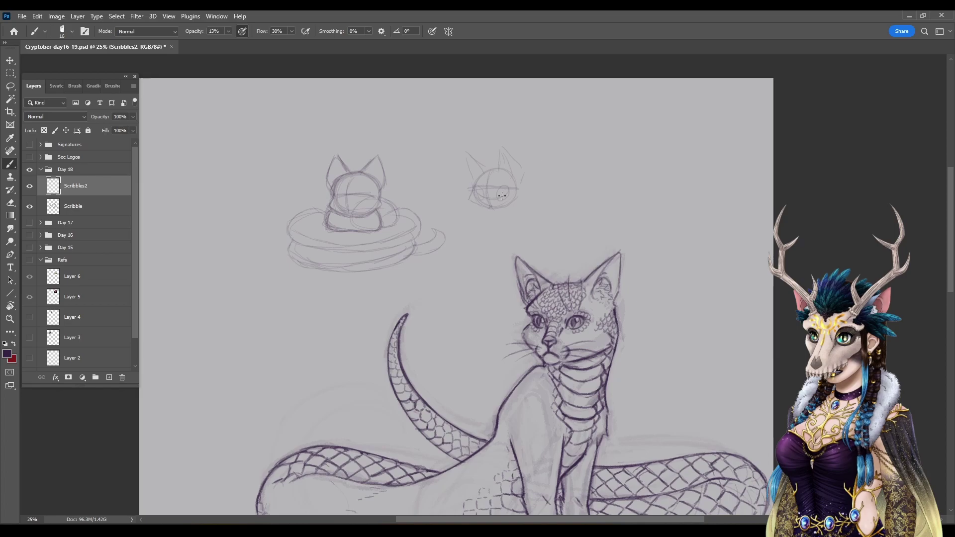
mouse_move(485, 189)
left_mouse_down()
mouse_move(490, 204)
mouse_move(479, 230)
left_mouse_up()
mouse_move(517, 192)
left_mouse_down()
mouse_move(492, 238)
mouse_move(476, 239)
left_mouse_up()
left_click_drag(490, 224, 497, 239)
Step: Sketch a high arching snake body behind the second small cat, sweeping down into a flat coil on the ground
left_click_drag(516, 167, 576, 121)
left_click_drag(574, 145, 573, 127)
left_click_drag(561, 225, 621, 227)
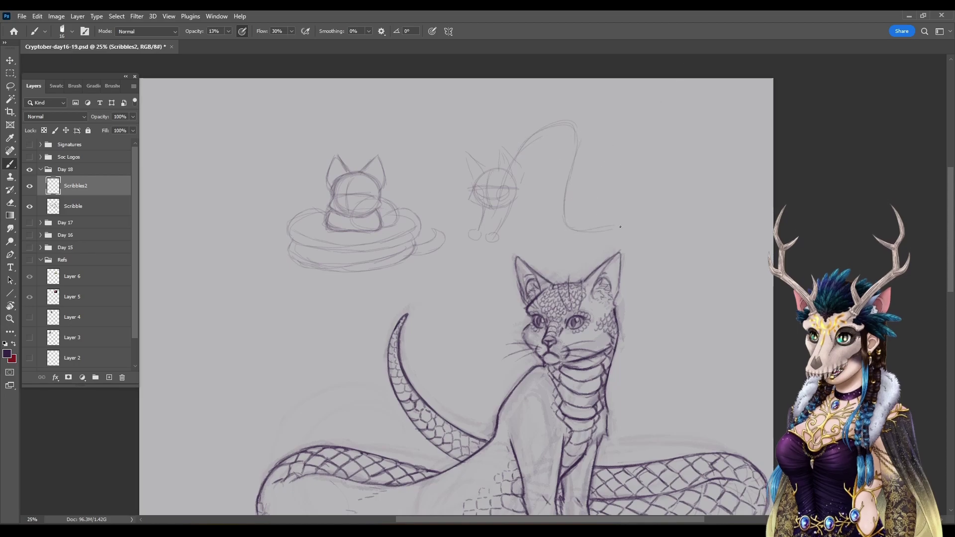
mouse_move(550, 217)
left_mouse_down()
mouse_move(517, 219)
mouse_move(596, 207)
left_mouse_up()
left_click_drag(548, 135, 591, 157)
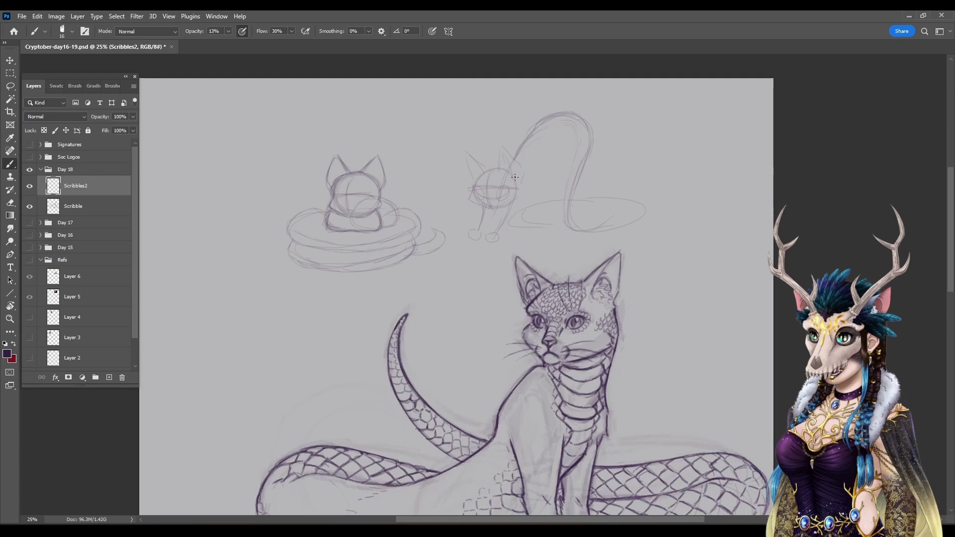
Step: Lasso and delete the first small coiled cat sketch from Scribbles2, and clear the selection
key("l")
mouse_move(430, 179)
left_mouse_down()
mouse_move(435, 217)
mouse_move(312, 286)
mouse_move(407, 159)
left_mouse_up()
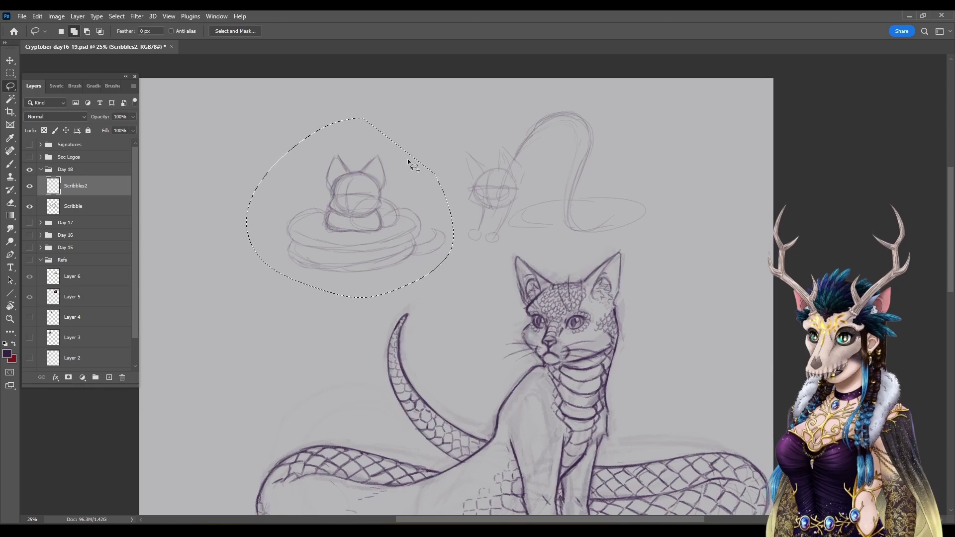
key("Delete")
left_click(11, 75)
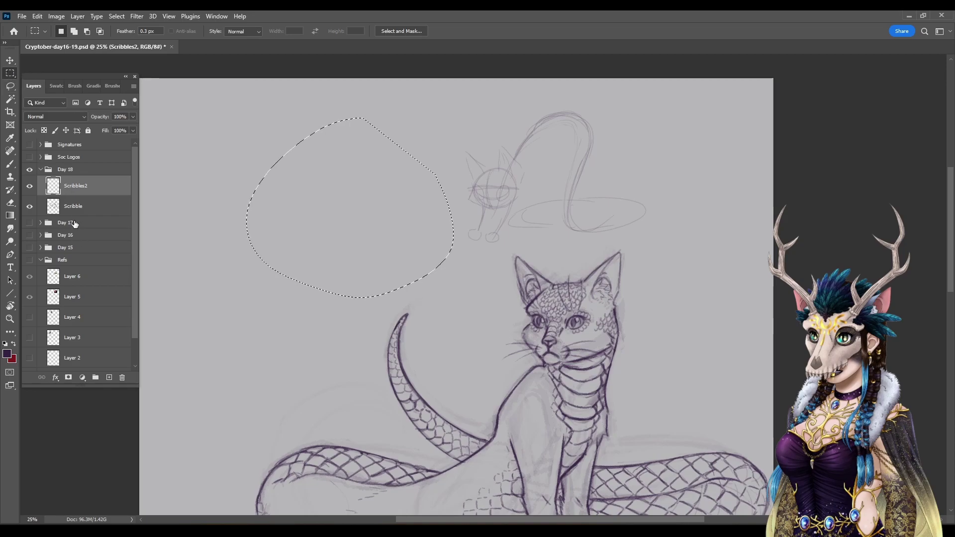
key("ctrl+d")
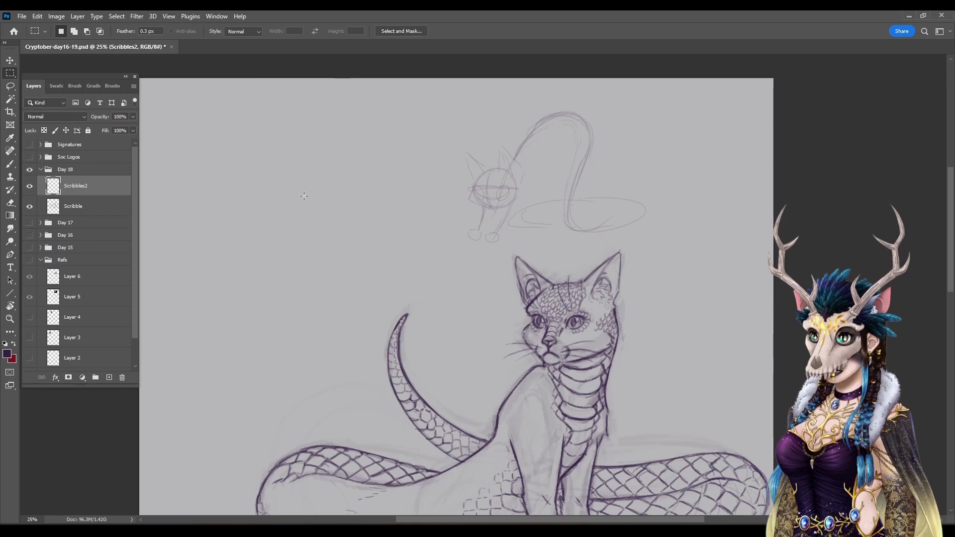
Step: Enlarge the arched cat-snake sketch, move it into the space above the main drawing's tail, and return to the brush
left_click(11, 59)
mouse_move(621, 176)
left_mouse_down()
mouse_move(380, 209)
mouse_move(374, 242)
mouse_move(445, 238)
left_mouse_up()
left_click(493, 31)
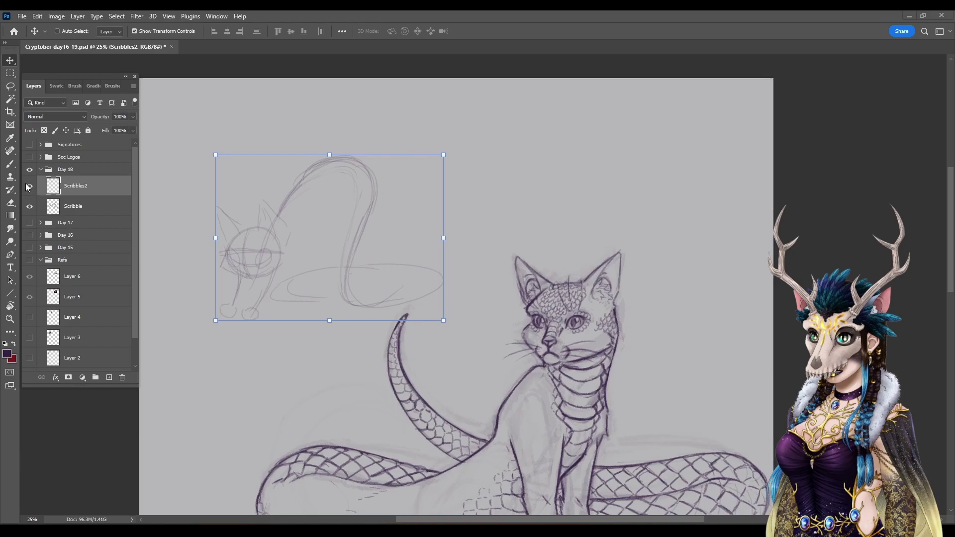
key("b")
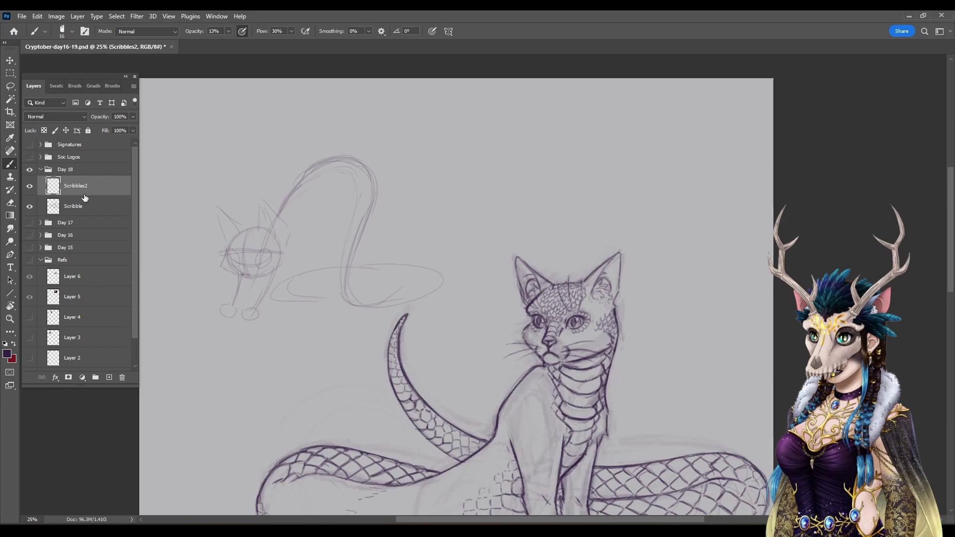
Step: Set the brush opacity to 26% and draw the small cat's nose and open, fanged mouth, cleaning up stray lines with the eraser
left_click(228, 31)
key("z")
left_click_drag(158, 128, 632, 409)
key("b")
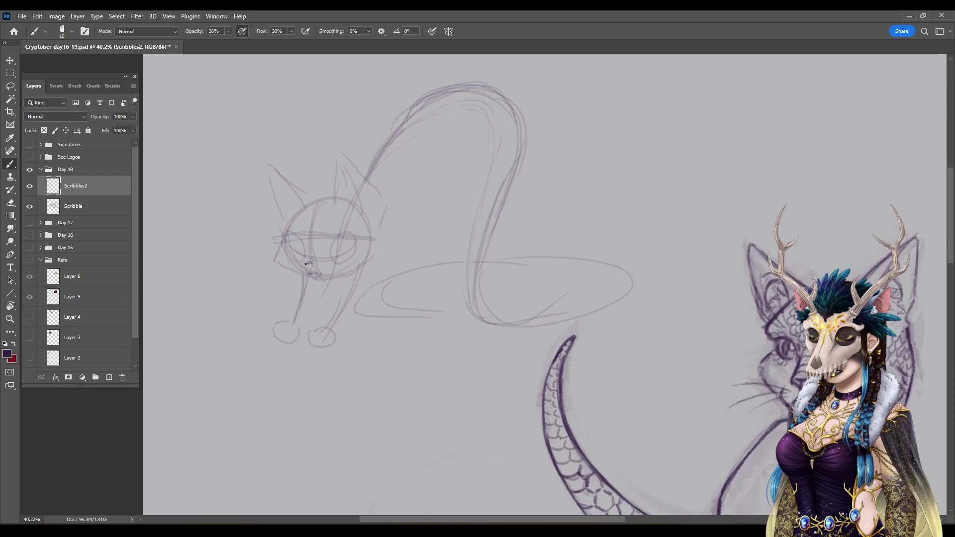
left_click_drag(308, 266, 310, 263)
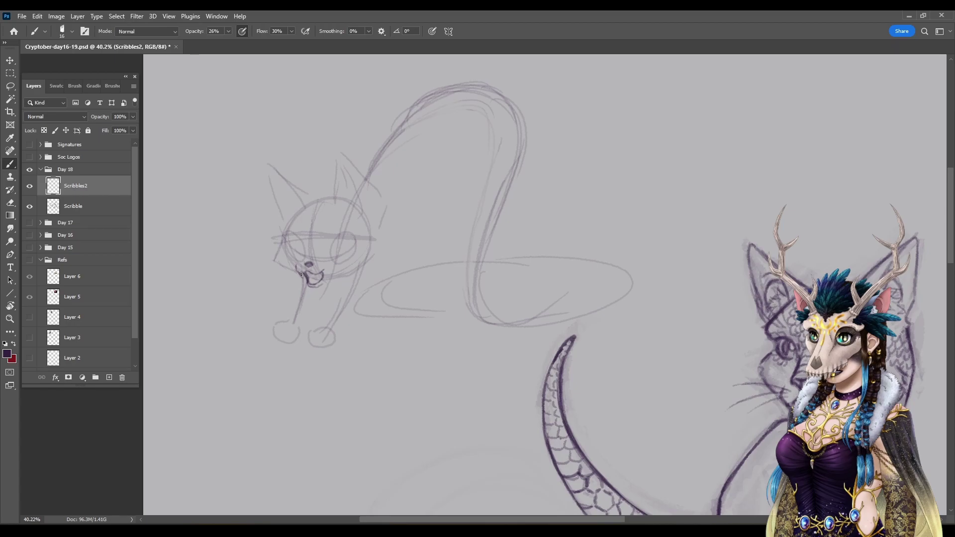
left_click_drag(302, 273, 308, 277)
key("e")
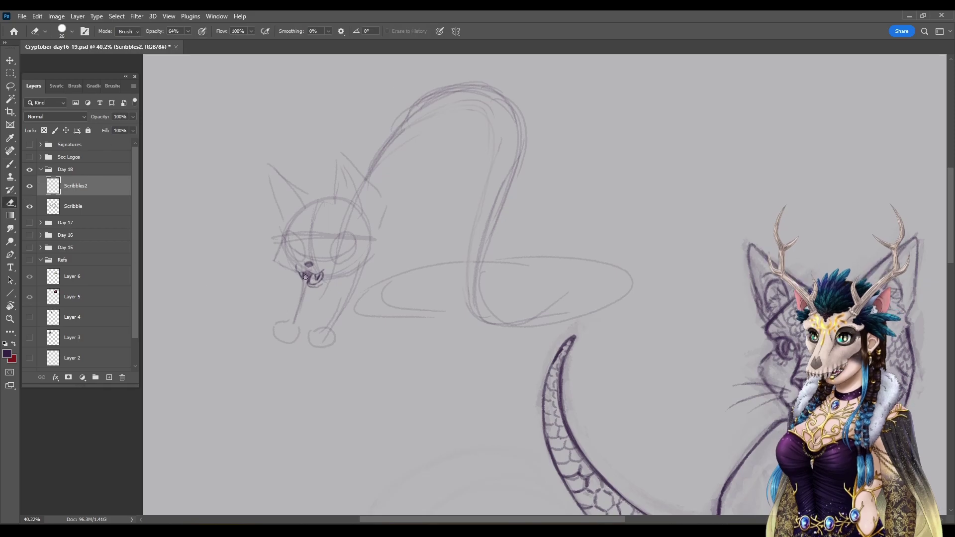
key("b")
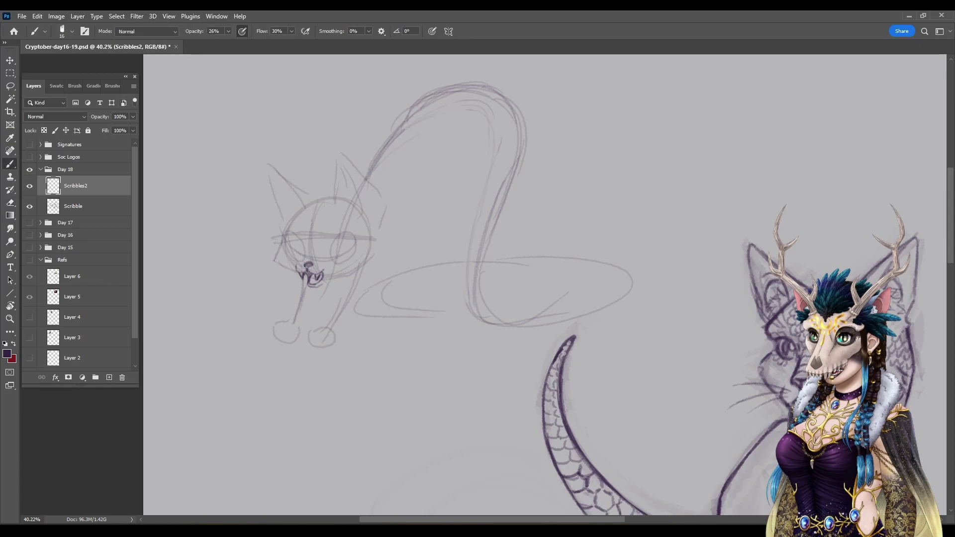
key("e")
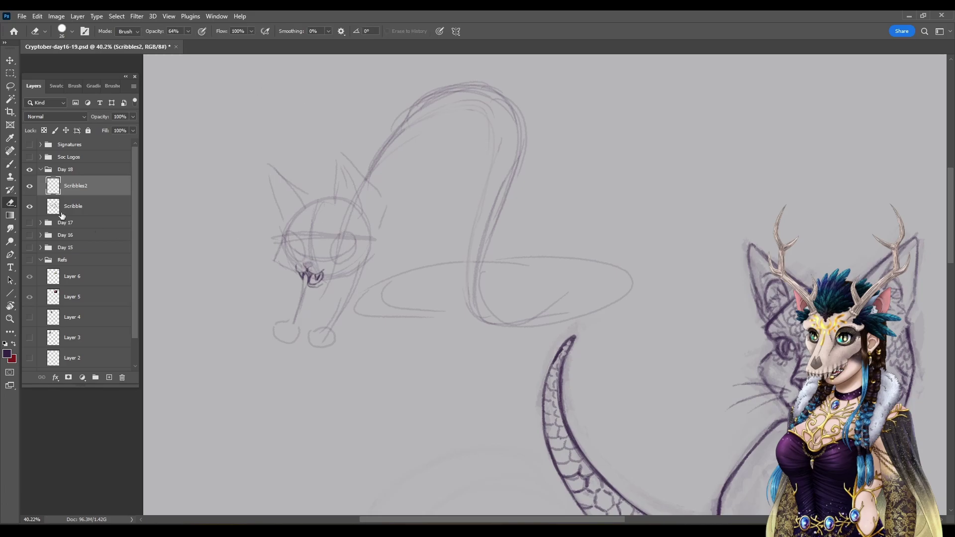
key("b")
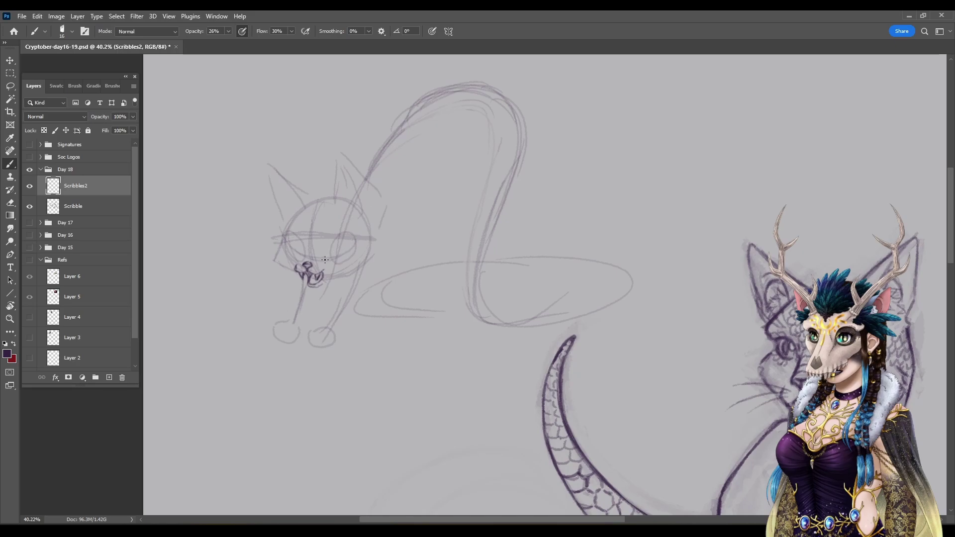
Step: Outline the cat's far eye as a narrow wink and its near eye wide open with a thick upper lid
left_click_drag(327, 261, 354, 252)
left_click_drag(286, 251, 295, 258)
mouse_move(331, 245)
left_mouse_down()
mouse_move(353, 239)
mouse_move(346, 234)
mouse_move(355, 249)
left_mouse_up()
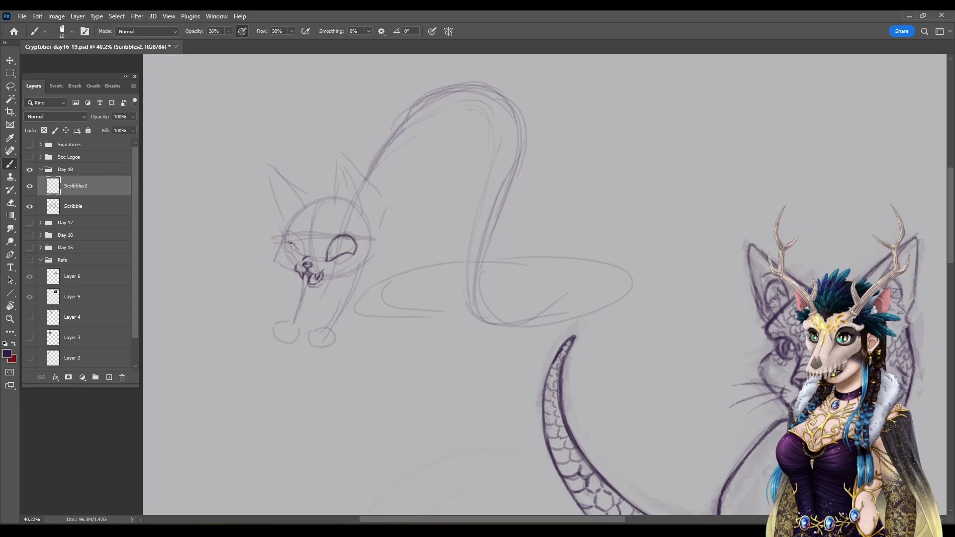
mouse_move(295, 244)
left_mouse_down()
mouse_move(303, 255)
mouse_move(294, 244)
left_mouse_up()
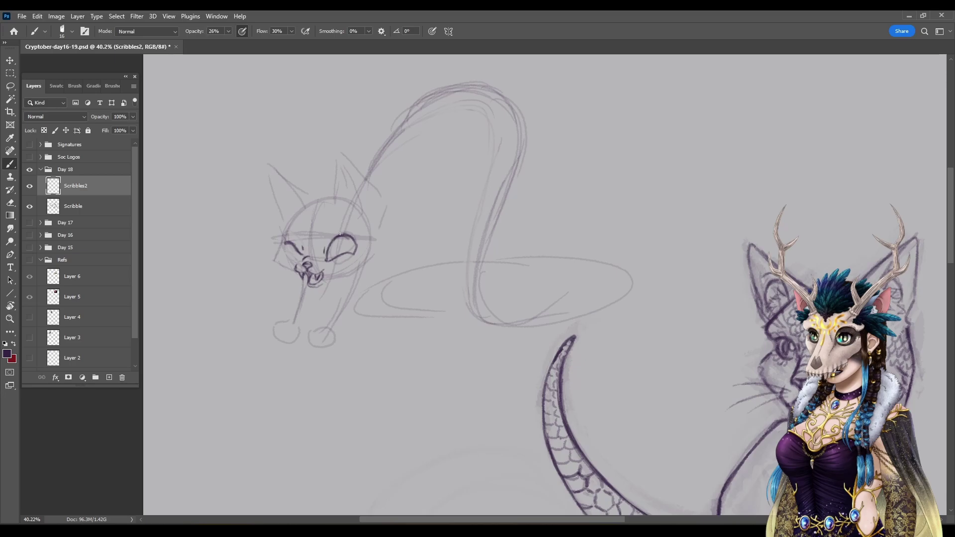
left_click_drag(335, 239, 327, 257)
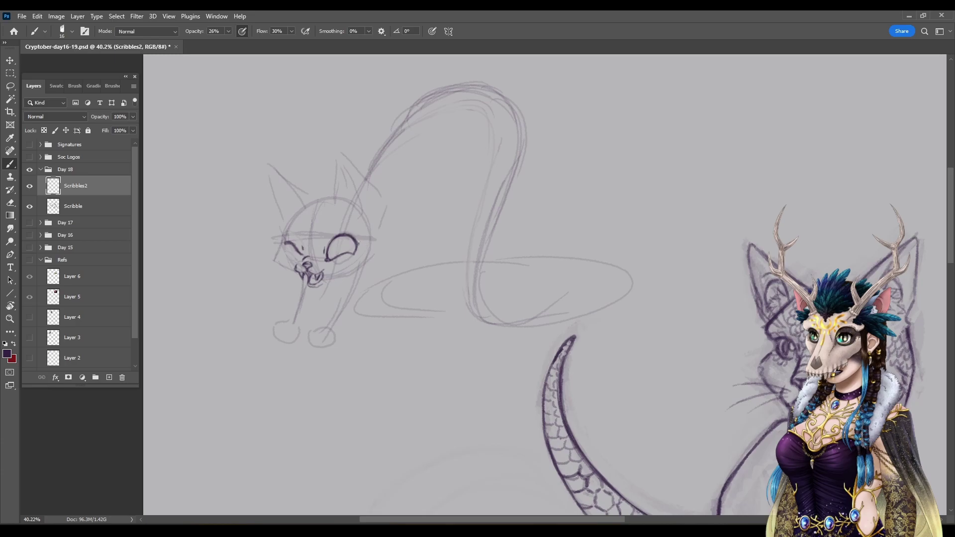
left_click_drag(357, 249, 362, 244)
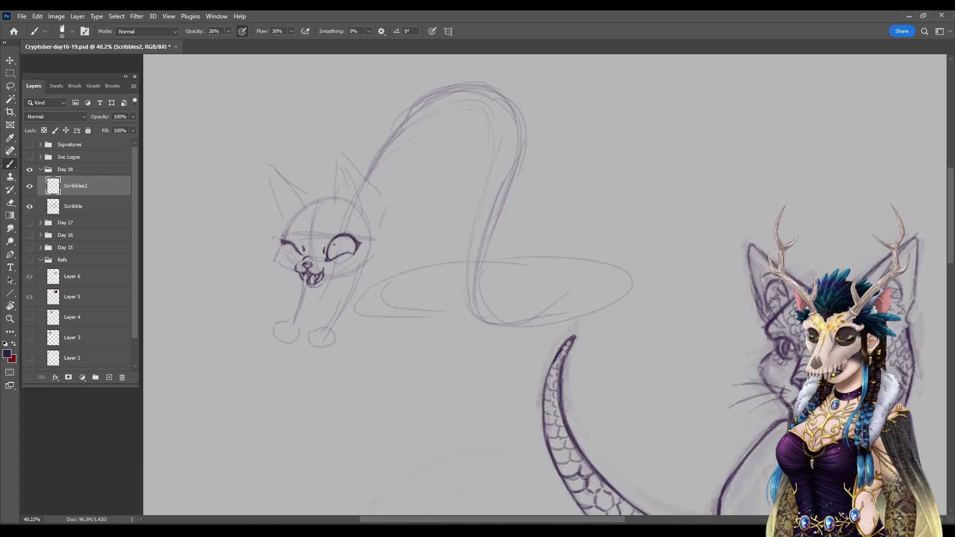
Step: Draw the iris and pupil inside the cat's open eye, undoing the last unwanted stroke
left_click_drag(327, 250, 328, 244)
left_click_drag(348, 238, 350, 252)
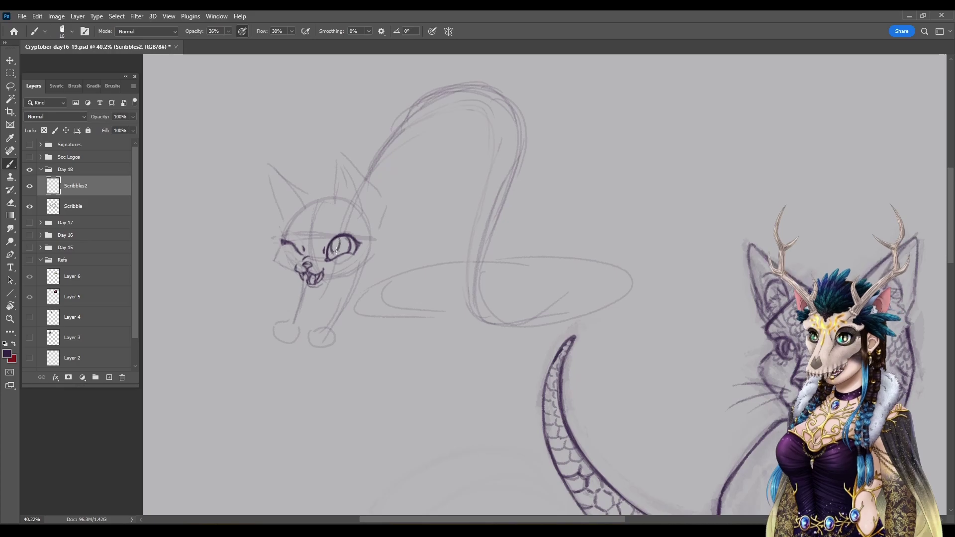
left_click_drag(332, 251, 336, 245)
key("ctrl+z")
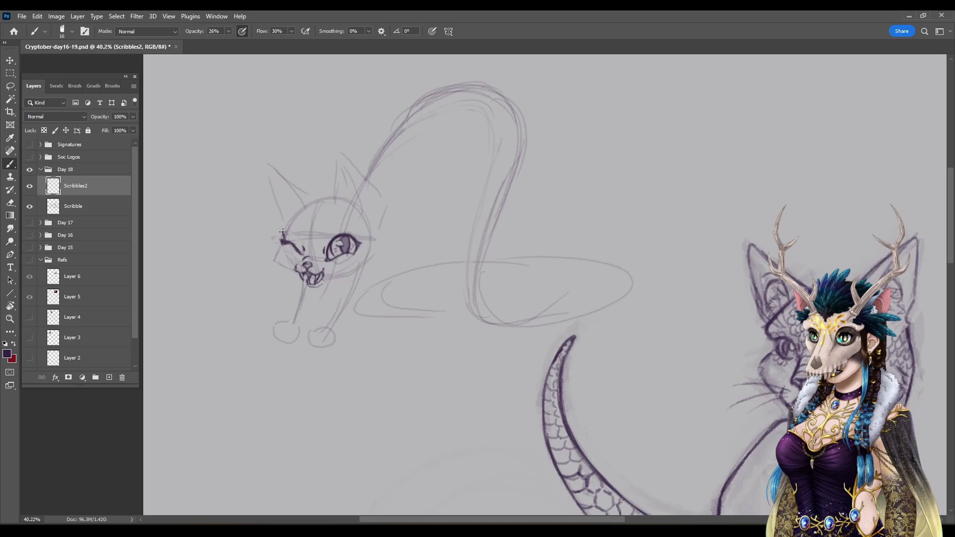
Step: Define the far side of the forehead and the lower jaw, and add rounded brow scales above both eyes
mouse_move(282, 228)
left_mouse_down()
mouse_move(306, 205)
mouse_move(289, 220)
left_mouse_up()
left_click_drag(344, 234, 363, 240)
left_click_drag(327, 281, 355, 272)
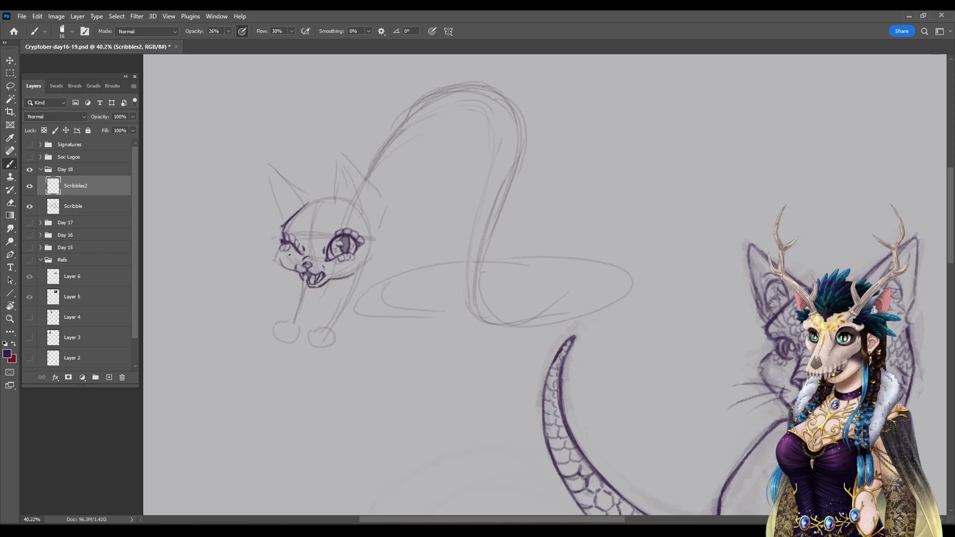
key("ctrl+z")
left_click_drag(296, 239, 300, 248)
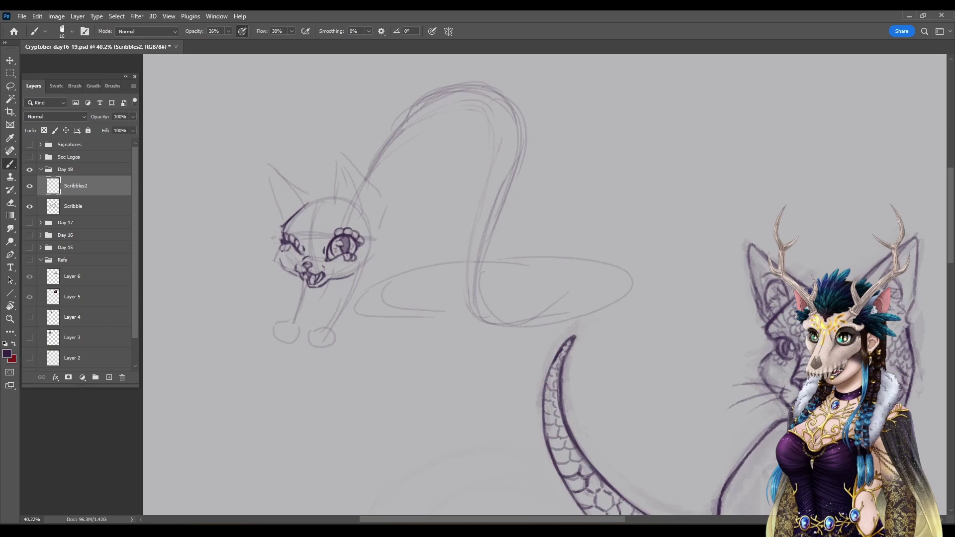
Step: Shape pointed cheek tufts on both sides of the face and darken the jawline between them
left_click_drag(285, 251, 281, 245)
left_click_drag(272, 254, 282, 267)
left_click_drag(275, 257, 281, 265)
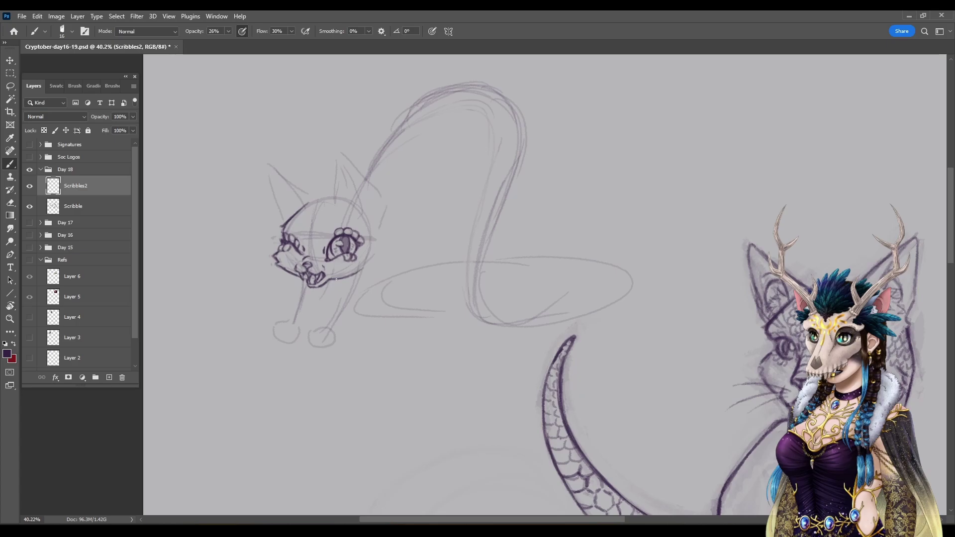
left_click_drag(325, 283, 339, 279)
left_click_drag(359, 272, 373, 266)
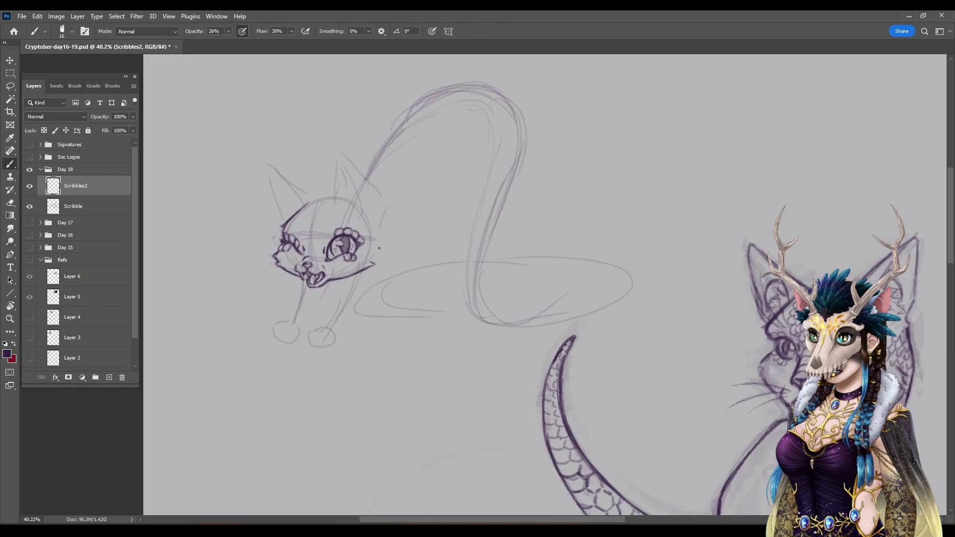
left_click_drag(373, 244, 381, 255)
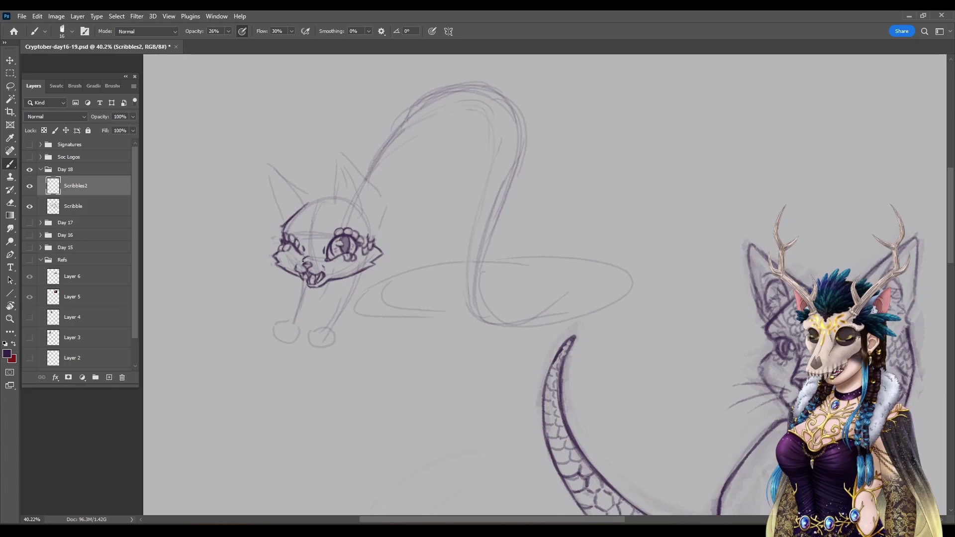
Step: Draw a row of banded scales up the bridge of the cat's nose
left_click_drag(304, 260, 312, 261)
left_click_drag(303, 252, 314, 255)
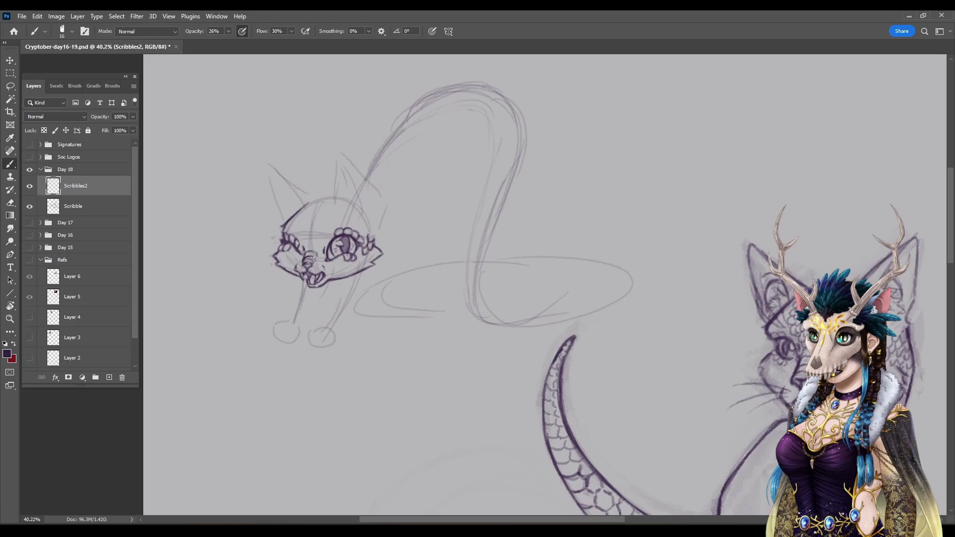
mouse_move(305, 263)
left_mouse_down()
mouse_move(319, 249)
mouse_move(308, 245)
left_mouse_up()
Step: Lay out curved guide lines across the forehead and fill it with overlapping diamond-shaped scales up to the crown
left_click_drag(304, 211, 314, 240)
left_click_drag(309, 204, 320, 233)
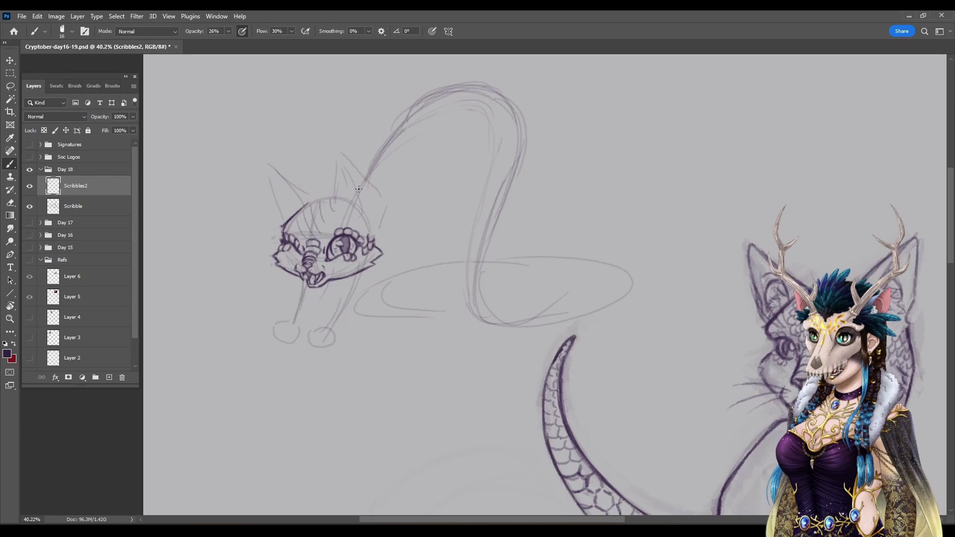
mouse_move(293, 220)
left_mouse_down()
mouse_move(334, 205)
mouse_move(330, 227)
left_mouse_up()
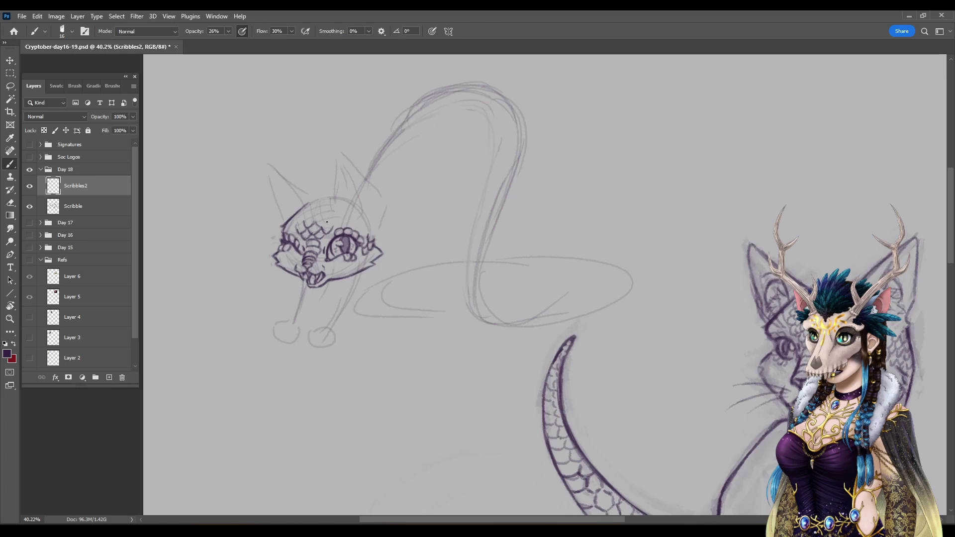
mouse_move(310, 218)
left_mouse_down()
mouse_move(322, 217)
mouse_move(301, 225)
mouse_move(329, 206)
mouse_move(302, 216)
mouse_move(319, 205)
mouse_move(312, 210)
left_mouse_up()
left_click_drag(321, 199, 334, 197)
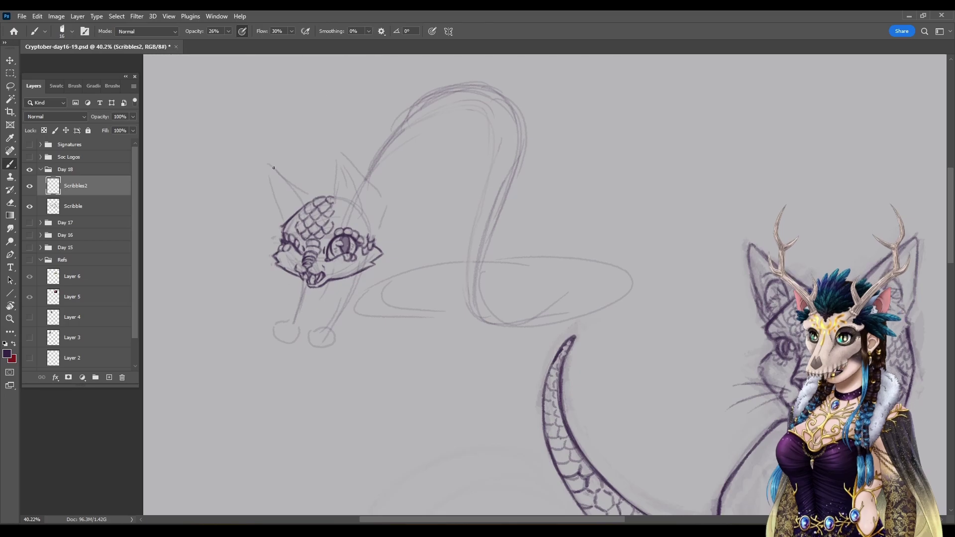
Step: Ink the outlines of both pointed ears over the rough guides, giving the near ear a folded outer edge
left_click_drag(282, 178, 317, 200)
left_click_drag(285, 179, 304, 201)
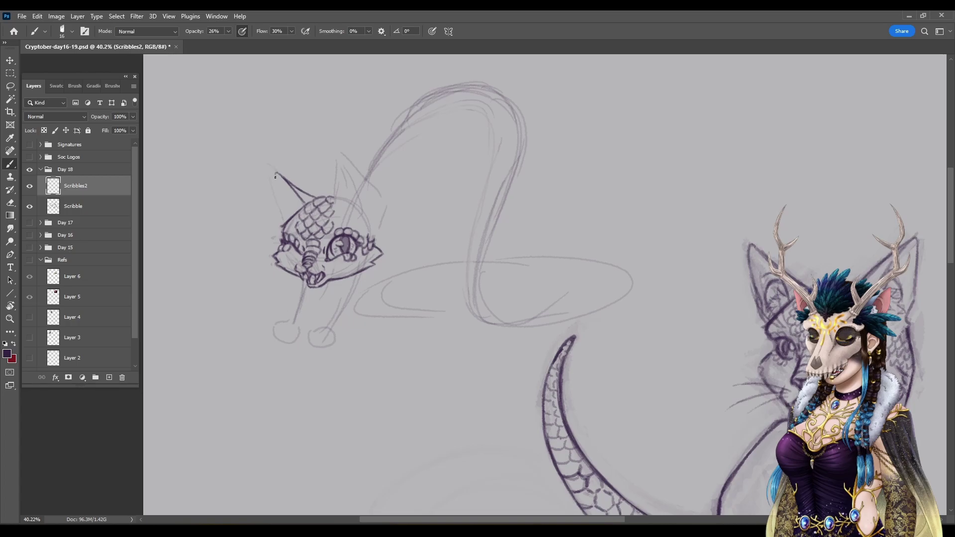
left_click_drag(276, 174, 278, 206)
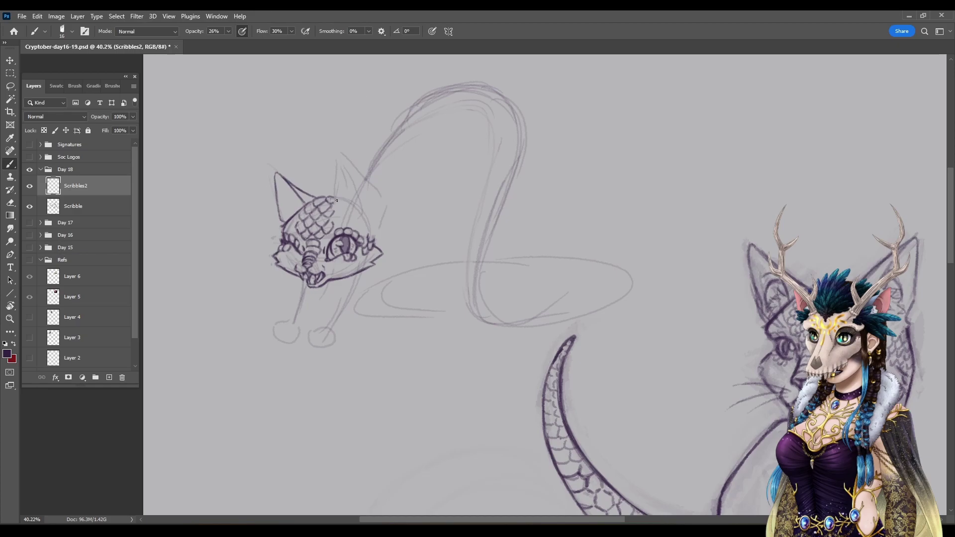
mouse_move(337, 202)
left_mouse_down()
mouse_move(352, 165)
mouse_move(337, 197)
left_mouse_up()
left_click_drag(354, 164, 371, 213)
mouse_move(347, 178)
left_mouse_down()
mouse_move(353, 166)
mouse_move(366, 182)
mouse_move(369, 191)
mouse_move(344, 183)
mouse_move(376, 208)
mouse_move(368, 223)
left_mouse_up()
mouse_move(361, 169)
left_mouse_down()
mouse_move(377, 206)
mouse_move(372, 175)
mouse_move(375, 226)
left_mouse_up()
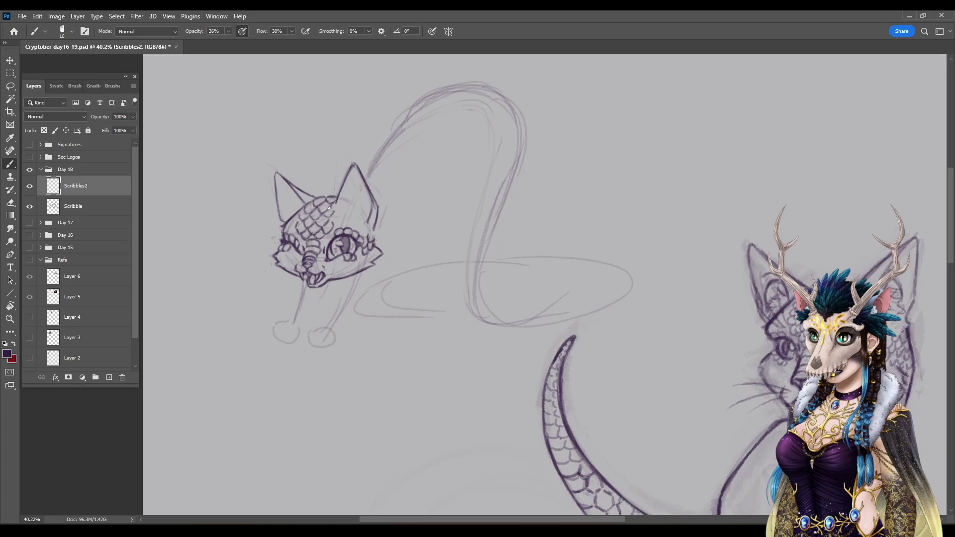
Step: Add inner-ear contours and fur strokes inside both ears
mouse_move(291, 201)
left_mouse_down()
mouse_move(283, 215)
mouse_move(294, 201)
mouse_move(292, 211)
left_mouse_up()
left_click_drag(370, 206, 363, 219)
left_click_drag(373, 197, 371, 217)
mouse_move(361, 199)
left_mouse_down()
mouse_move(351, 199)
mouse_move(355, 209)
left_mouse_up()
mouse_move(356, 188)
left_mouse_down()
mouse_move(350, 194)
mouse_move(366, 191)
left_mouse_up()
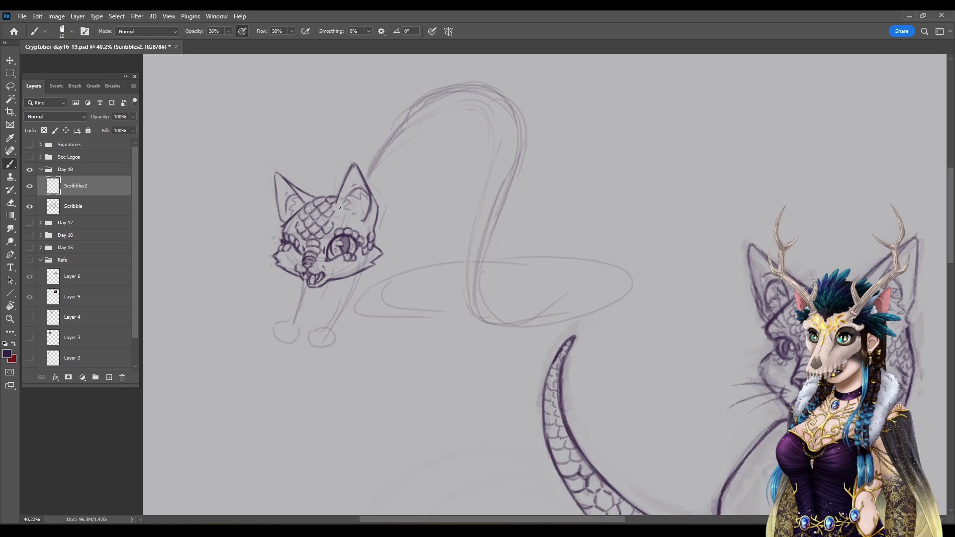
Step: Redo the near ear's inner edge with a darker stroke and touch up the scales on the crown beside it
left_click_drag(337, 211, 345, 180)
key("ctrl+z")
key("ctrl+z")
key("ctrl+z")
key("ctrl+z")
left_click_drag(339, 207, 341, 191)
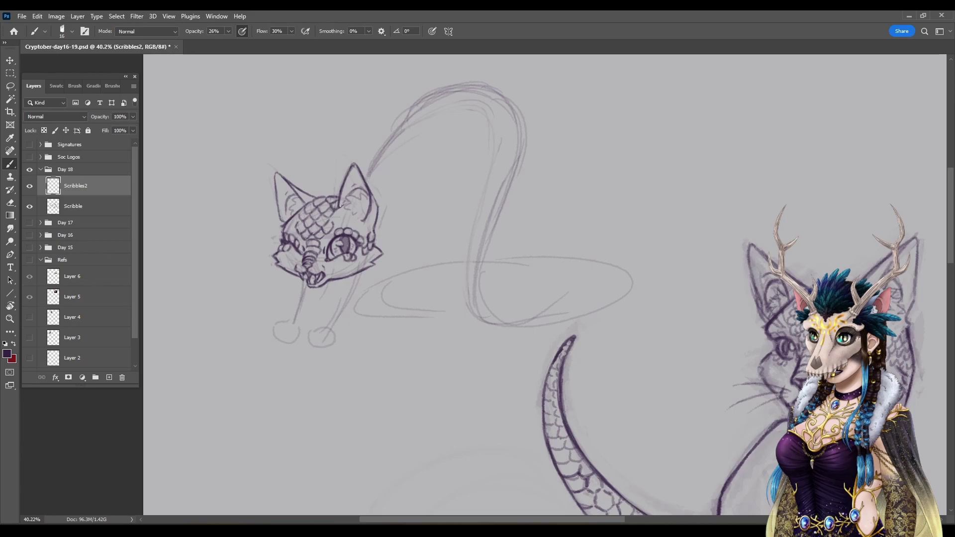
left_click_drag(326, 201, 315, 209)
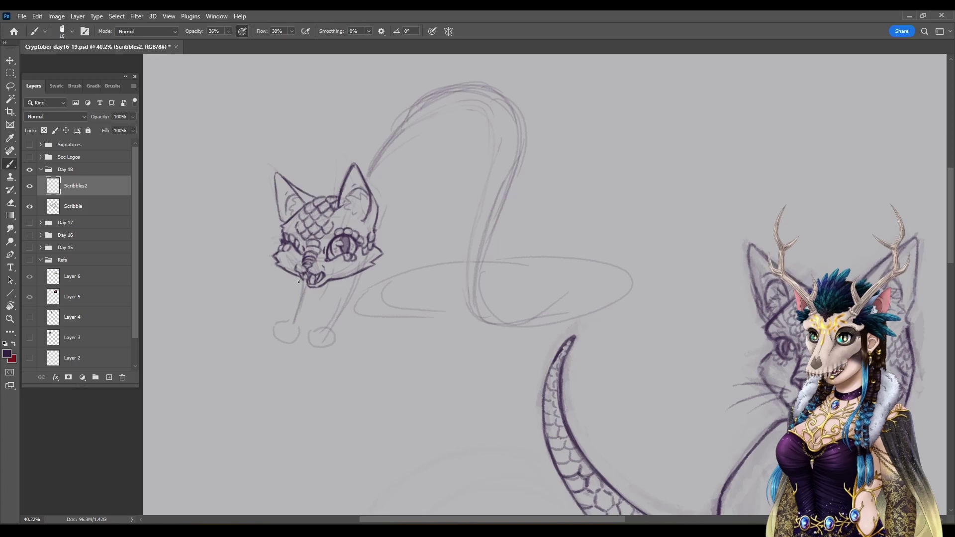
Step: Draw the contours of both front legs from below the head down to the round paw guides
left_click_drag(299, 281, 289, 315)
mouse_move(307, 320)
left_mouse_down()
mouse_move(295, 341)
mouse_move(299, 334)
left_mouse_up()
mouse_move(320, 298)
left_mouse_down()
mouse_move(303, 329)
mouse_move(315, 308)
mouse_move(309, 317)
left_mouse_up()
left_click_drag(338, 280, 319, 333)
left_click_drag(373, 269, 331, 338)
mouse_move(353, 304)
left_mouse_down()
mouse_move(334, 339)
mouse_move(344, 315)
left_mouse_up()
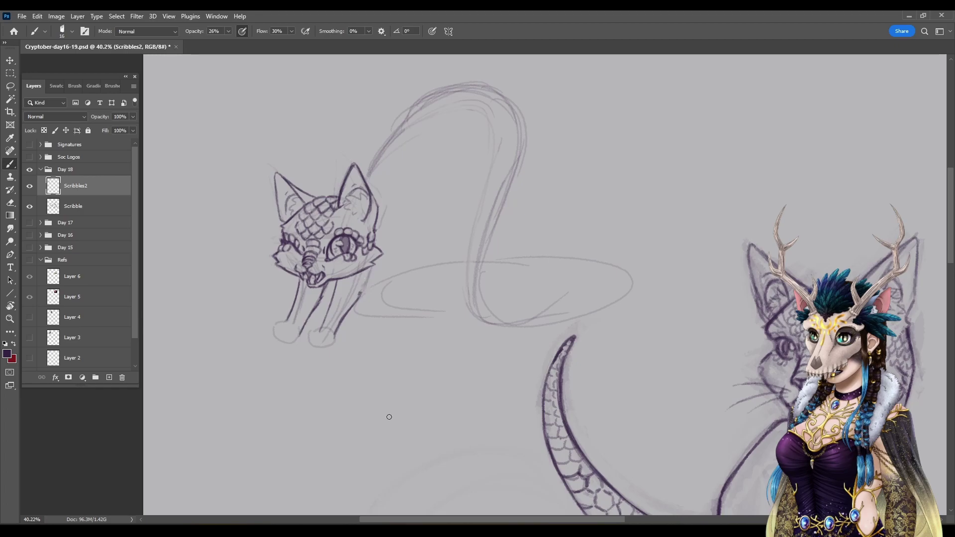
left_click_drag(372, 270, 361, 294)
left_click_drag(332, 292, 321, 329)
Step: Turn the round paw guides into furry front paws with separate toes and claws
left_click_drag(313, 329, 314, 334)
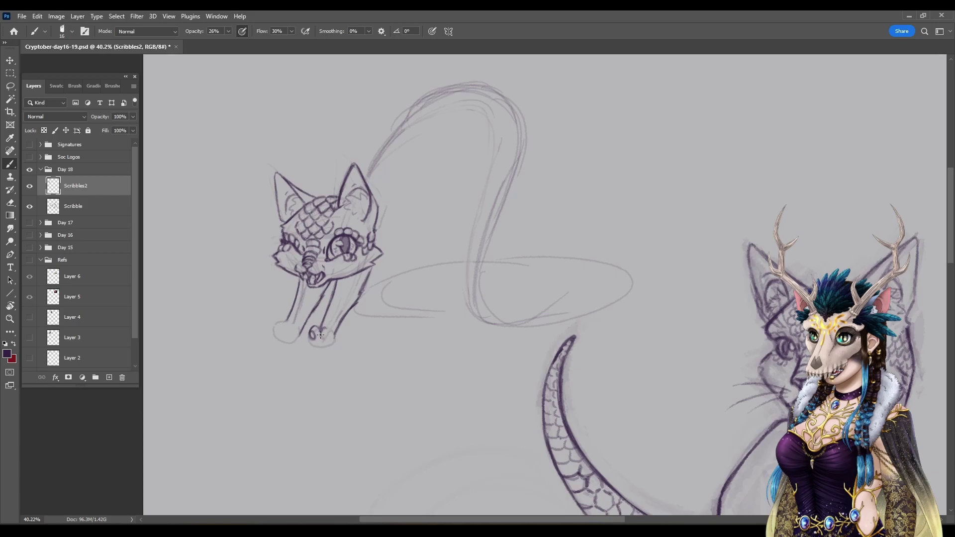
left_click_drag(324, 331, 323, 333)
left_click_drag(295, 326, 303, 336)
left_click_drag(281, 328, 285, 329)
left_click(269, 338)
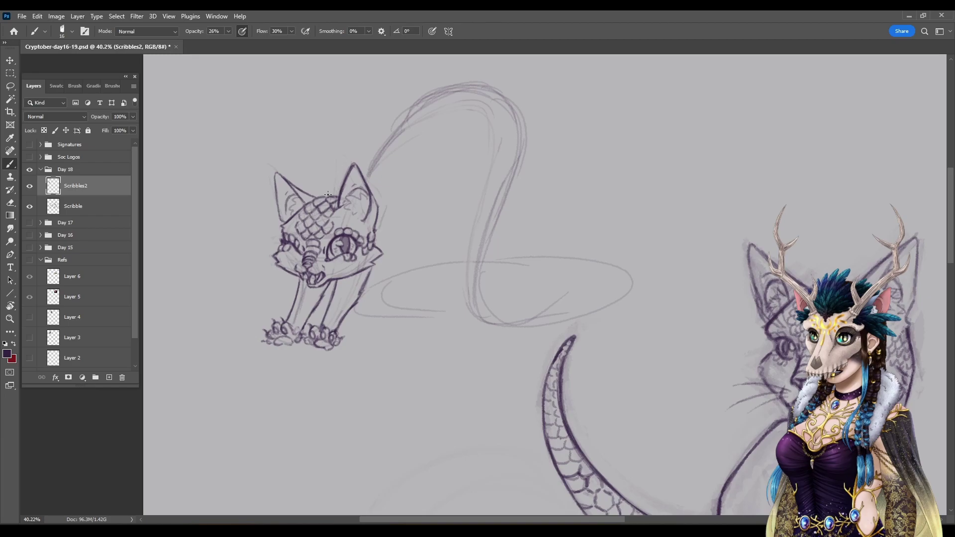
Step: Rough in neck and chest contours behind the head, undoing the unwanted strokes
mouse_move(327, 191)
left_mouse_down()
mouse_move(330, 179)
mouse_move(323, 185)
left_mouse_up()
left_click_drag(406, 181, 399, 237)
left_click_drag(348, 158, 323, 193)
mouse_move(405, 177)
left_mouse_down()
mouse_move(397, 234)
mouse_move(328, 337)
left_mouse_up()
key("ctrl+z")
key("ctrl+z")
key("ctrl+z")
key("ctrl+z")
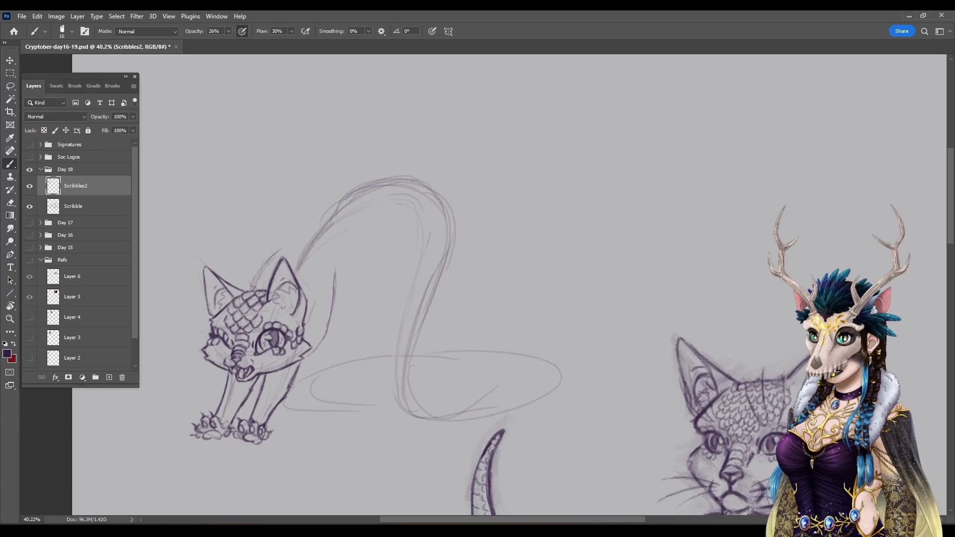
key("ctrl+z")
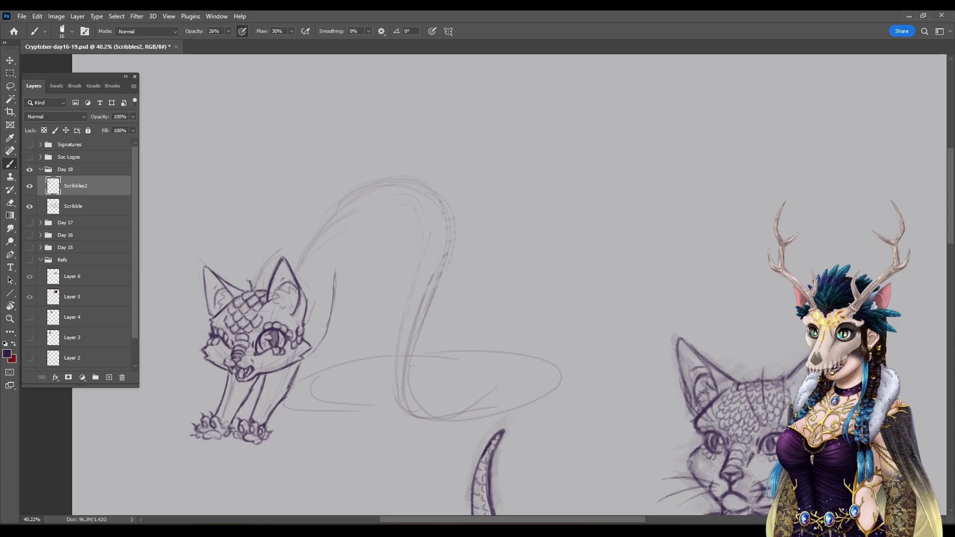
Step: Try jagged fur tufts behind the ears at the start of the back
left_click_drag(256, 266, 253, 280)
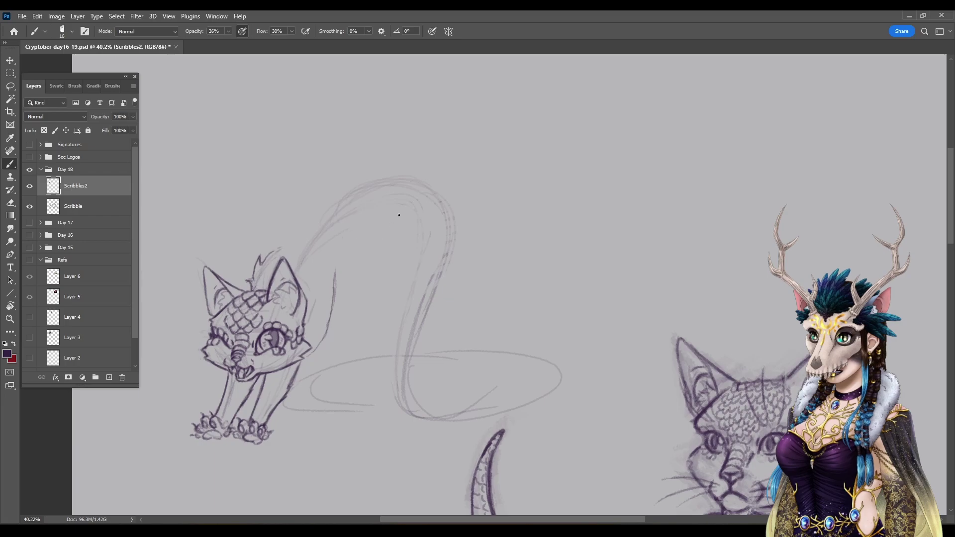
left_click_drag(254, 266, 248, 286)
key("ctrl+z")
key("ctrl+z")
Step: Draw the outer contour of the arched back from behind the ears, over the crest and down the far side
left_click_drag(277, 248, 262, 256)
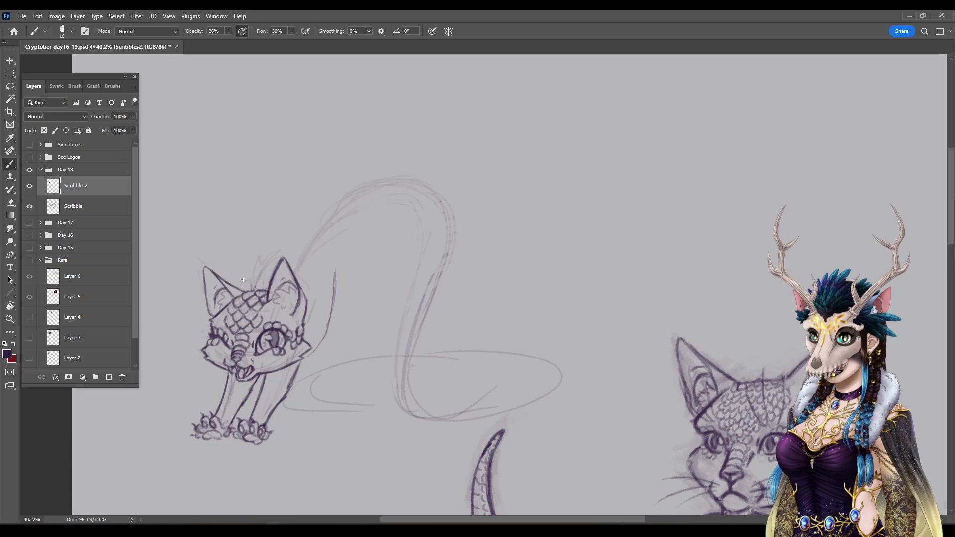
mouse_move(239, 289)
left_mouse_down()
mouse_move(246, 269)
mouse_move(287, 237)
left_mouse_up()
mouse_move(247, 264)
left_mouse_down()
mouse_move(318, 198)
mouse_move(384, 168)
left_mouse_up()
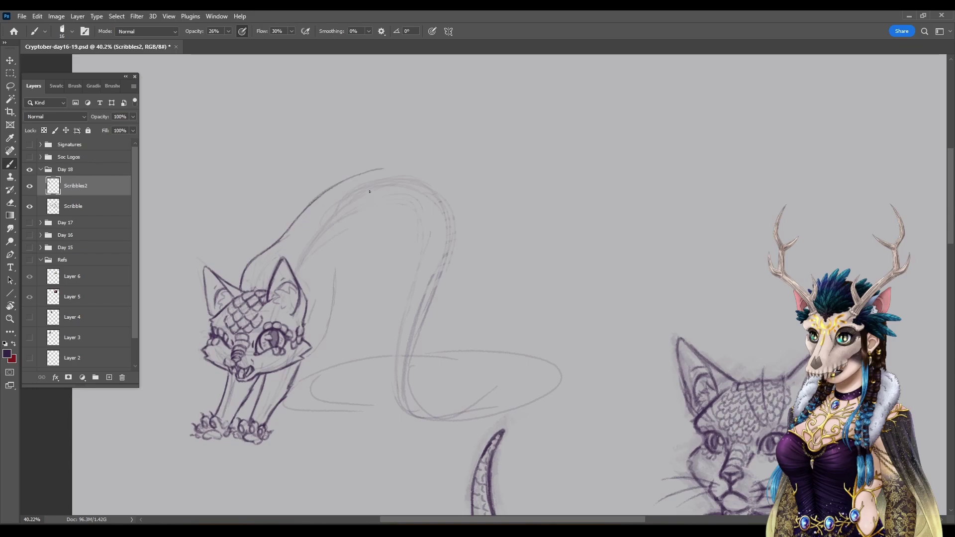
key("r")
left_click_drag(185, 270, 358, 463)
key("b")
mouse_move(613, 249)
left_mouse_down()
mouse_move(570, 281)
mouse_move(509, 302)
left_mouse_up()
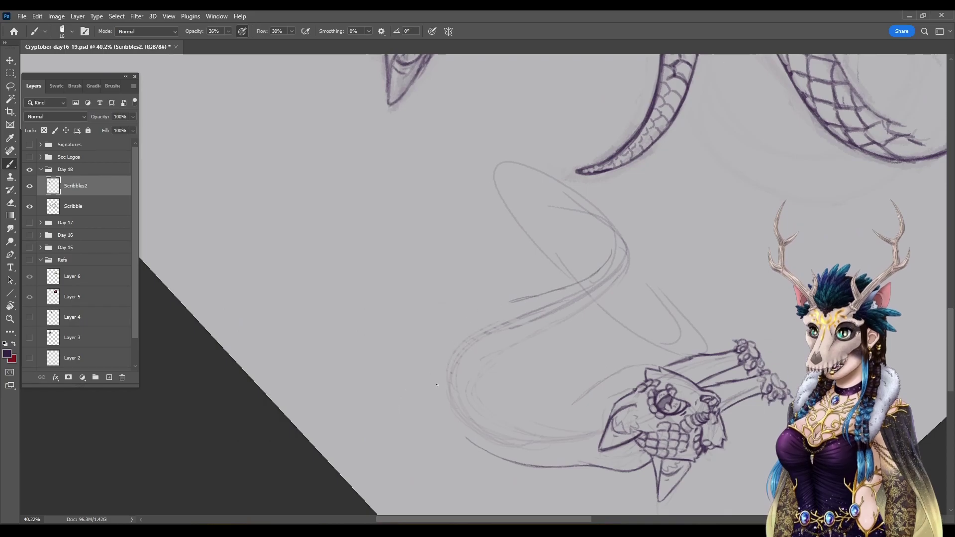
mouse_move(457, 430)
left_mouse_down()
mouse_move(433, 378)
mouse_move(442, 340)
left_mouse_up()
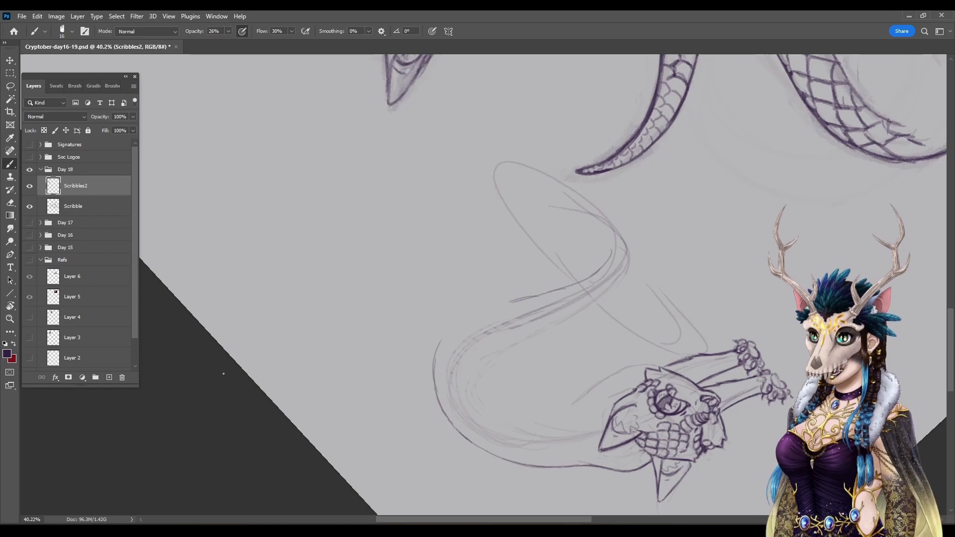
mouse_move(434, 363)
left_mouse_down()
mouse_move(466, 316)
mouse_move(517, 299)
left_mouse_up()
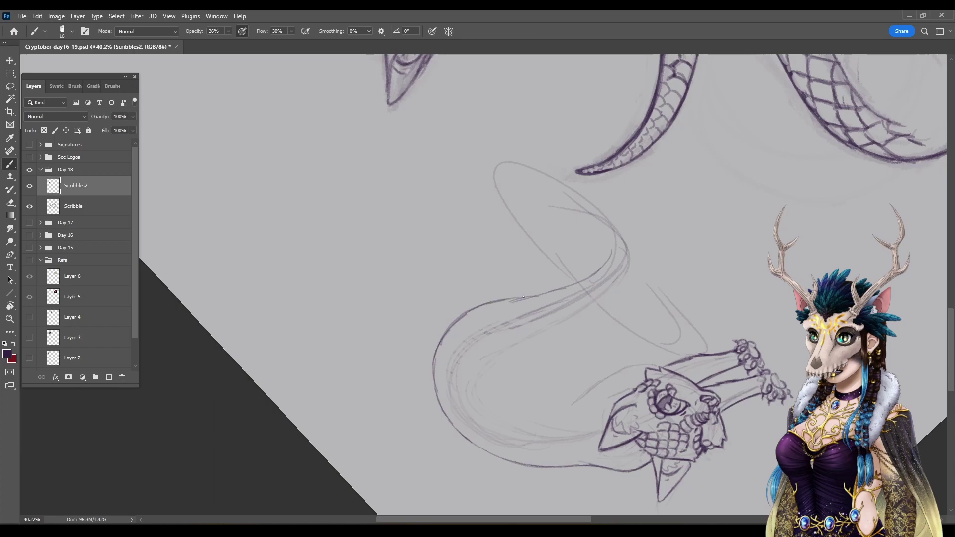
Step: Extend the chest contour up to the jaw and draw the arch's underside from the chest to its crest
key("r")
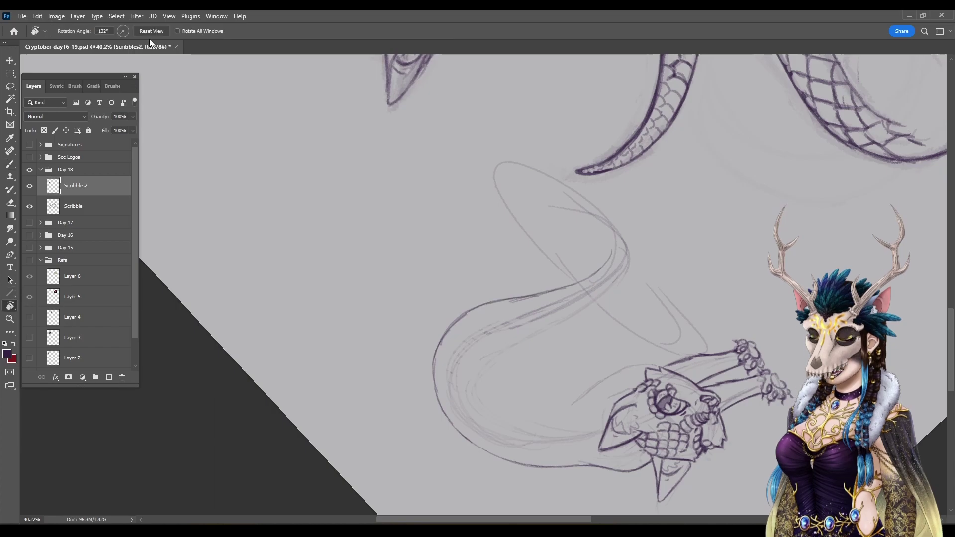
left_click(152, 33)
key("b")
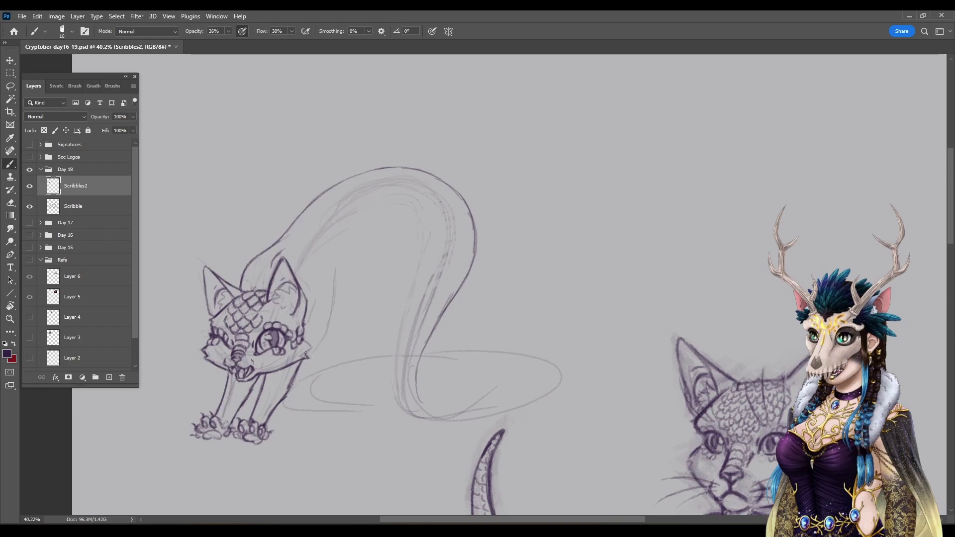
left_click_drag(312, 344, 314, 350)
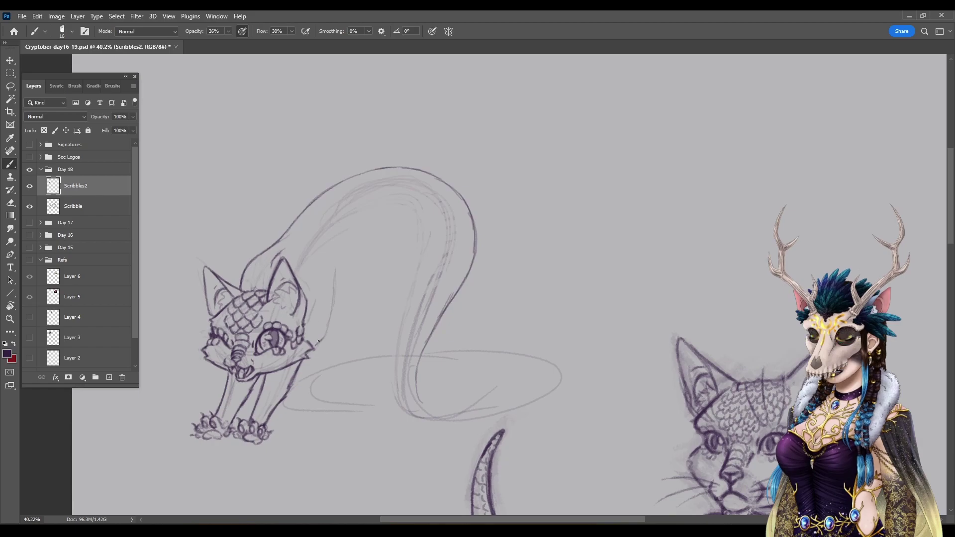
mouse_move(328, 332)
left_mouse_down()
mouse_move(332, 300)
mouse_move(329, 326)
left_mouse_up()
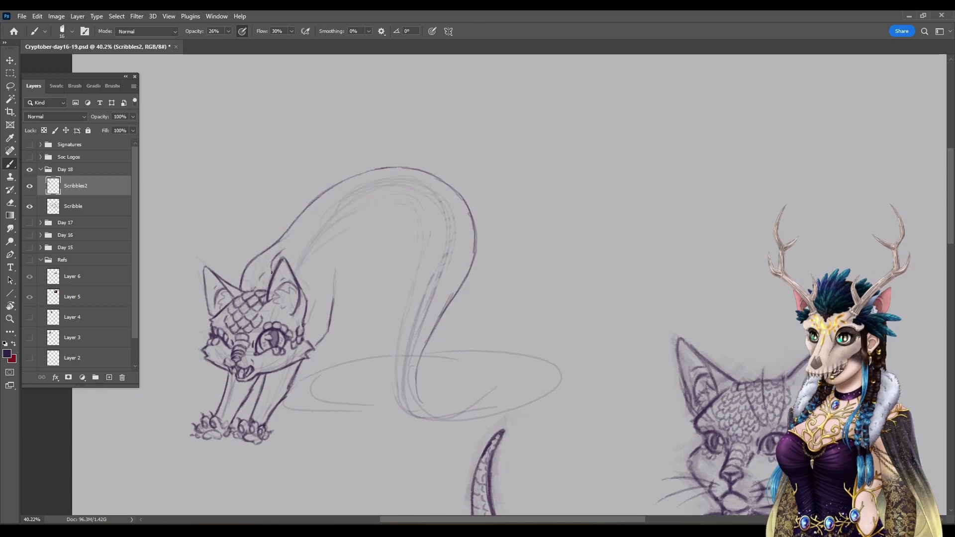
left_click_drag(264, 274, 261, 280)
left_click_drag(335, 290, 348, 262)
mouse_move(333, 303)
left_mouse_down()
mouse_move(349, 259)
mouse_move(382, 245)
left_mouse_up()
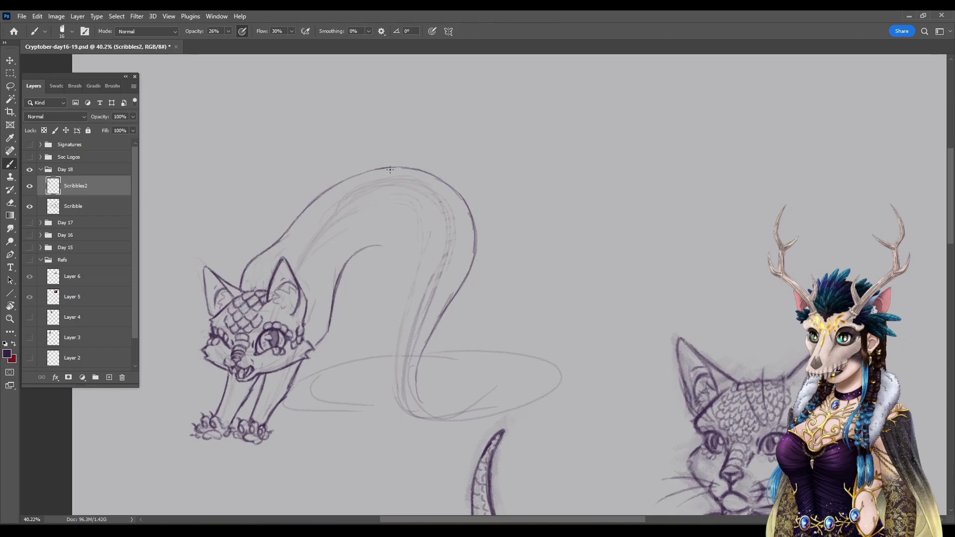
mouse_move(340, 274)
left_mouse_down()
mouse_move(382, 248)
mouse_move(367, 245)
mouse_move(378, 242)
mouse_move(350, 261)
mouse_move(393, 245)
left_mouse_up()
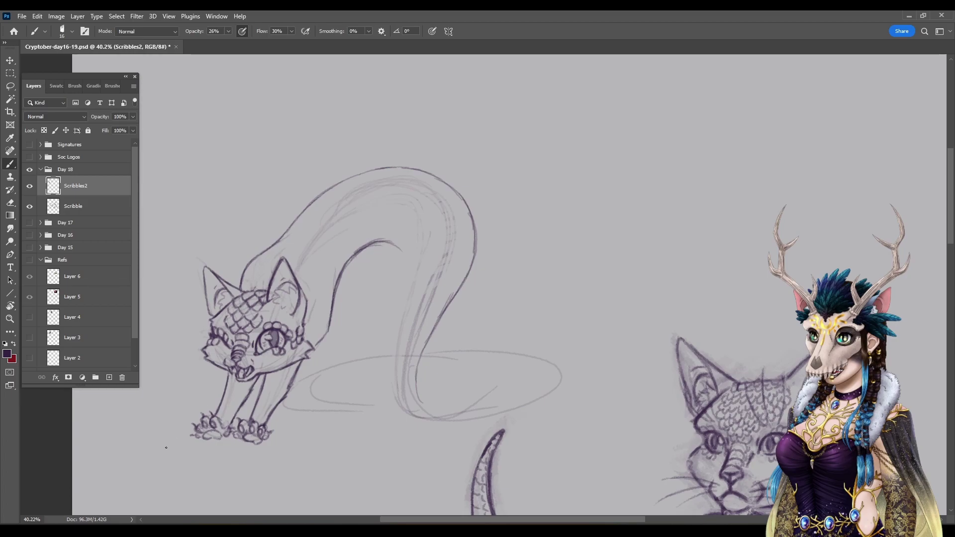
mouse_move(350, 259)
left_mouse_down()
mouse_move(391, 244)
mouse_move(373, 247)
mouse_move(399, 257)
left_mouse_up()
Step: Continue the arch's inner contour around the bend and partway down the rear of the body
key("r")
left_click_drag(321, 75, 448, 324)
left_click_drag(310, 335, 242, 373)
key("b")
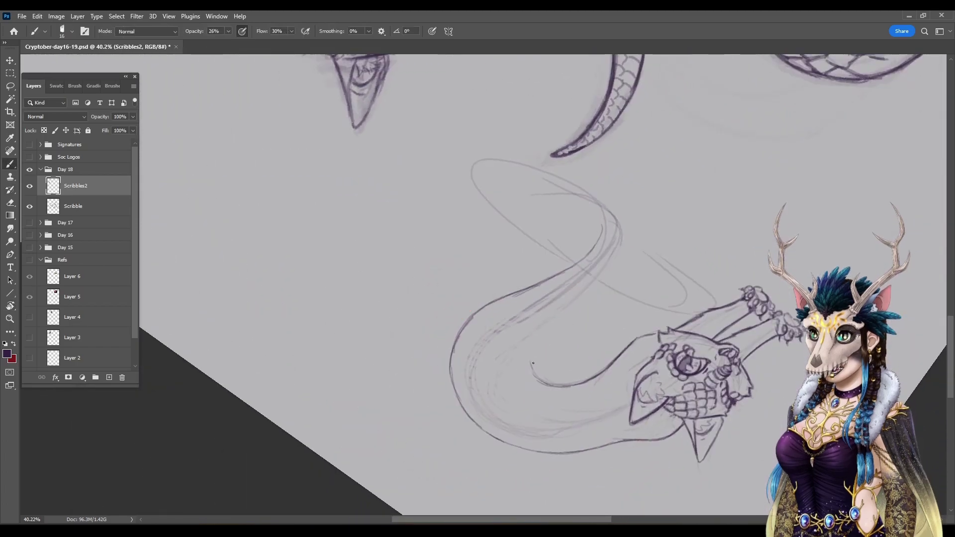
mouse_move(525, 350)
left_mouse_down()
mouse_move(536, 379)
mouse_move(564, 386)
mouse_move(531, 376)
mouse_move(526, 361)
mouse_move(525, 347)
mouse_move(557, 329)
left_mouse_up()
key("r")
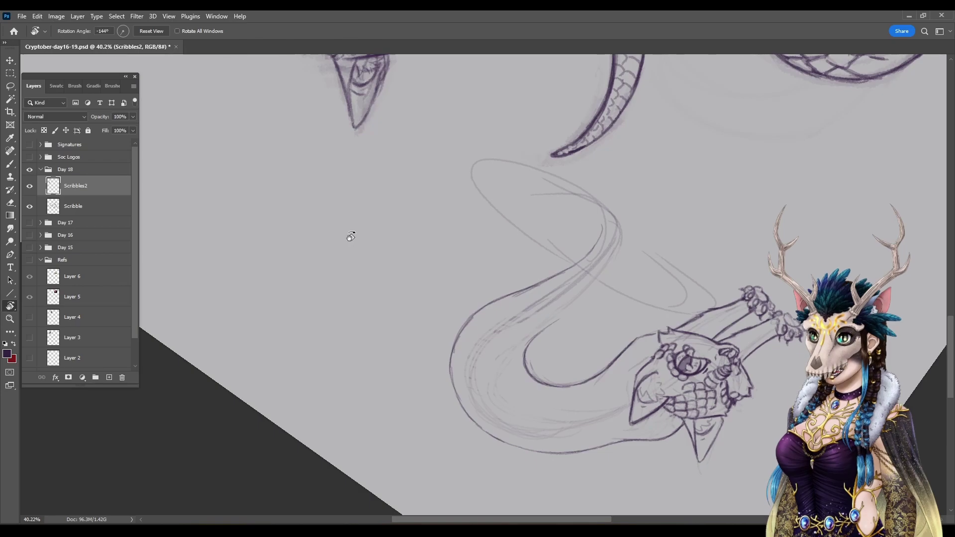
left_click(149, 31)
Step: Erase the lower rear part of the outer contour and the trailing end of the inner contour
left_click(10, 202)
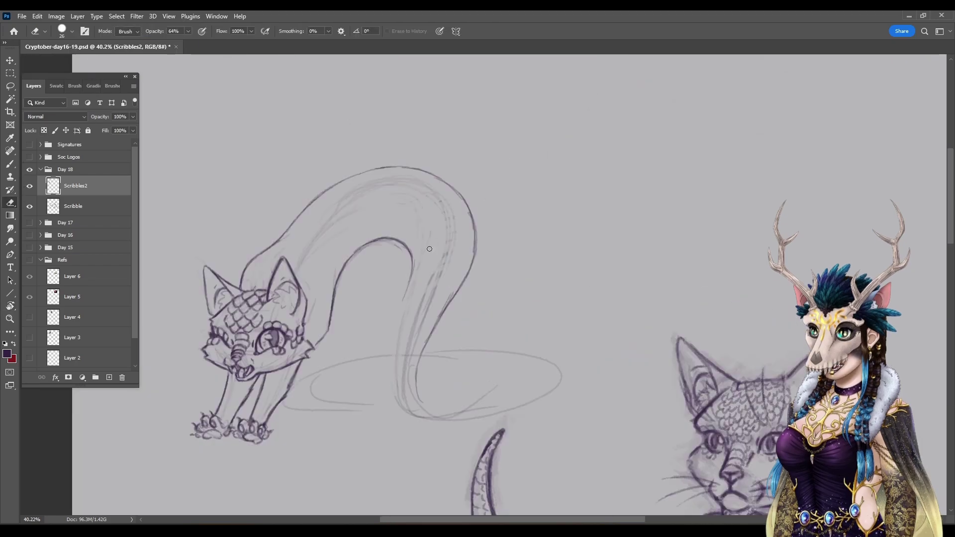
left_click_drag(404, 256, 411, 286)
left_click_drag(472, 259, 429, 339)
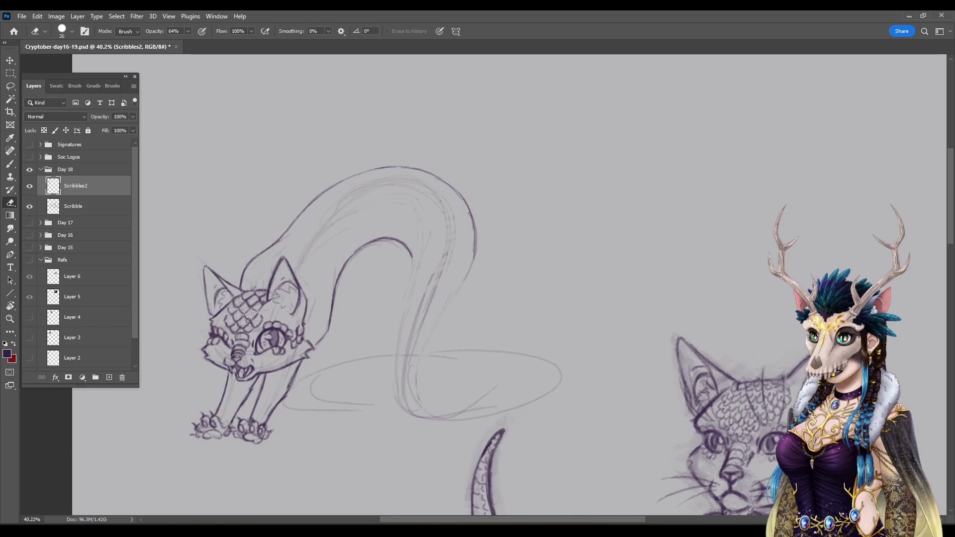
Step: Redraw the inner contour down the rear of the body and curve it into the ground coil
key("b")
left_click_drag(414, 261, 399, 369)
left_click_drag(401, 326, 407, 399)
mouse_move(397, 352)
left_mouse_down()
mouse_move(414, 413)
mouse_move(426, 422)
left_mouse_up()
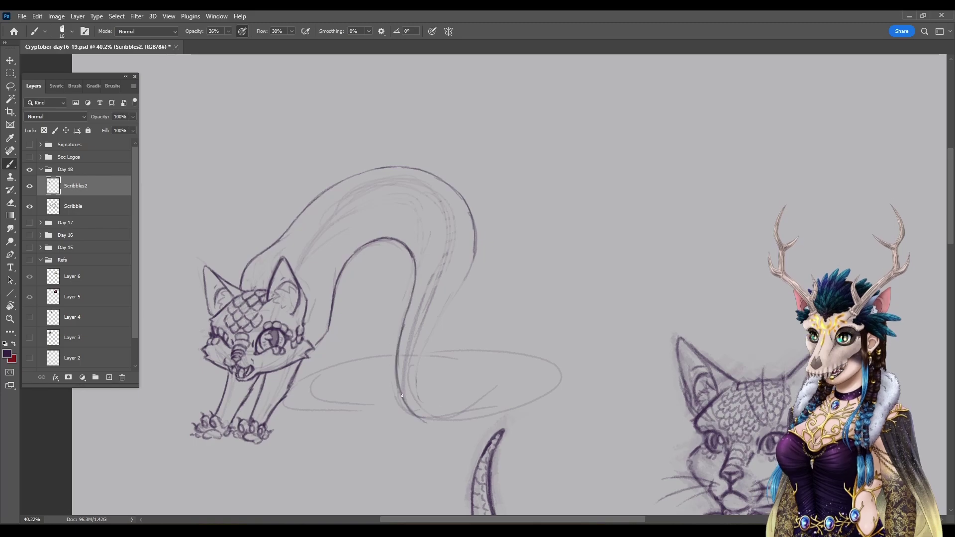
left_click_drag(397, 386, 448, 429)
Step: Draw the near edge of the ground coil, following the guide ellipse from the body's base to its far end
left_click(16, 306)
mouse_move(284, 405)
left_mouse_down()
mouse_move(395, 202)
mouse_move(341, 181)
left_mouse_up()
key("b")
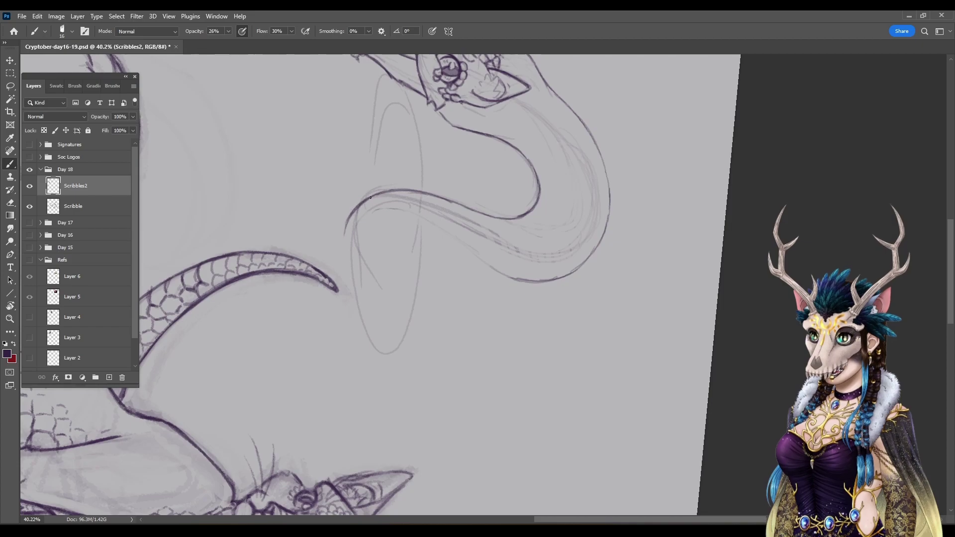
mouse_move(351, 212)
left_mouse_down()
mouse_move(340, 267)
mouse_move(372, 346)
mouse_move(357, 326)
left_mouse_up()
mouse_move(343, 222)
left_mouse_down()
mouse_move(339, 264)
mouse_move(340, 252)
left_mouse_up()
left_click_drag(345, 294, 348, 311)
left_click_drag(340, 259, 339, 241)
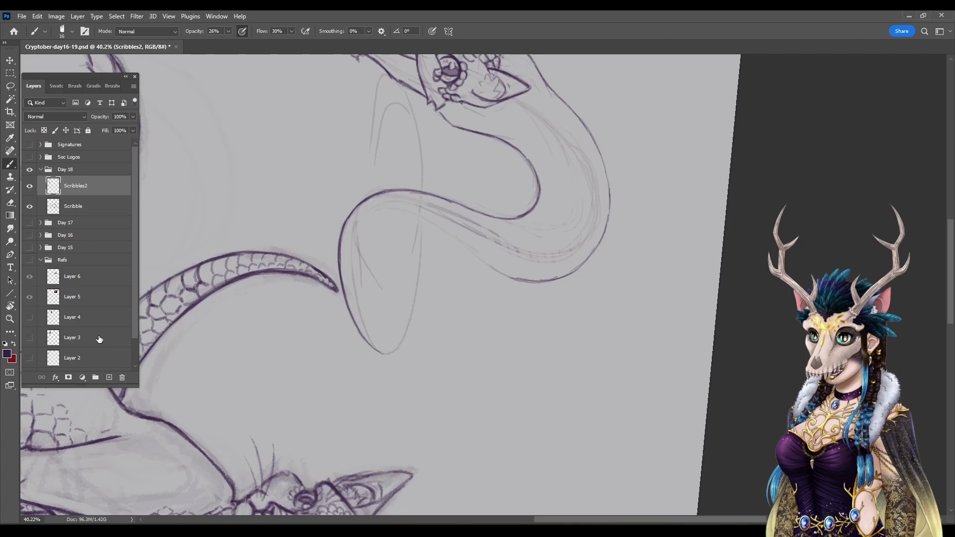
Step: Redraw the outer contour from the crest down the rear of the body, ending inside the ground coil
key("r")
mouse_move(373, 409)
left_mouse_down()
mouse_move(320, 390)
mouse_move(494, 177)
left_mouse_up()
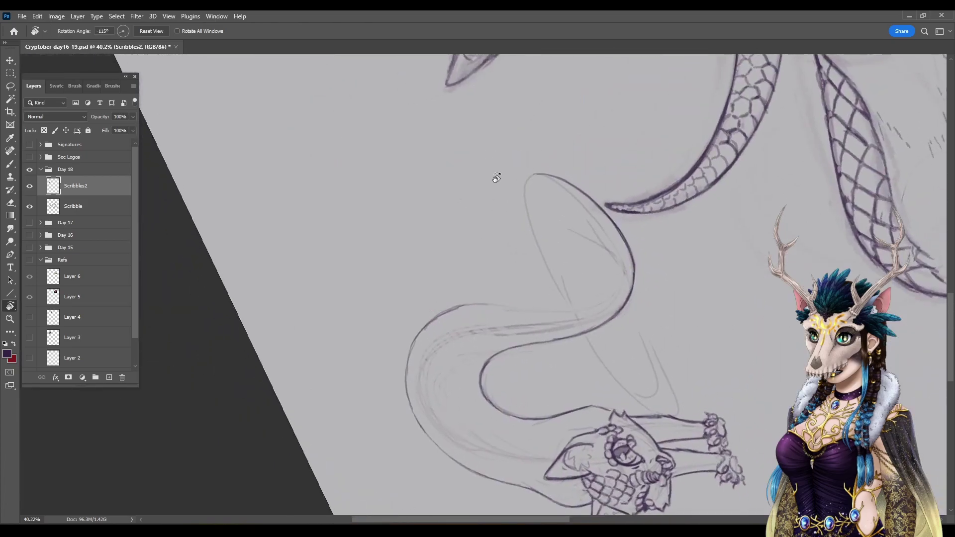
key("b")
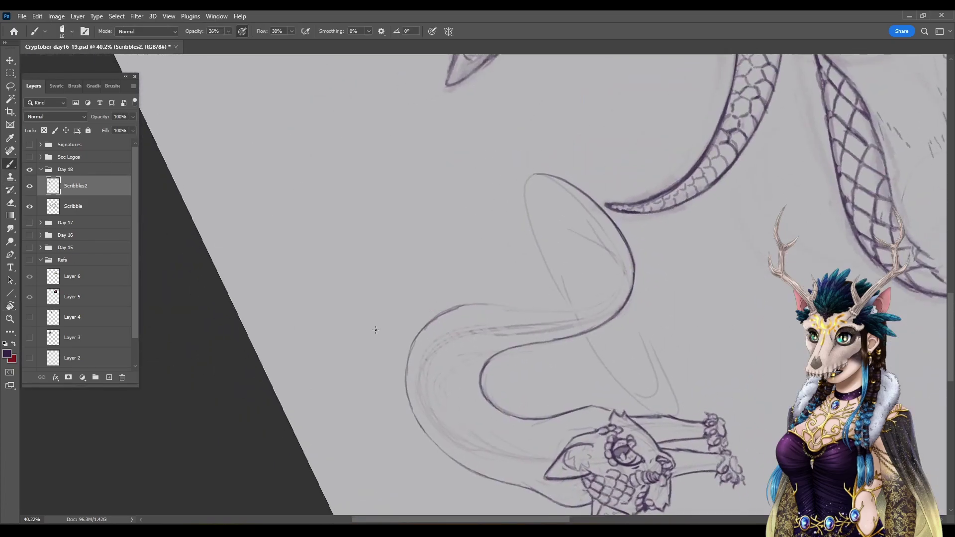
left_click_drag(398, 338, 362, 220)
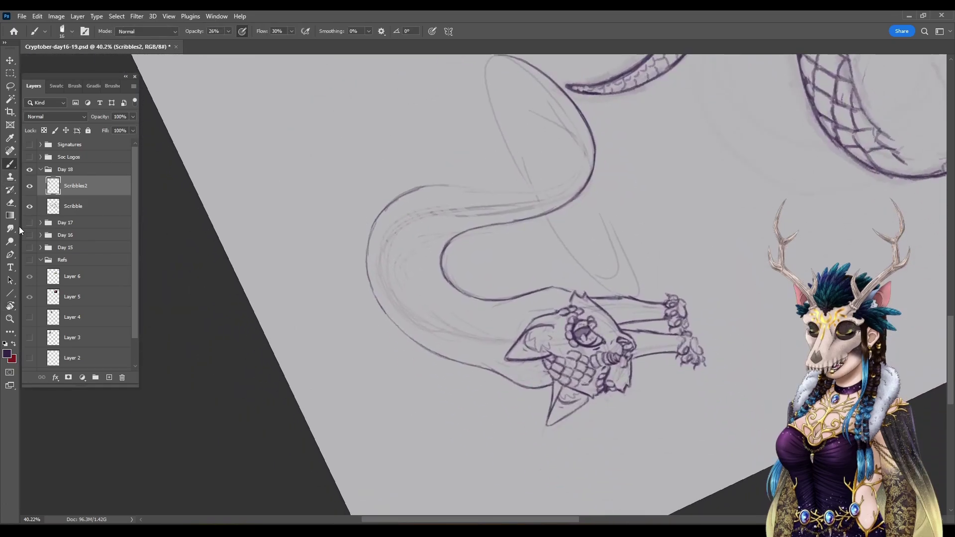
key("r")
left_click_drag(168, 143, 208, 341)
key("b")
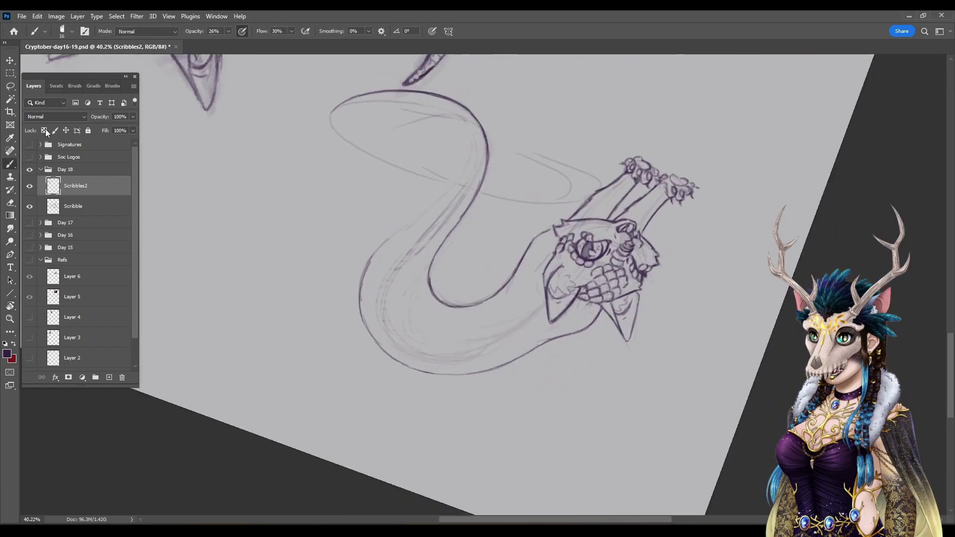
mouse_move(437, 161)
left_mouse_down()
mouse_move(390, 221)
mouse_move(425, 189)
mouse_move(372, 249)
mouse_move(407, 207)
mouse_move(361, 291)
mouse_move(375, 243)
mouse_move(362, 300)
left_mouse_up()
mouse_move(378, 238)
left_mouse_down()
mouse_move(358, 283)
mouse_move(362, 266)
mouse_move(365, 324)
left_mouse_up()
mouse_move(362, 262)
left_mouse_down()
mouse_move(359, 306)
mouse_move(380, 235)
left_mouse_up()
left_click_drag(359, 280, 414, 195)
left_click_drag(379, 235, 423, 185)
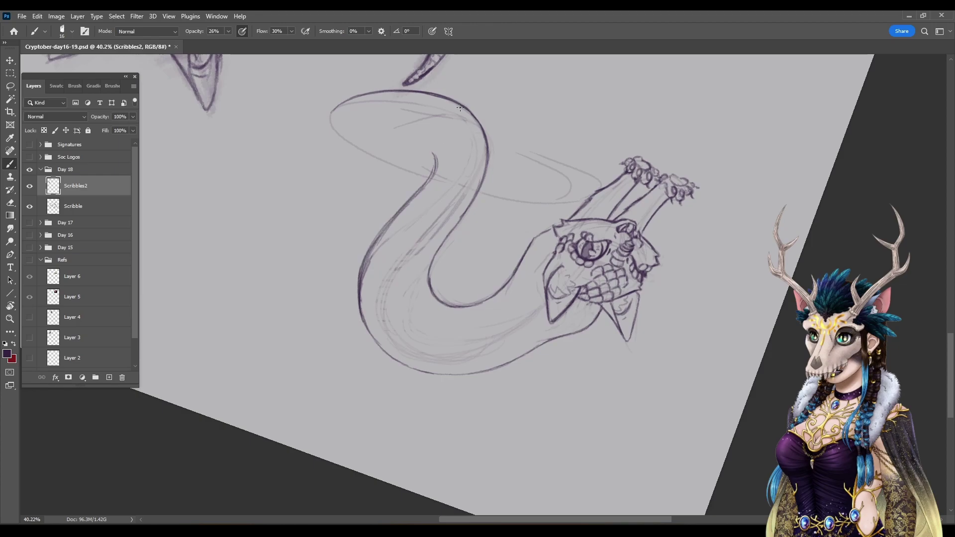
Step: Undo the last reinforcing strokes on the body's outer rear contour
key("ctrl+z")
key("ctrl+z")
key("ctrl+z")
key("ctrl+z")
key("ctrl+z")
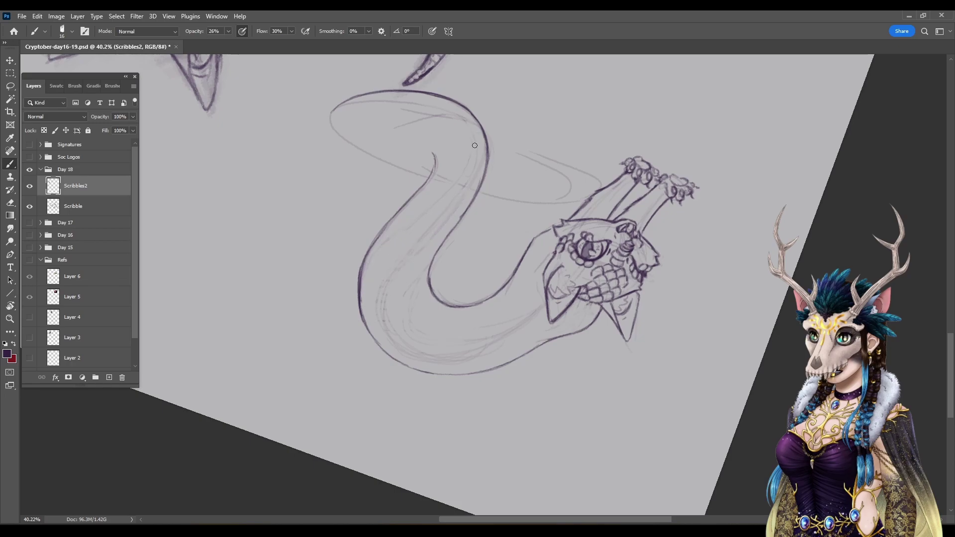
Step: Curl the outer body contour into the ground coil and round off the coil's far end
key("r")
left_click(143, 31)
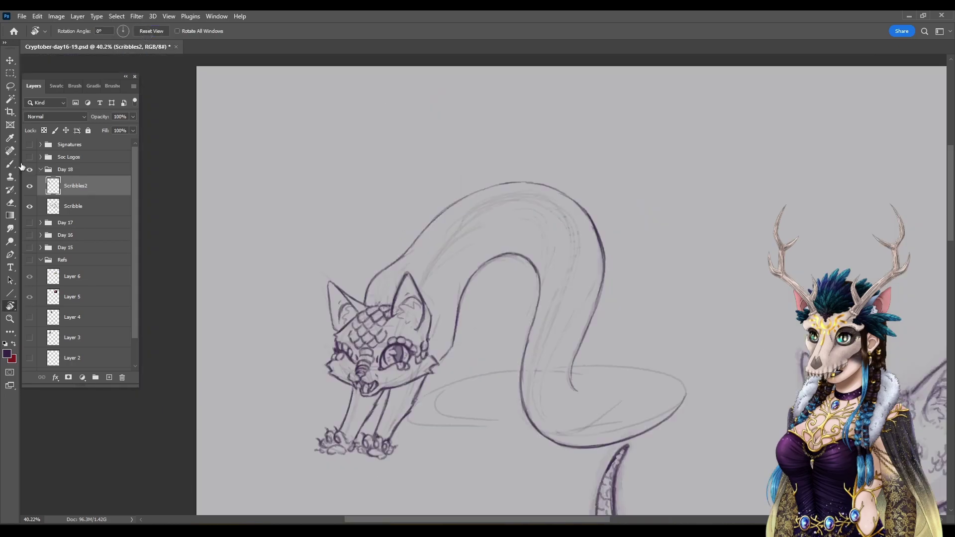
key("b")
mouse_move(584, 397)
left_mouse_down()
mouse_move(492, 348)
mouse_move(449, 283)
left_mouse_up()
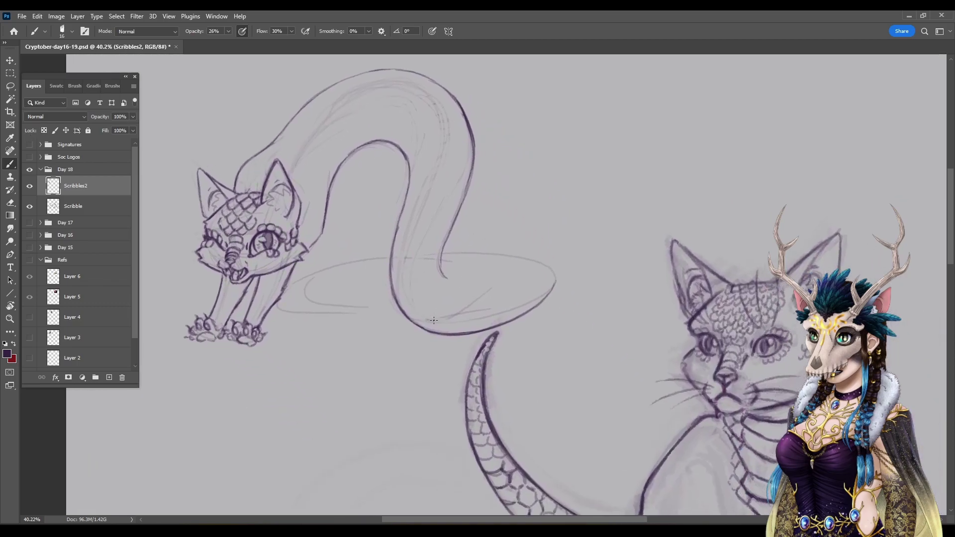
key("r")
mouse_move(205, 378)
left_mouse_down()
mouse_move(206, 279)
mouse_move(320, 141)
left_mouse_up()
key("b")
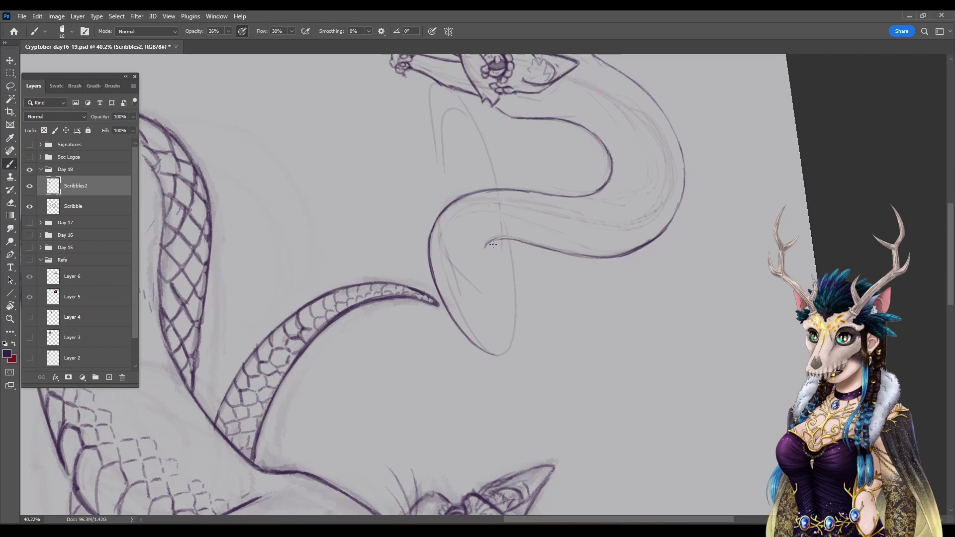
mouse_move(485, 246)
left_mouse_down()
mouse_move(481, 281)
mouse_move(501, 305)
left_mouse_up()
mouse_move(503, 356)
left_mouse_down()
mouse_move(519, 347)
mouse_move(526, 321)
left_mouse_up()
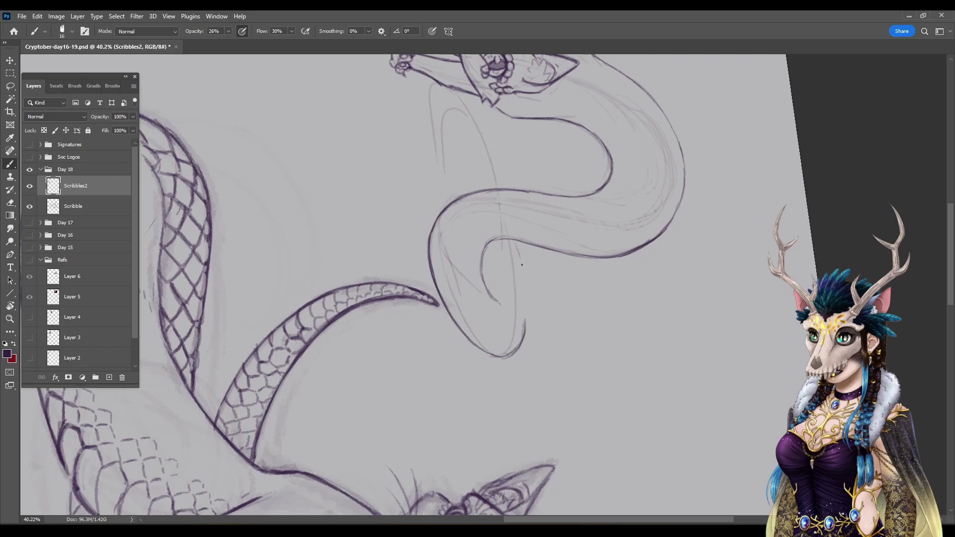
left_click_drag(515, 243, 526, 304)
mouse_move(521, 267)
left_mouse_down()
mouse_move(522, 334)
mouse_move(519, 256)
left_mouse_up()
Step: Strengthen the coil's back edge beside the body and sketch a round cross-section guide at its far bend
key("r")
mouse_move(264, 121)
left_mouse_down()
mouse_move(226, 308)
mouse_move(518, 512)
left_mouse_up()
key("b")
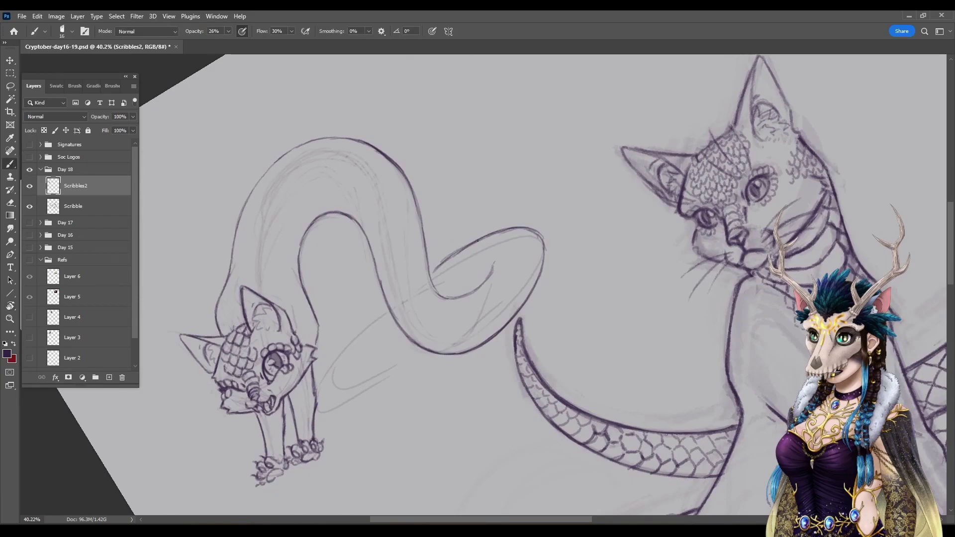
mouse_move(456, 249)
left_mouse_down()
mouse_move(429, 273)
mouse_move(505, 228)
left_mouse_up()
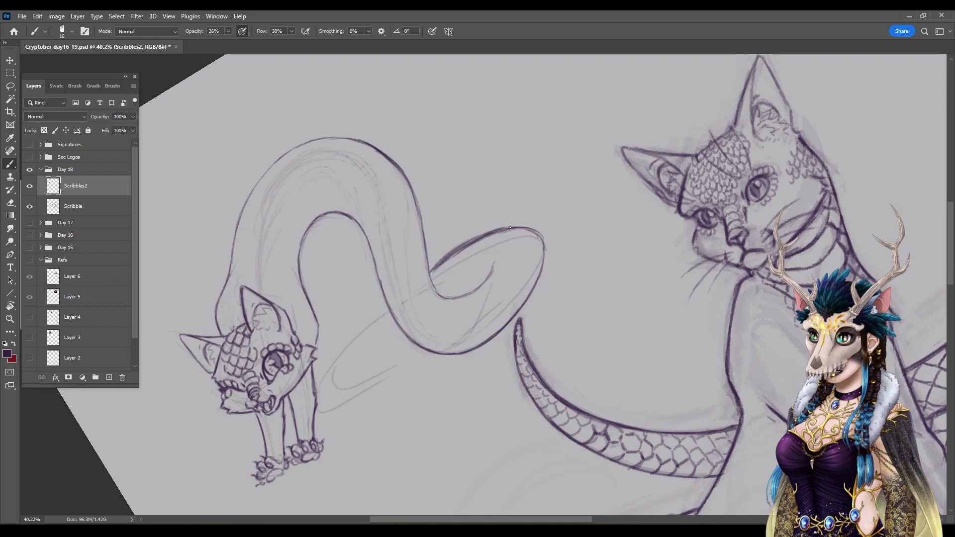
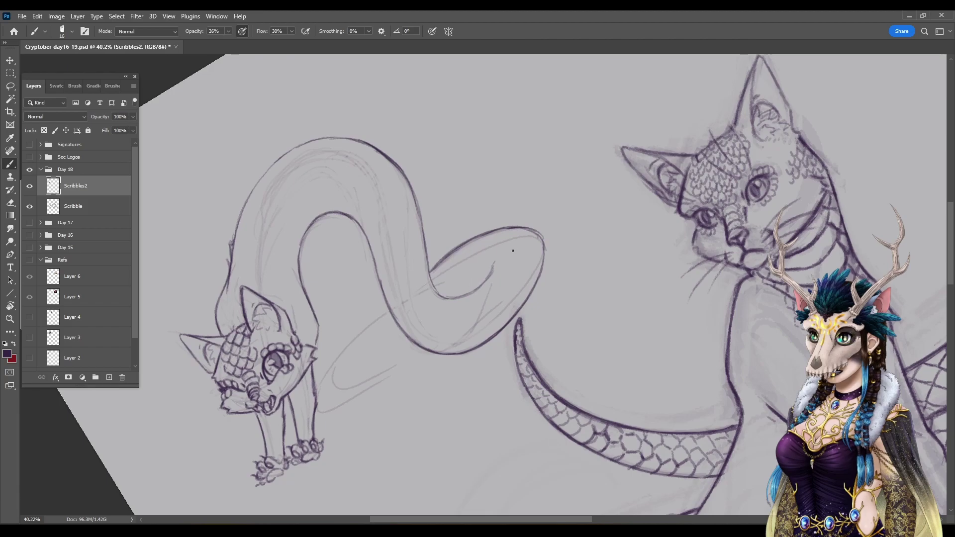
left_click_drag(536, 269, 496, 278)
mouse_move(512, 229)
left_mouse_down()
mouse_move(536, 254)
mouse_move(534, 278)
mouse_move(449, 305)
mouse_move(507, 280)
mouse_move(460, 298)
left_mouse_up()
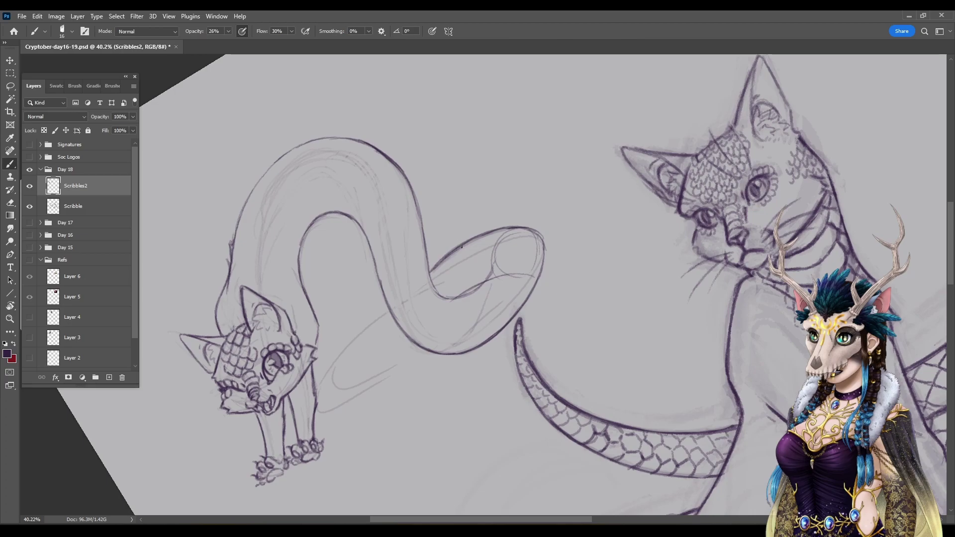
Step: Draw the coil's back edge passing behind the body toward the front legs and turn it around the near bend
mouse_move(427, 269)
left_mouse_down()
mouse_move(513, 230)
mouse_move(451, 248)
mouse_move(529, 233)
left_mouse_up()
left_click_drag(429, 265, 333, 357)
left_click_drag(369, 313, 322, 370)
left_click_drag(349, 337, 317, 379)
left_click_drag(386, 300, 333, 351)
left_click_drag(367, 315, 333, 349)
mouse_move(424, 270)
left_mouse_down()
mouse_move(340, 339)
mouse_move(398, 286)
left_mouse_up()
left_click_drag(398, 287, 342, 343)
left_click_drag(374, 308, 315, 375)
left_click_drag(338, 341, 314, 381)
left_click_drag(318, 417, 384, 374)
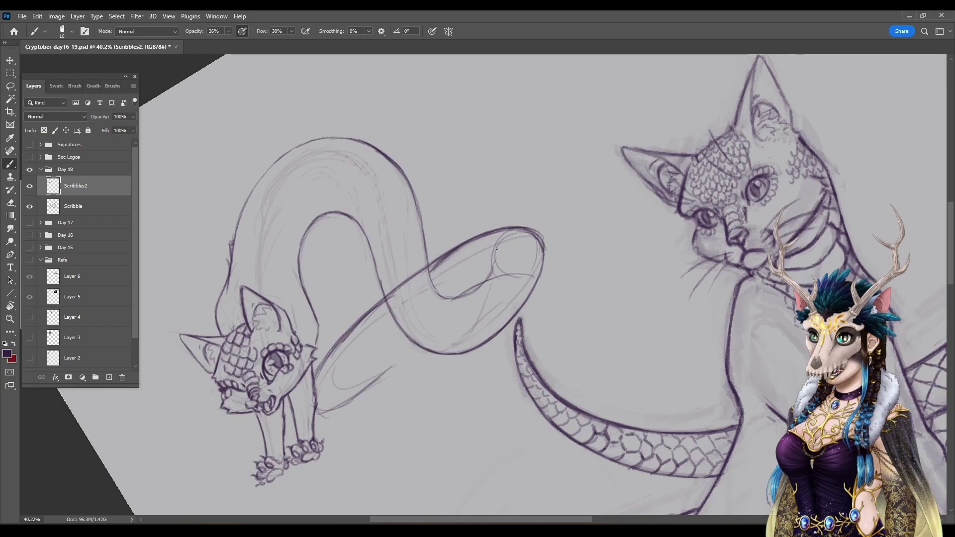
Step: Draw the pointed tail tip beside the front legs and the tail's inner edge running back across the coil
mouse_move(333, 380)
left_mouse_down()
mouse_move(345, 384)
mouse_move(402, 349)
mouse_move(331, 408)
left_mouse_up()
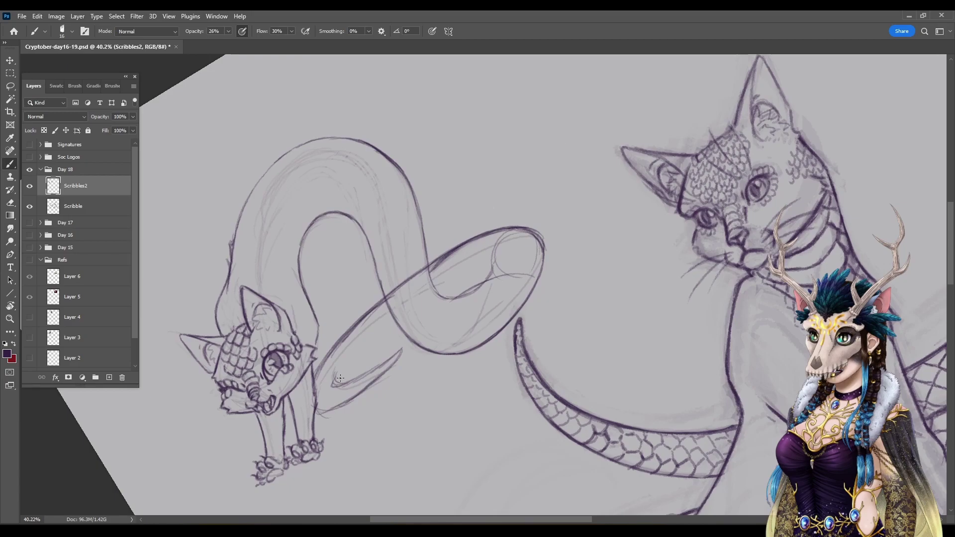
mouse_move(343, 384)
left_mouse_down()
mouse_move(373, 348)
mouse_move(484, 281)
left_mouse_up()
left_click_drag(377, 350, 484, 288)
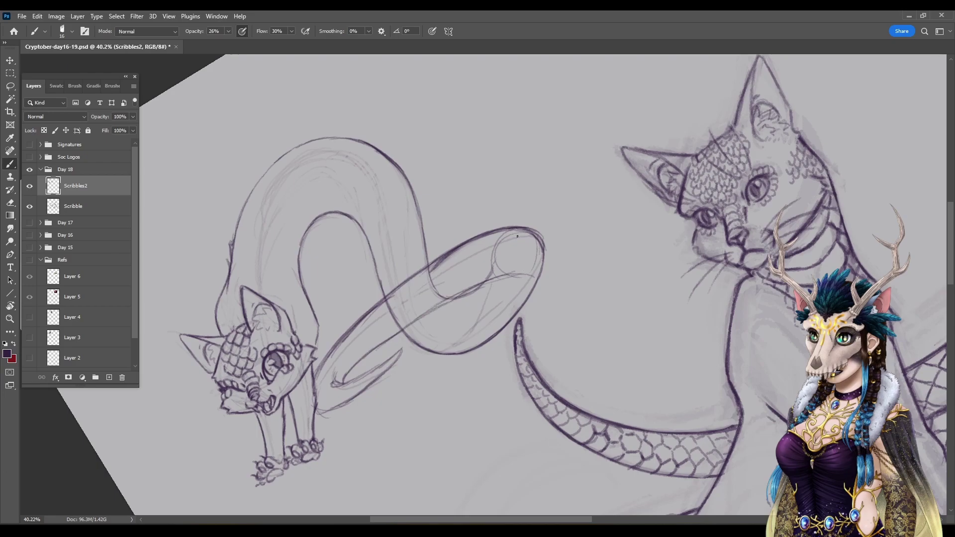
Step: Fade the construction lines inside the coil's far bend with a 146 px eraser
key("e")
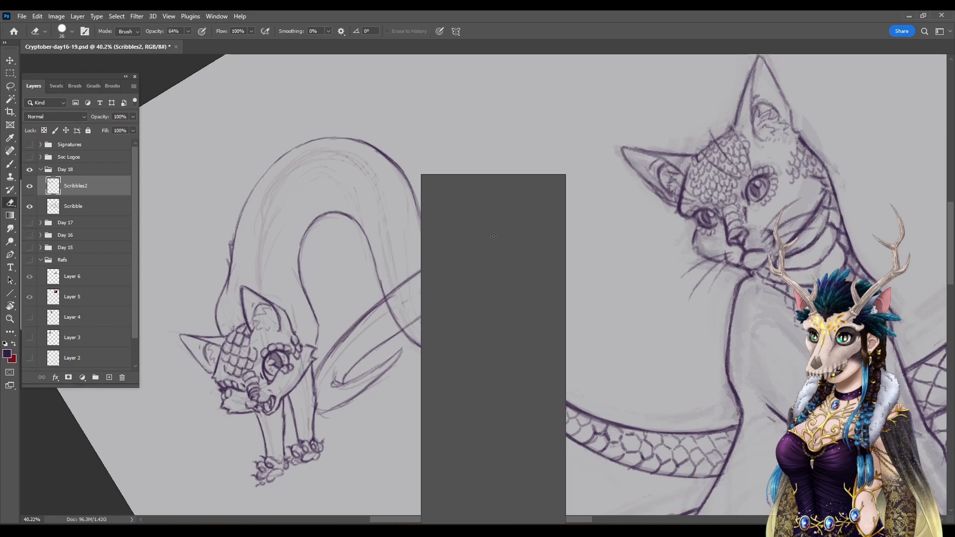
double_click(514, 185)
type("146")
key("Return")
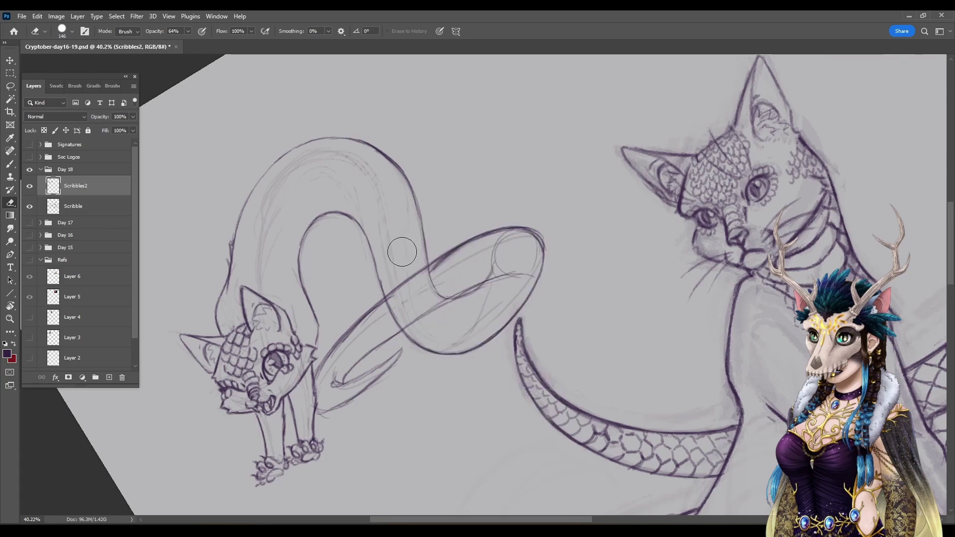
mouse_move(404, 292)
left_mouse_down()
mouse_move(413, 267)
mouse_move(420, 295)
mouse_move(441, 316)
mouse_move(462, 312)
mouse_move(513, 266)
mouse_move(498, 292)
mouse_move(516, 262)
mouse_move(503, 292)
mouse_move(522, 255)
left_mouse_up()
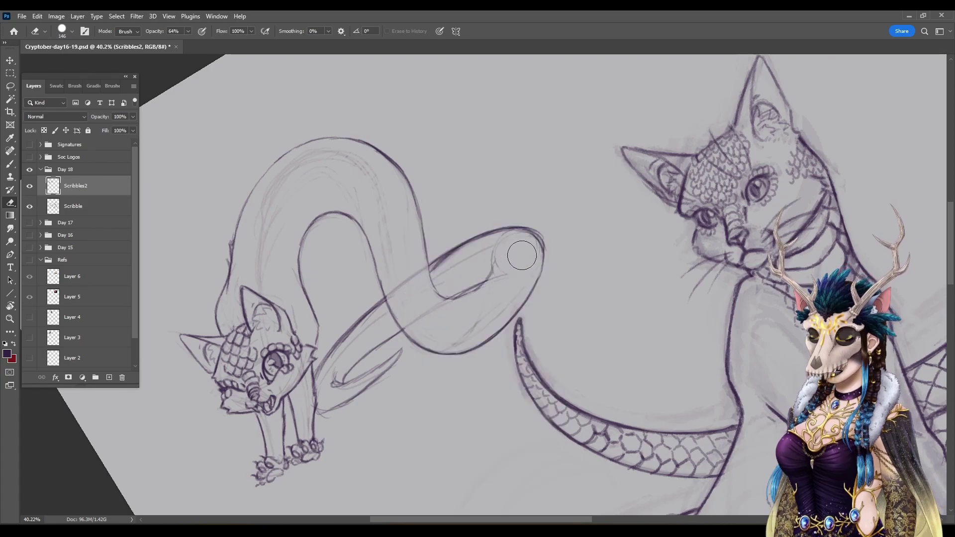
Step: Clean up the stray lines along the coil's back edge beside the body with a 32 px eraser
right_click(454, 269)
type("32")
key("Return")
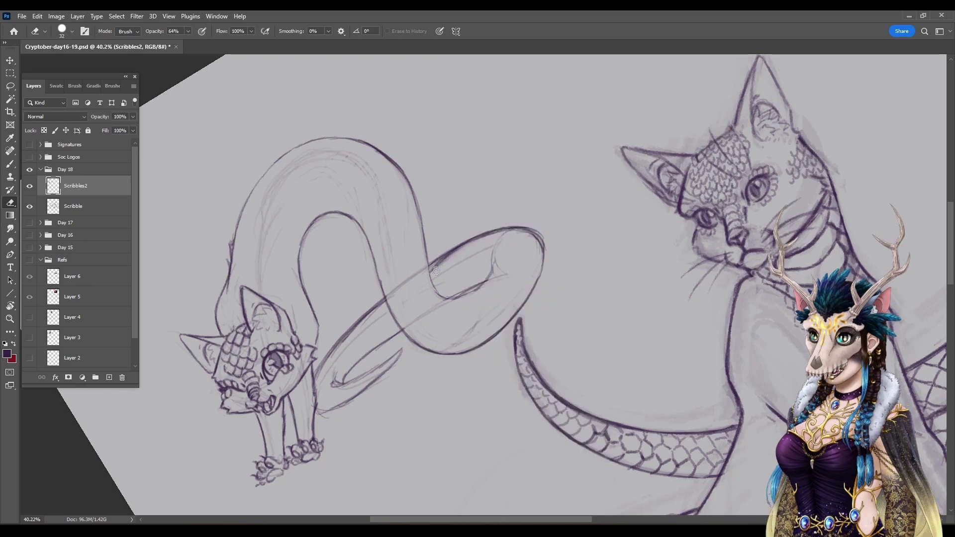
mouse_move(460, 255)
left_mouse_down()
mouse_move(472, 246)
mouse_move(437, 281)
left_mouse_up()
mouse_move(485, 239)
left_mouse_down()
mouse_move(494, 235)
mouse_move(501, 273)
mouse_move(503, 247)
left_mouse_up()
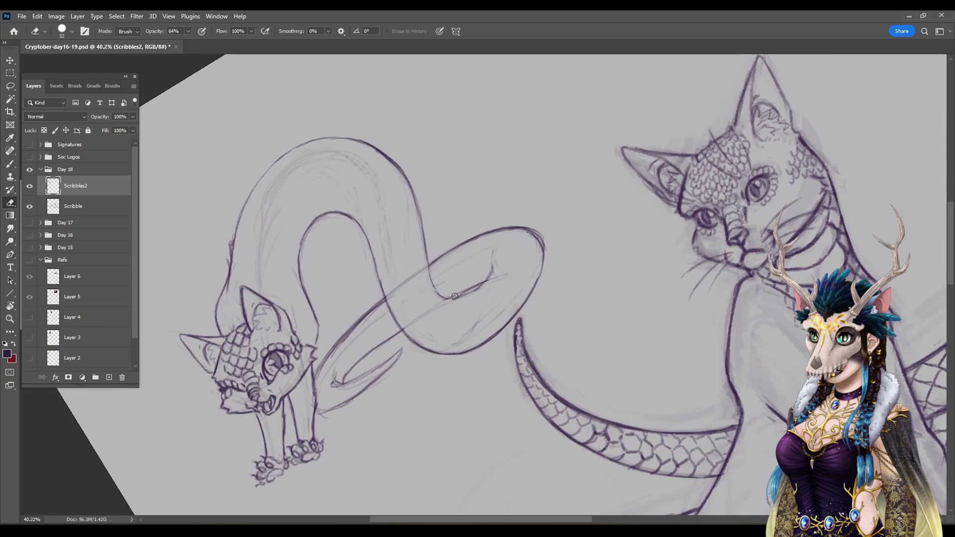
Step: Redraw the coil's inner edge beside the body and firm up the outer contour around its far bend
key("b")
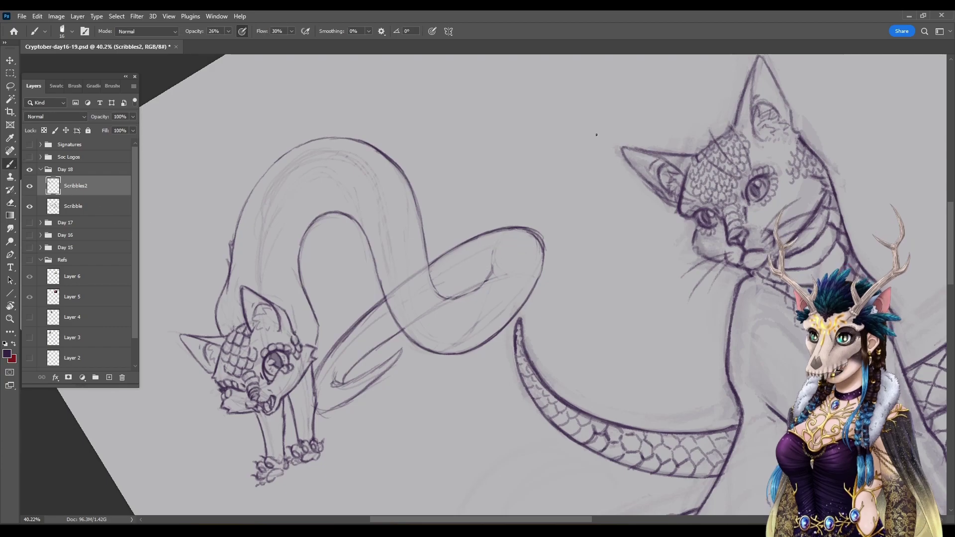
left_click_drag(455, 295, 482, 285)
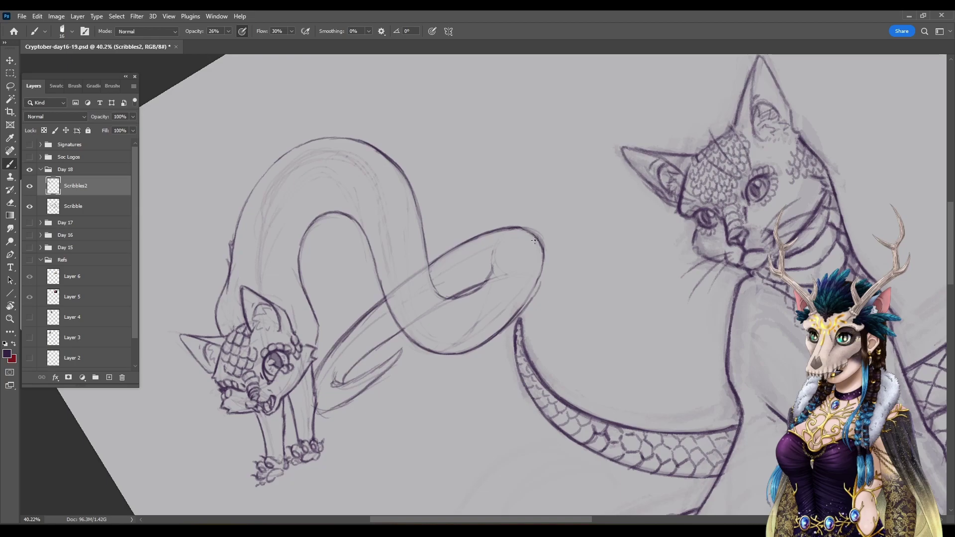
left_click_drag(543, 244, 529, 300)
mouse_move(546, 263)
left_mouse_down()
mouse_move(529, 304)
mouse_move(493, 334)
left_mouse_up()
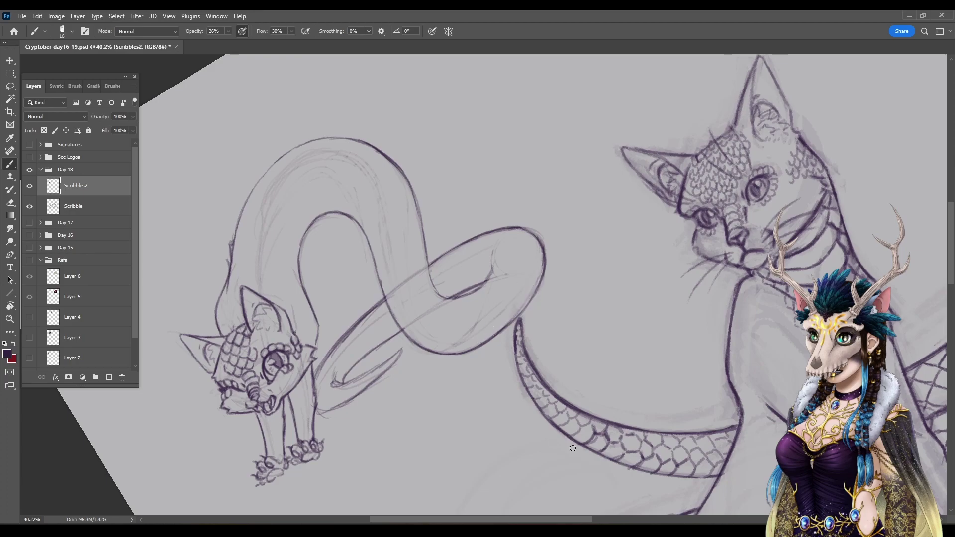
left_click_drag(517, 316, 533, 297)
Step: Draw a row of belly plates along the inner edge of the arched body, from the chest side down to the front of the coil
key("r")
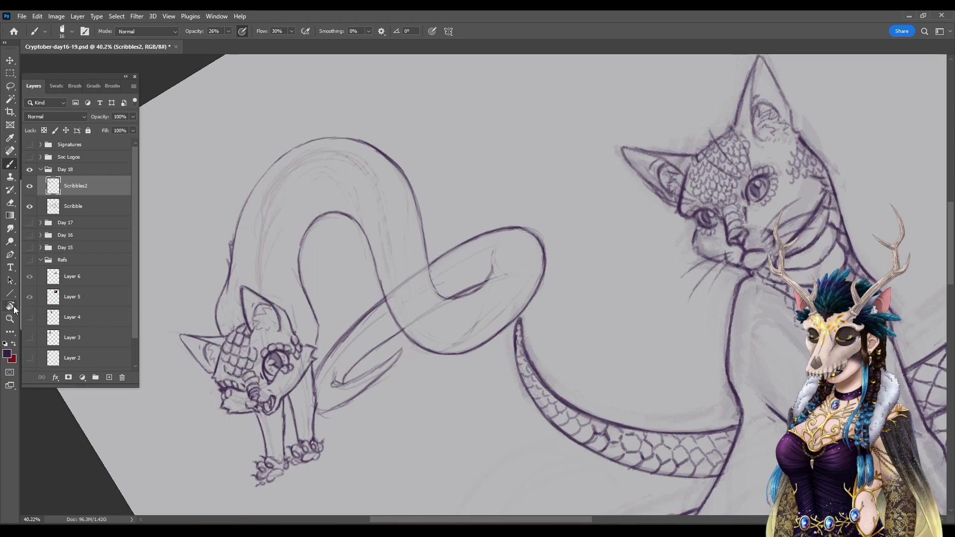
mouse_move(320, 478)
left_mouse_down()
mouse_move(219, 299)
mouse_move(225, 343)
mouse_move(232, 234)
left_mouse_up()
key("b")
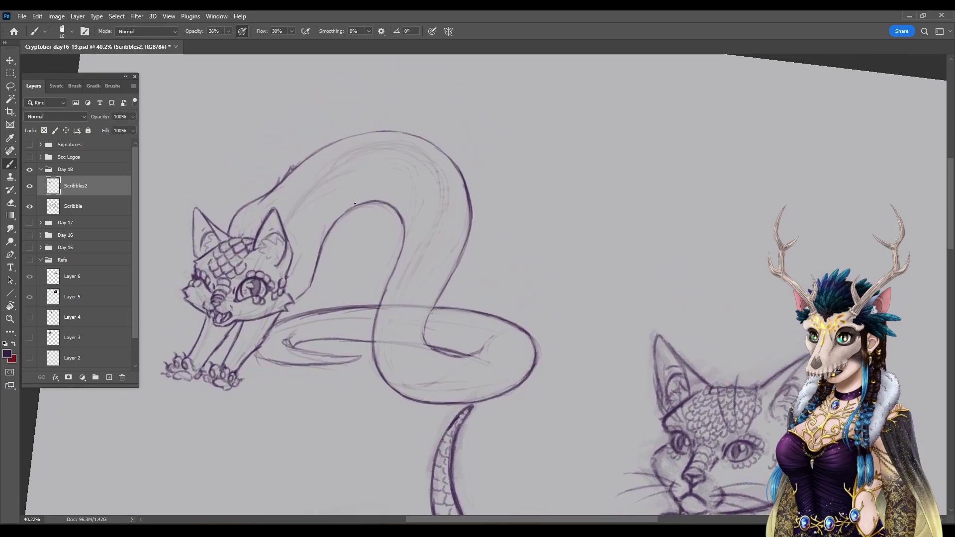
left_click_drag(372, 201, 411, 206)
mouse_move(412, 205)
left_mouse_down()
mouse_move(398, 214)
mouse_move(429, 225)
mouse_move(421, 254)
mouse_move(397, 263)
left_mouse_up()
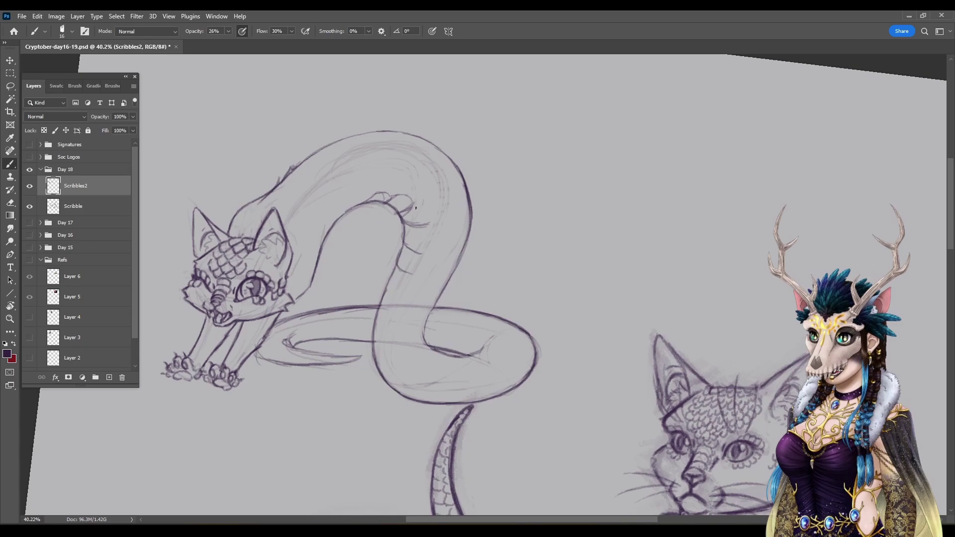
mouse_move(427, 219)
left_mouse_down()
mouse_move(414, 207)
mouse_move(422, 253)
mouse_move(387, 295)
mouse_move(405, 293)
mouse_move(398, 300)
left_mouse_up()
left_click_drag(396, 262, 379, 307)
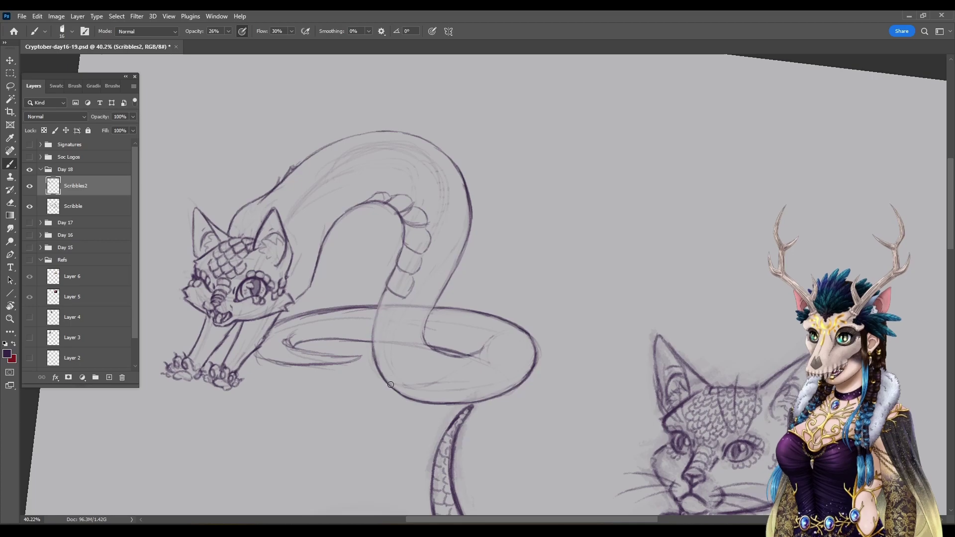
mouse_move(385, 287)
left_mouse_down()
mouse_move(371, 330)
mouse_move(379, 341)
mouse_move(391, 327)
mouse_move(385, 344)
mouse_move(375, 314)
mouse_move(374, 354)
mouse_move(372, 340)
mouse_move(383, 369)
mouse_move(385, 354)
mouse_move(377, 424)
mouse_move(391, 392)
mouse_move(384, 374)
mouse_move(401, 384)
mouse_move(399, 392)
mouse_move(386, 371)
mouse_move(431, 350)
mouse_move(412, 391)
mouse_move(402, 387)
mouse_move(421, 398)
mouse_move(408, 391)
mouse_move(470, 369)
mouse_move(424, 400)
mouse_move(444, 404)
left_mouse_up()
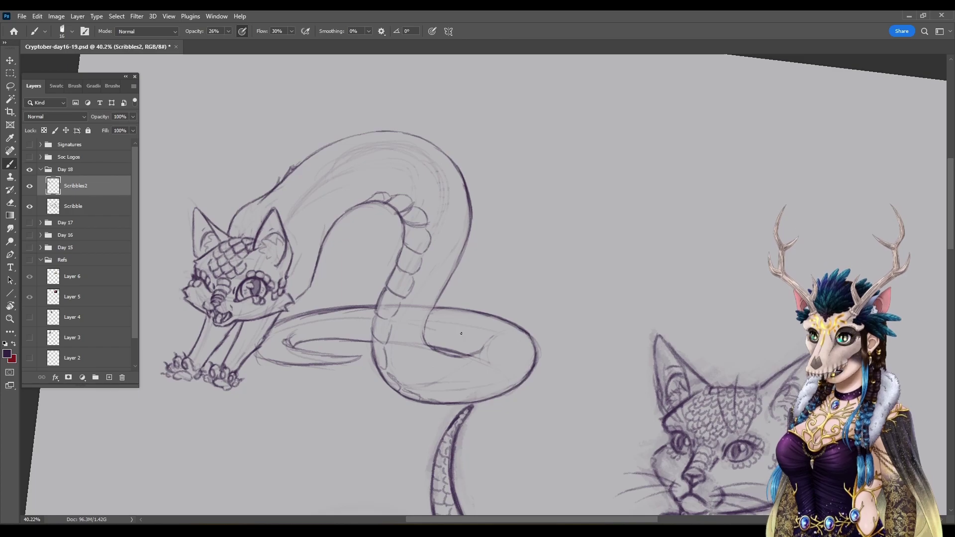
mouse_move(374, 194)
left_mouse_down()
mouse_move(348, 207)
mouse_move(404, 198)
mouse_move(365, 196)
mouse_move(390, 197)
left_mouse_up()
Step: Strengthen the line where the descending body curves into the inner edge of the ground coil
left_click_drag(438, 300, 426, 346)
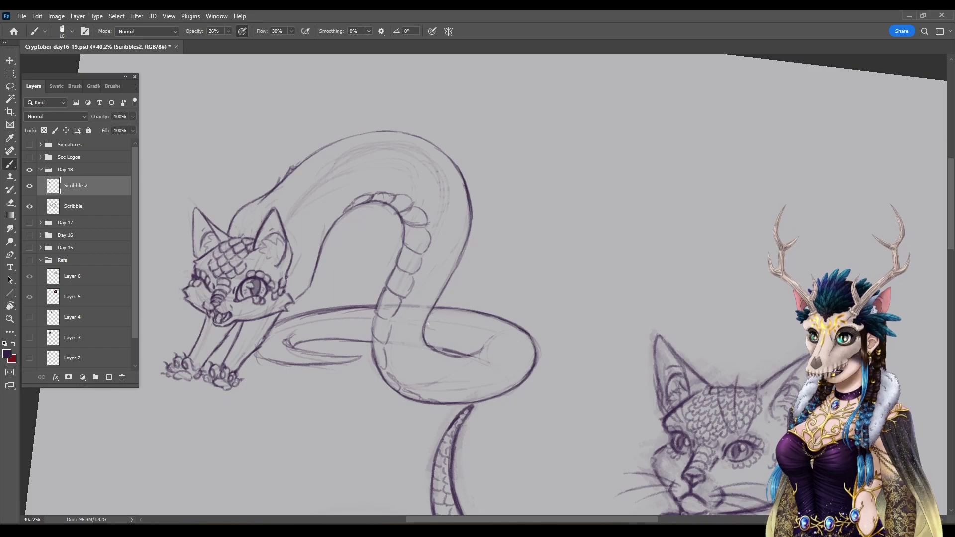
left_click_drag(428, 345, 451, 355)
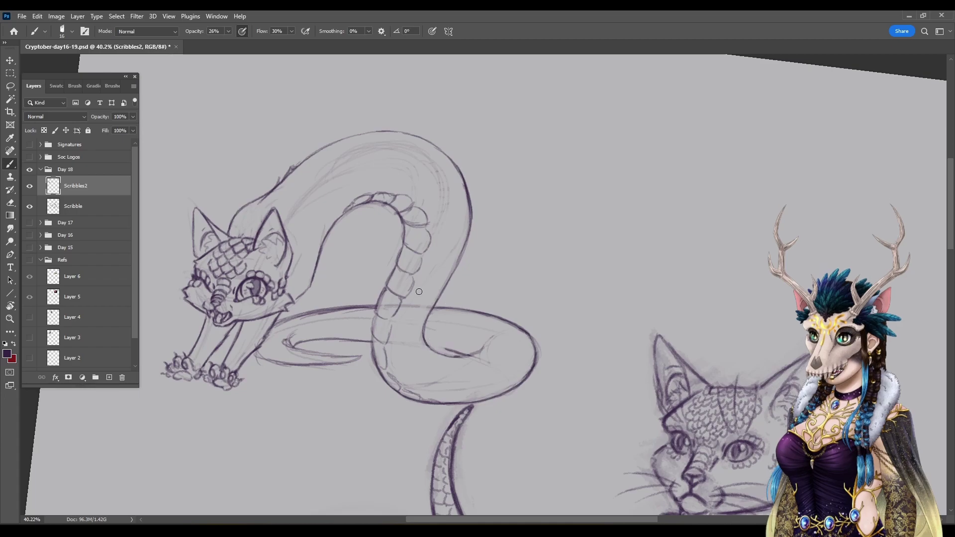
left_click_drag(428, 346, 464, 356)
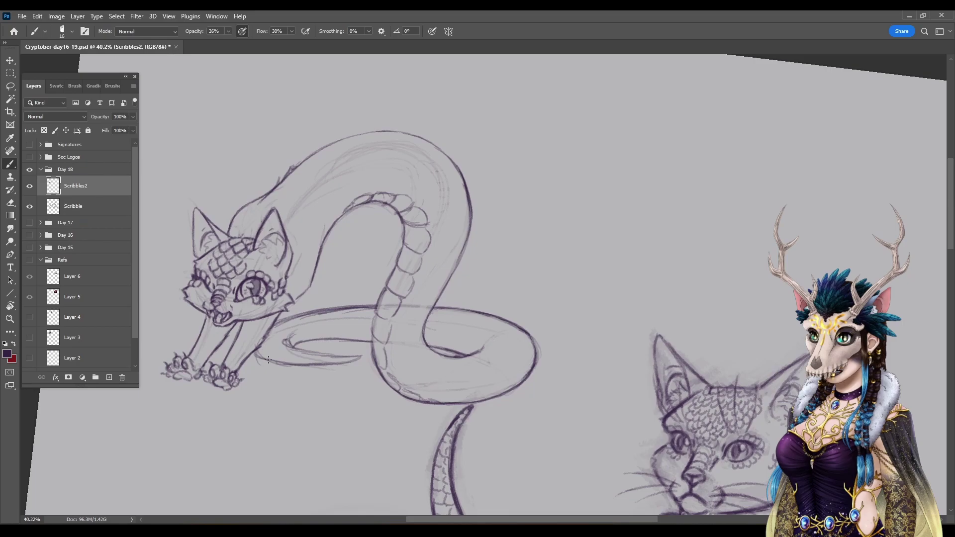
Step: Add belly plates along the underside of the tail tip and sketch light scales around its bend beside the front legs
mouse_move(281, 368)
left_mouse_down()
mouse_move(322, 341)
mouse_move(286, 344)
mouse_move(358, 357)
left_mouse_up()
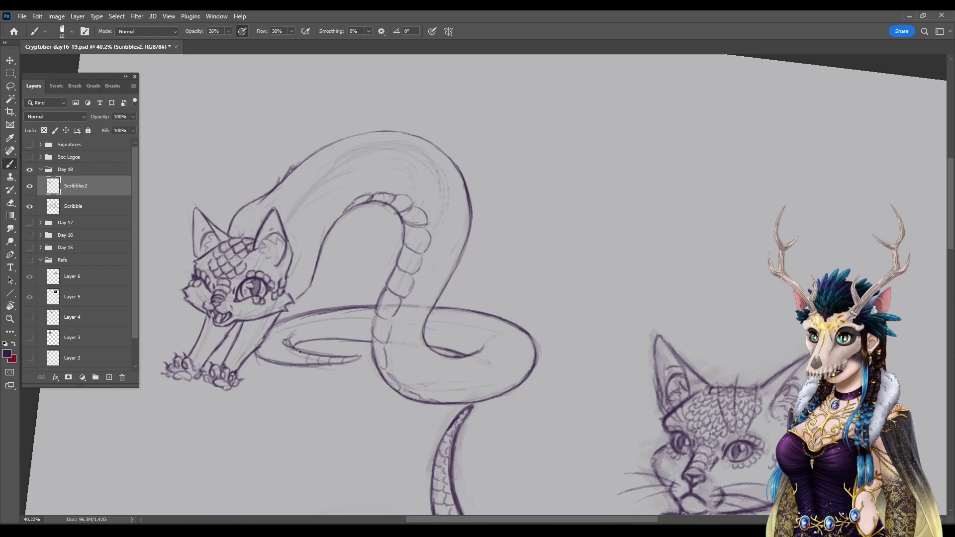
mouse_move(269, 352)
left_mouse_down()
mouse_move(301, 354)
mouse_move(282, 360)
mouse_move(286, 345)
mouse_move(265, 337)
left_mouse_up()
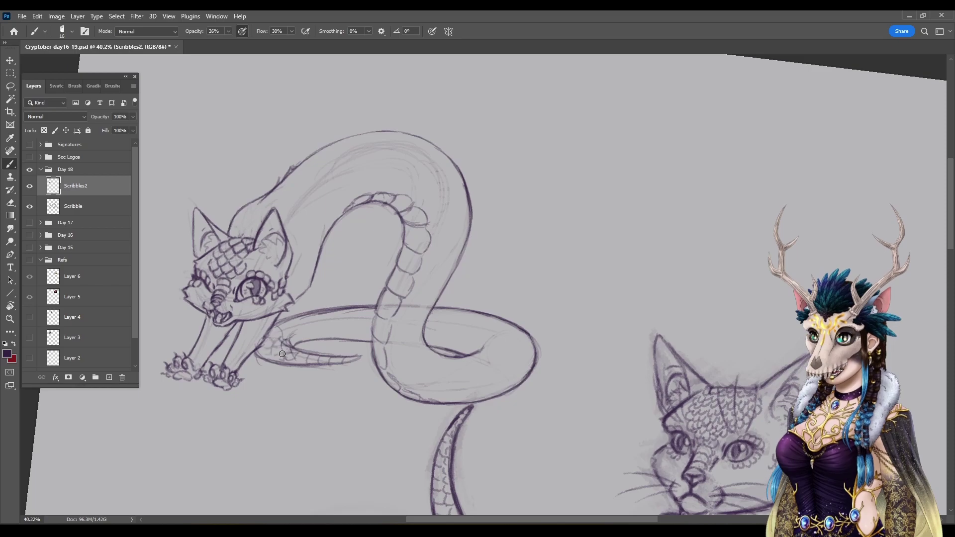
left_click_drag(289, 330, 281, 343)
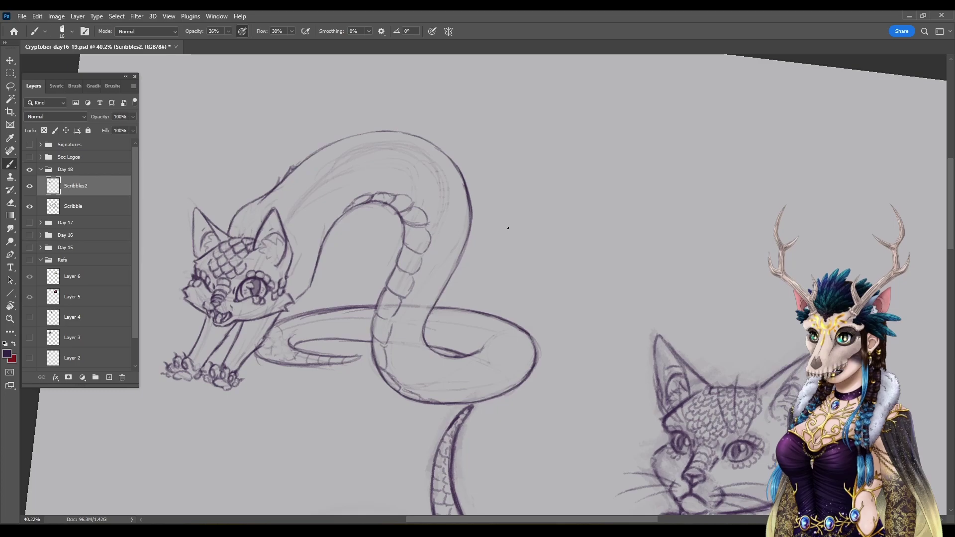
Step: Try slanted scale guide lines across the front of the coil and over the arched back
left_click(11, 306)
left_click_drag(413, 274, 440, 338)
mouse_move(439, 338)
left_mouse_down()
mouse_move(553, 286)
mouse_move(485, 216)
mouse_move(438, 234)
mouse_move(428, 249)
left_mouse_up()
key("b")
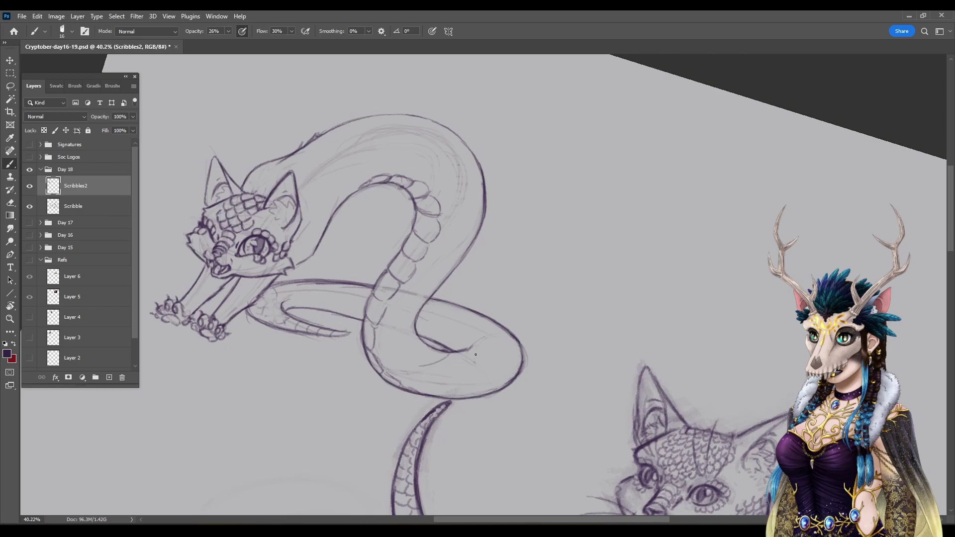
mouse_move(466, 352)
left_mouse_down()
mouse_move(420, 377)
mouse_move(429, 347)
mouse_move(395, 353)
mouse_move(440, 347)
mouse_move(394, 333)
mouse_move(419, 338)
left_mouse_up()
left_click_drag(479, 356, 461, 361)
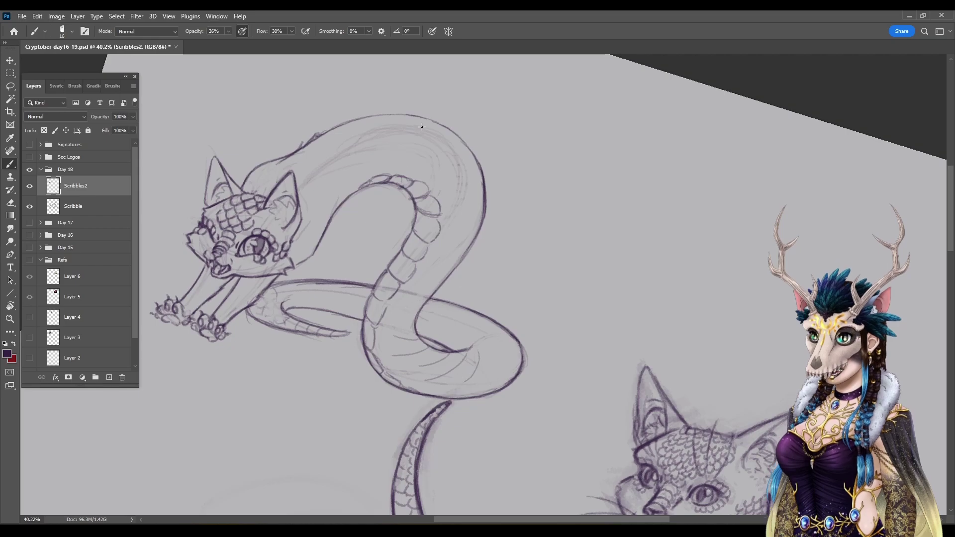
left_click_drag(428, 120, 374, 151)
left_click_drag(449, 131, 402, 158)
mouse_move(465, 148)
left_mouse_down()
mouse_move(423, 170)
mouse_move(480, 227)
left_mouse_up()
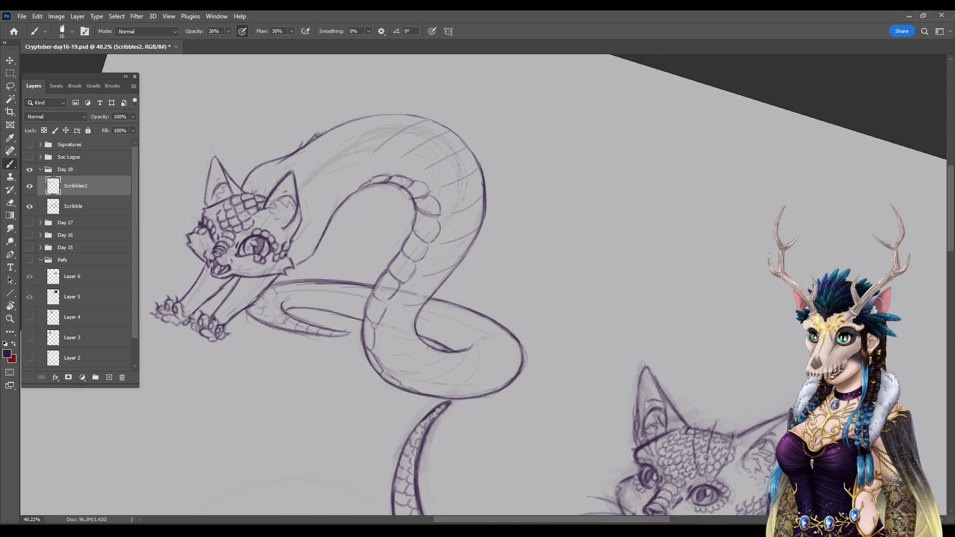
mouse_move(404, 340)
left_mouse_down()
mouse_move(393, 350)
mouse_move(457, 378)
mouse_move(491, 364)
left_mouse_up()
key("ctrl+z")
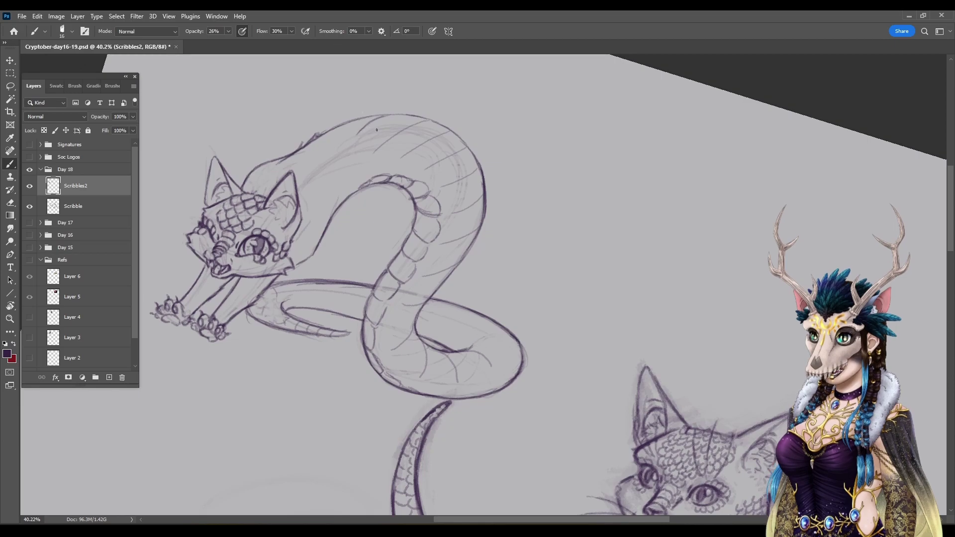
Step: Try crossing the slanted lines on the arched back with opposing diagonals to form diamond scales
mouse_move(356, 120)
left_mouse_down()
mouse_move(398, 133)
mouse_move(413, 124)
mouse_move(401, 117)
mouse_move(358, 142)
mouse_move(401, 158)
left_mouse_up()
mouse_move(405, 114)
left_mouse_down()
mouse_move(441, 137)
mouse_move(418, 141)
mouse_move(395, 131)
mouse_move(434, 157)
left_mouse_up()
left_click_drag(420, 121, 469, 172)
left_click_drag(401, 133, 454, 183)
left_click_drag(410, 166, 434, 184)
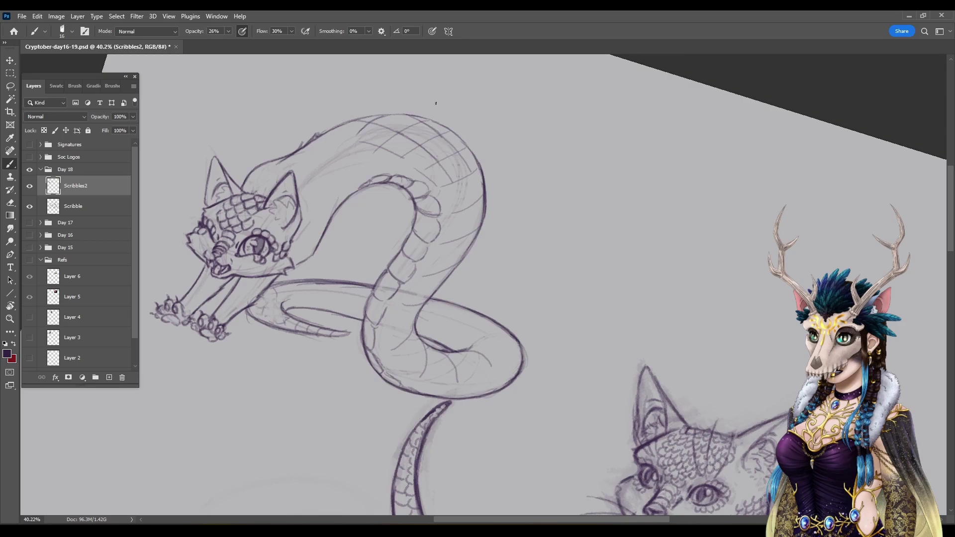
Step: Undo all the scale guide lines on the arched back and the coil
key("ctrl+z")
key("ctrl+z")
key("ctrl+z")
key("ctrl+z")
key("ctrl+z")
key("ctrl+z")
key("ctrl+z")
key("ctrl+z")
key("ctrl+z")
key("ctrl+z")
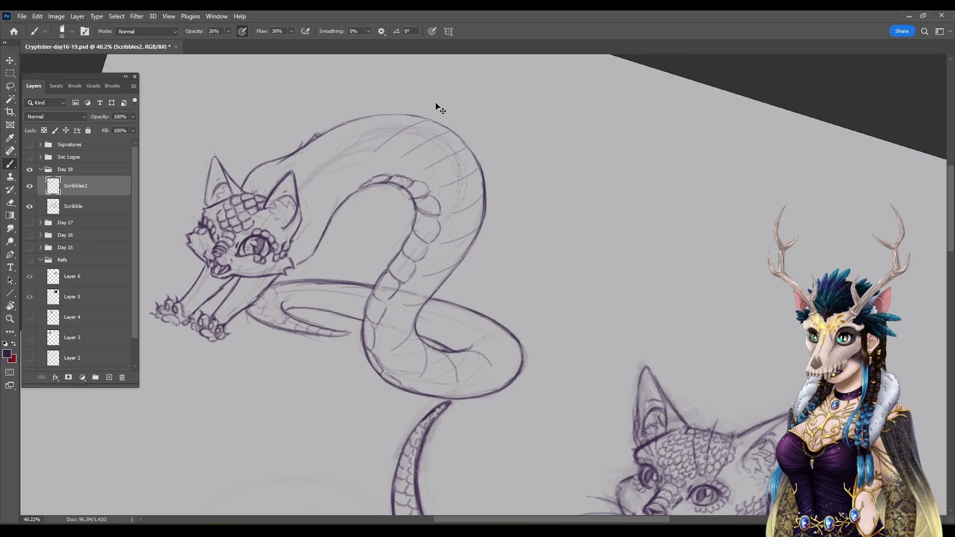
key("ctrl+z")
key("ctrl+z")
key("ctrl+z")
key("ctrl+z")
key("ctrl+z")
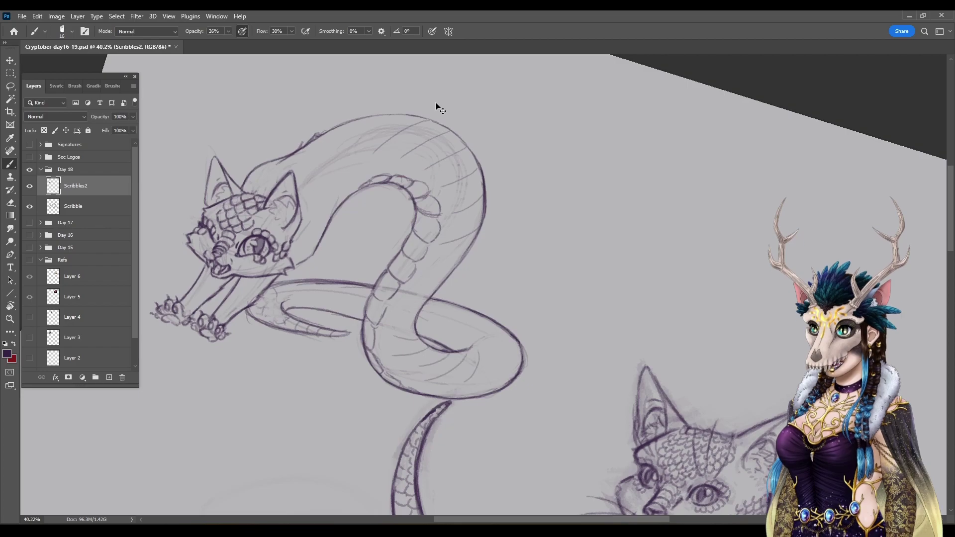
key("ctrl+z")
key("ctrl+z")
key("ctrl+z")
key("ctrl+z")
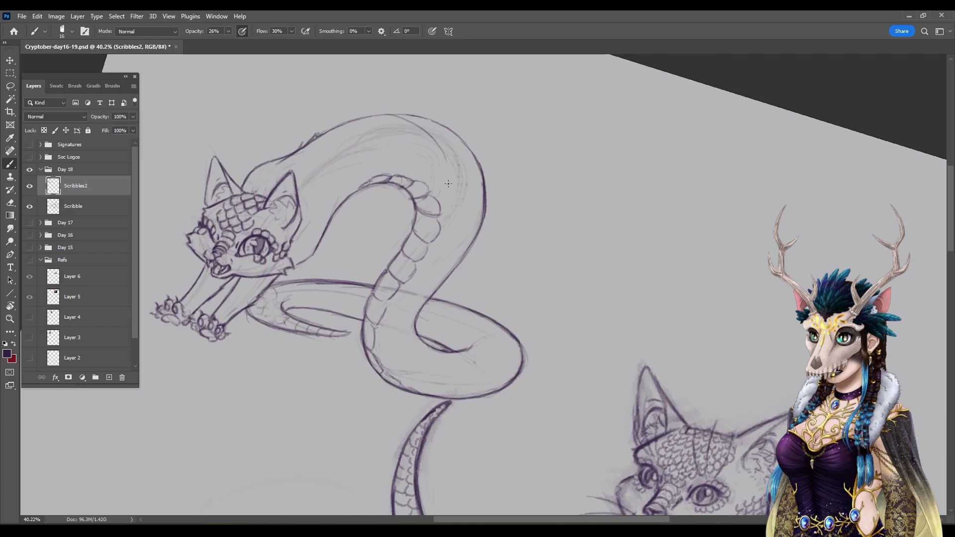
Step: Draw curved scale lines sweeping over the top of the arched back and down its outer side
left_click_drag(360, 130, 417, 144)
mouse_move(348, 140)
left_mouse_down()
mouse_move(388, 149)
mouse_move(416, 164)
left_mouse_up()
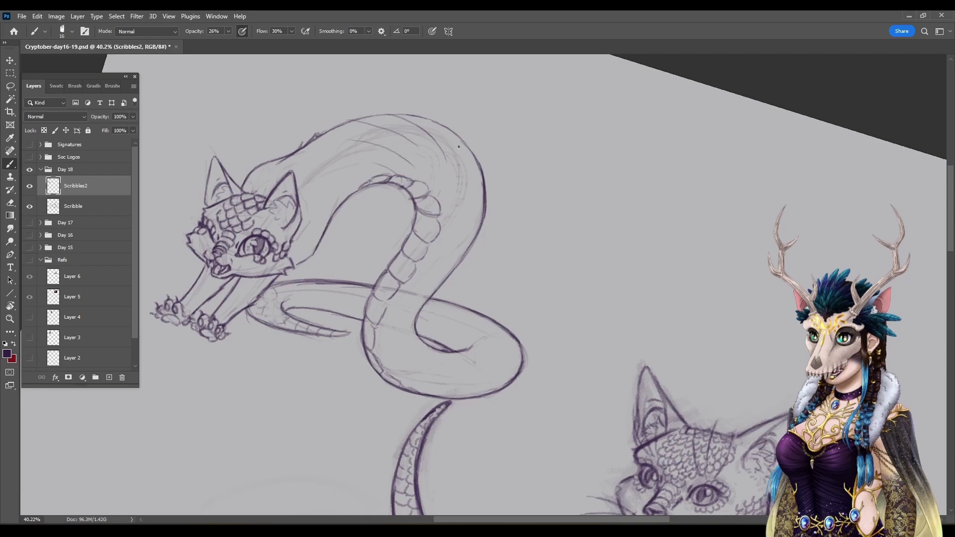
left_click_drag(456, 137, 465, 202)
mouse_move(467, 167)
left_mouse_down()
mouse_move(459, 208)
mouse_move(463, 197)
mouse_move(450, 230)
left_mouse_up()
left_click_drag(483, 198, 480, 218)
left_click_drag(415, 145, 436, 178)
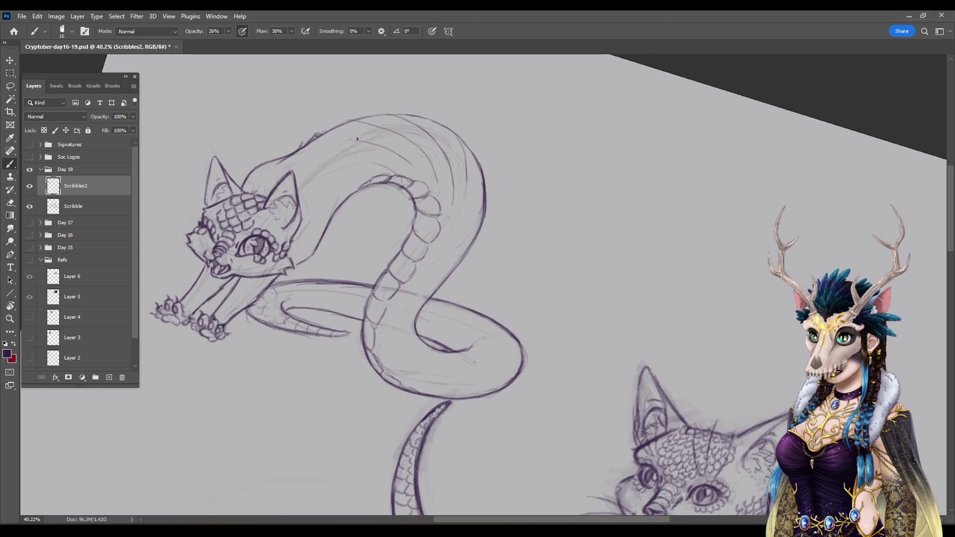
Step: Cross the arch's scale lines with opposing curves and carry sweeping scale lines down the lower body into the coil
mouse_move(357, 139)
left_mouse_down()
mouse_move(381, 115)
mouse_move(352, 144)
mouse_move(374, 147)
mouse_move(367, 161)
mouse_move(397, 120)
mouse_move(370, 162)
mouse_move(390, 127)
mouse_move(405, 116)
left_mouse_up()
mouse_move(381, 175)
left_mouse_down()
mouse_move(434, 121)
mouse_move(391, 183)
mouse_move(463, 141)
left_mouse_up()
left_click_drag(419, 186, 477, 168)
left_click_drag(428, 191, 485, 184)
mouse_move(444, 212)
left_mouse_down()
mouse_move(477, 215)
mouse_move(458, 262)
mouse_move(409, 318)
mouse_move(416, 340)
mouse_move(405, 355)
mouse_move(429, 350)
left_mouse_up()
mouse_move(394, 376)
left_mouse_down()
mouse_move(423, 373)
mouse_move(443, 355)
left_mouse_up()
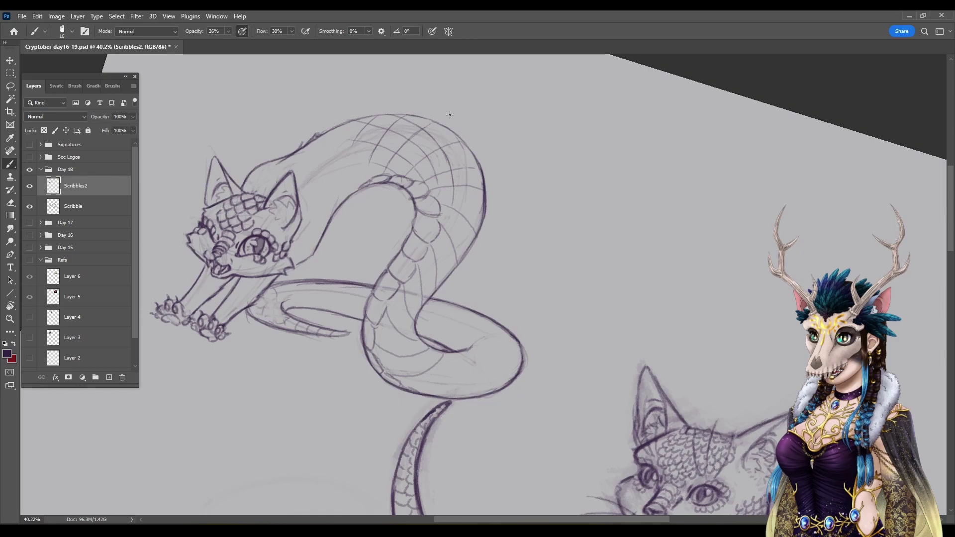
Step: Add more scale lines along the arch's outer side and a crossing curve where the body starts to descend
left_click_drag(470, 156, 476, 194)
mouse_move(458, 140)
left_mouse_down()
mouse_move(474, 208)
mouse_move(473, 171)
mouse_move(469, 222)
left_mouse_up()
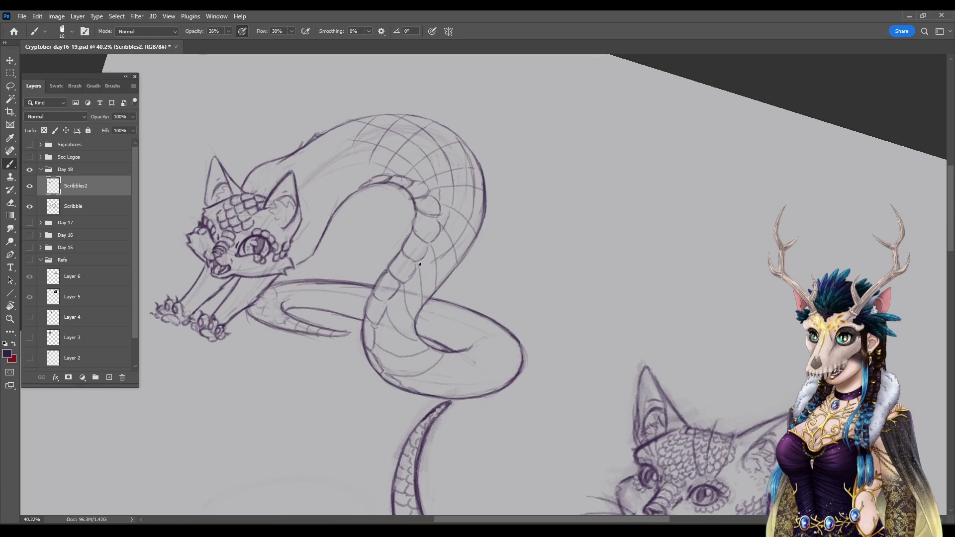
left_click_drag(458, 237, 471, 211)
key("ctrl+z")
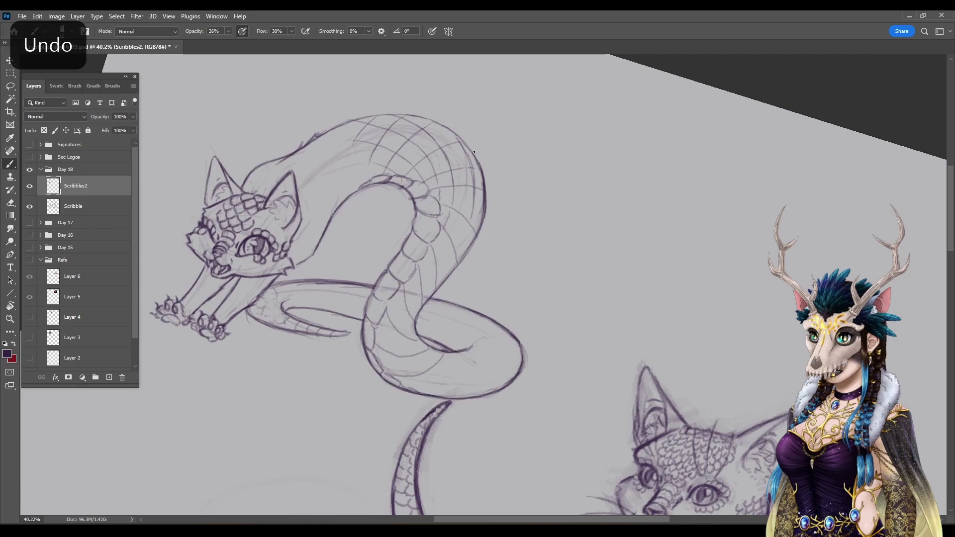
left_click_drag(447, 241, 472, 206)
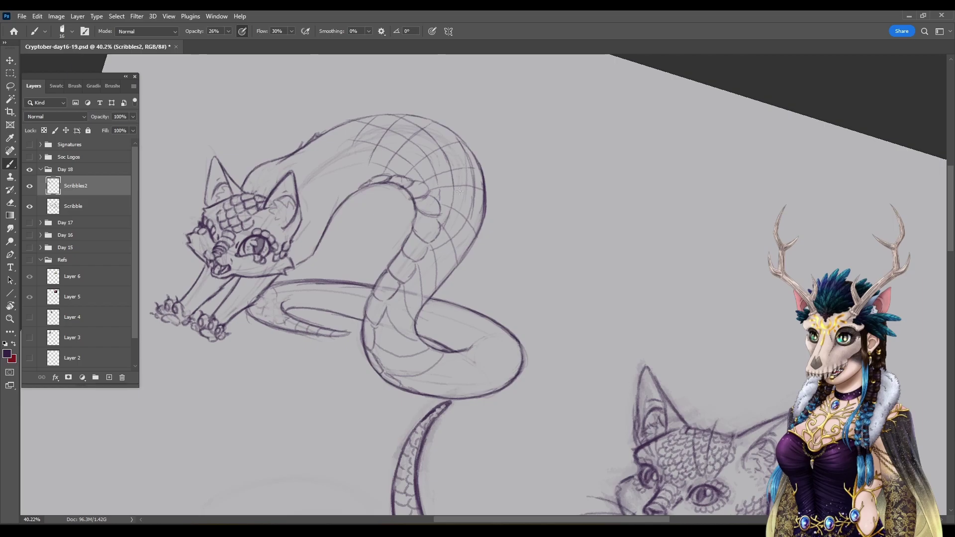
Step: Continue the crossing scale lines down the descending body to the front bend of the coil
mouse_move(433, 267)
left_mouse_down()
mouse_move(459, 252)
mouse_move(480, 217)
left_mouse_up()
left_click_drag(402, 288, 439, 280)
left_click_drag(387, 307, 398, 316)
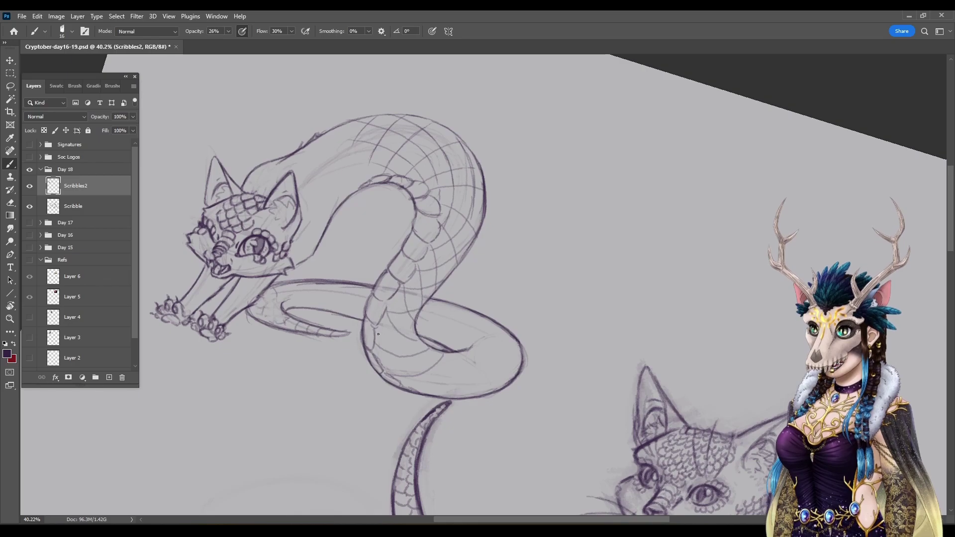
left_click_drag(373, 335, 411, 325)
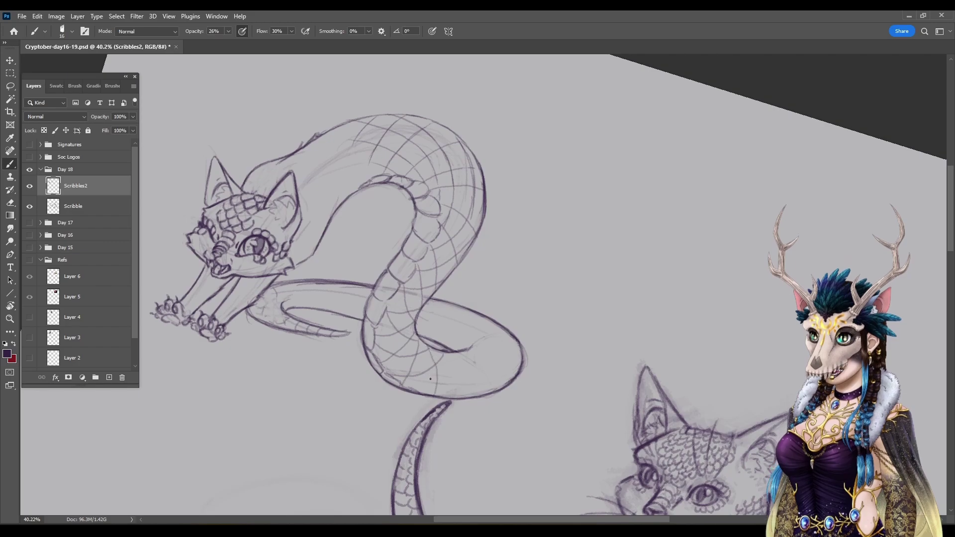
Step: Undo the last stroke and draw curved scale lines across the coil's front bend and around its outer turn
key("ctrl+z")
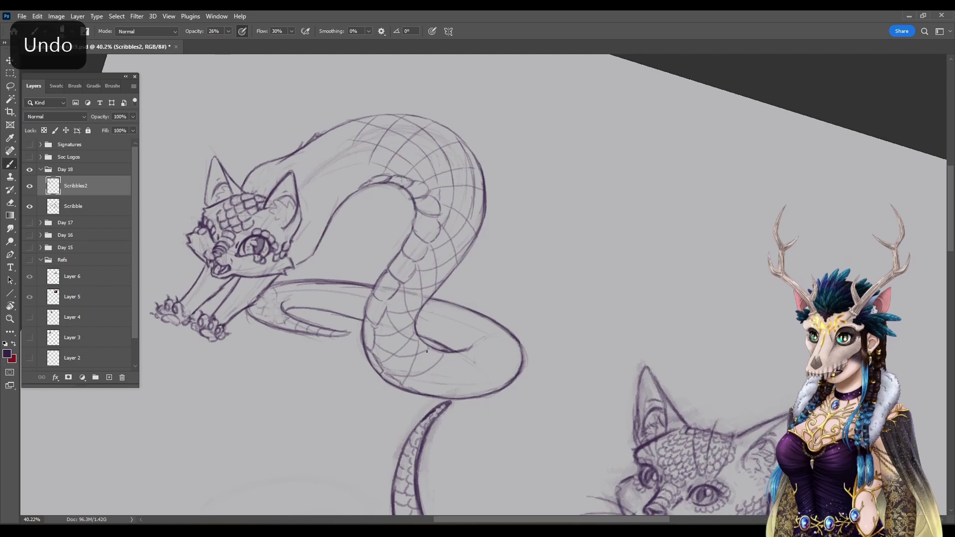
left_click_drag(438, 350, 457, 397)
left_click_drag(454, 352, 482, 390)
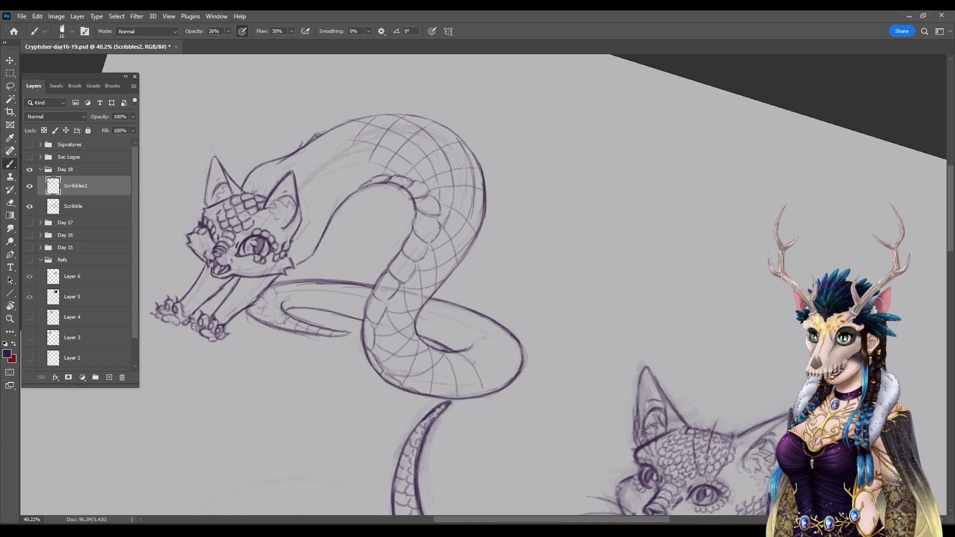
left_click_drag(465, 350, 510, 379)
left_click_drag(468, 352, 506, 342)
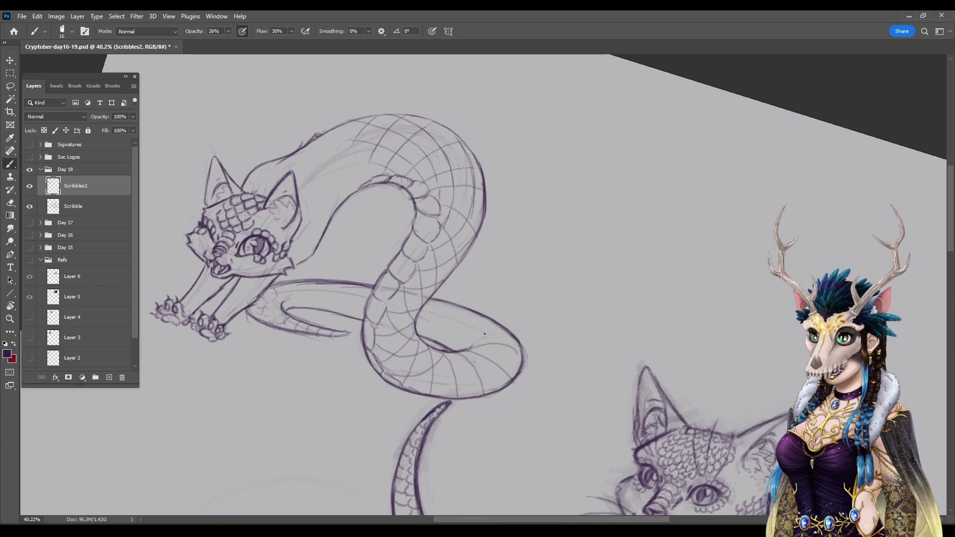
left_click_drag(501, 328, 477, 344)
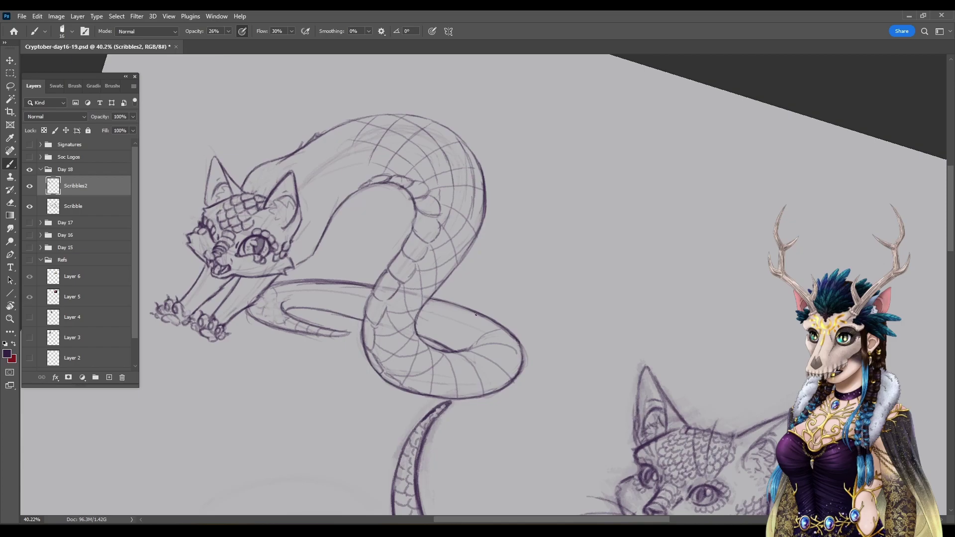
left_click_drag(474, 315, 468, 347)
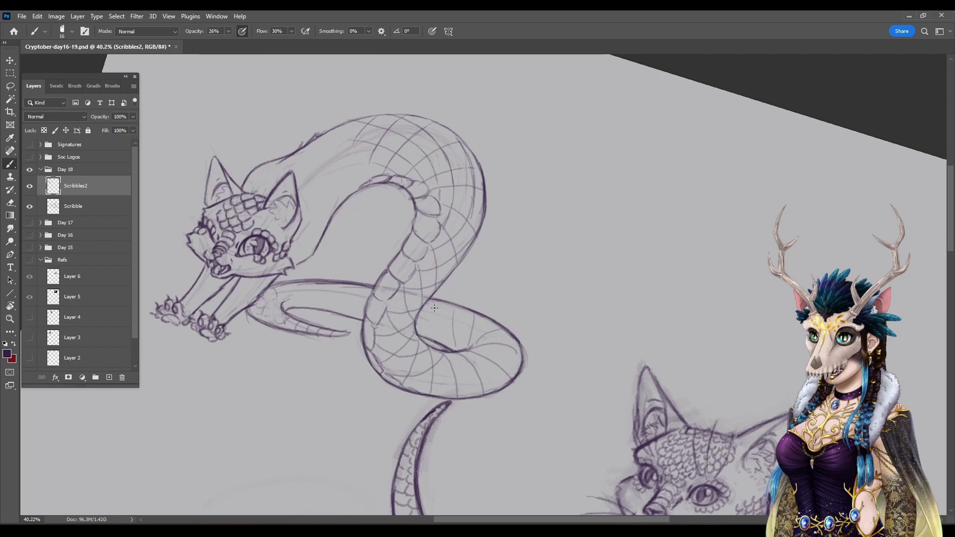
Step: Carry the curved scale lines along the coil's rear section, past the descending body and toward the tail
left_click_drag(440, 302, 437, 341)
left_click_drag(339, 286, 352, 311)
left_click_drag(319, 280, 331, 308)
mouse_move(286, 284)
left_mouse_down()
mouse_move(301, 293)
mouse_move(286, 302)
mouse_move(281, 328)
left_mouse_up()
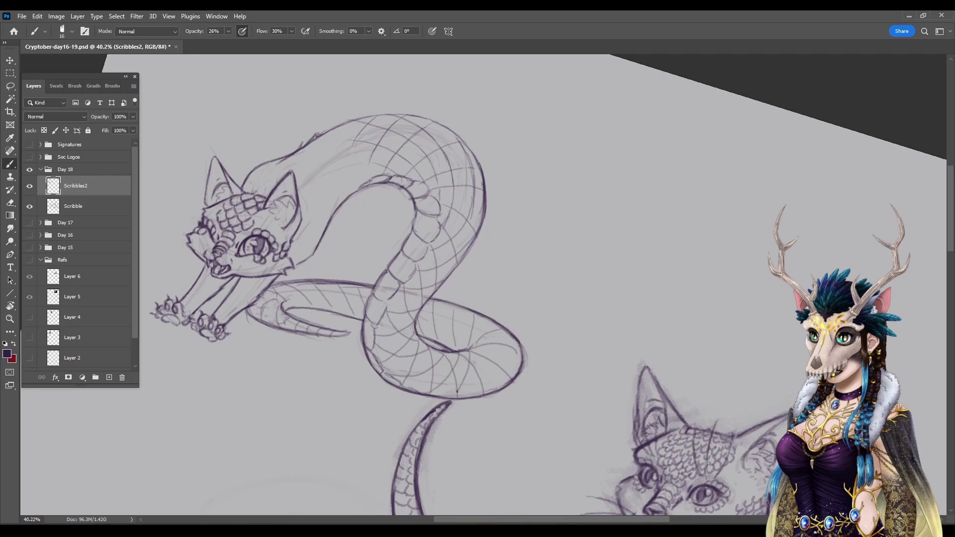
Step: Cross the coil's scale lines with opposing curves around the outer bend and along the rear section
mouse_move(477, 396)
left_mouse_down()
mouse_move(490, 346)
mouse_move(505, 341)
mouse_move(507, 384)
left_mouse_up()
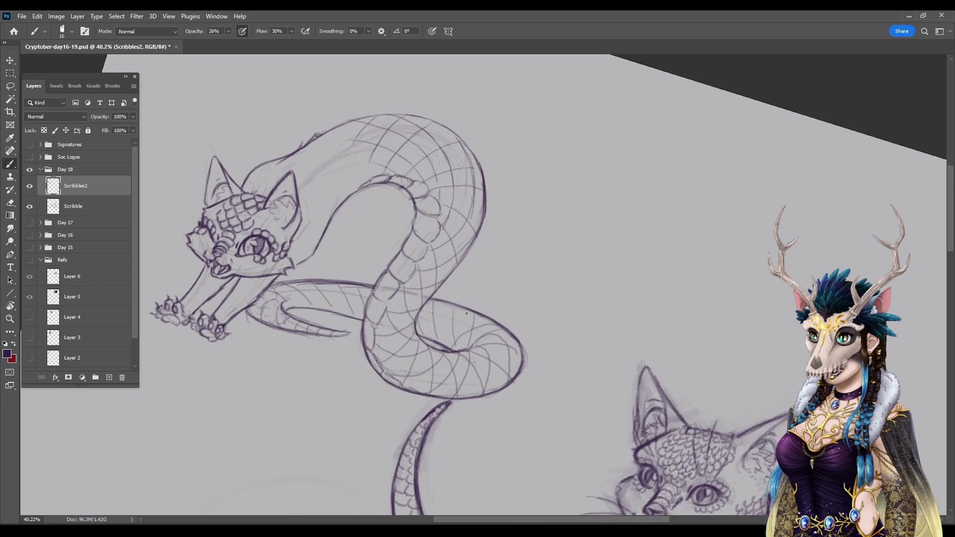
left_click_drag(448, 304, 430, 315)
left_click_drag(367, 299, 340, 312)
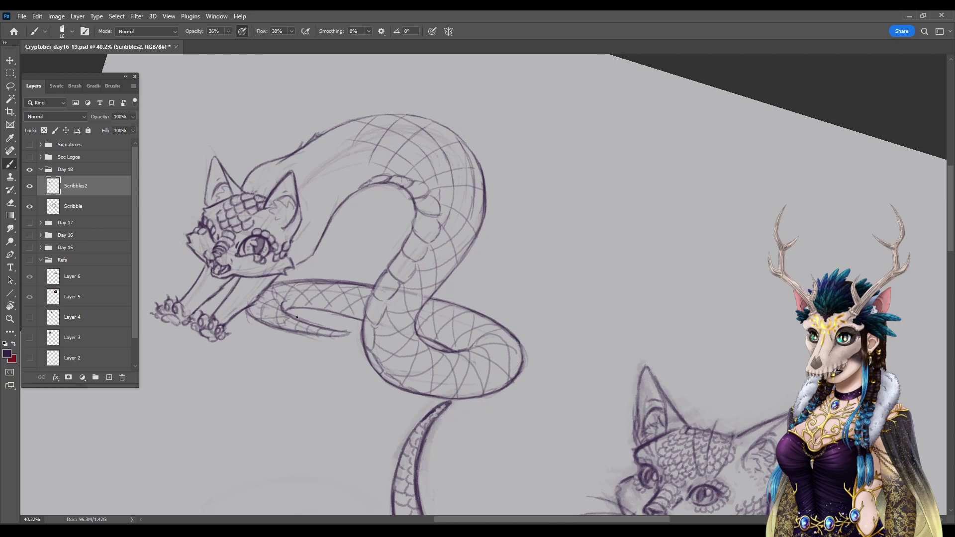
Step: Reset the canvas rotation and fit the whole page on screen
key("r")
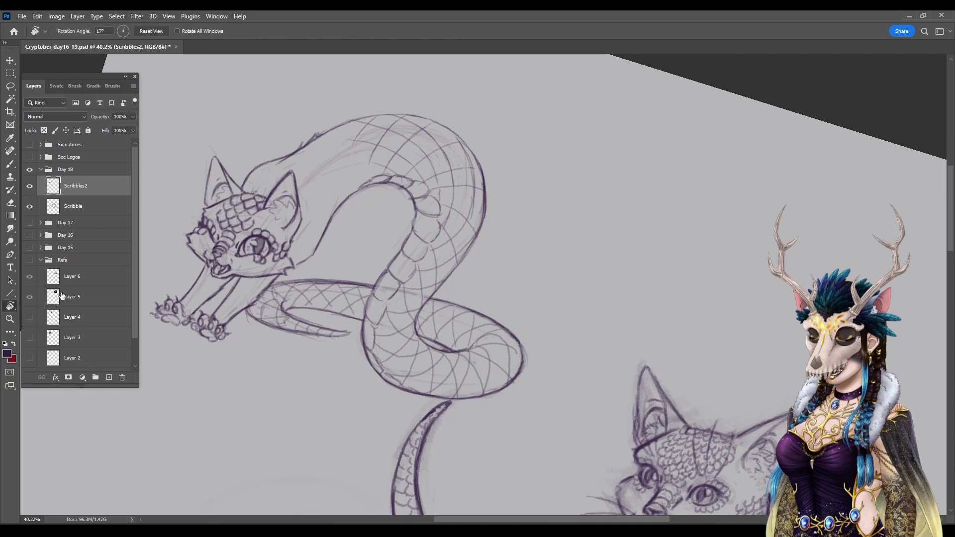
left_click(149, 31)
left_click(169, 16)
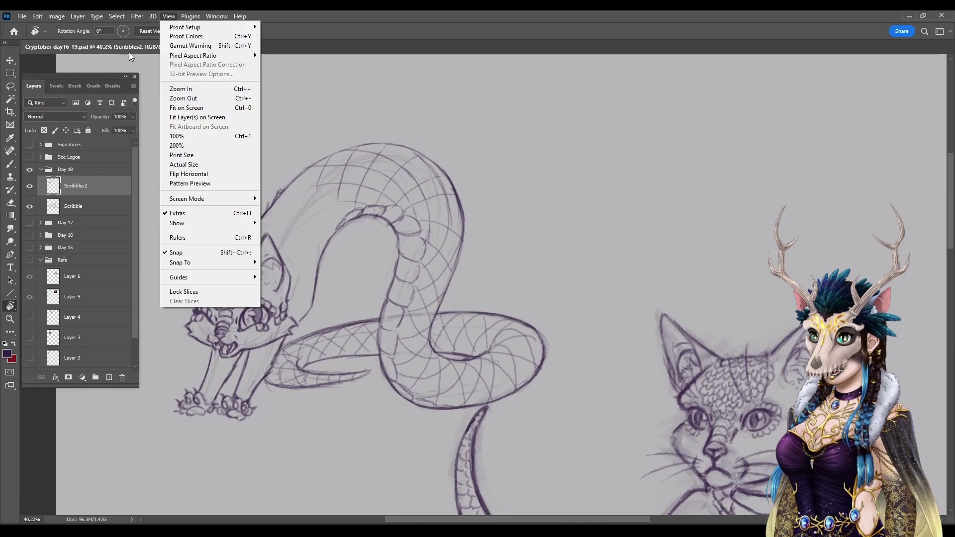
left_click(142, 31)
left_click(190, 16)
mouse_move(169, 16)
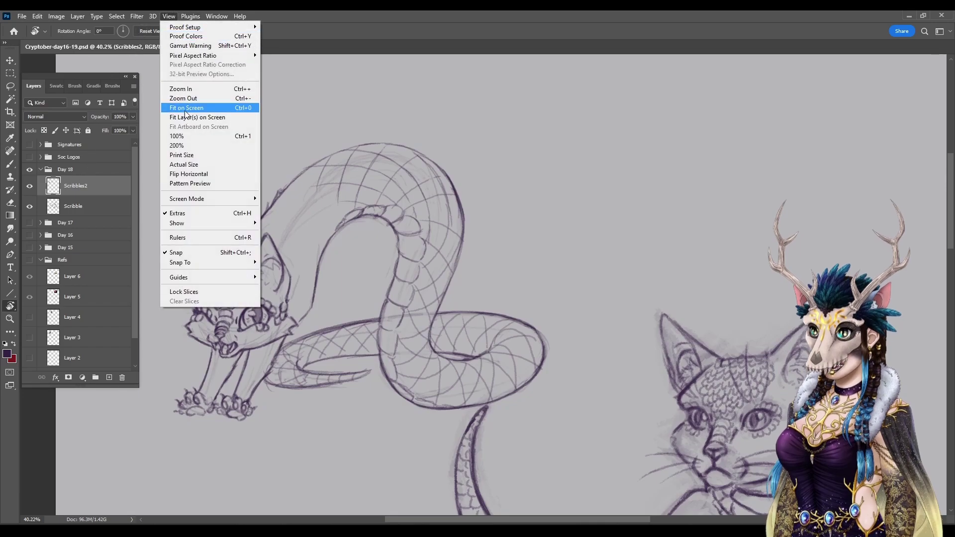
left_click(186, 109)
Step: Hide the Scribble layer, show the Day 17 group for comparison, and move the Scribbles2 sketch to the page's lower part
left_click(30, 206)
left_click(10, 61)
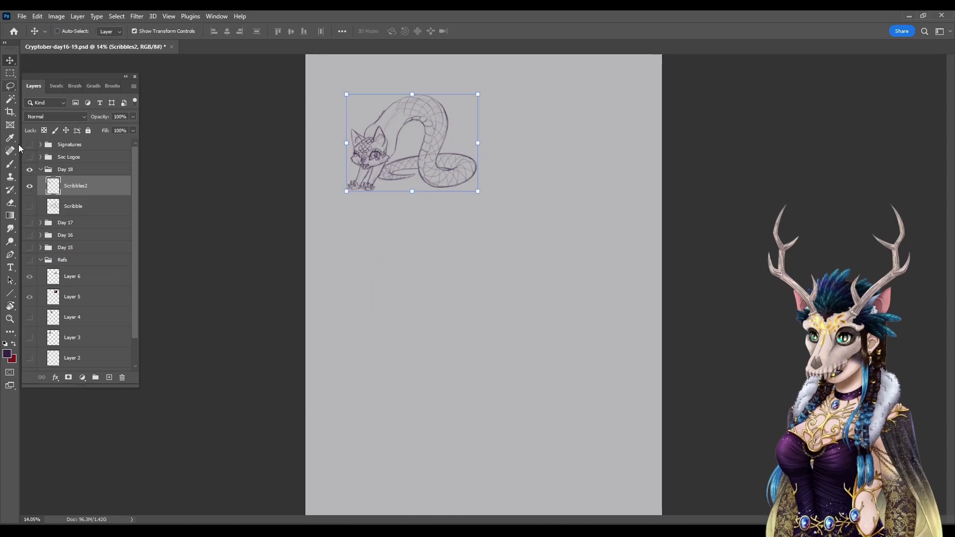
left_click(29, 222)
left_click_drag(427, 138, 451, 459)
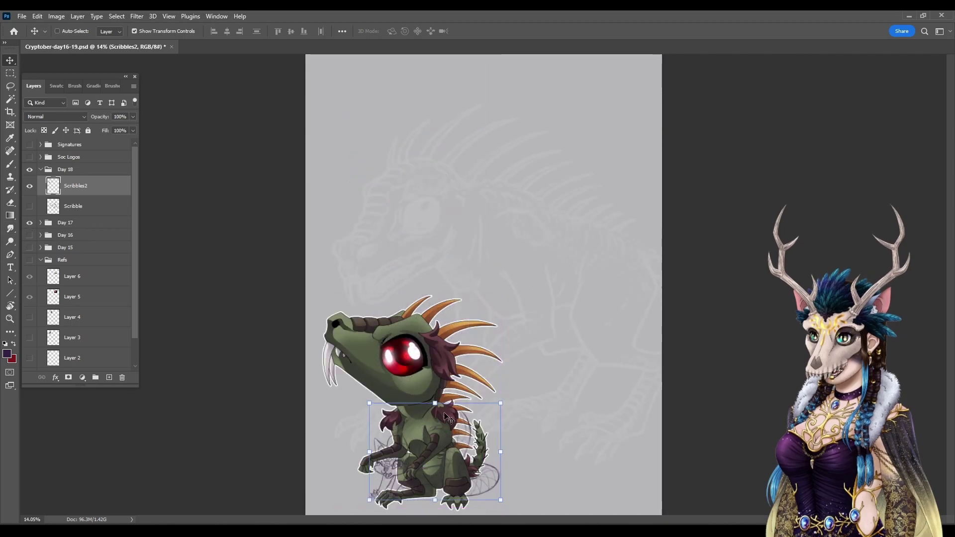
Step: Enlarge the arched pose on the Scribbles2 layer to nearly the page width and position it in the lower half
key("ctrl+t")
left_click_drag(436, 404, 433, 294)
mouse_move(473, 339)
left_mouse_down()
mouse_move(501, 343)
mouse_move(482, 341)
left_mouse_up()
left_click_drag(475, 297, 475, 261)
left_click(493, 31)
left_click_drag(476, 398, 493, 400)
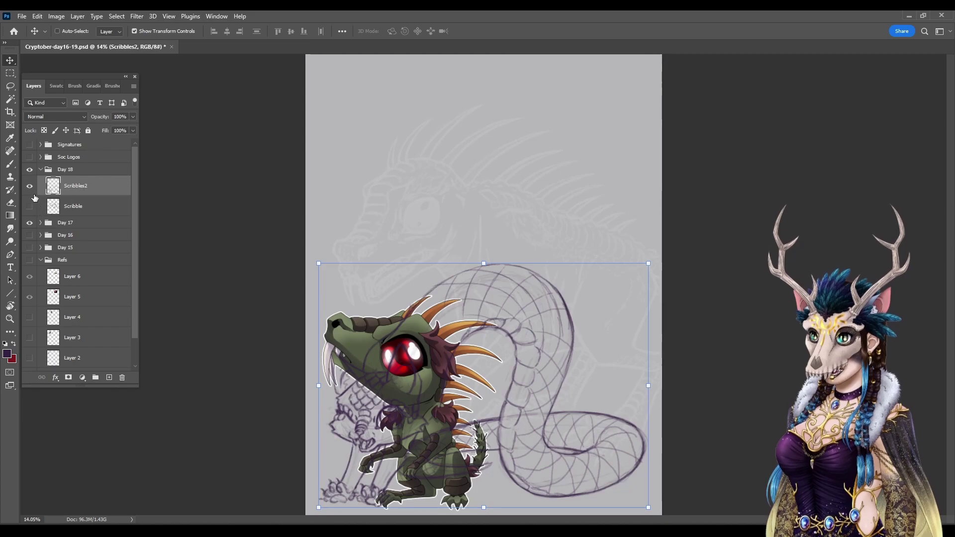
Step: Hide the Day 17 group and make the Scribble layer visible again
left_click(30, 223)
left_click(40, 224)
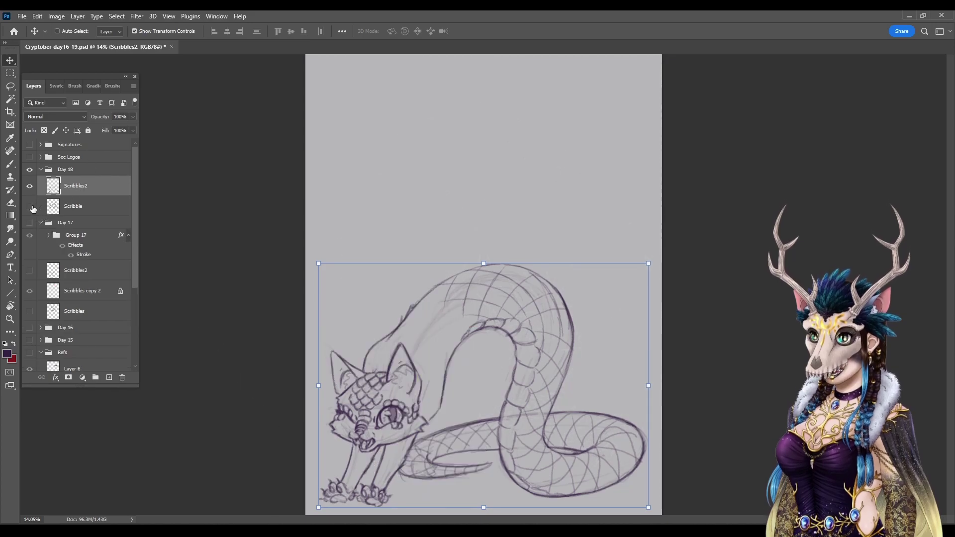
left_click(39, 225)
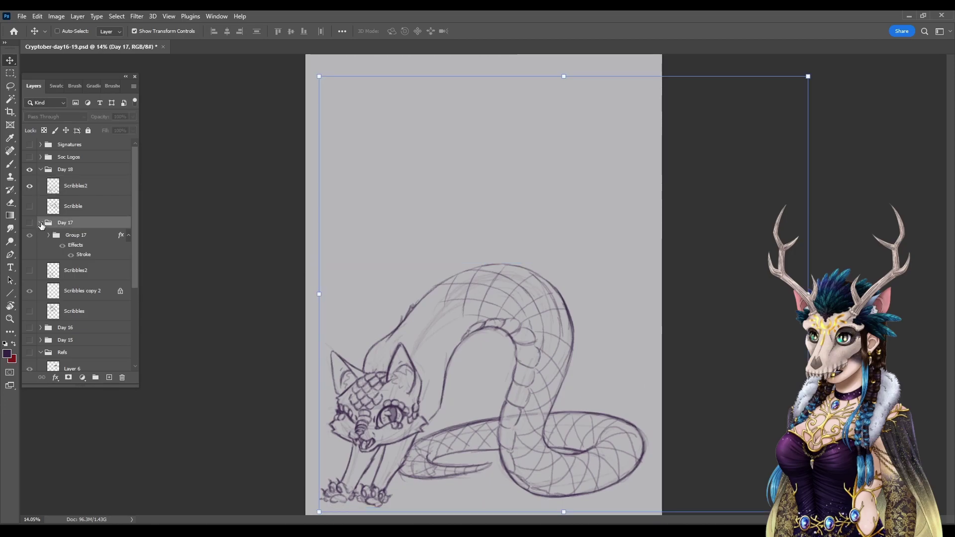
left_click(41, 223)
left_click(30, 206)
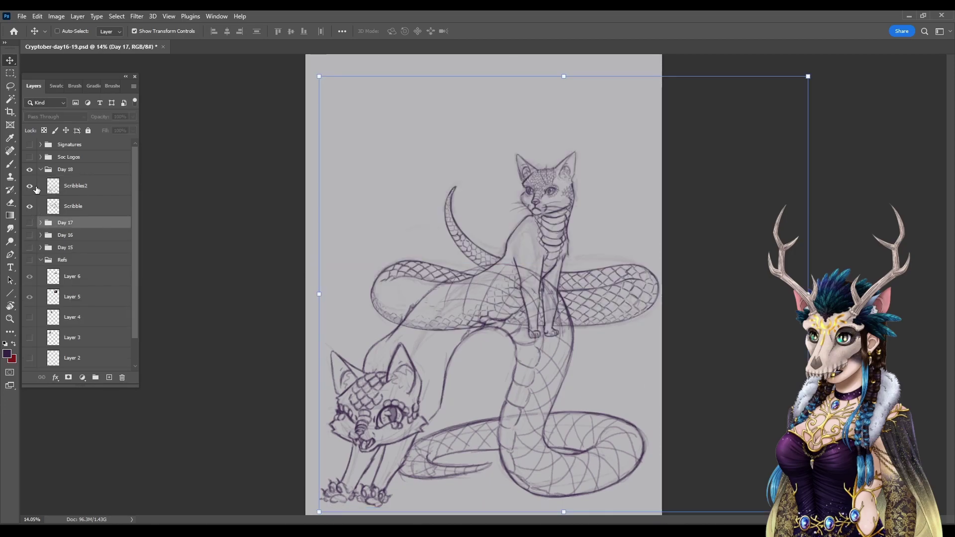
left_click(91, 189)
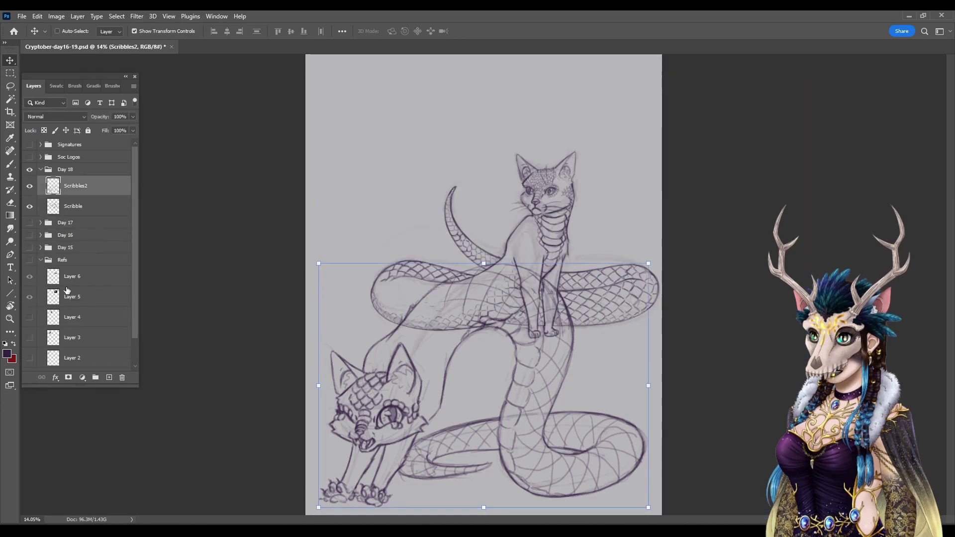
Step: Enlarge the seated pose on the Scribble layer to 109.46%, place it above the arched pose, and save the document
left_click(81, 211)
mouse_move(608, 185)
left_mouse_down()
mouse_move(610, 204)
mouse_move(611, 149)
left_mouse_up()
left_click_drag(373, 160, 343, 166)
left_click(493, 30)
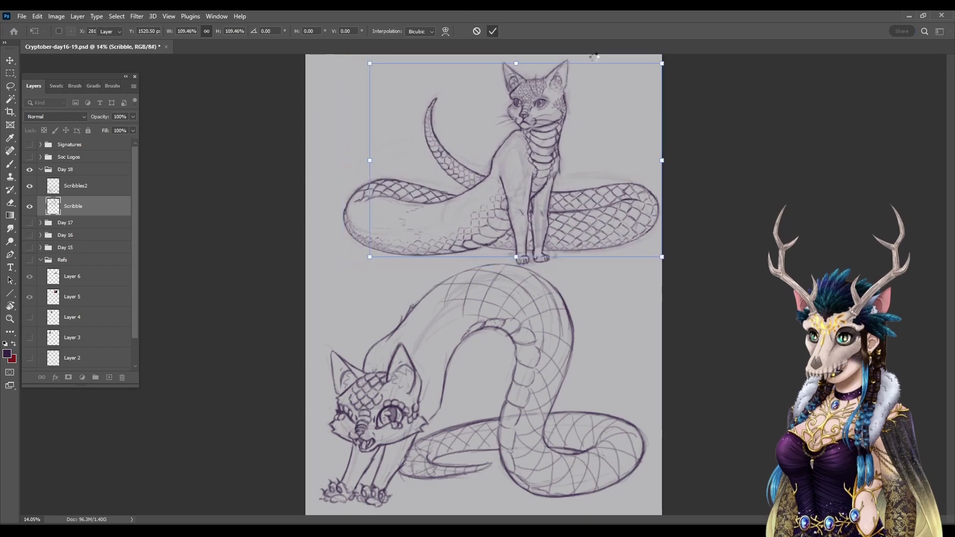
mouse_move(591, 156)
left_mouse_down()
mouse_move(585, 149)
mouse_move(580, 161)
left_mouse_up()
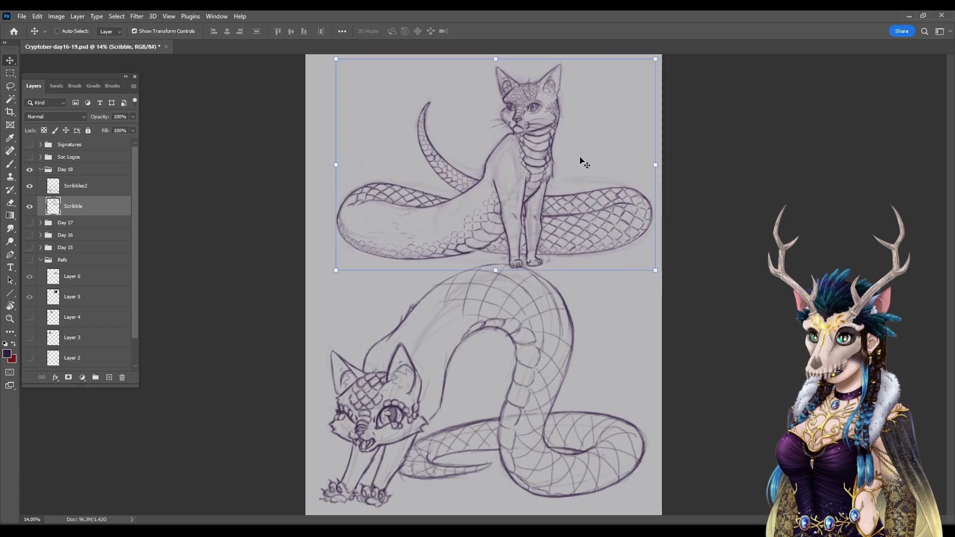
key("b")
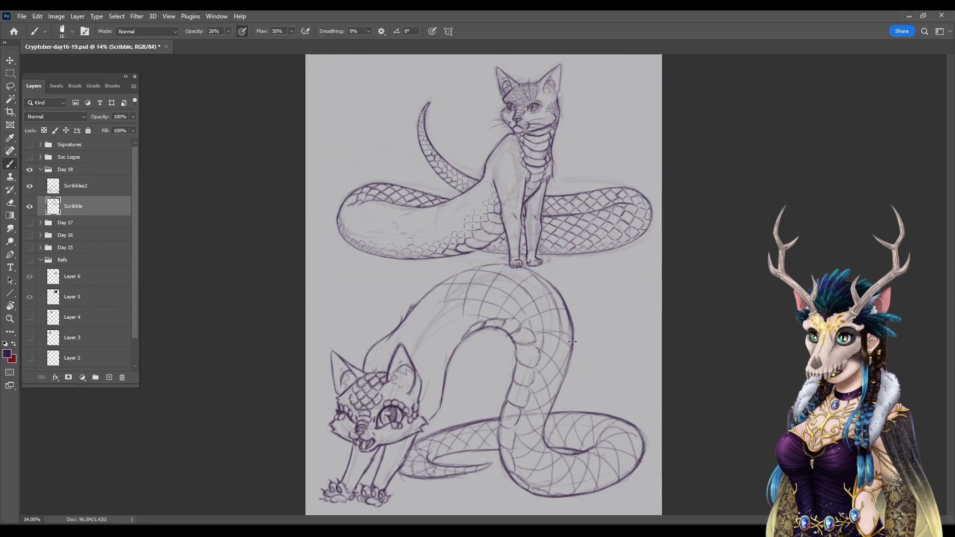
key("ctrl+s")
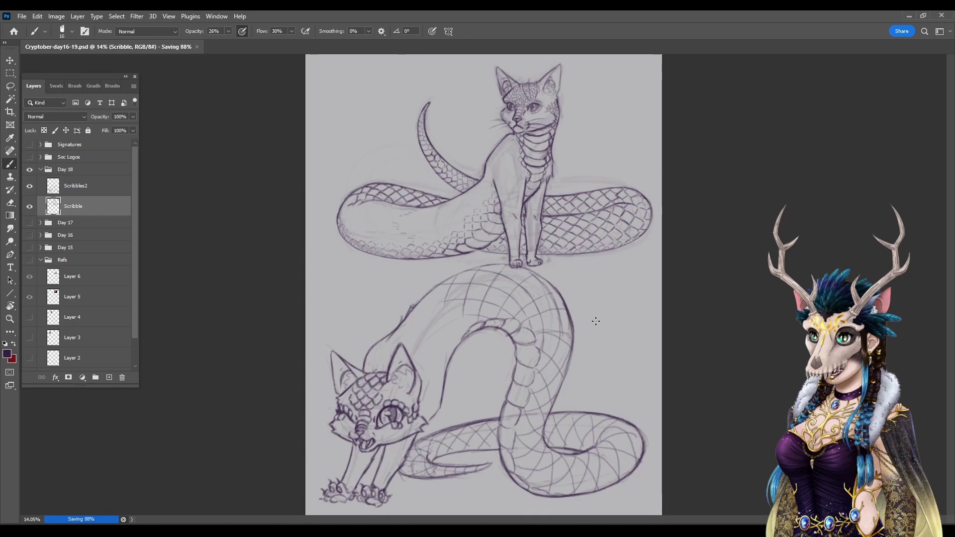
Step: Rework the chest line descending beside the arched pose's head on the Scribbles2 layer with the eraser and brush
key("e")
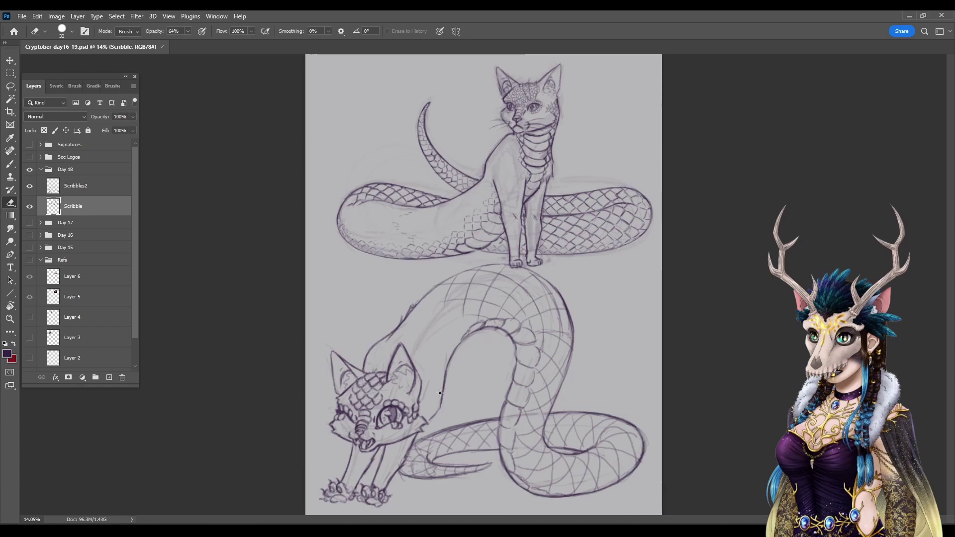
right_click(506, 204)
key("Return")
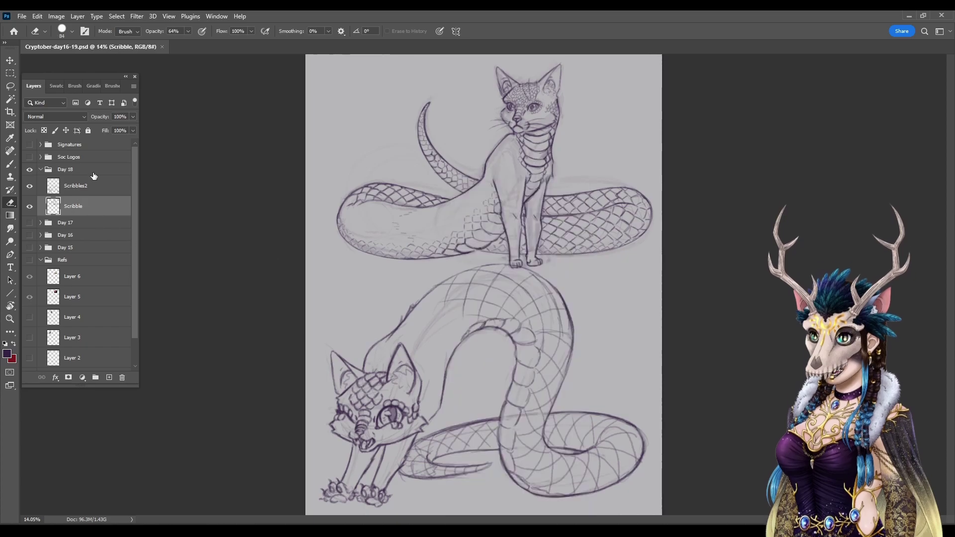
left_click(94, 185)
key("b")
left_click_drag(444, 375, 437, 401)
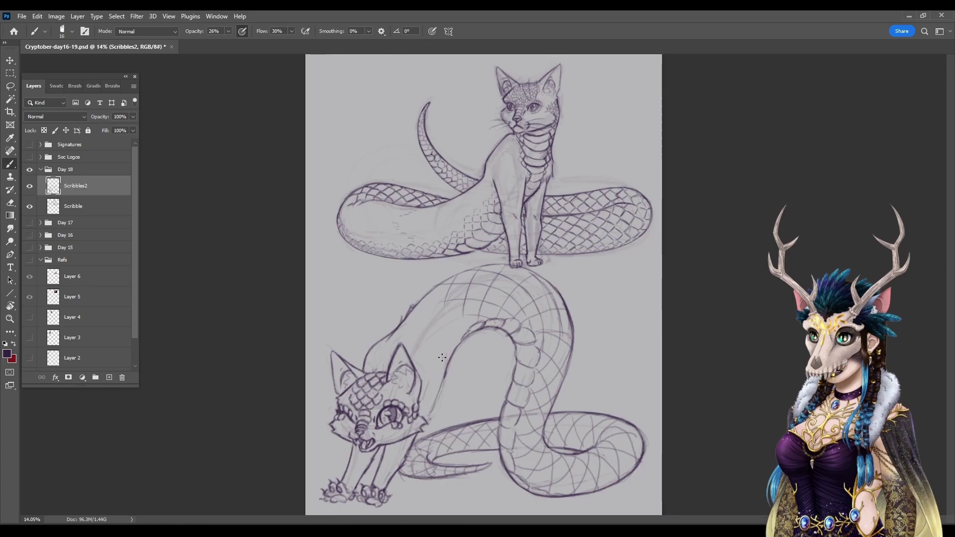
left_click_drag(332, 331, 371, 350)
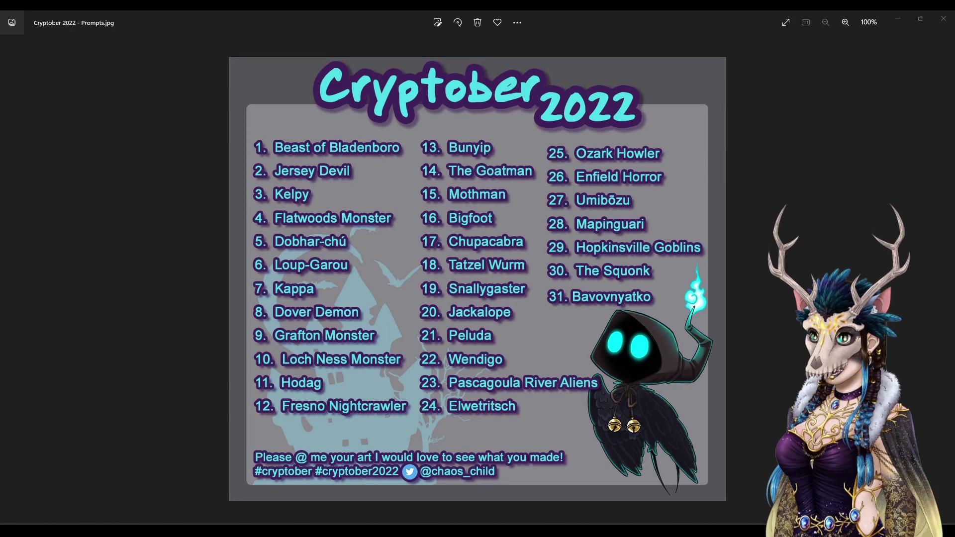
Step: Close the Cryptober 2022 prompt list image and save the drawing
left_click(953, 17)
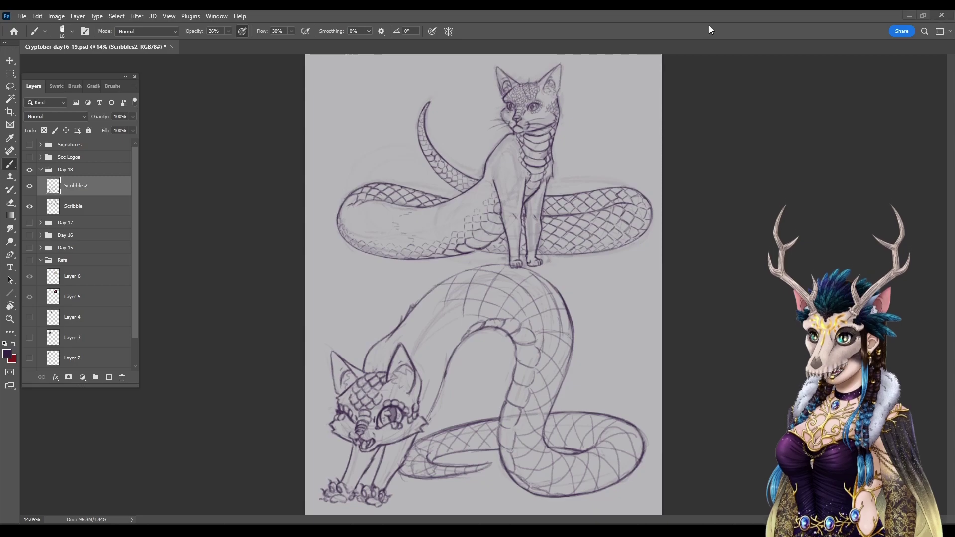
key("ctrl+s")
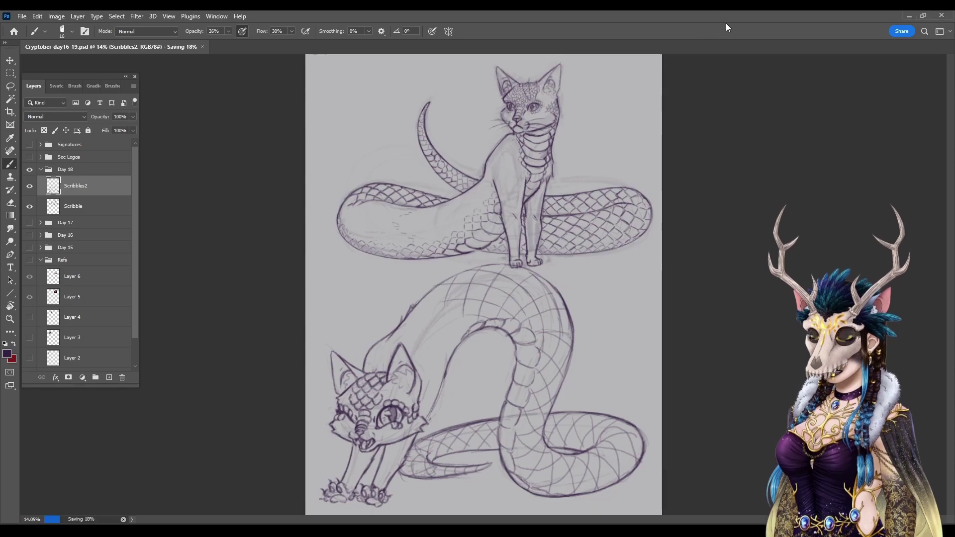